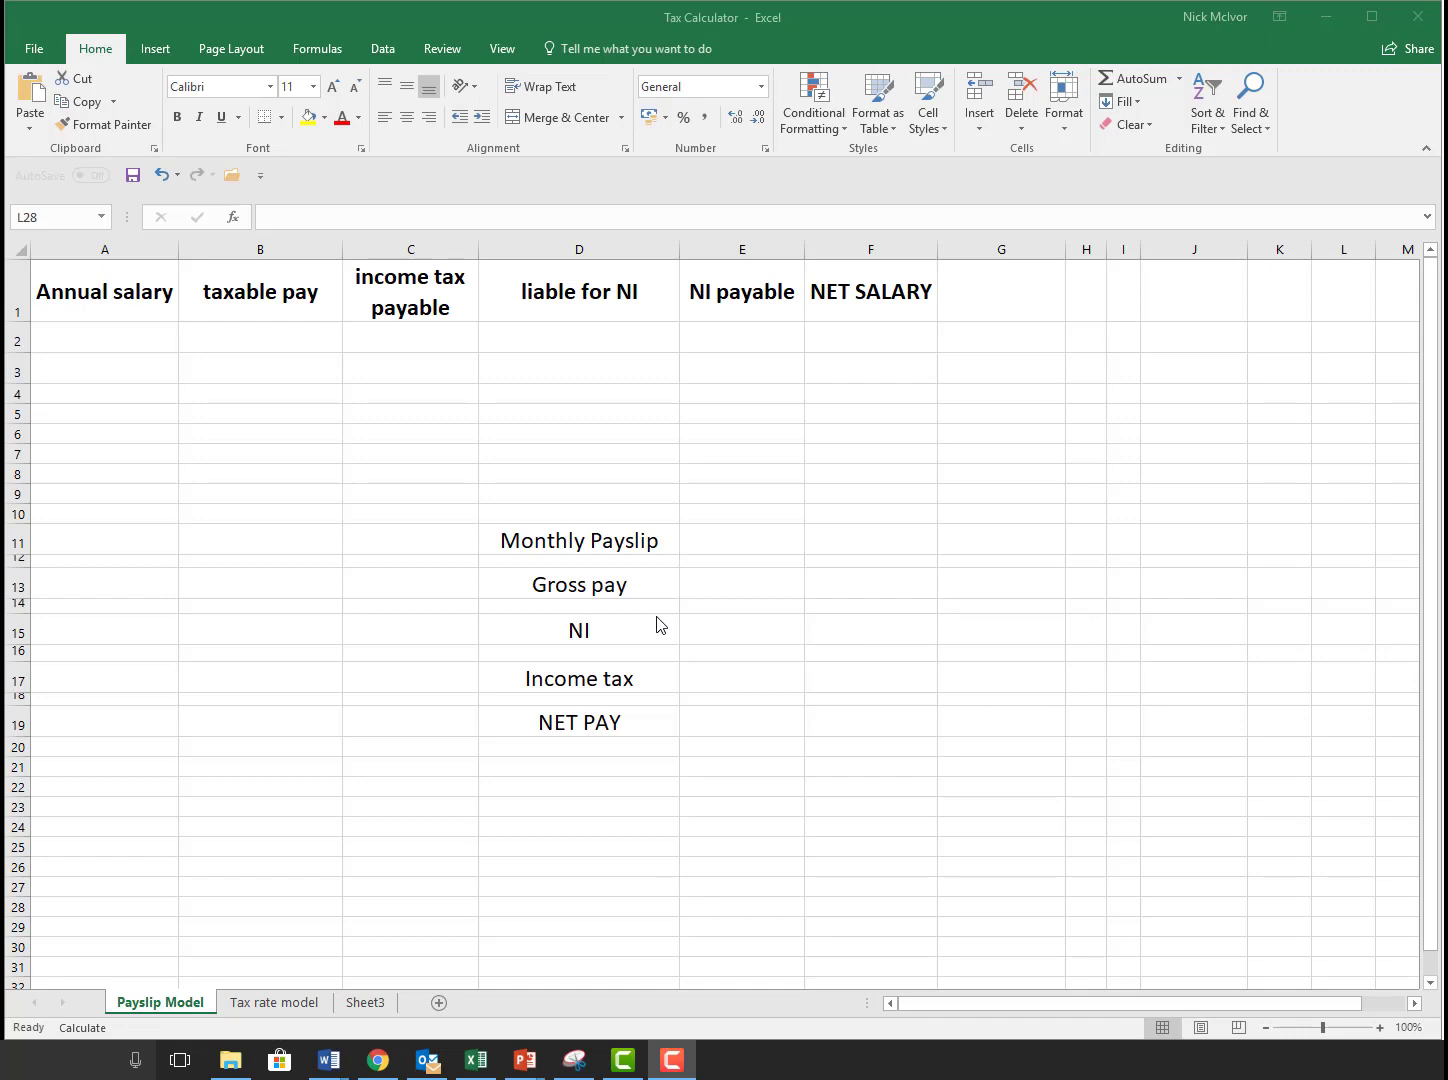
Step: Enter an annual salary of 24000 in A2
{"action": "left_click", "coordinate": [1159, 849]}
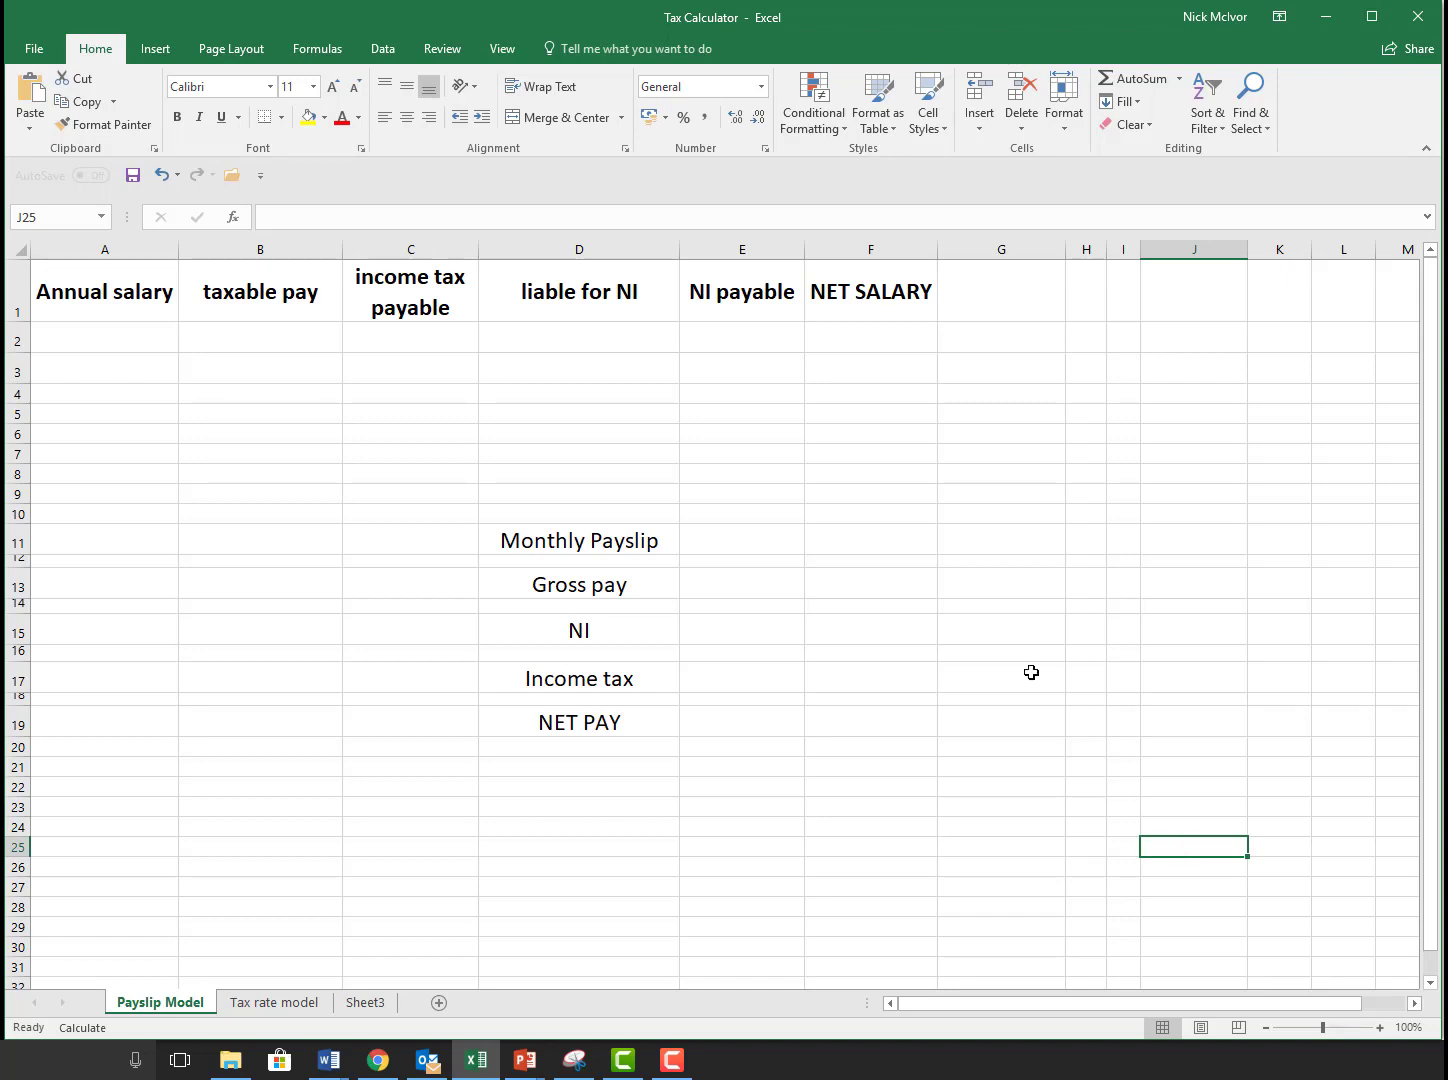
{"action": "left_click", "coordinate": [93, 346]}
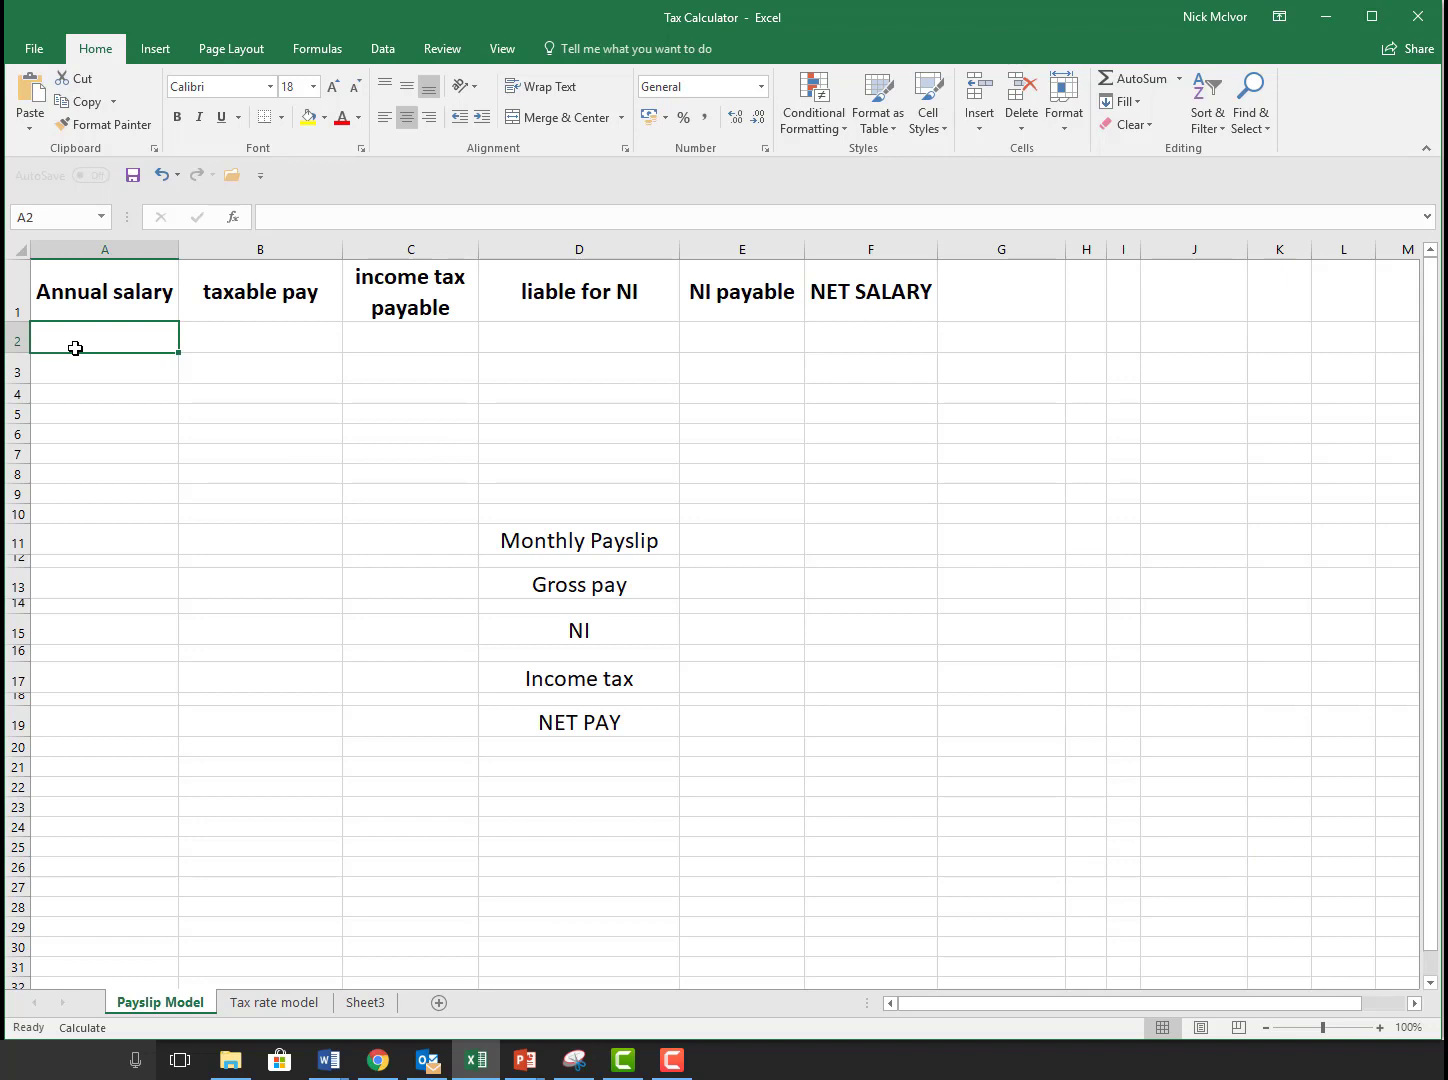
{"action": "type", "text": "24"}
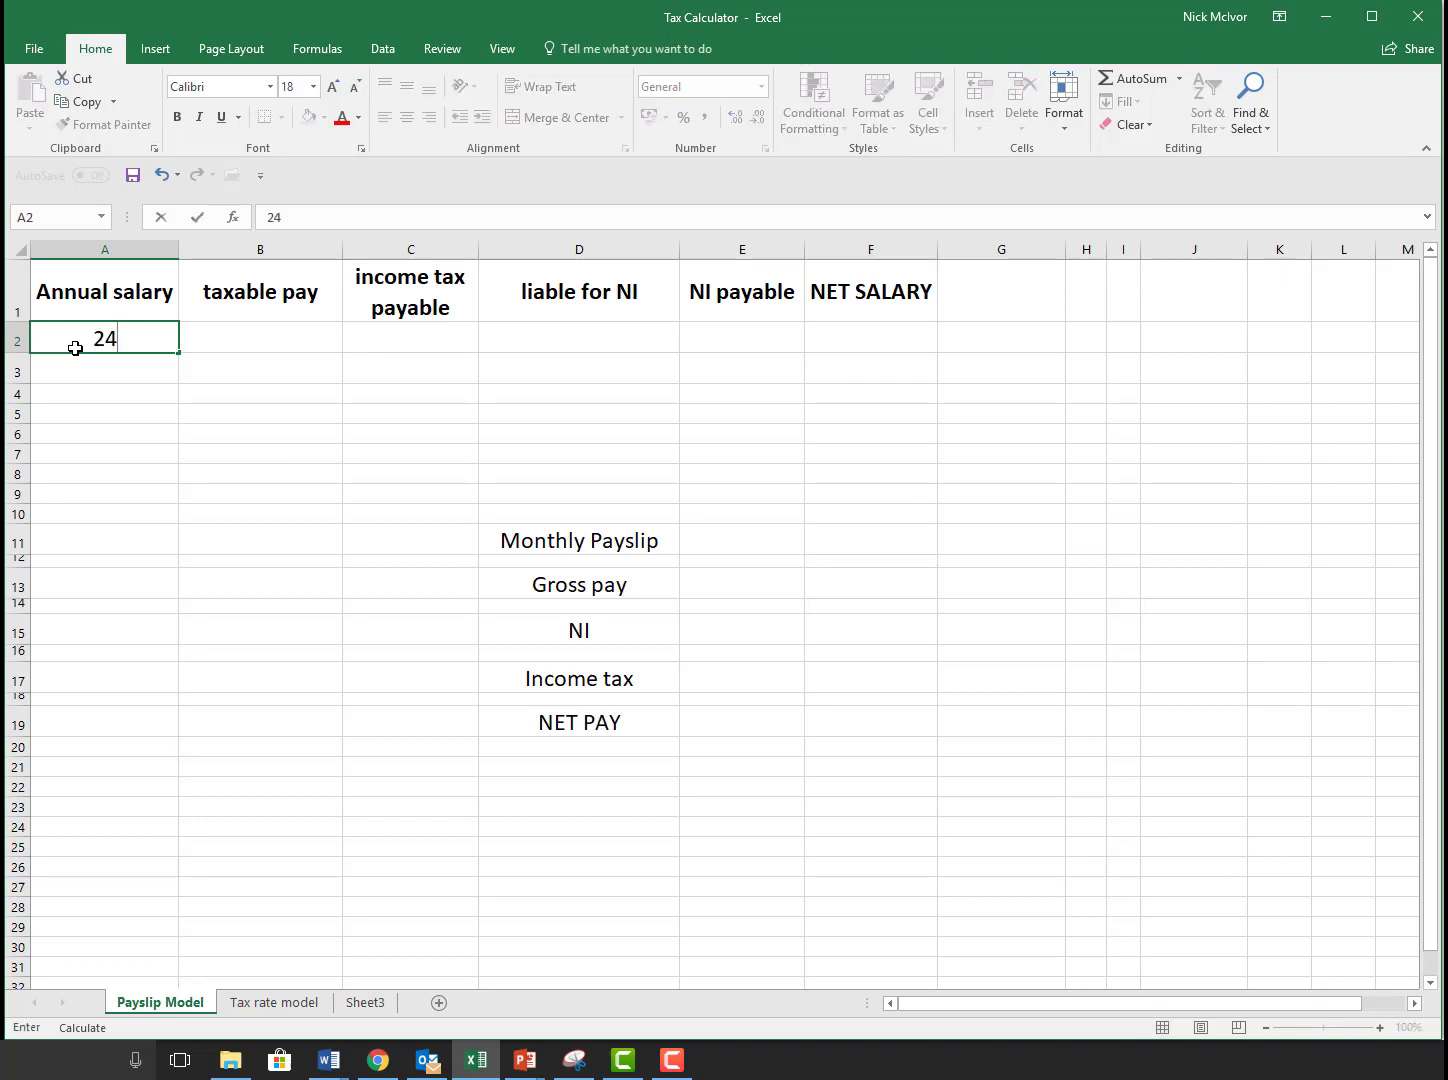
{"action": "type", "text": "000"}
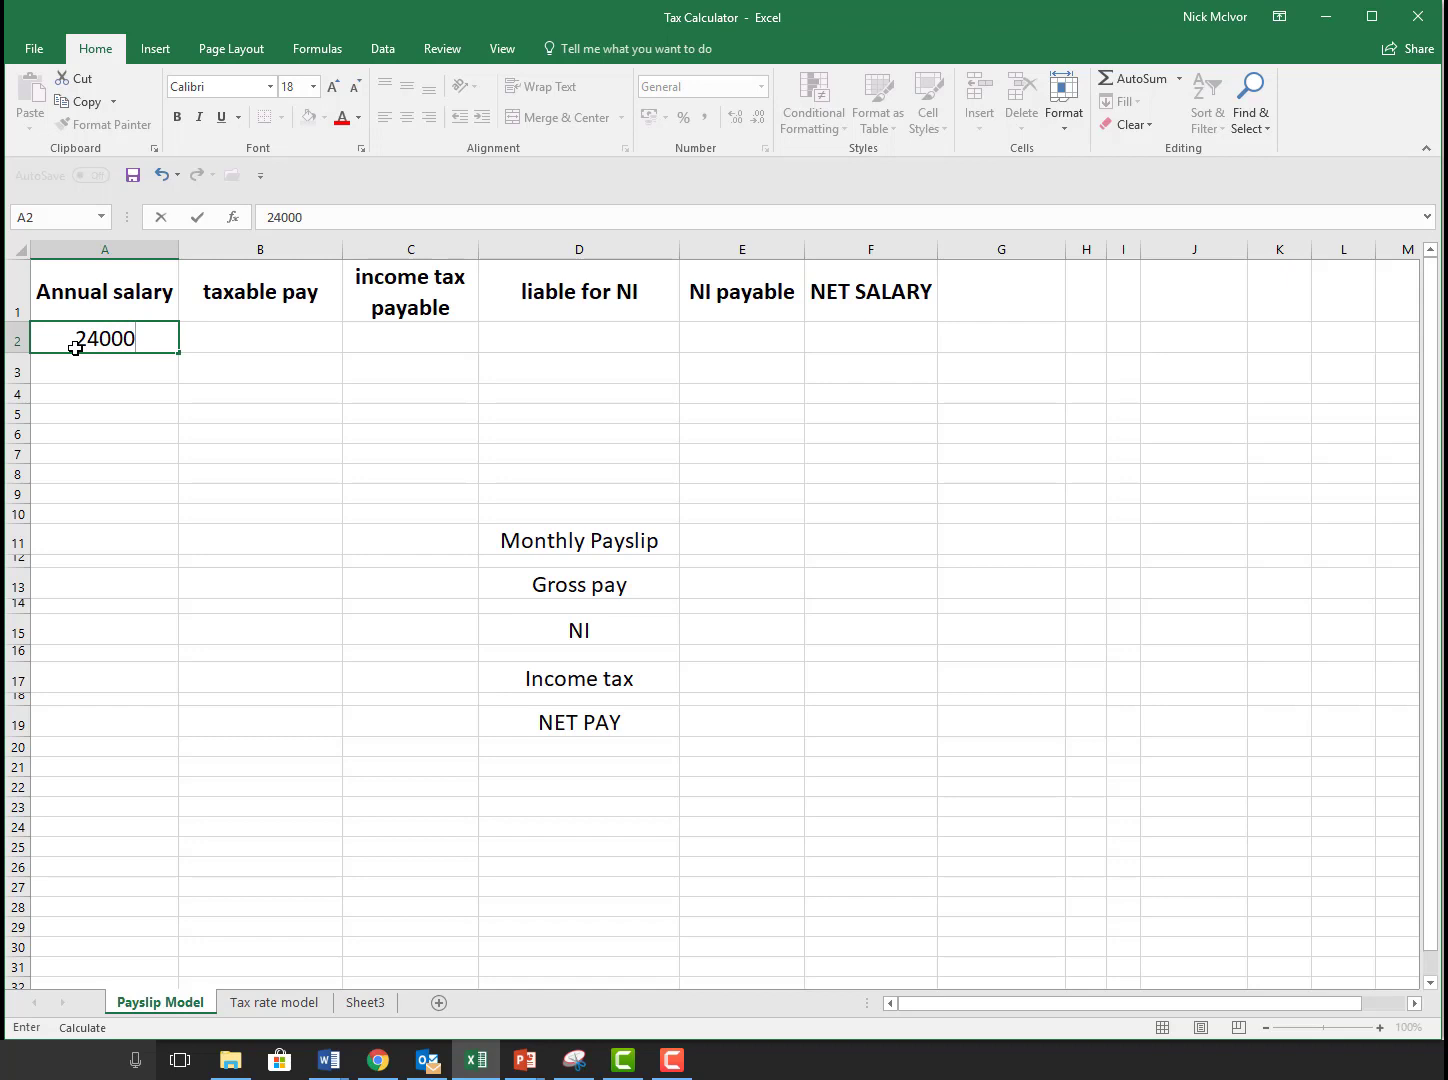
Step: Make B2 calculate taxable pay as =A2-11500, giving 12500
{"action": "left_click", "coordinate": [241, 335]}
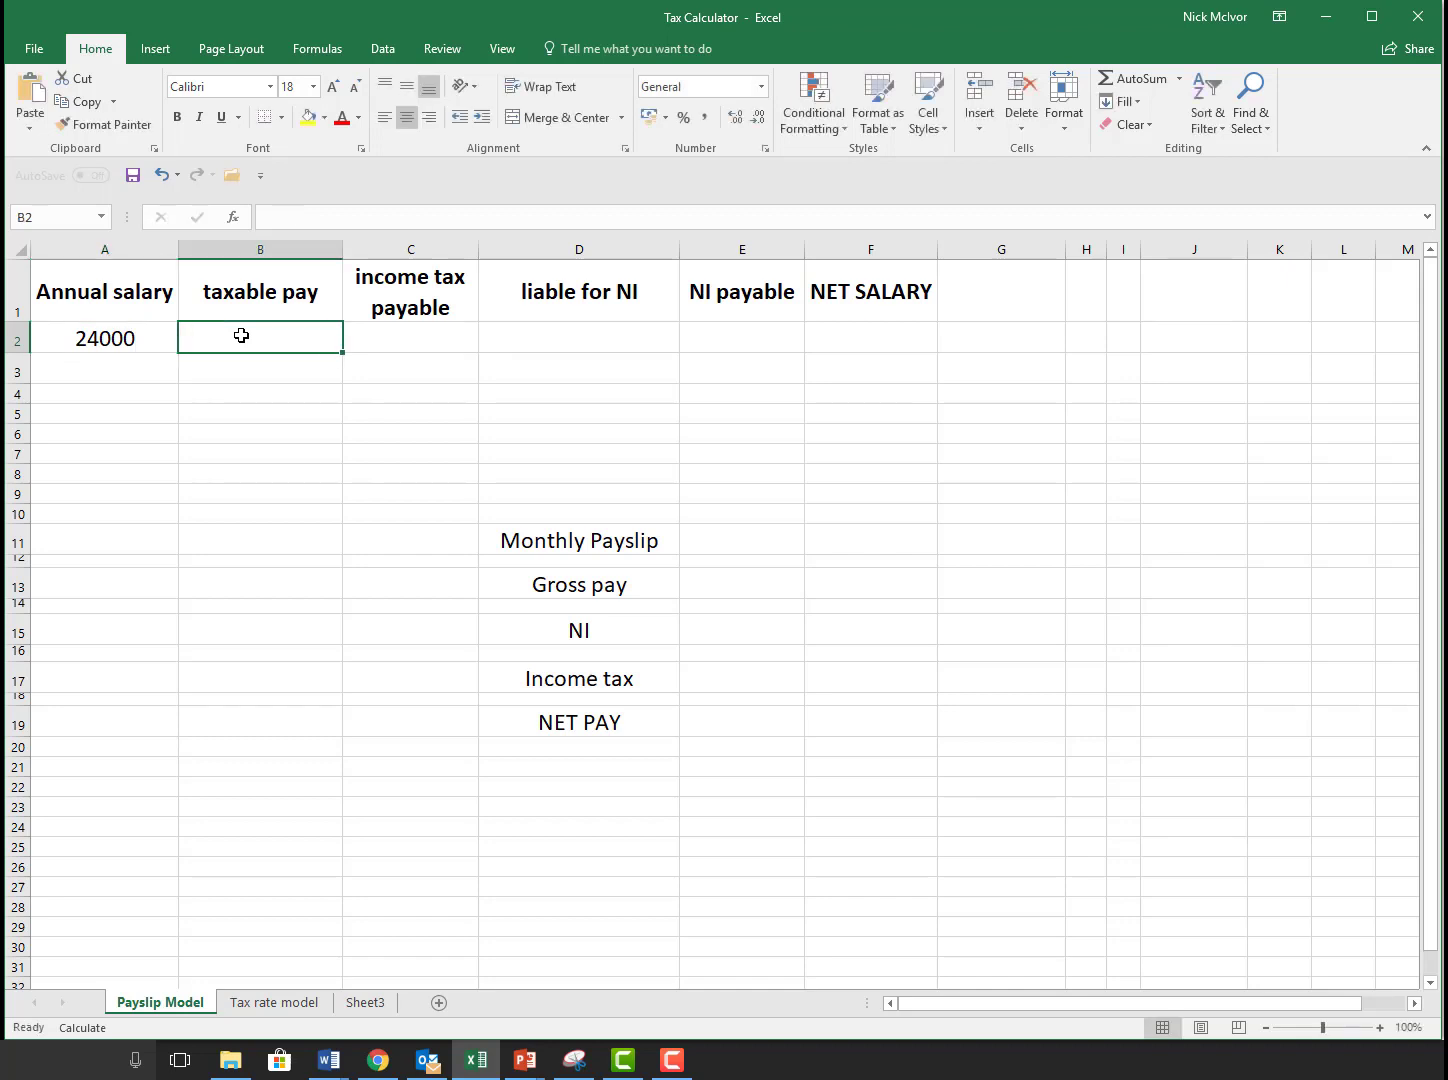
{"action": "type", "text": "="}
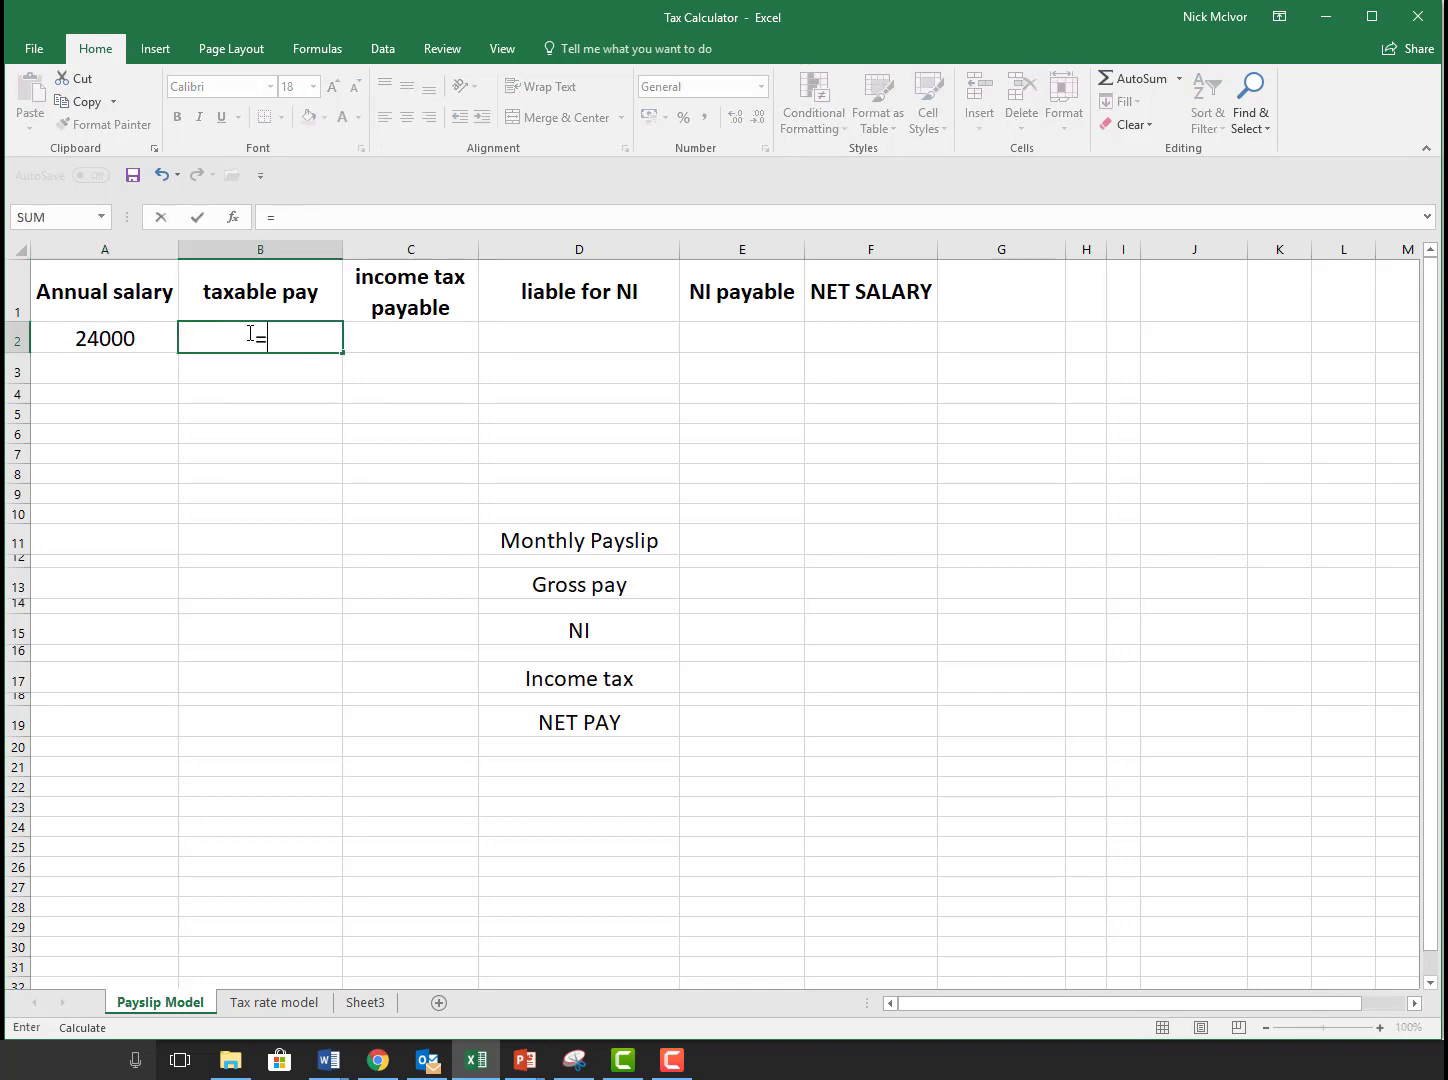
{"action": "left_click", "coordinate": [97, 338]}
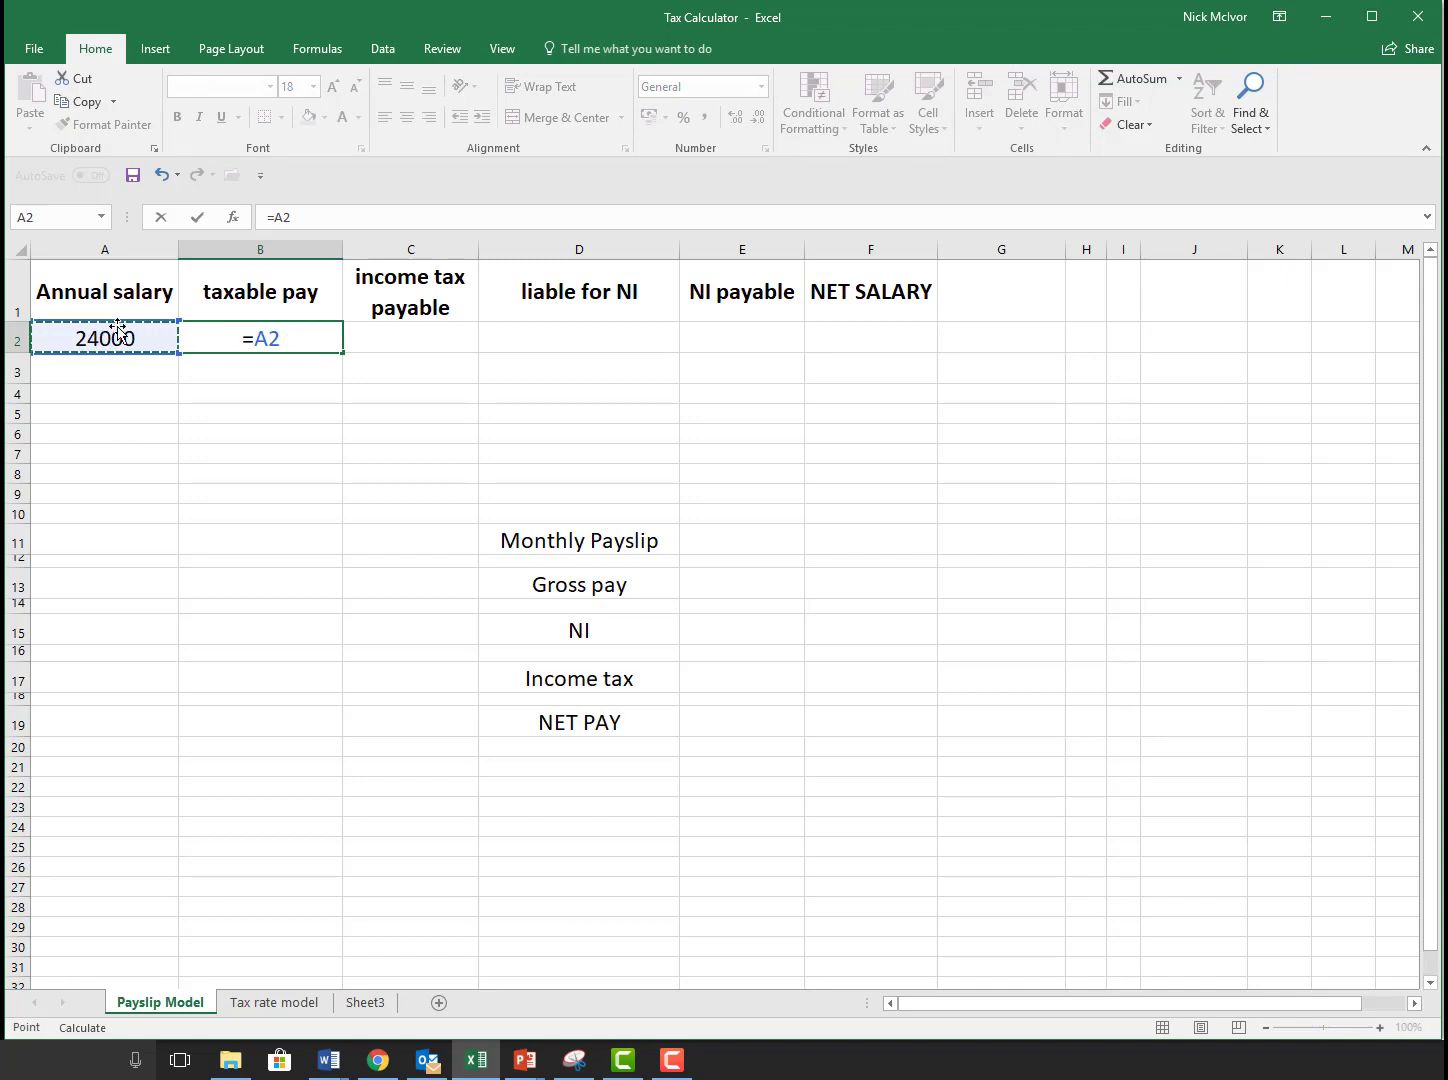
{"action": "type", "text": "-11500"}
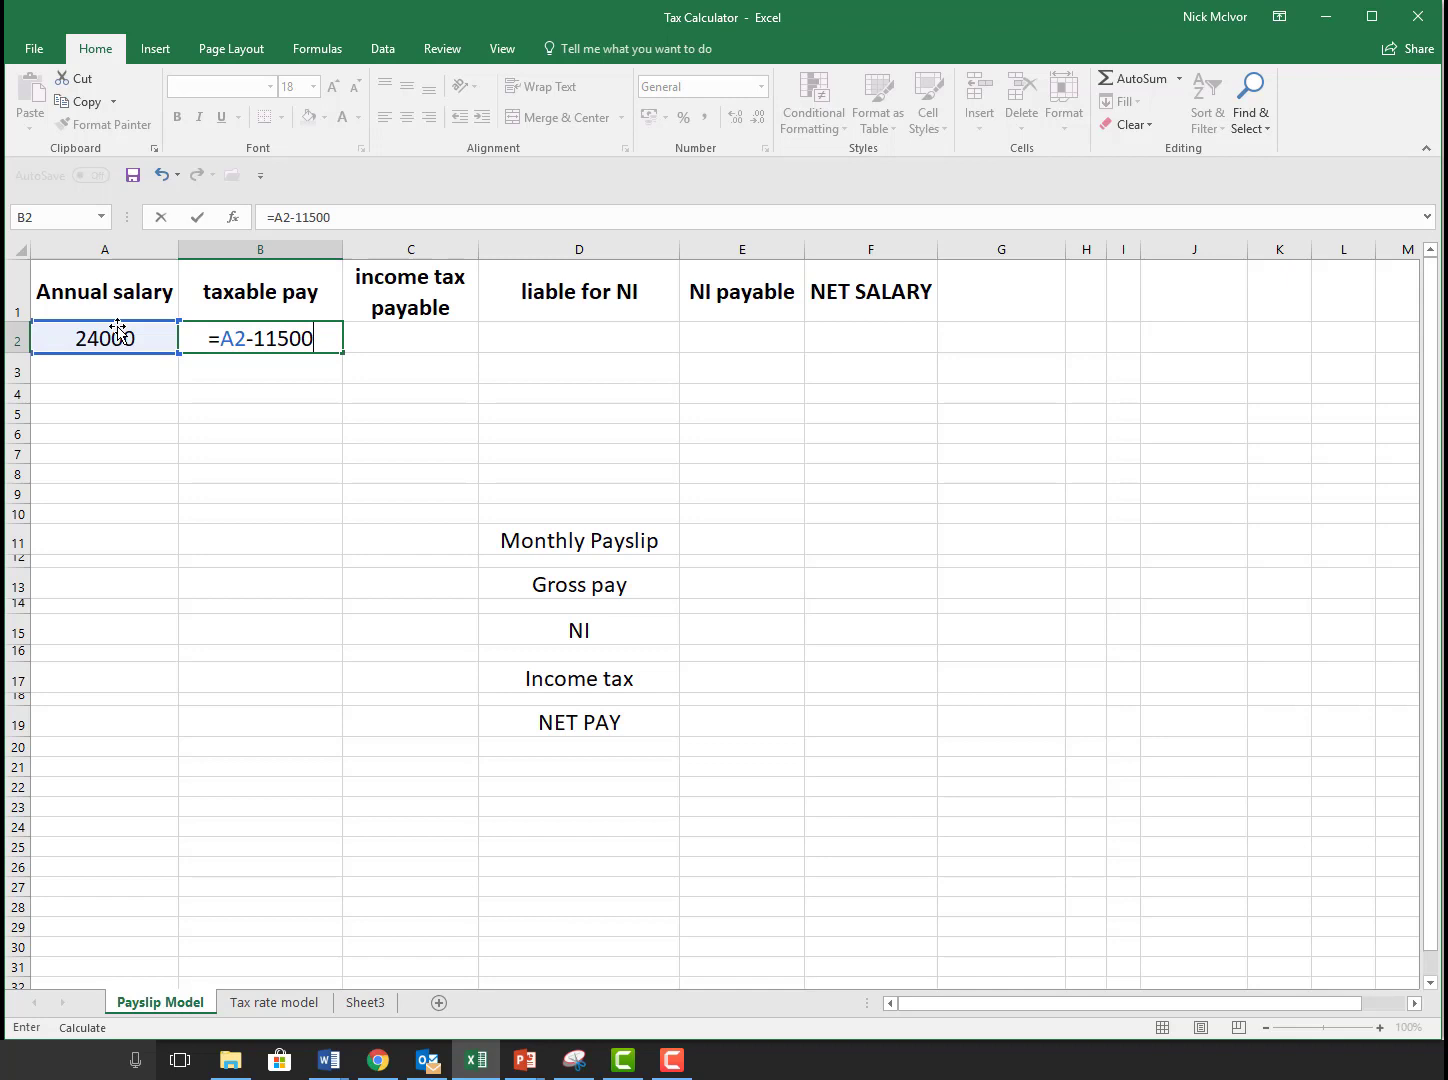
{"action": "key", "text": "Return"}
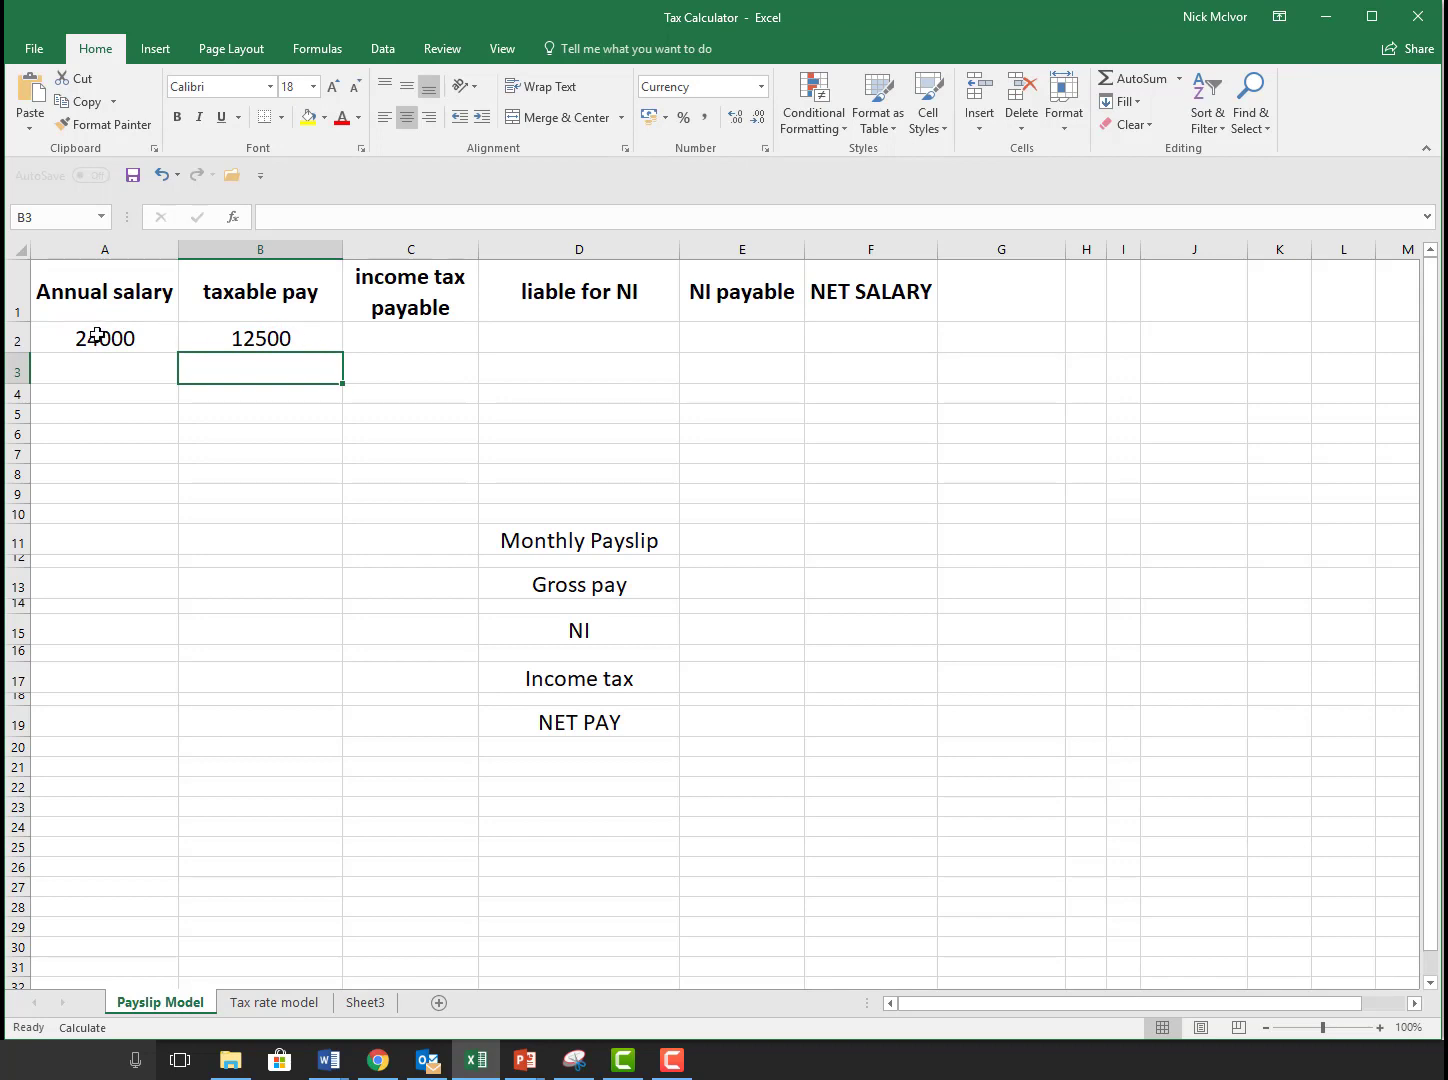
Step: Calculate income tax in C2 as =B2*0.2, giving 2500
{"action": "left_click", "coordinate": [445, 341]}
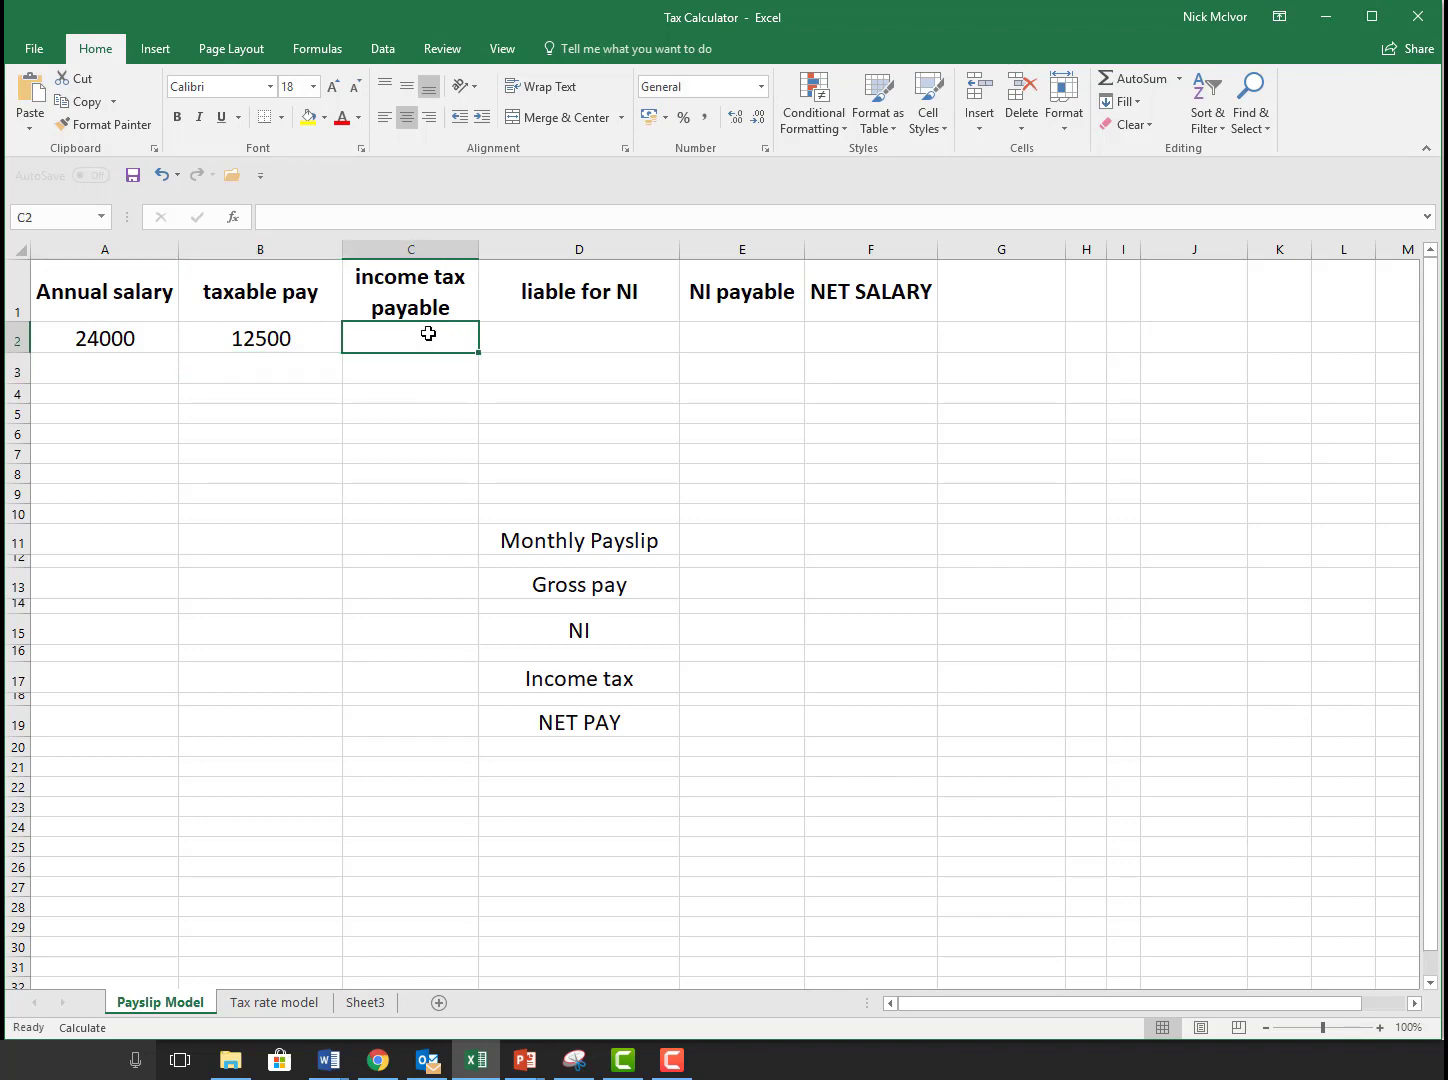
{"action": "type", "text": "="}
{"action": "left_click", "coordinate": [275, 337]}
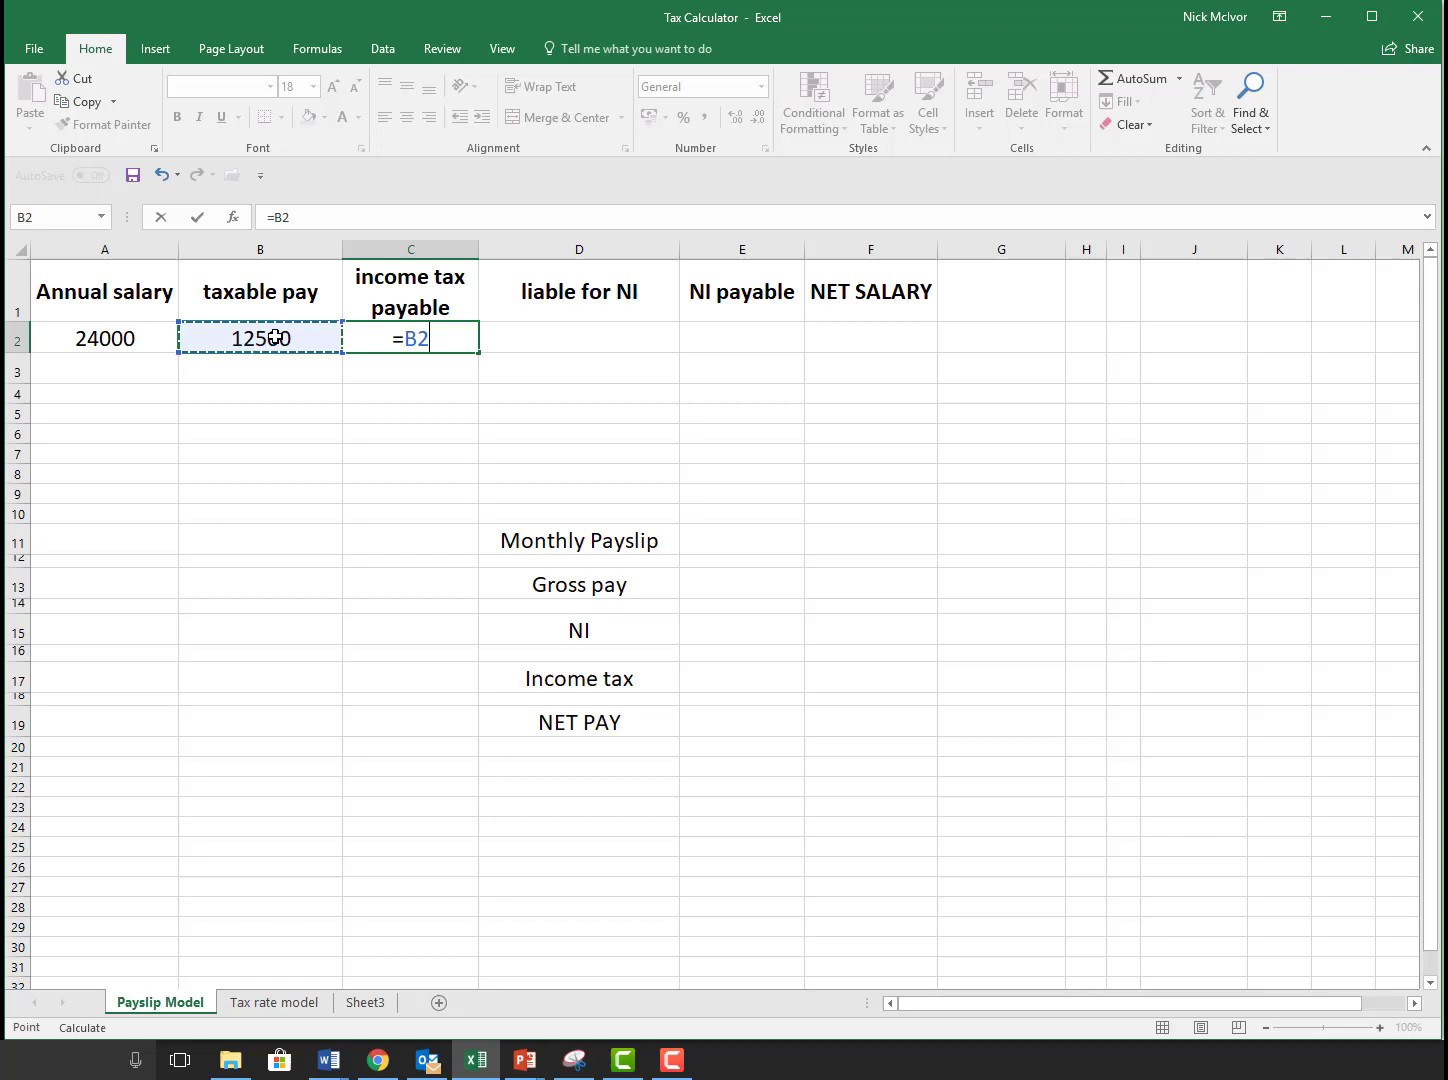
{"action": "type", "text": "*"}
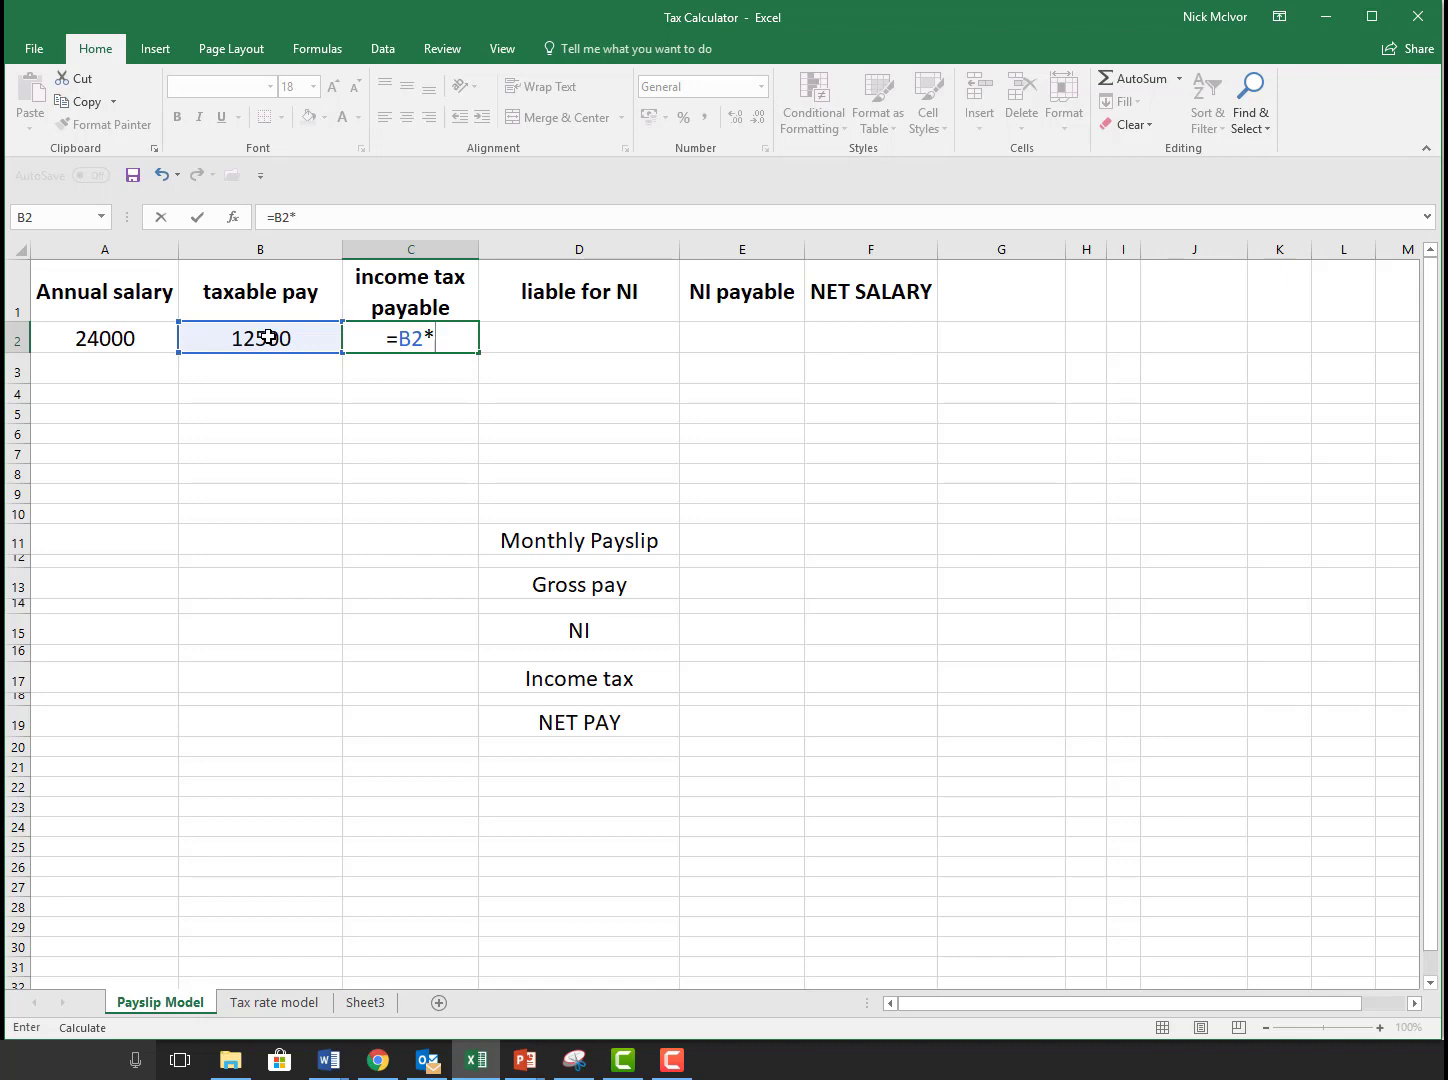
{"action": "type", "text": "0.2"}
{"action": "key", "text": "Return"}
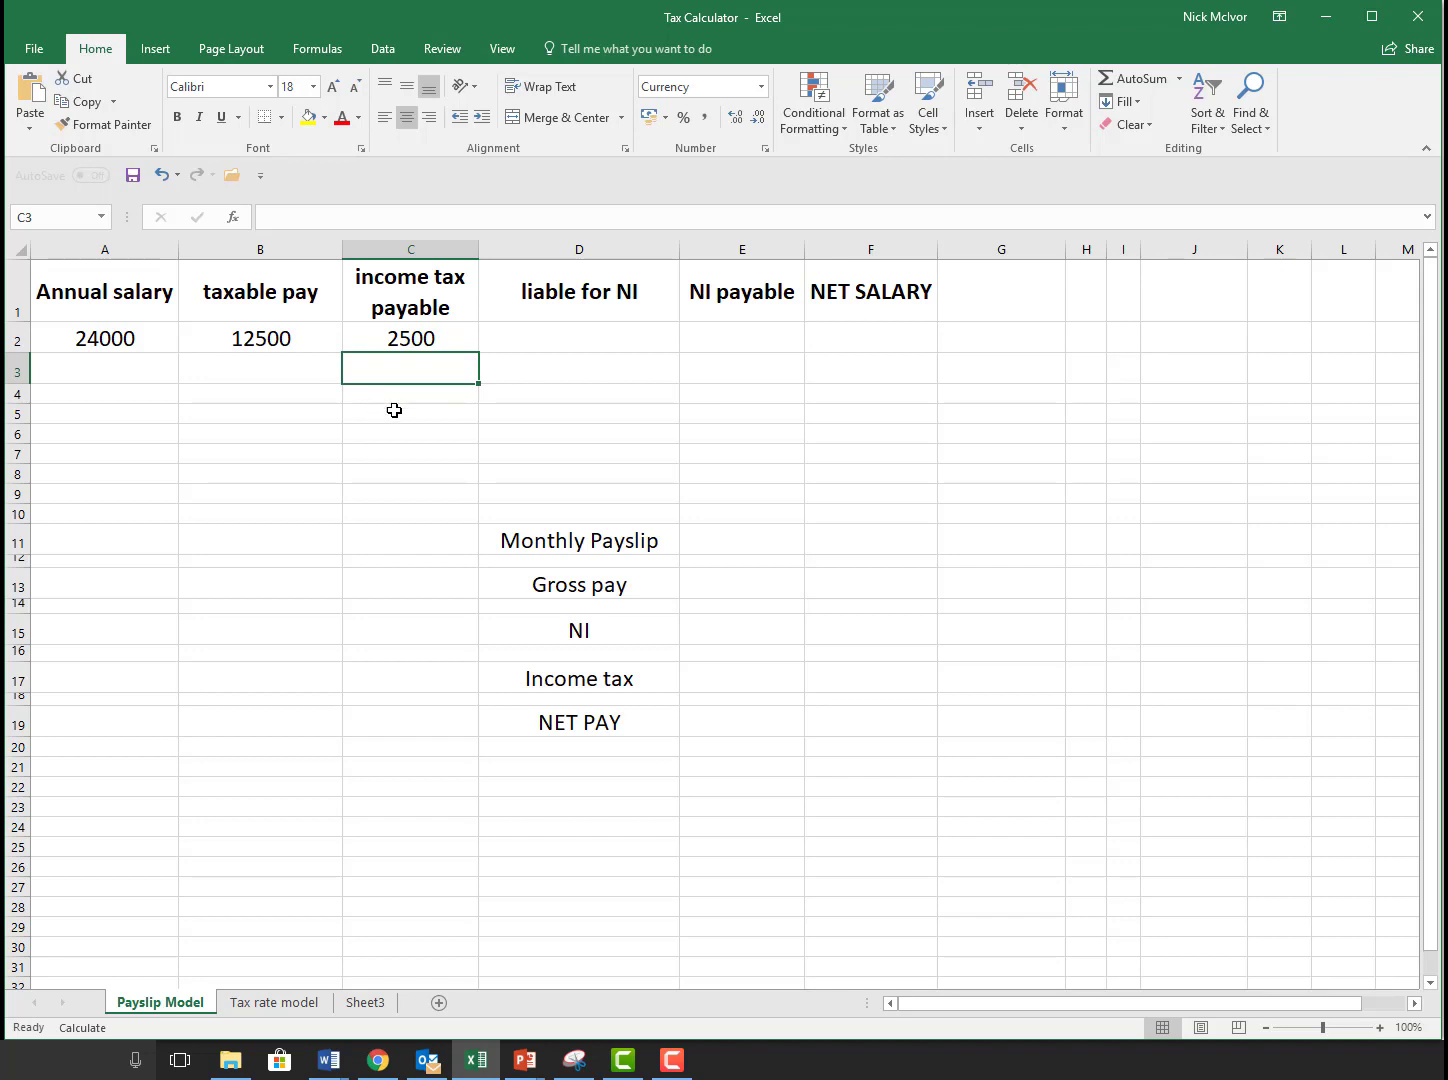
Step: Calculate NI liability in D2 as =A2-8164, giving 15836
{"action": "left_click", "coordinate": [605, 332]}
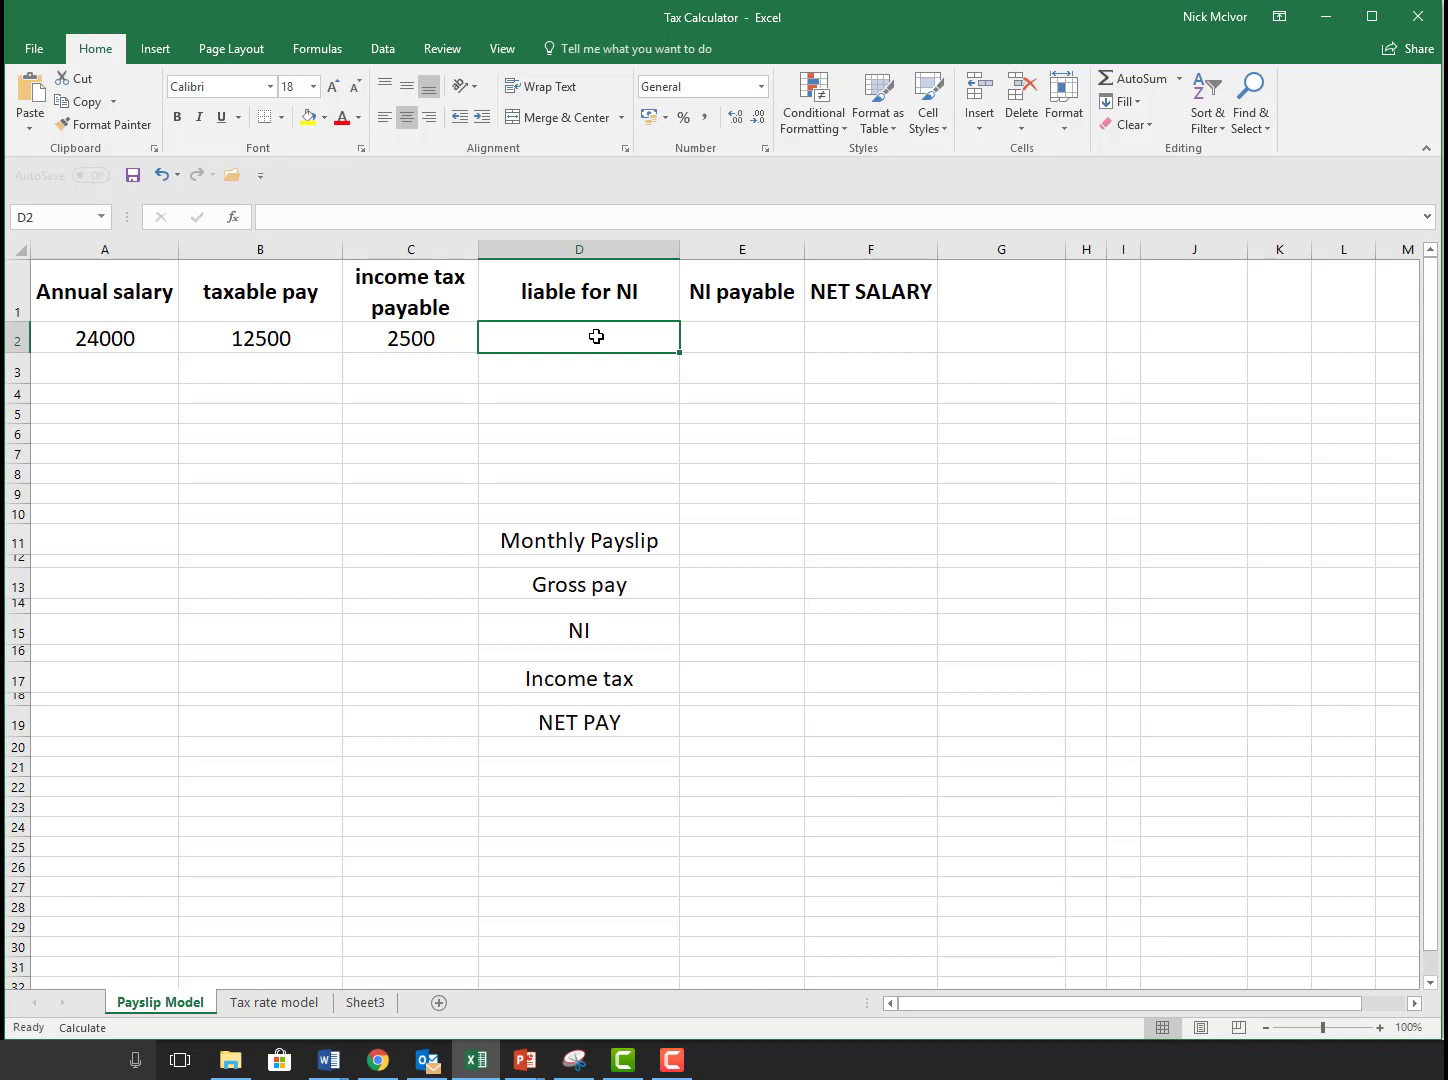
{"action": "type", "text": "="}
{"action": "left_click", "coordinate": [81, 338]}
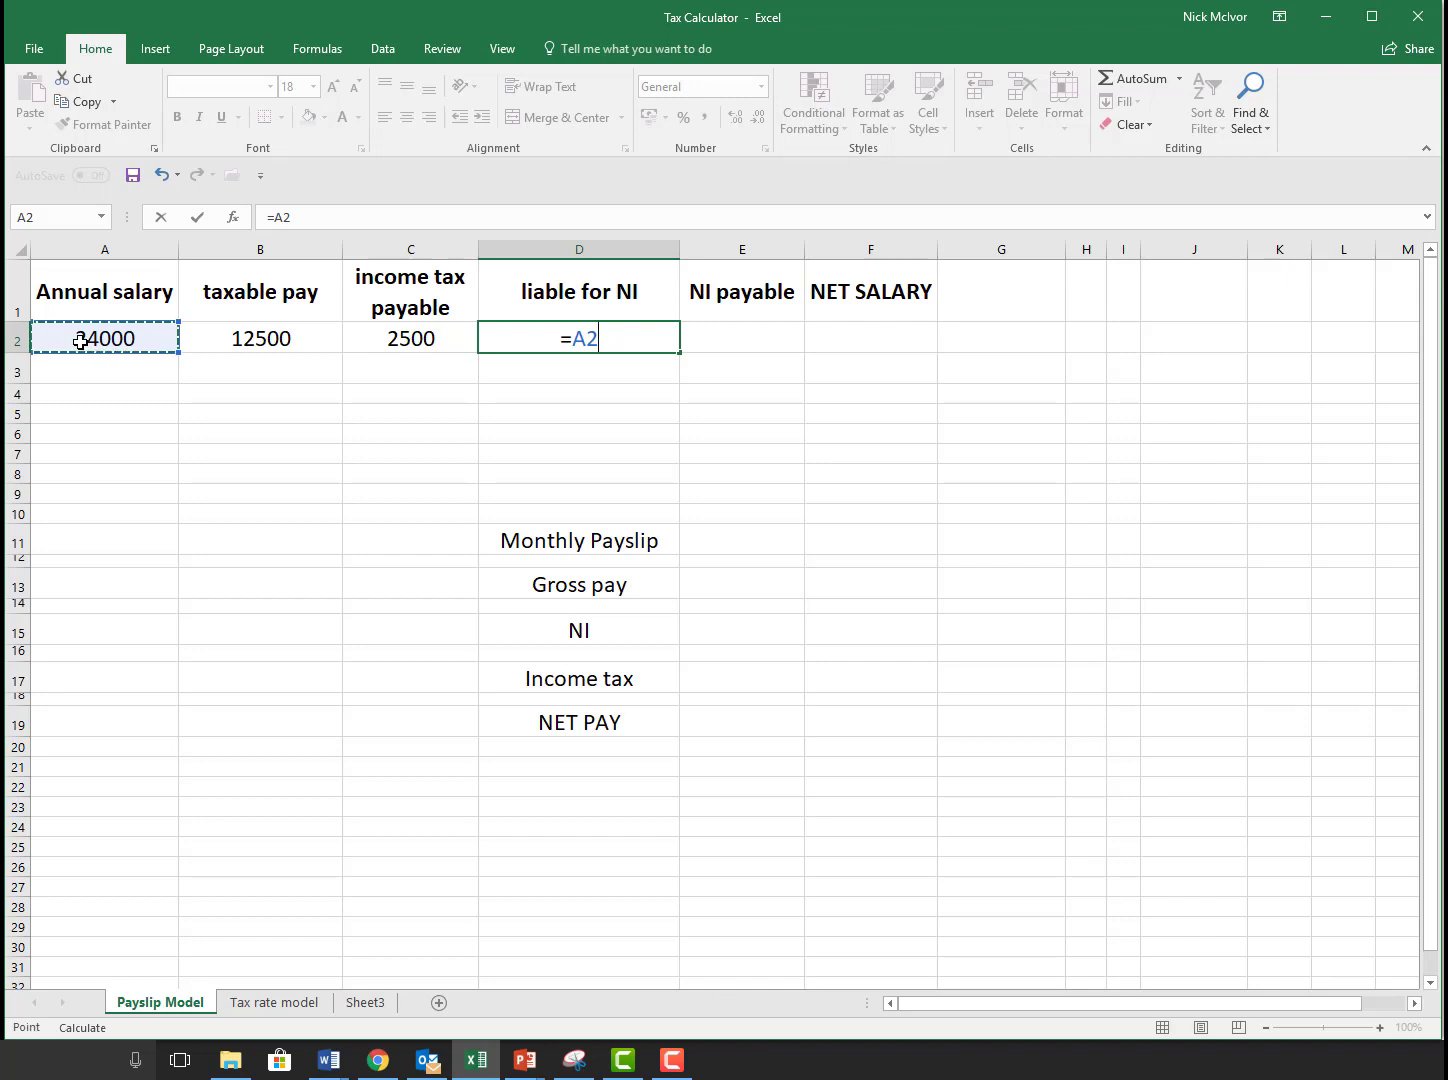
{"action": "type", "text": "-8164"}
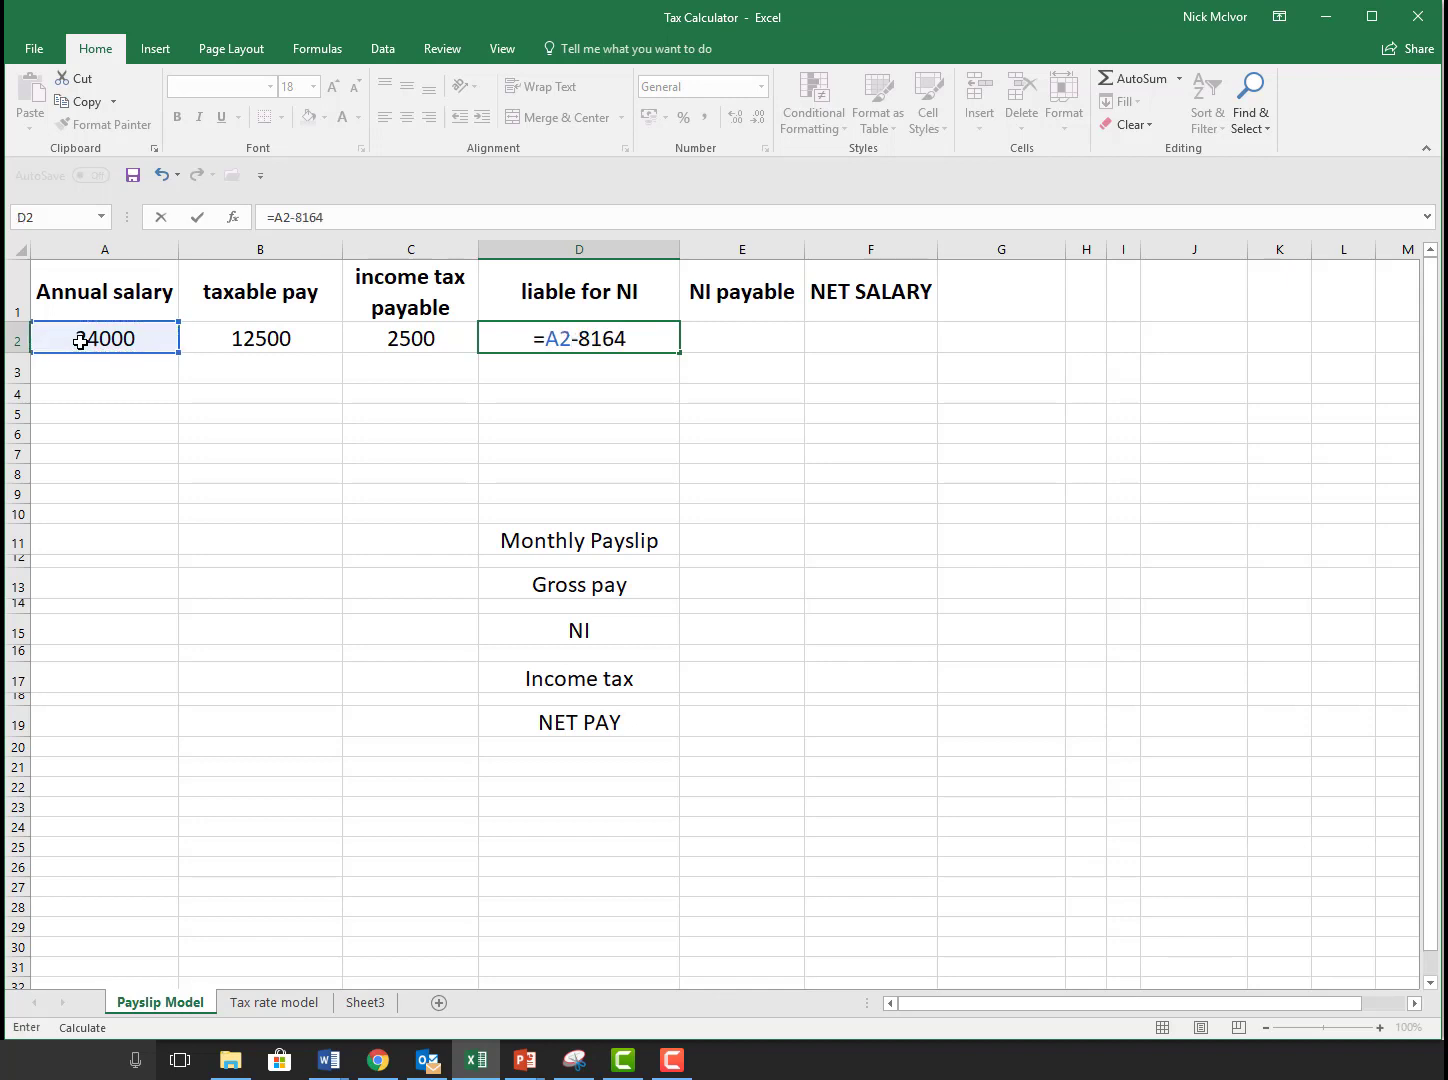
{"action": "key", "text": "Return"}
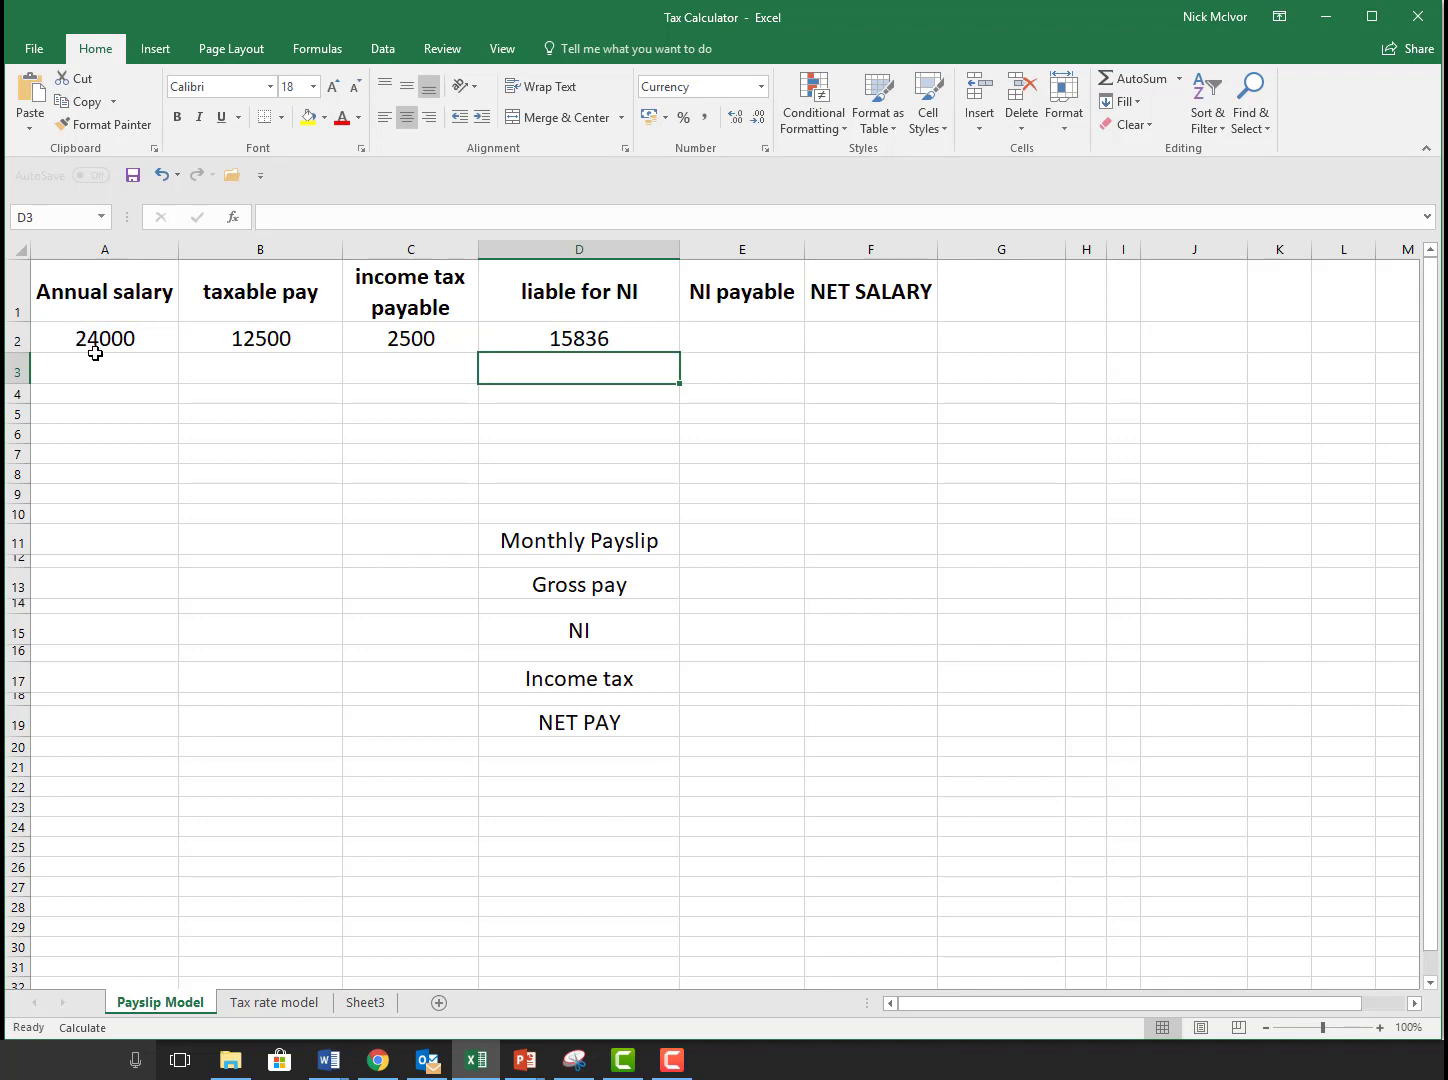
Step: Calculate NI payable in E2 as =D2*0.12, giving 1900.32
{"action": "left_click", "coordinate": [770, 340]}
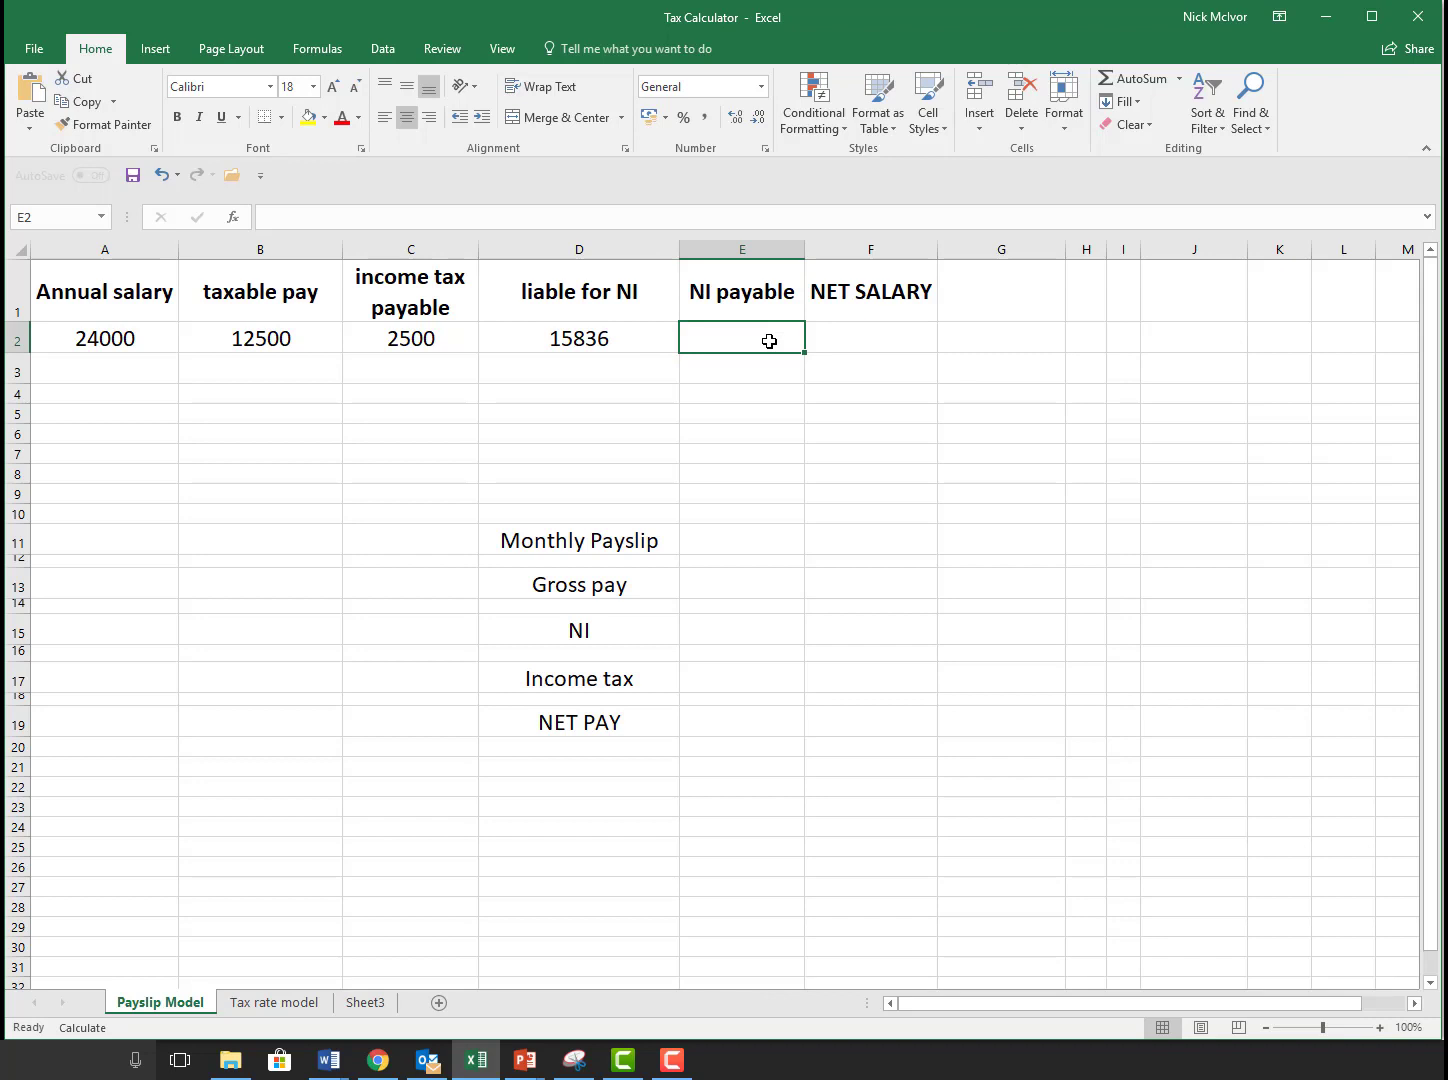
{"action": "type", "text": "="}
{"action": "key", "text": "Left"}
{"action": "type", "text": "*0.12"}
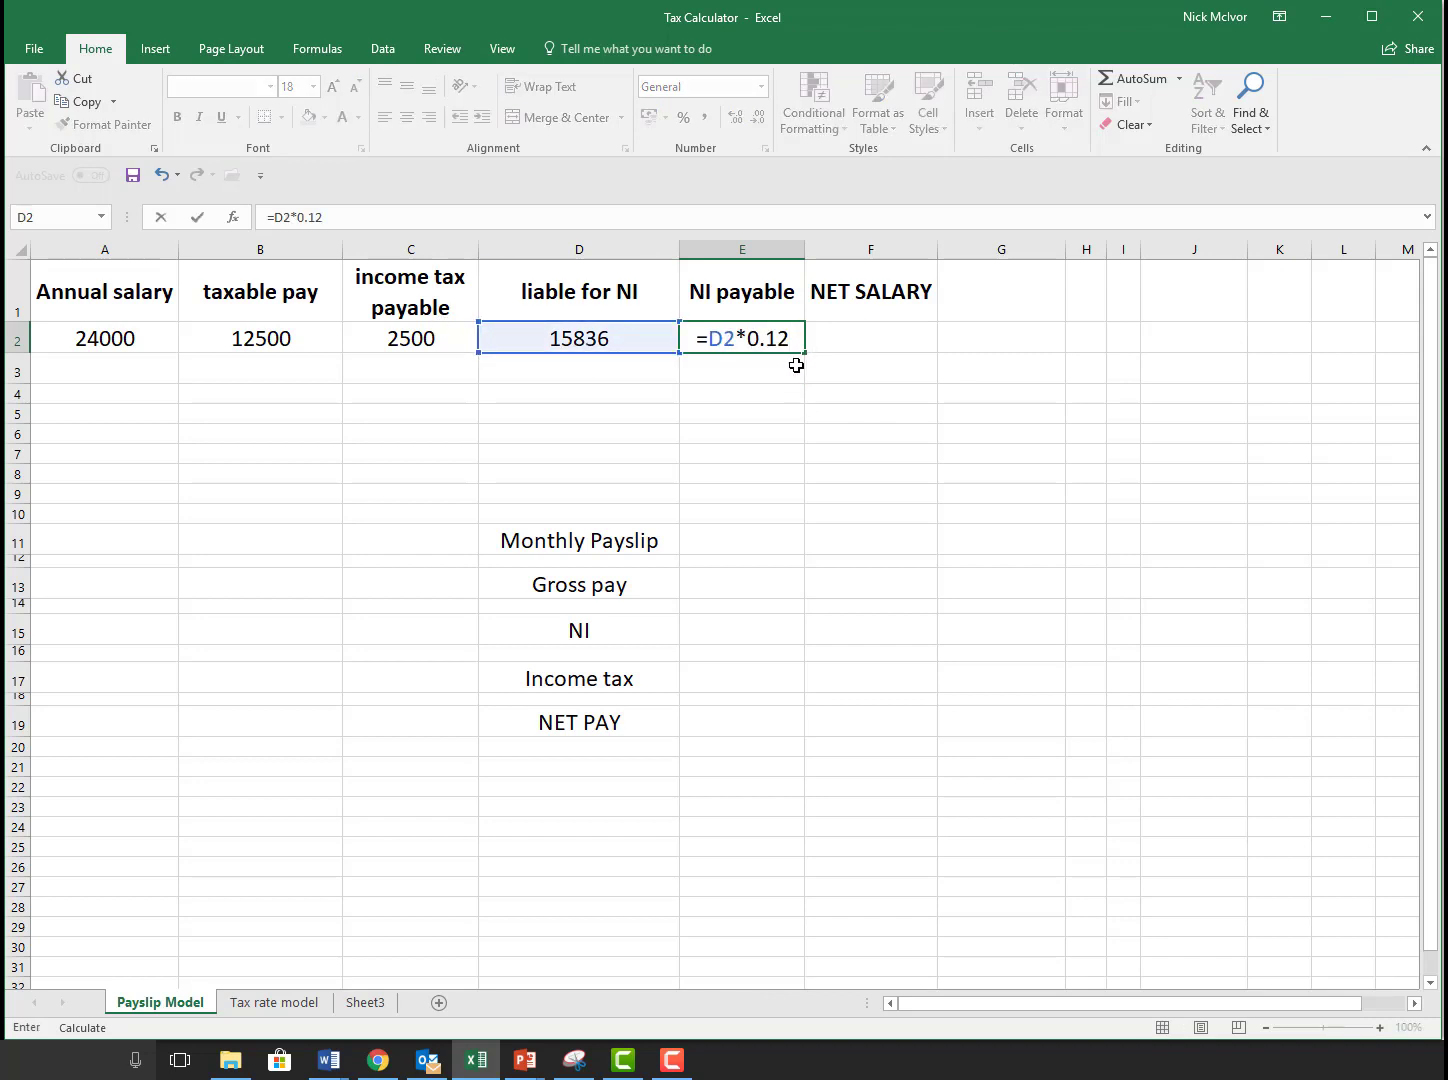
{"action": "key", "text": "Return"}
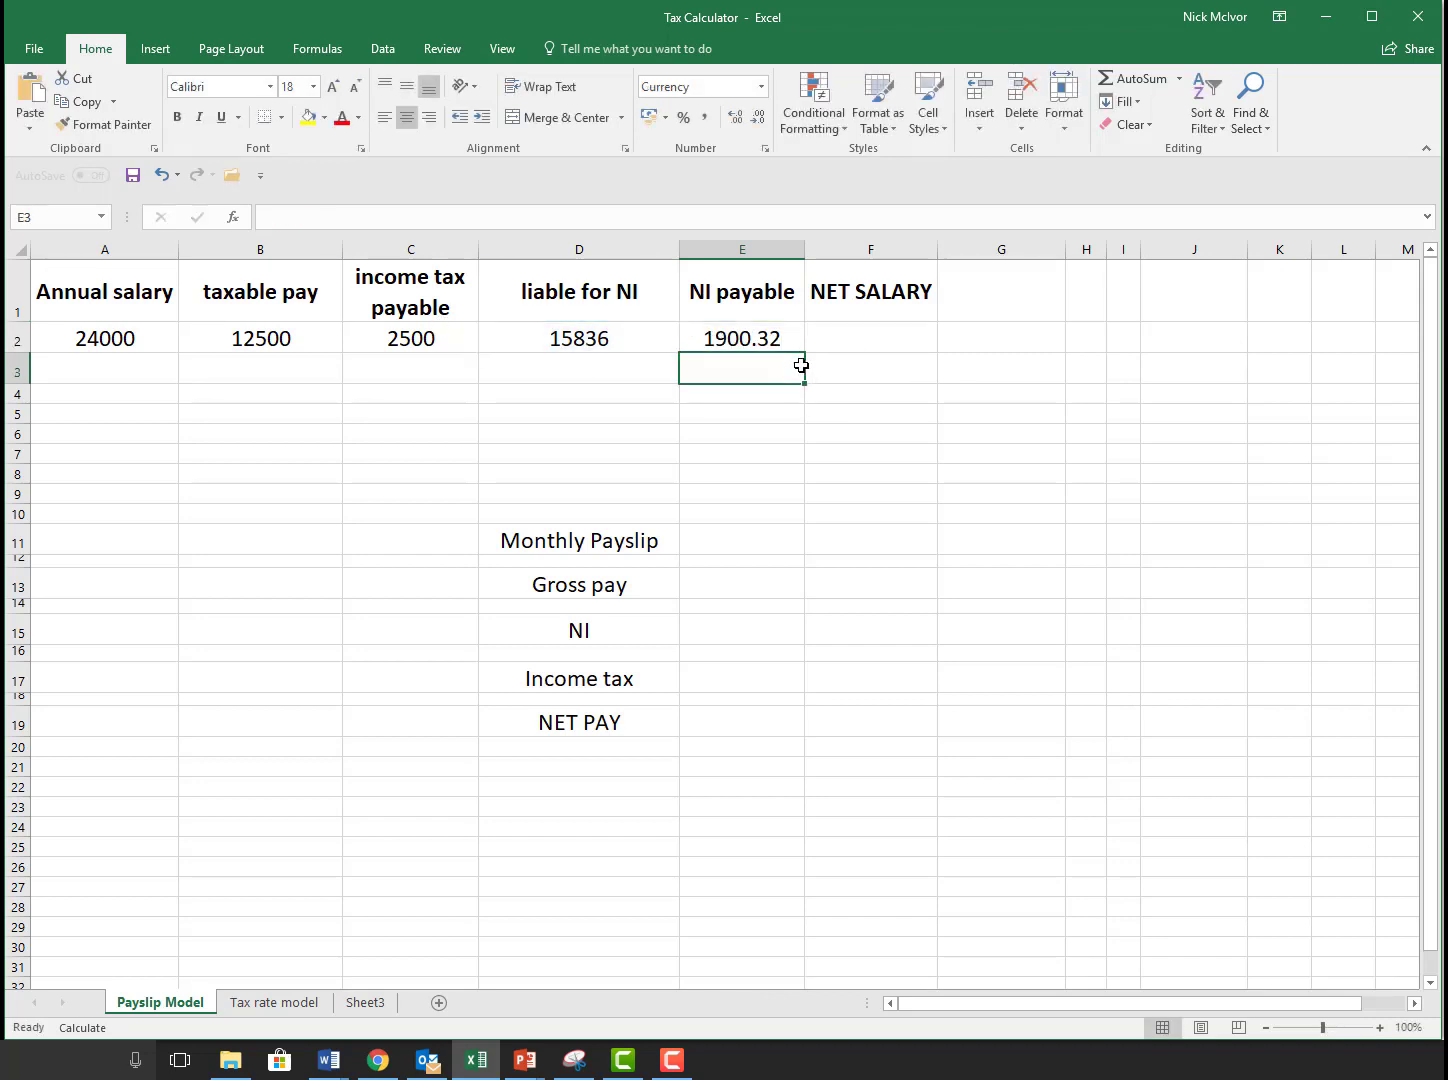
Step: Calculate net salary in F2 as =A2-C2-E2, giving 19599.68
{"action": "left_click", "coordinate": [886, 339]}
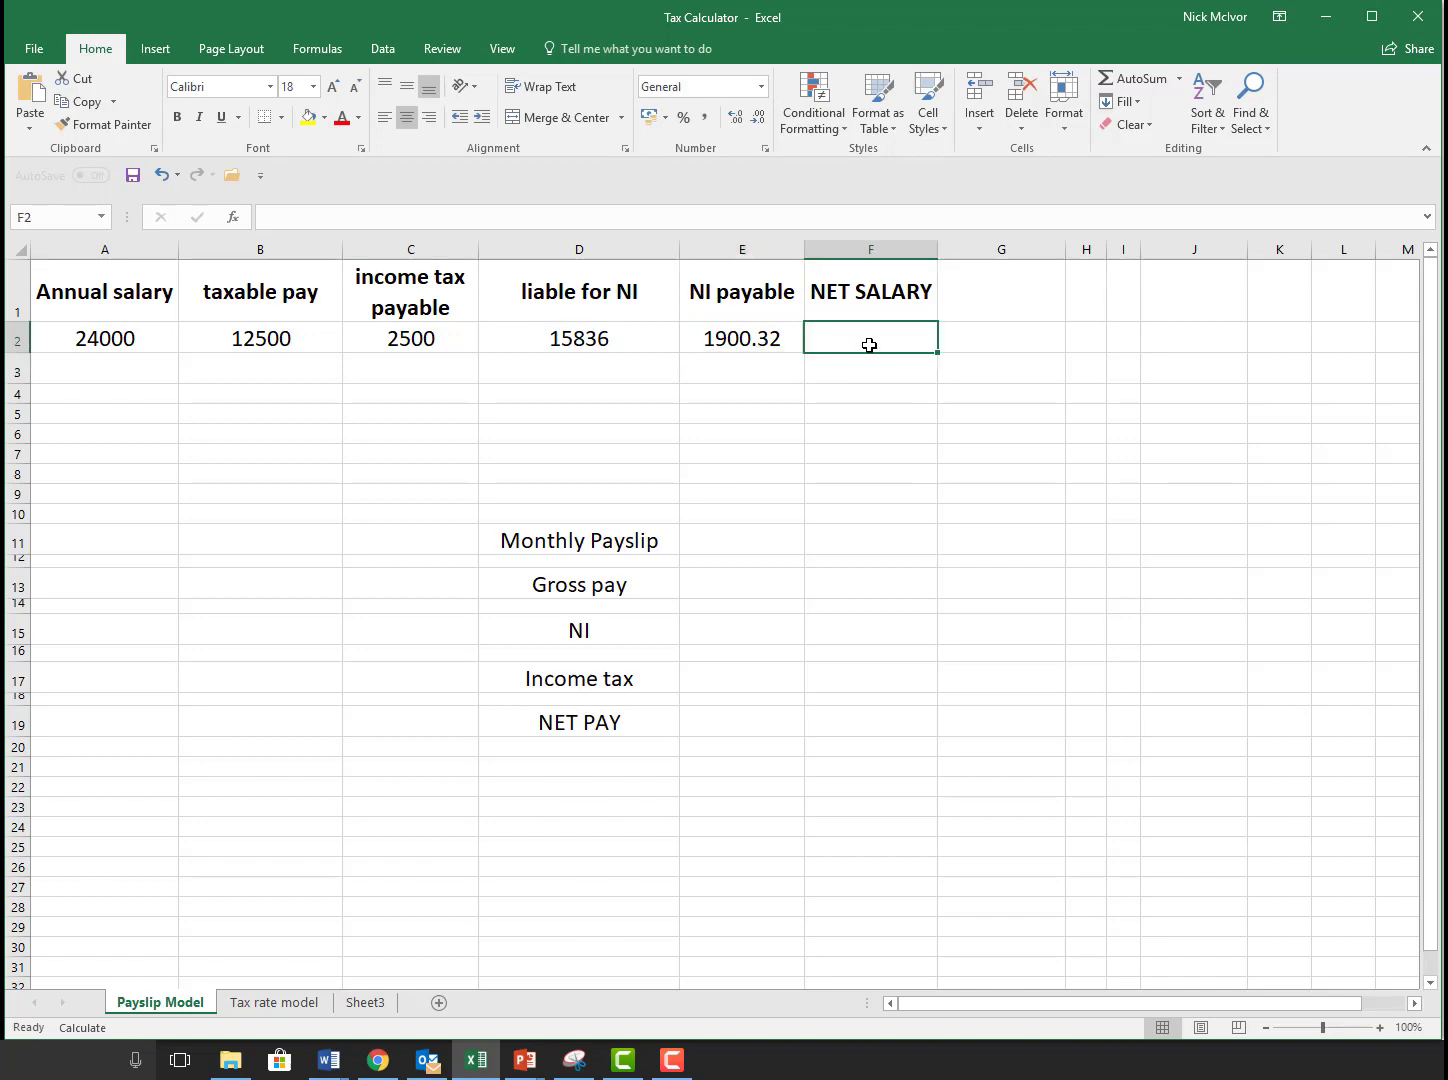
{"action": "type", "text": "="}
{"action": "left_click", "coordinate": [135, 340]}
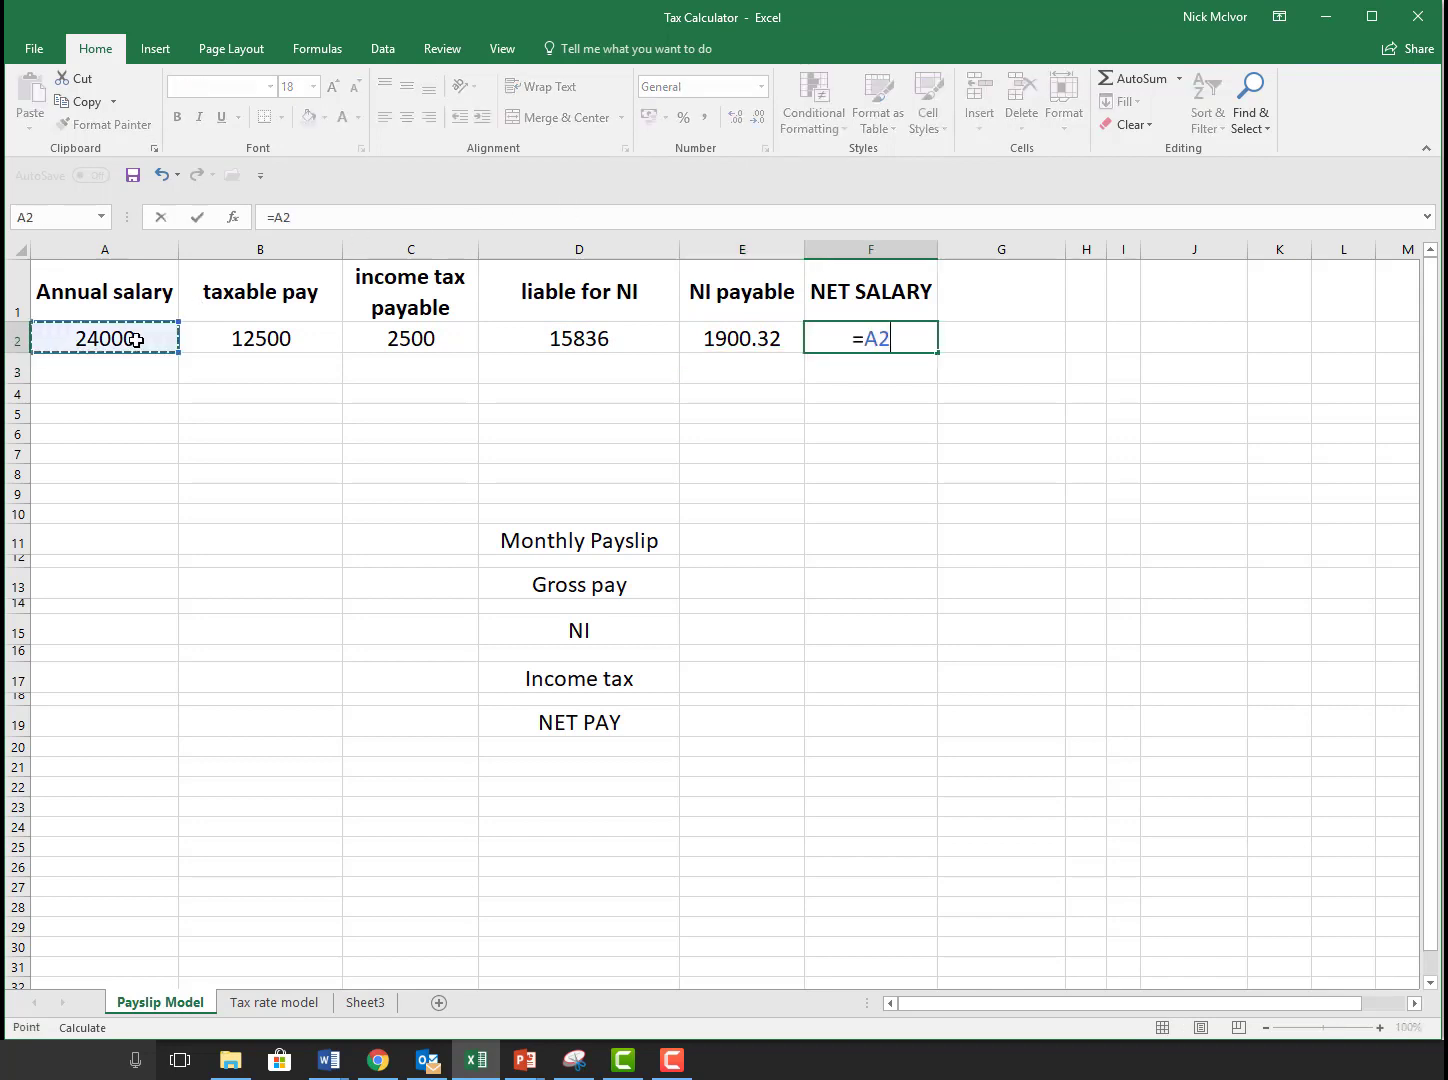
{"action": "type", "text": "-"}
{"action": "left_click", "coordinate": [439, 340]}
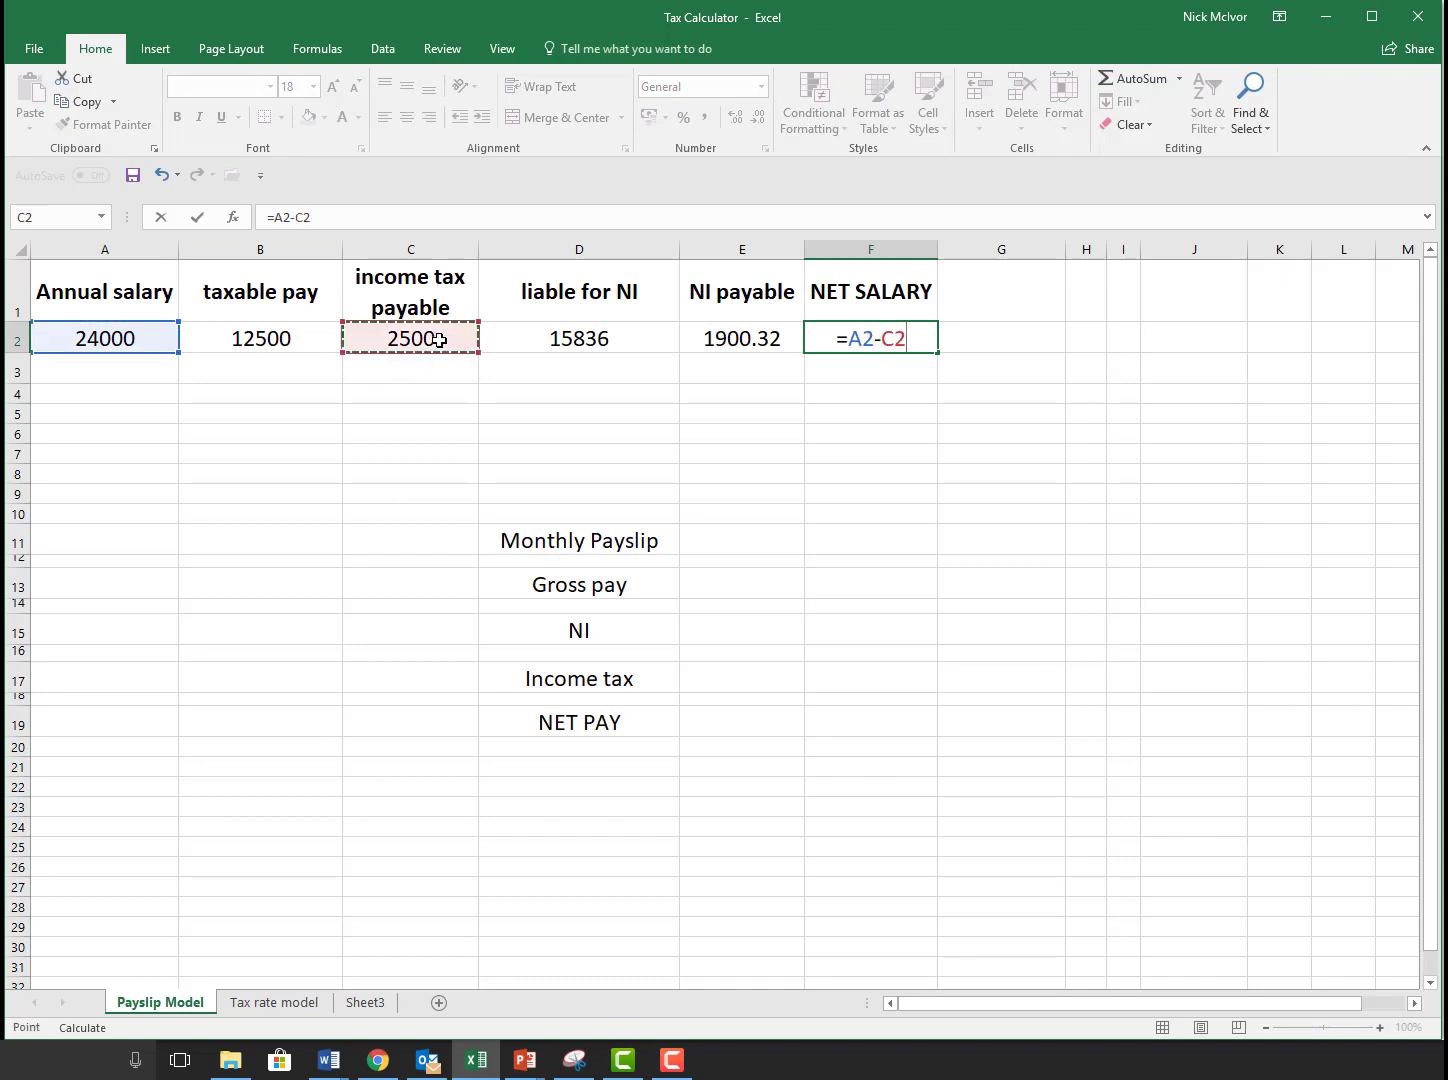
{"action": "type", "text": "-"}
{"action": "left_click", "coordinate": [773, 338]}
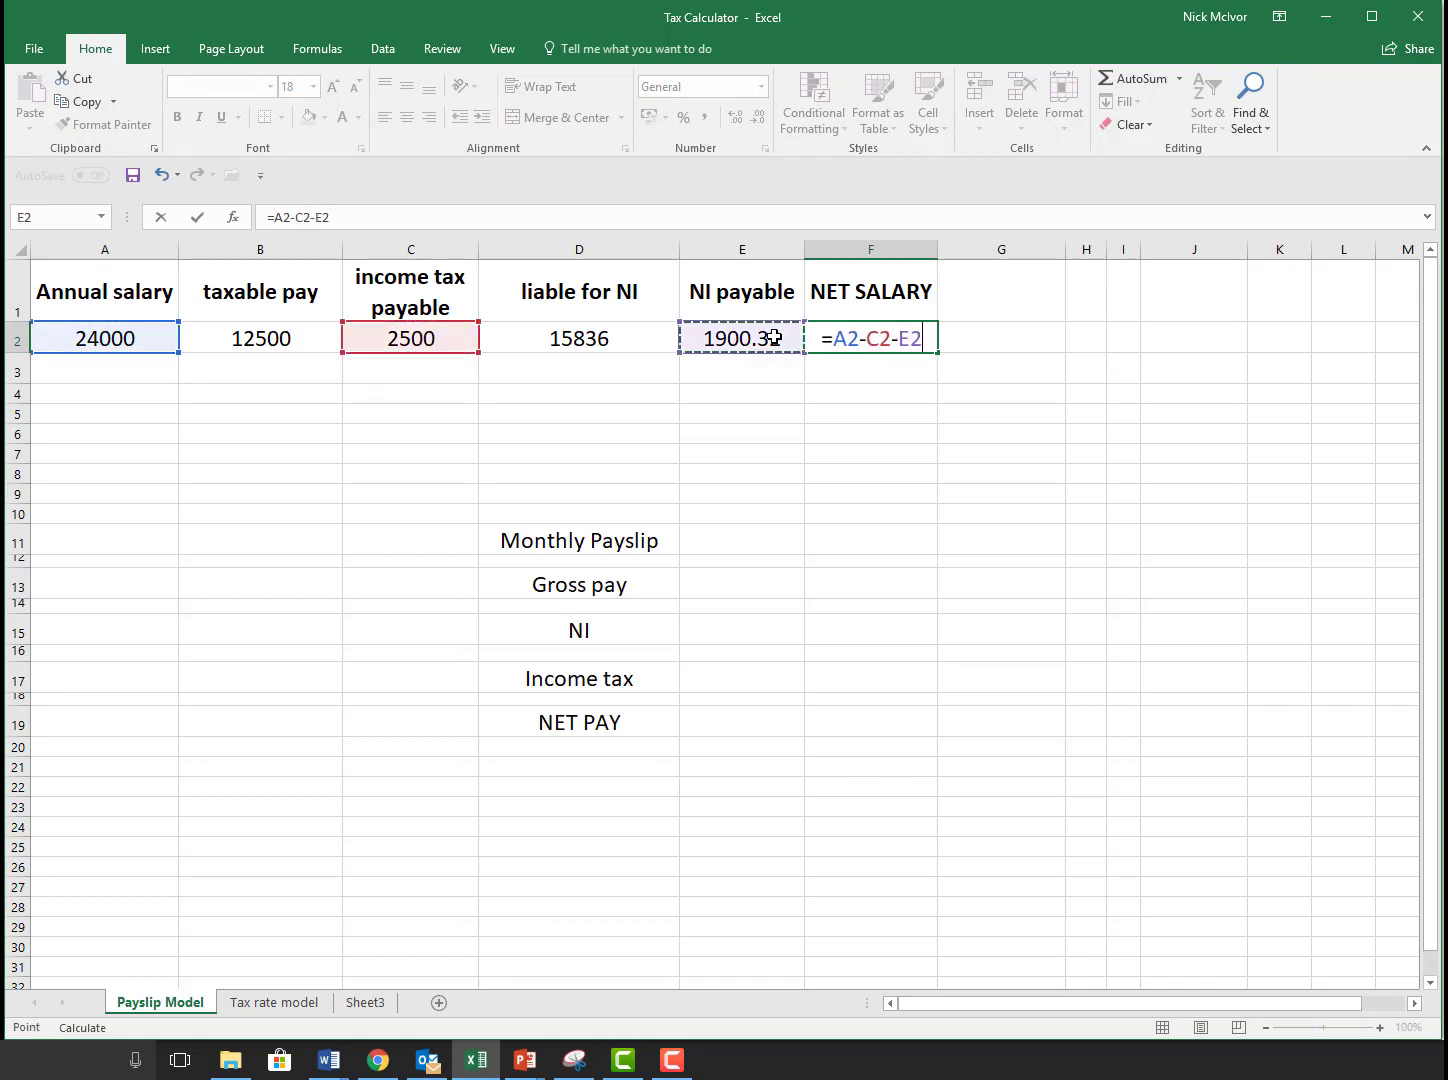
{"action": "key", "text": "Return"}
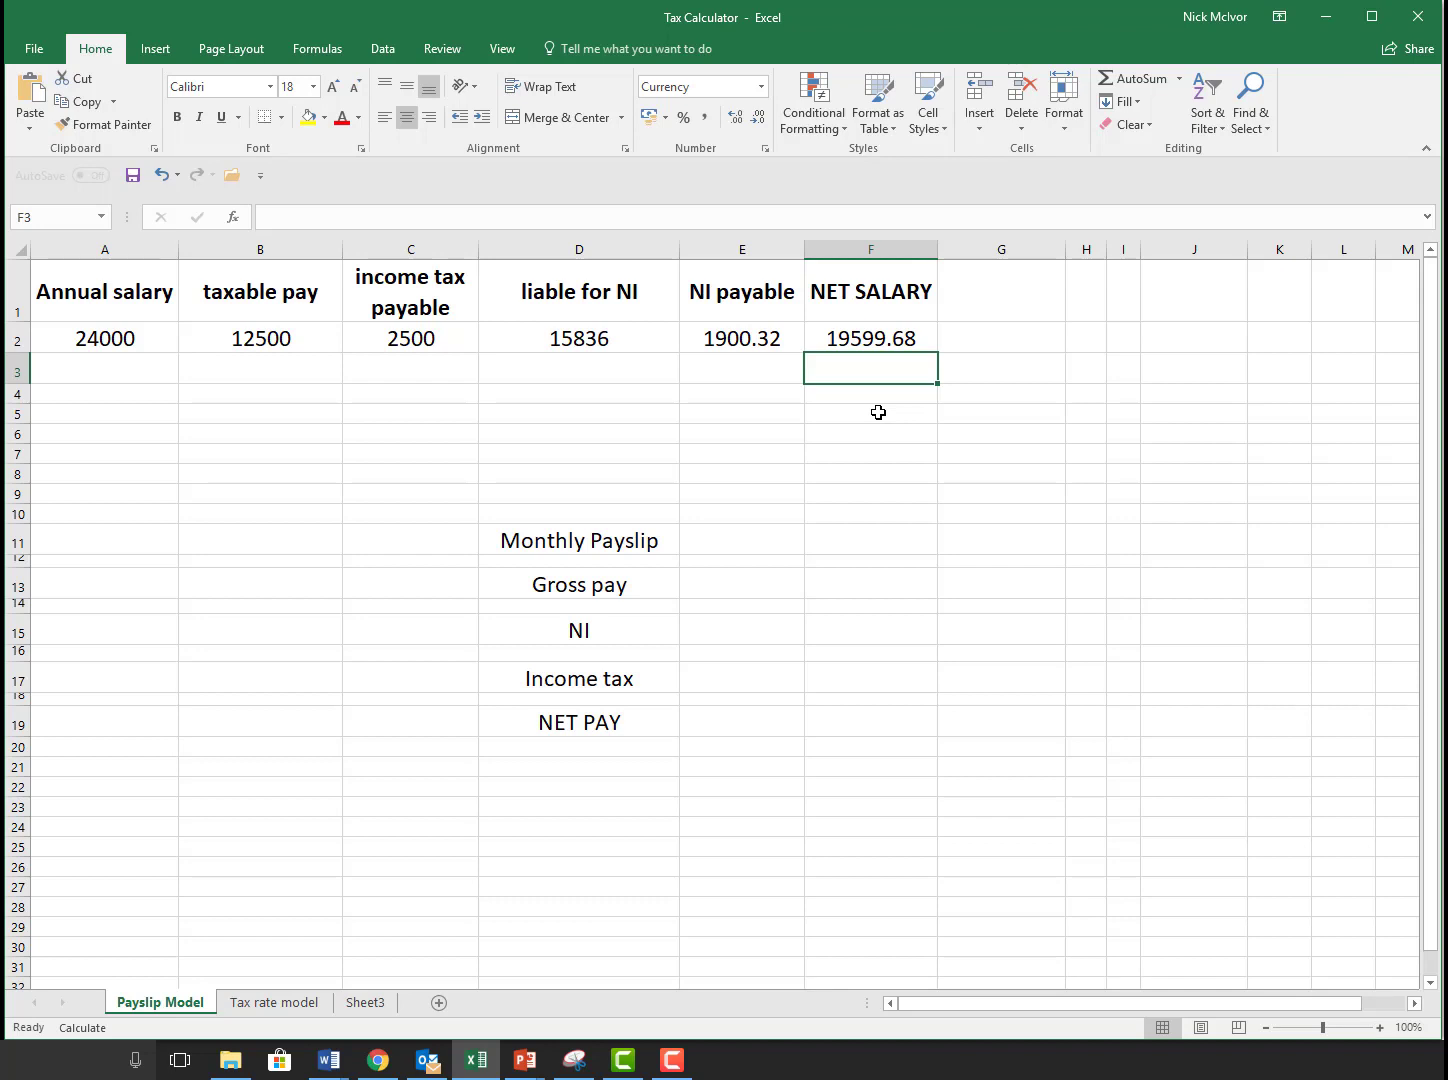
Step: Format A2:F2 as Currency, from £24,000.00 to £19,599.68
{"action": "left_click_drag", "start_coordinate": [78, 332], "coordinate": [842, 336]}
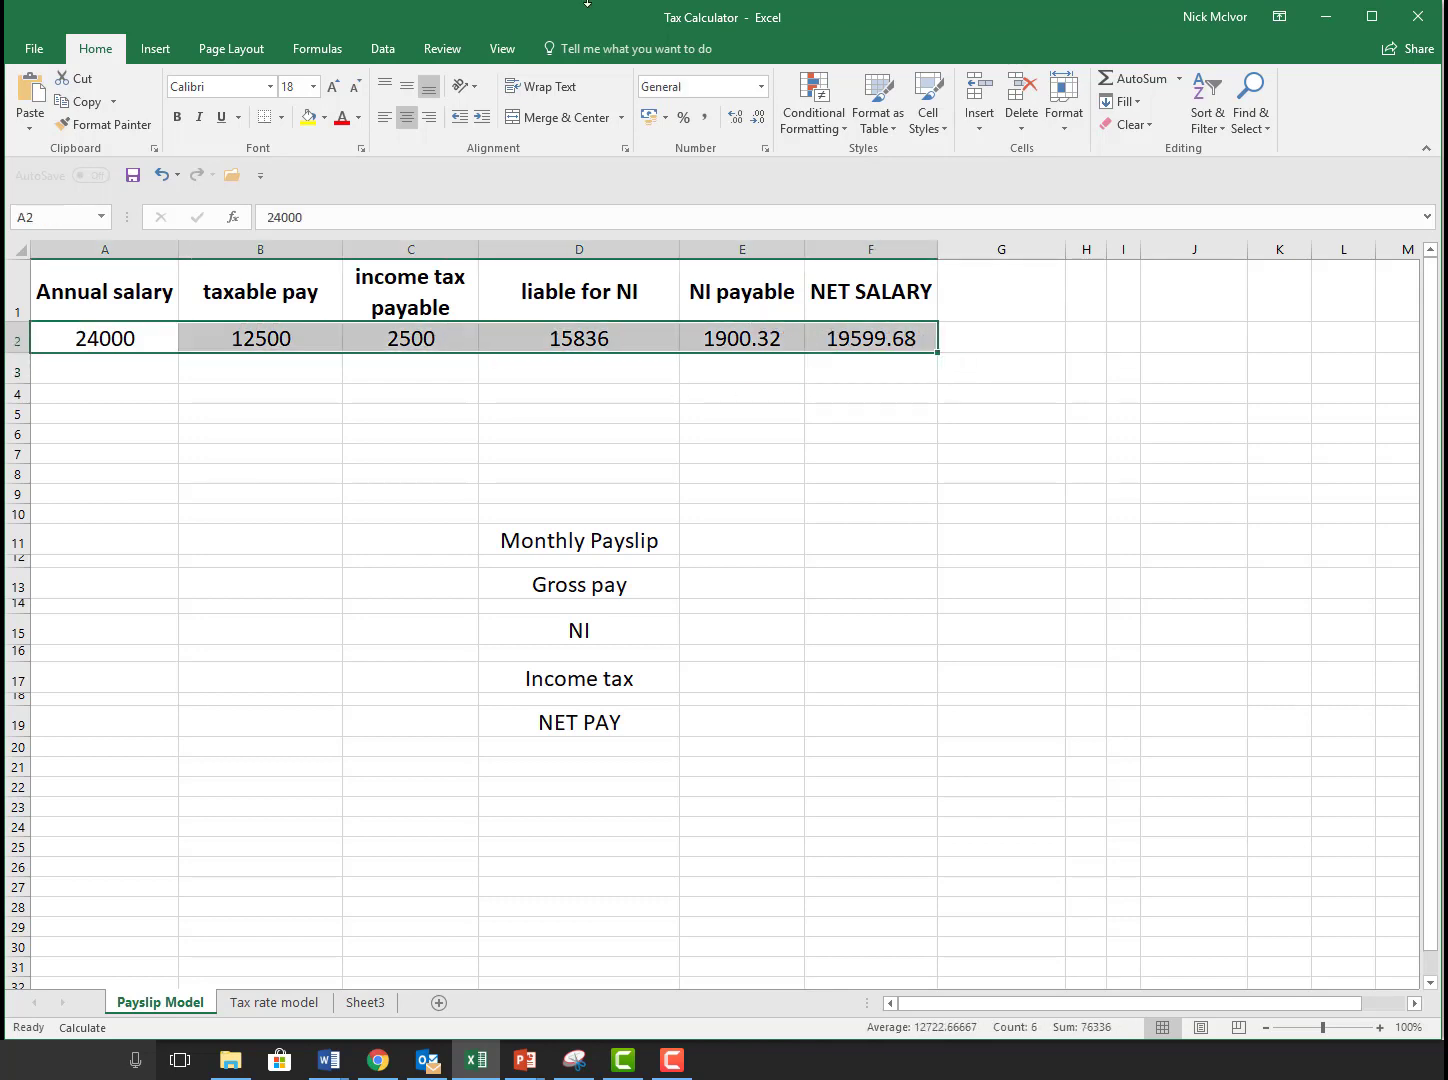
{"action": "left_click", "coordinate": [762, 89]}
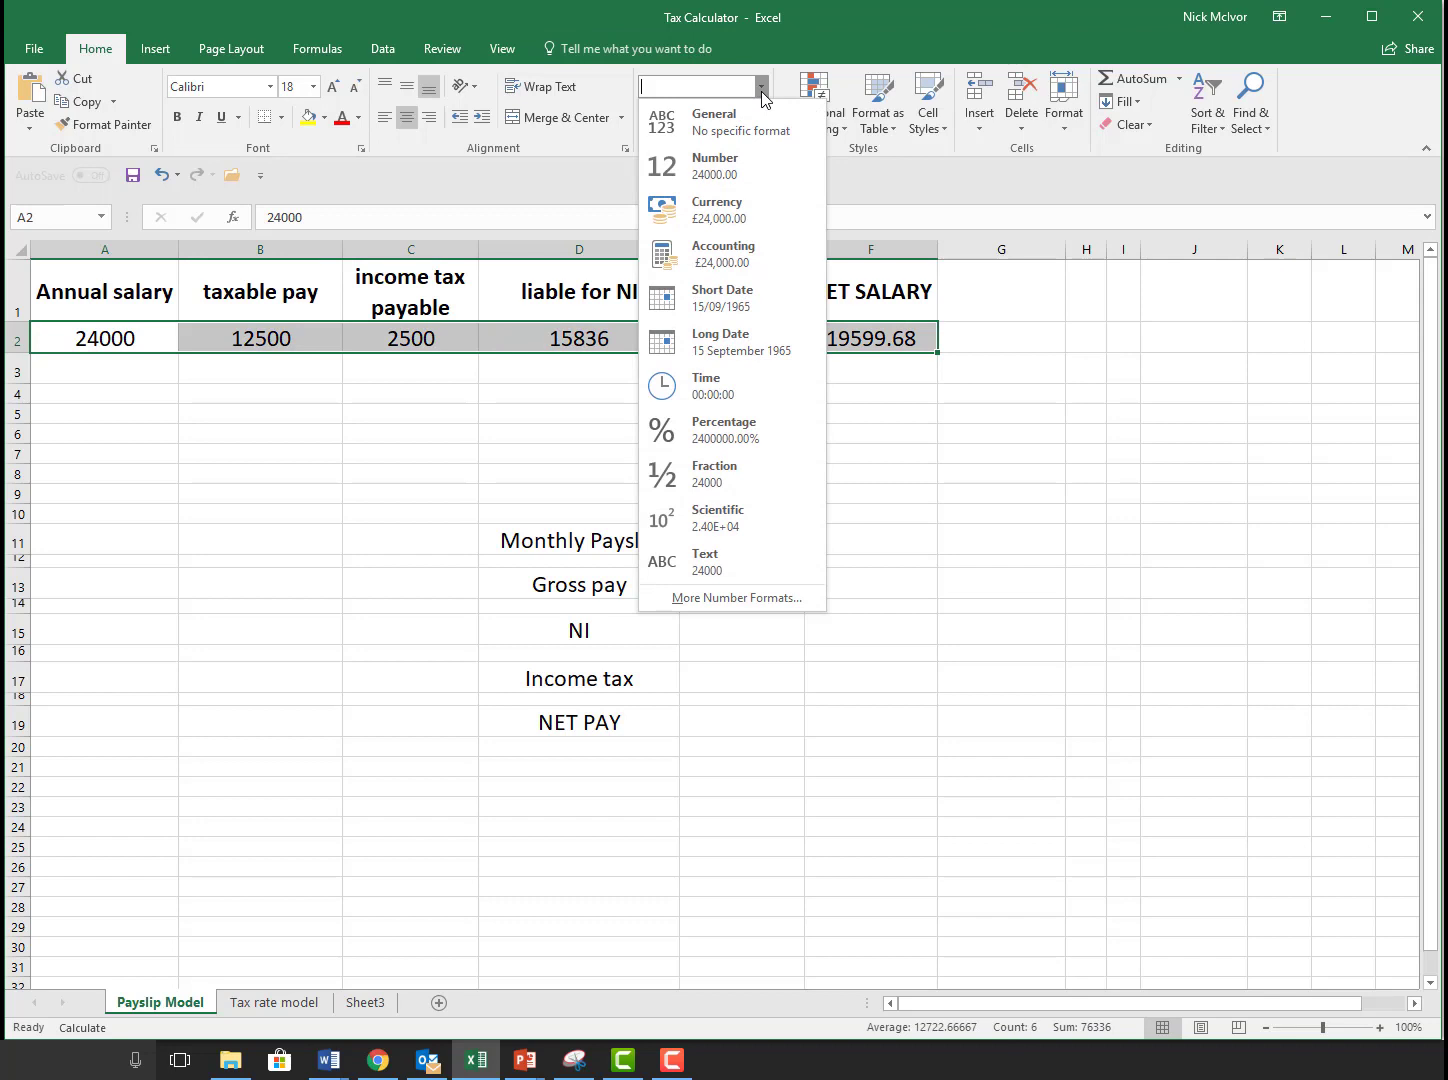
{"action": "left_click", "coordinate": [716, 215]}
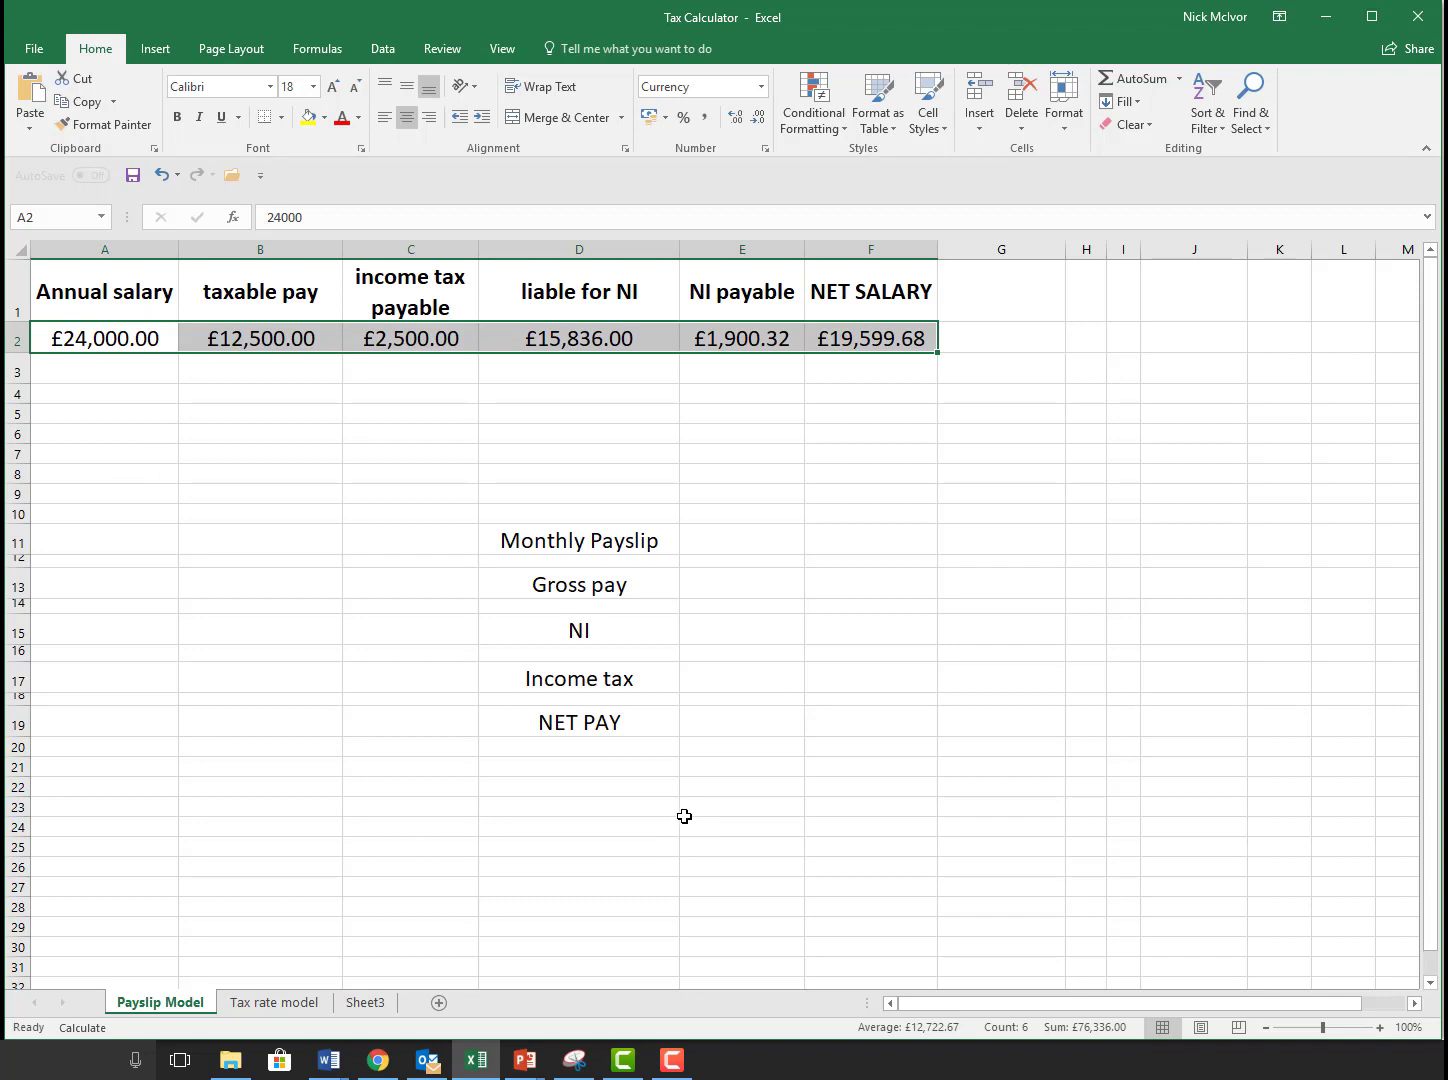
Step: Set the payslip Gross pay in E13 to =A2/12, giving £2,000.00
{"action": "left_click", "coordinate": [766, 592]}
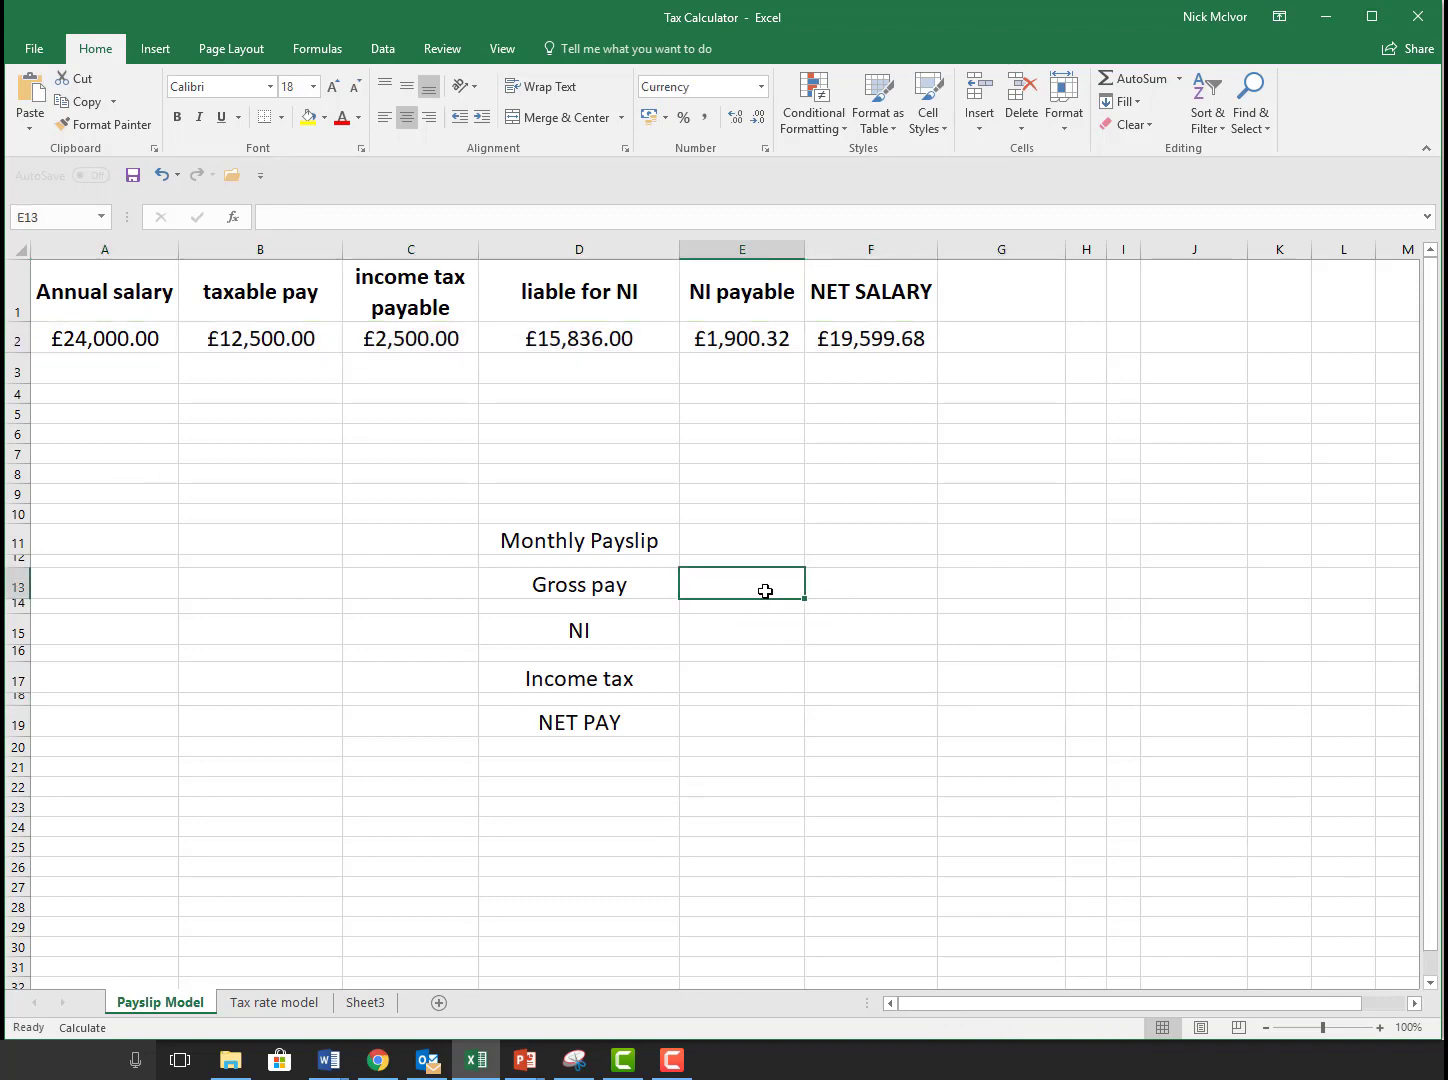
{"action": "type", "text": "="}
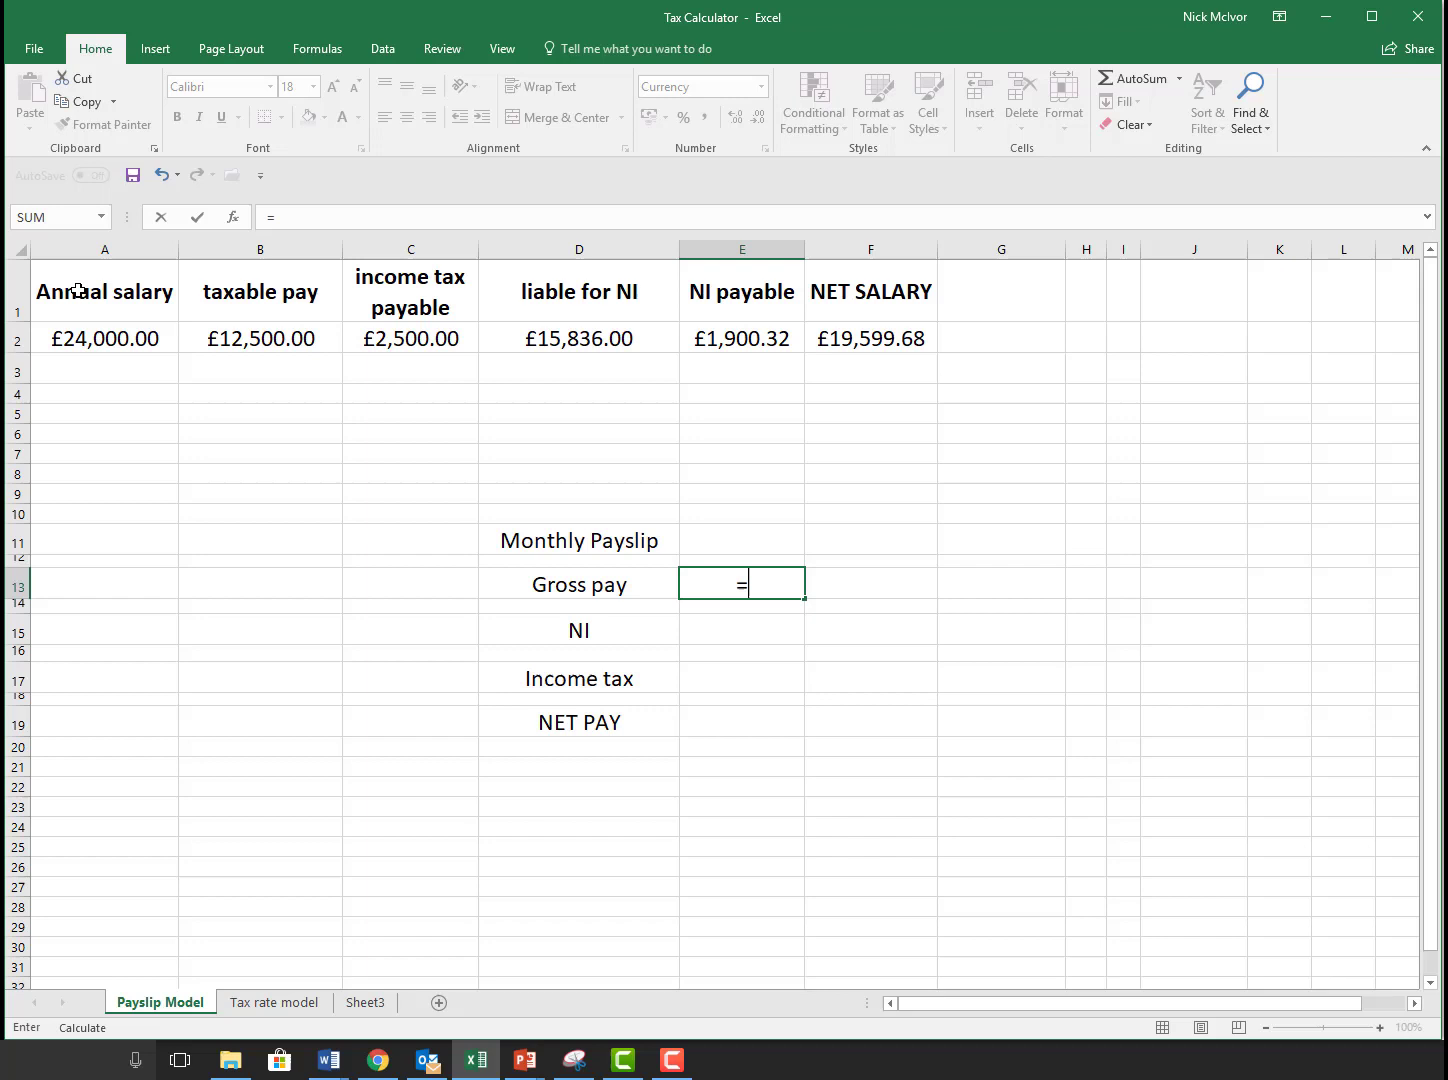
{"action": "left_click", "coordinate": [125, 338]}
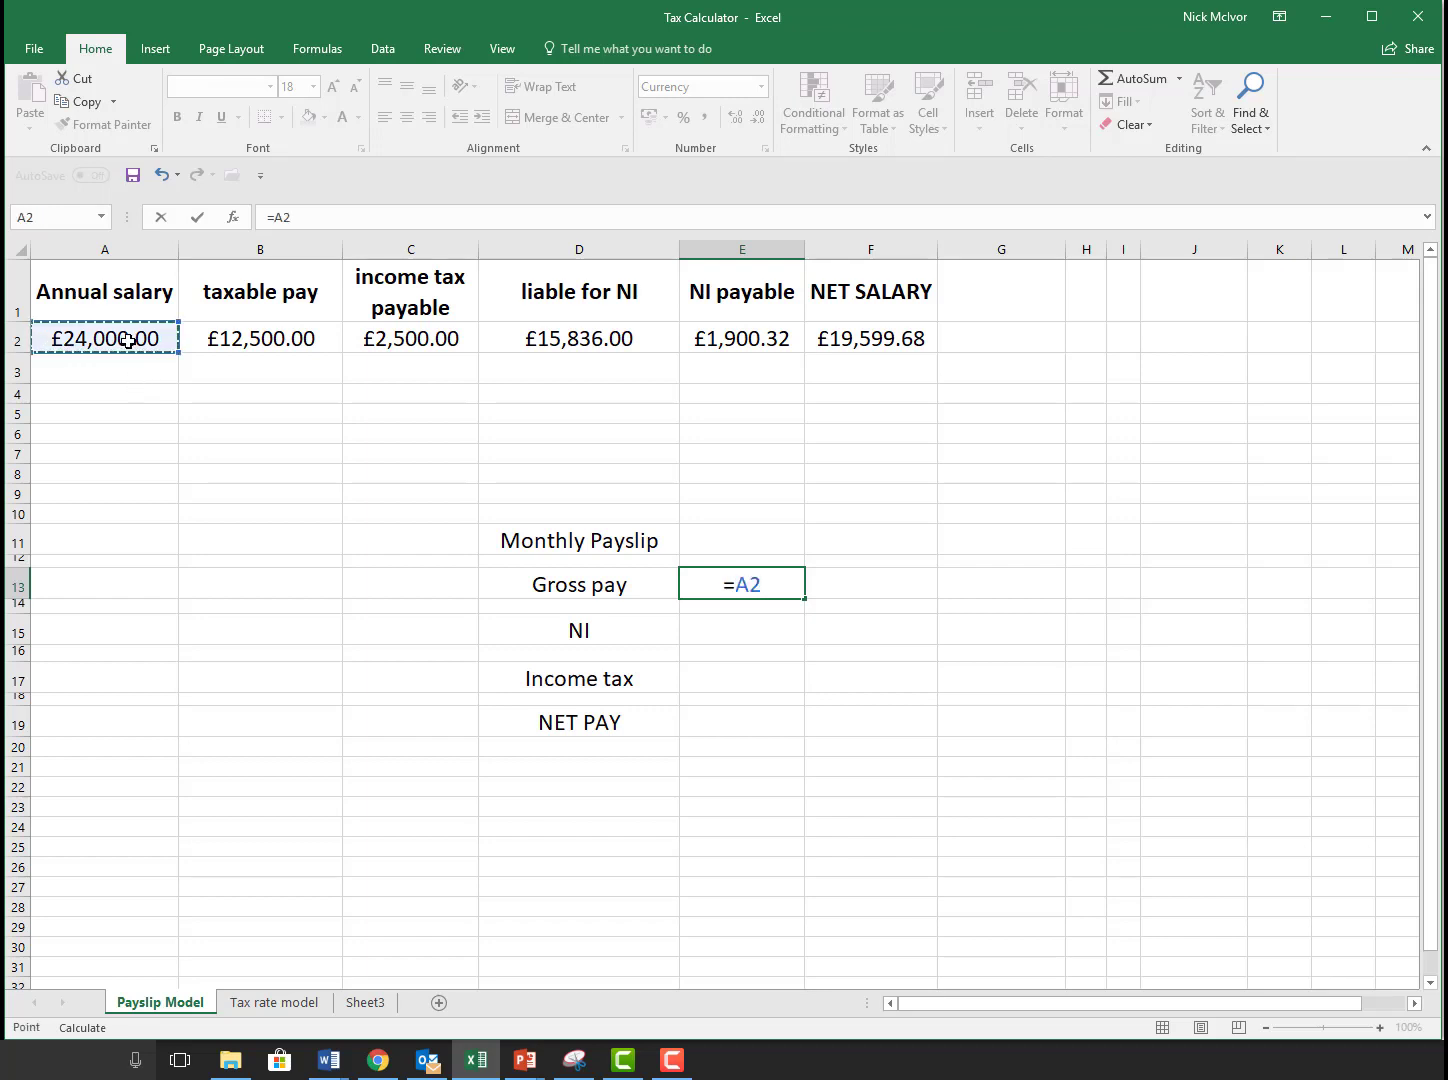
{"action": "type", "text": "/1"}
{"action": "type", "text": "2"}
{"action": "key", "text": "Return"}
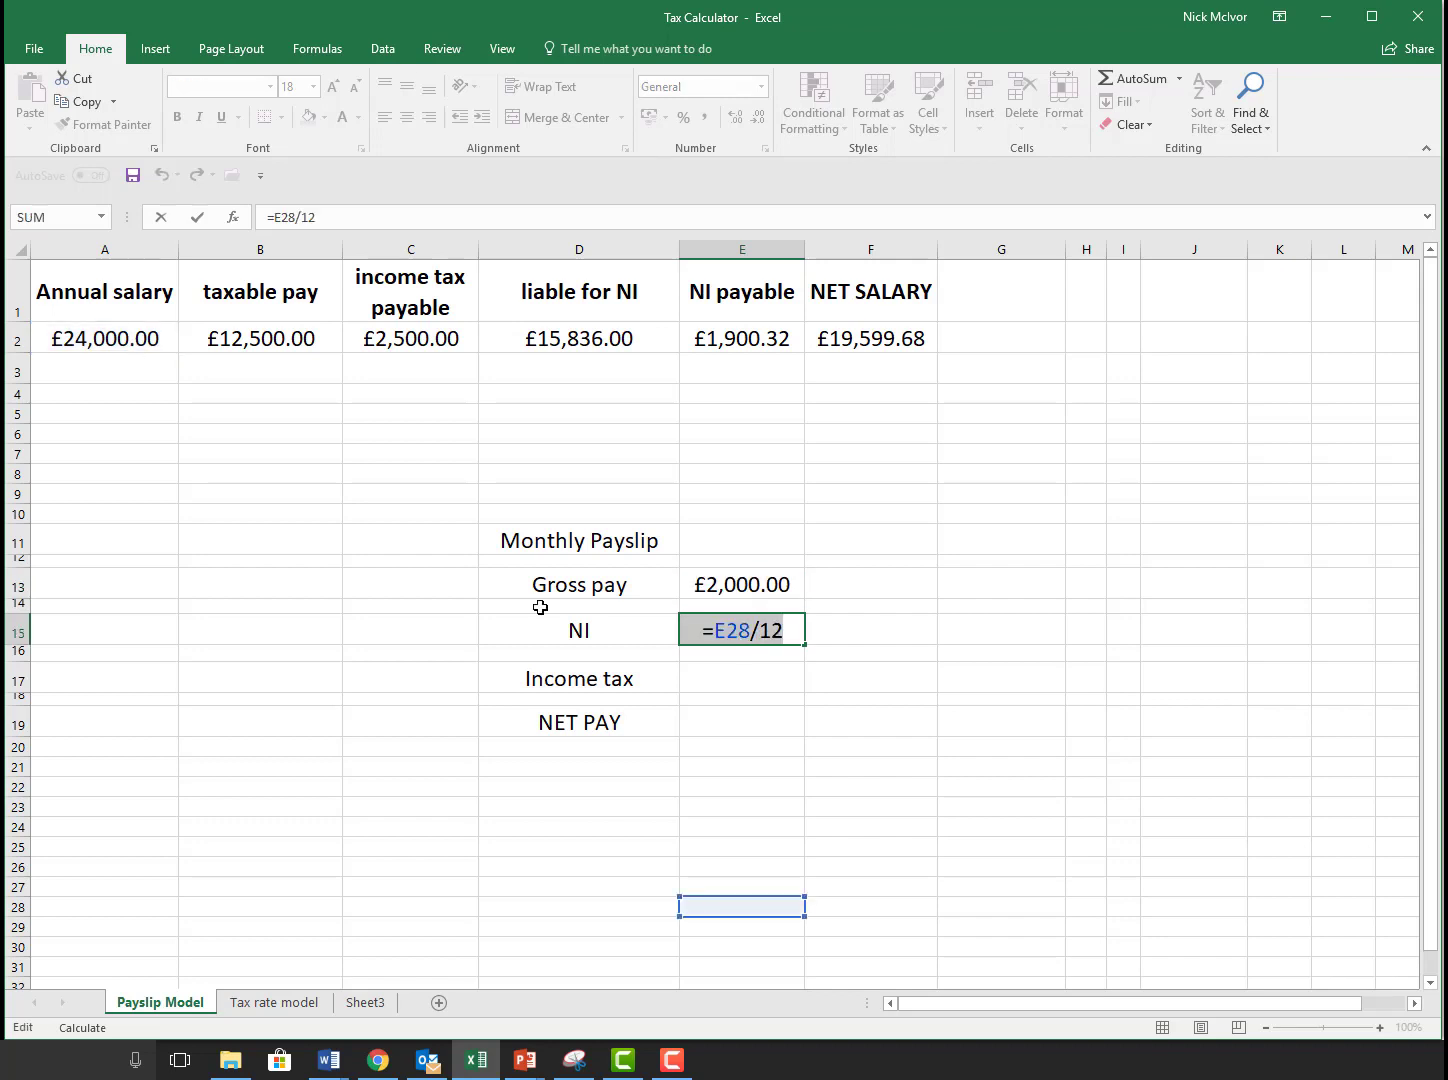
Step: Set the monthly NI in E15 to =E2/12, giving £158.36
{"action": "type", "text": "="}
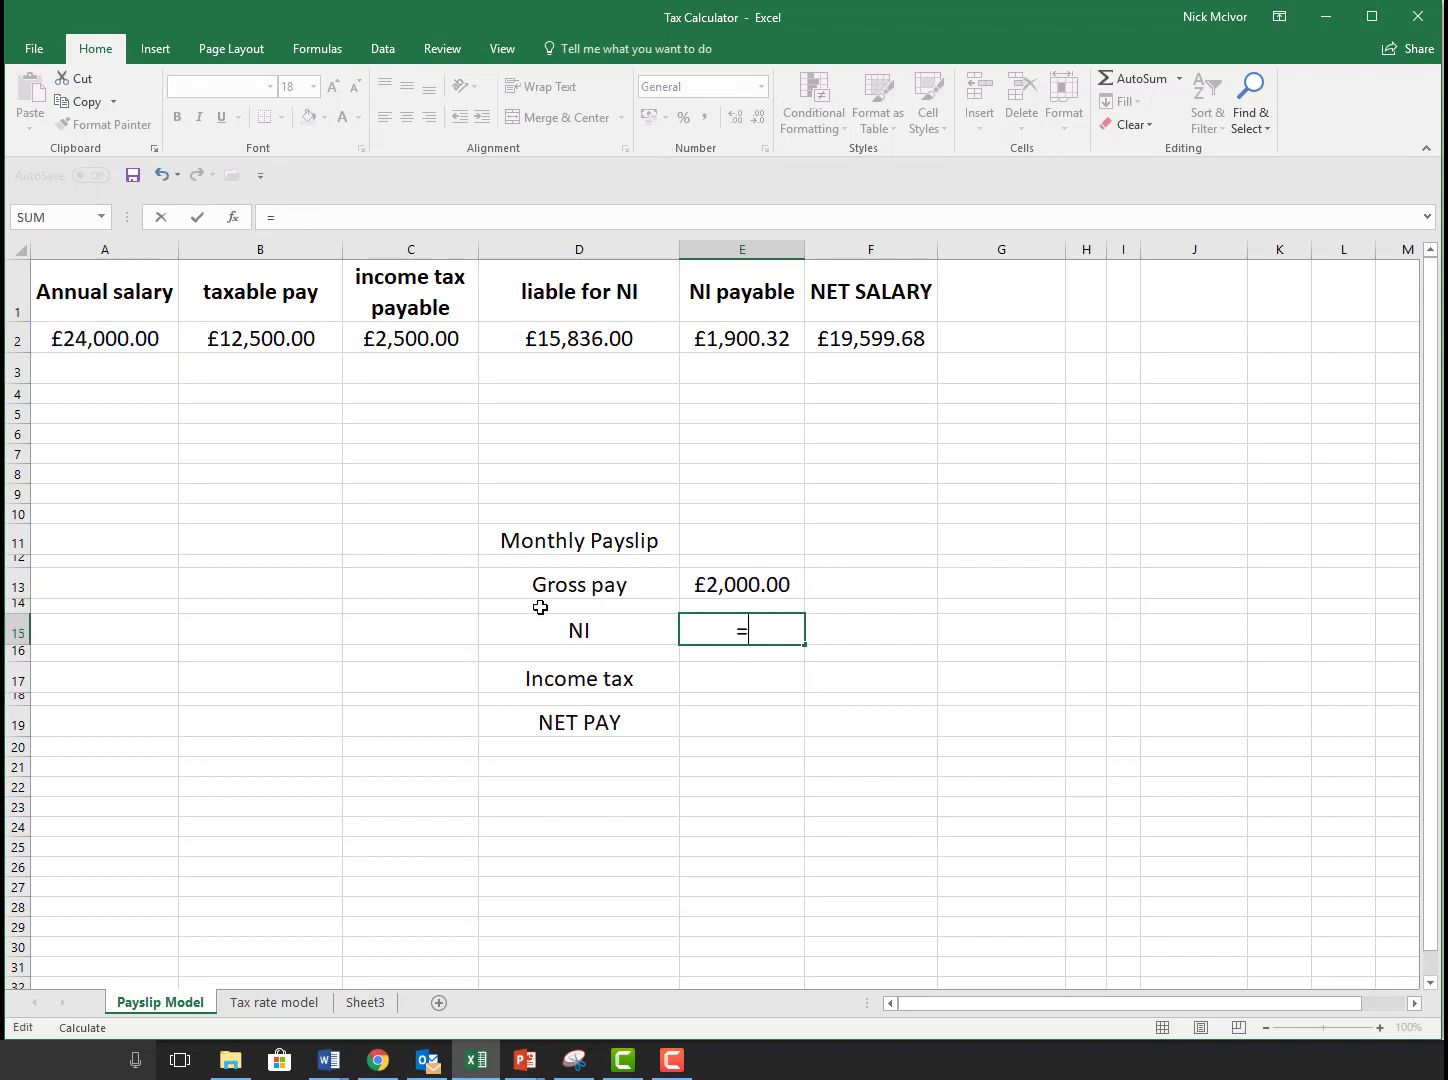
{"action": "left_click", "coordinate": [762, 336]}
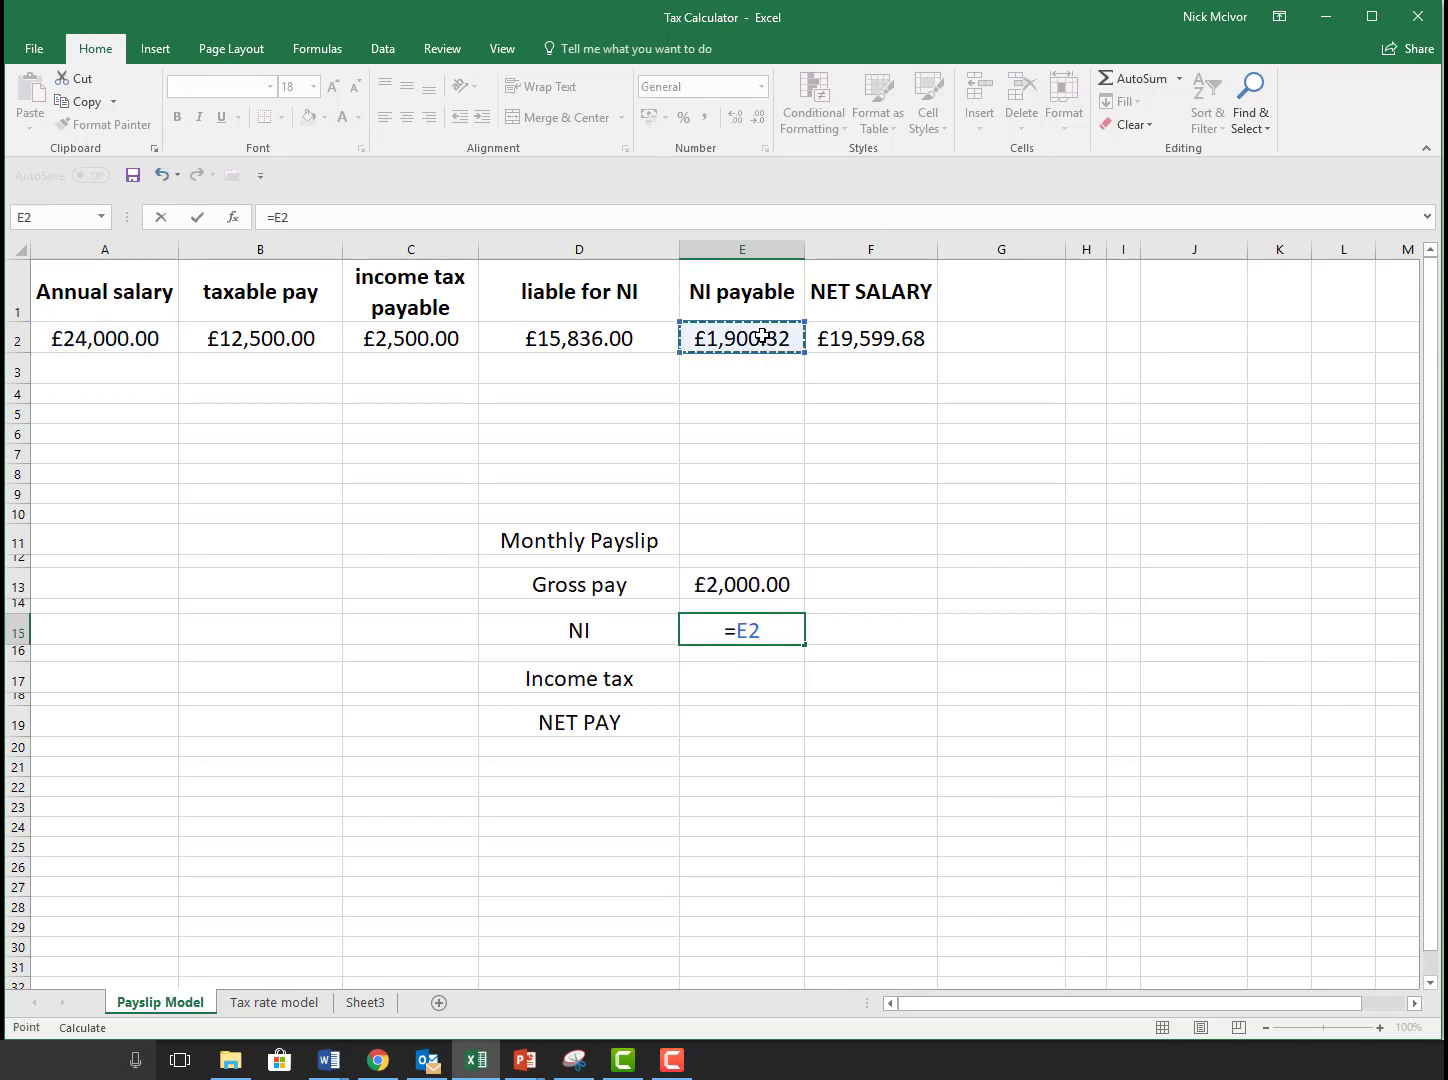
{"action": "type", "text": "/12"}
{"action": "key", "text": "Return"}
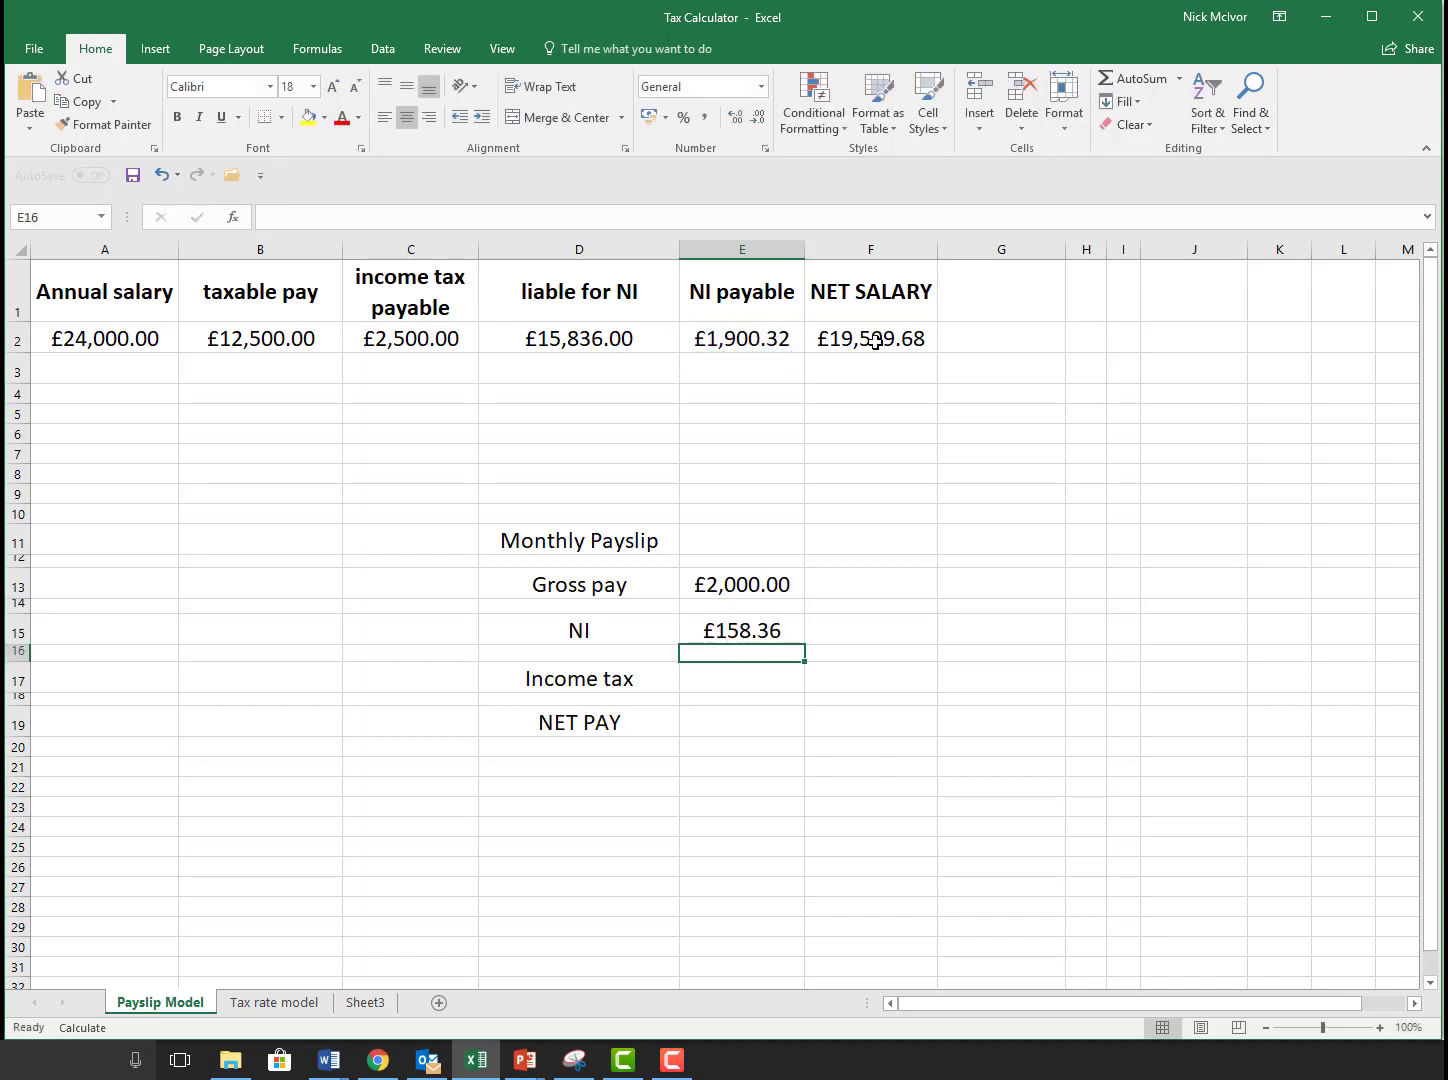
Step: Set the monthly Income tax in E17 to =C2/12, giving £208.33
{"action": "left_click", "coordinate": [720, 679]}
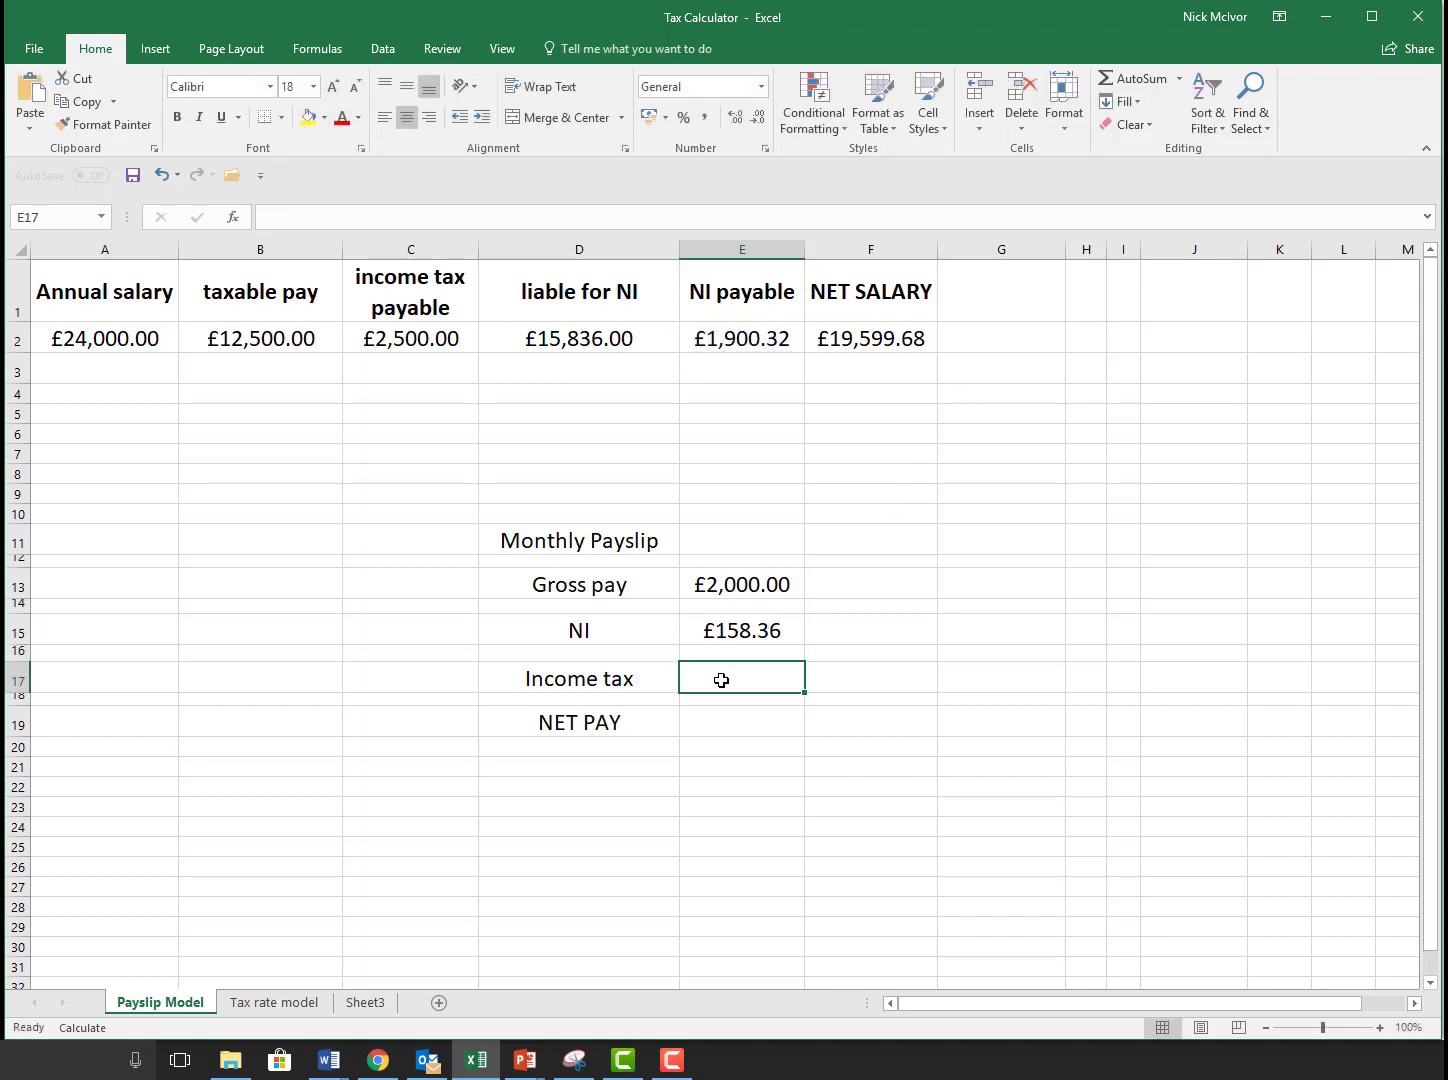
{"action": "type", "text": "="}
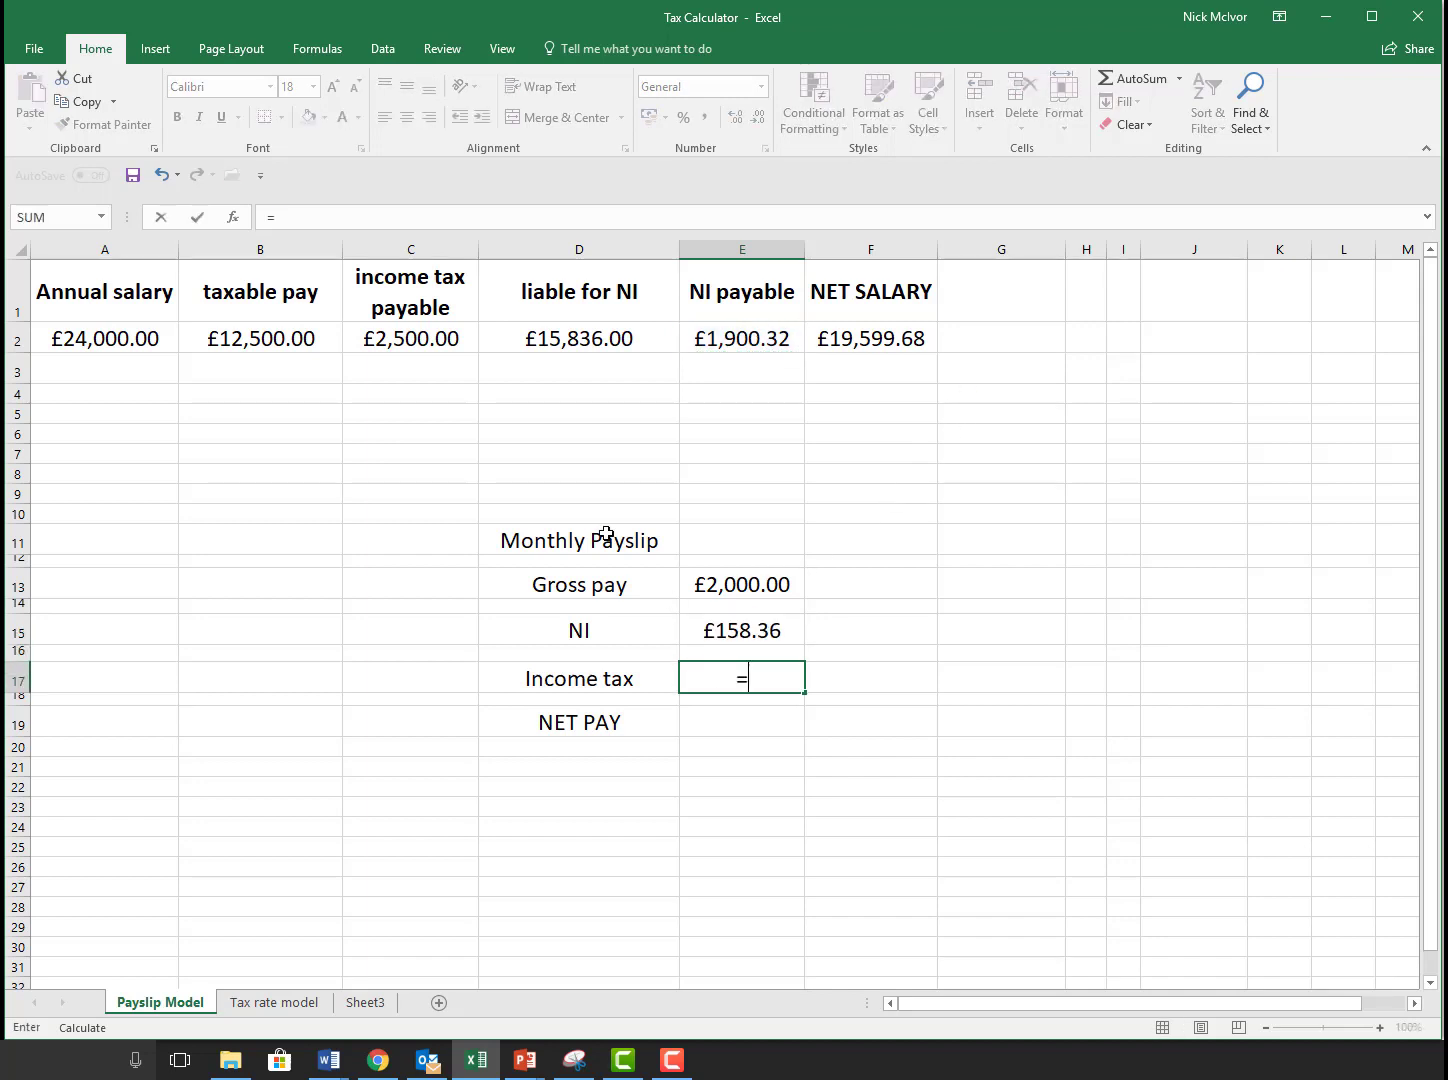
{"action": "left_click", "coordinate": [379, 342]}
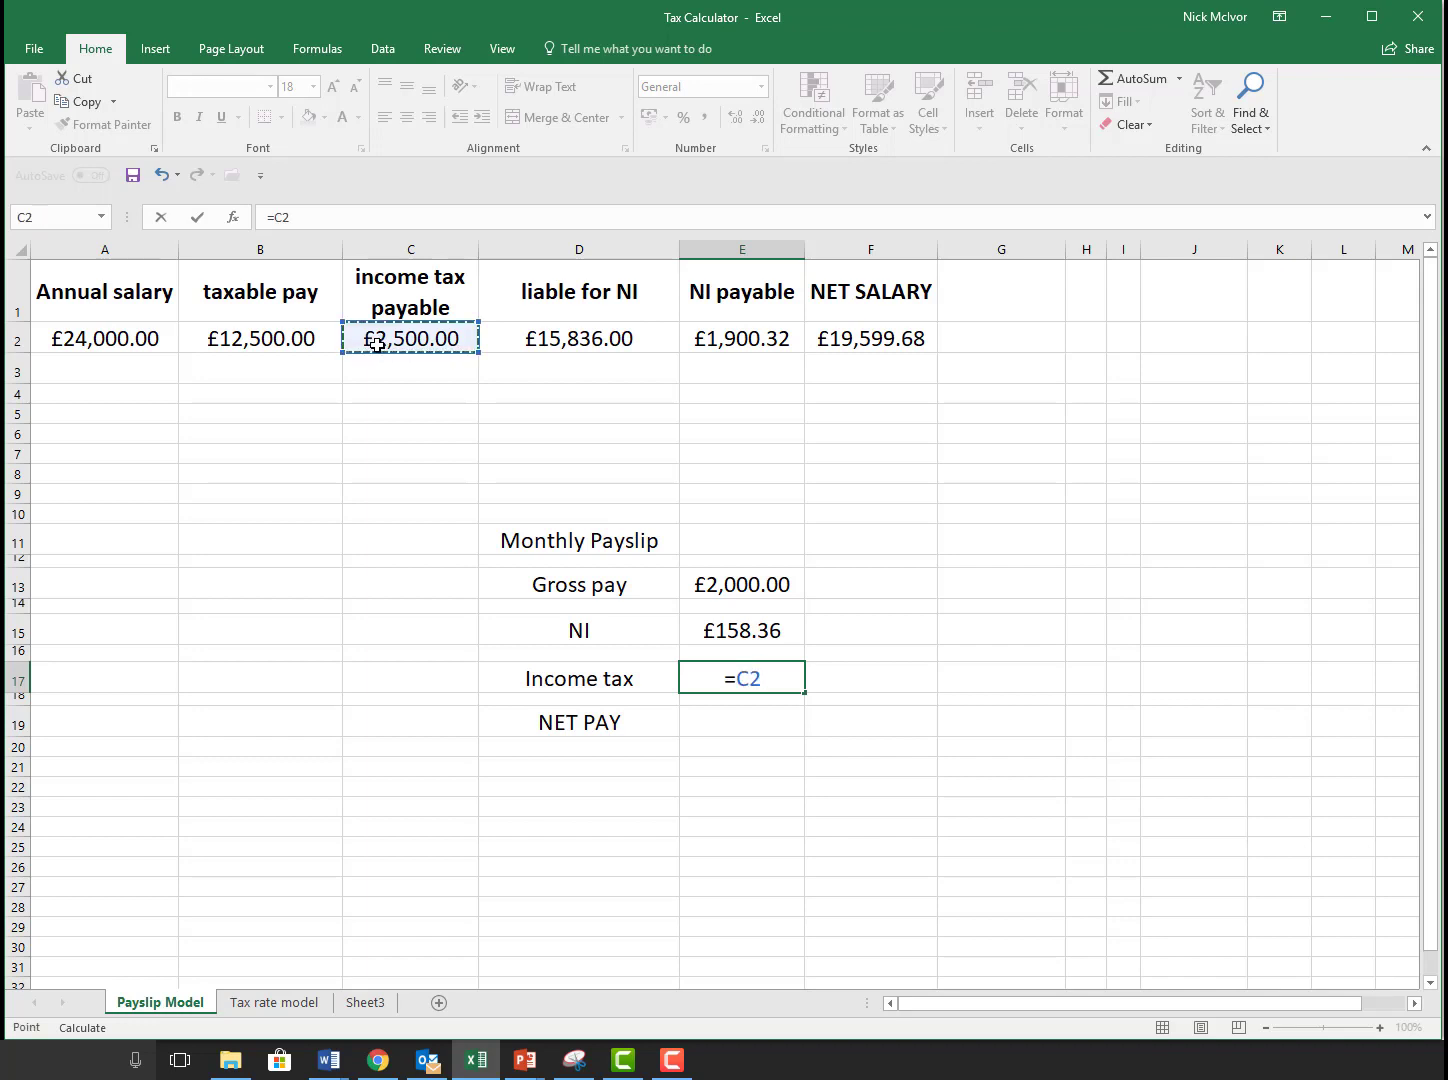
{"action": "type", "text": "/12"}
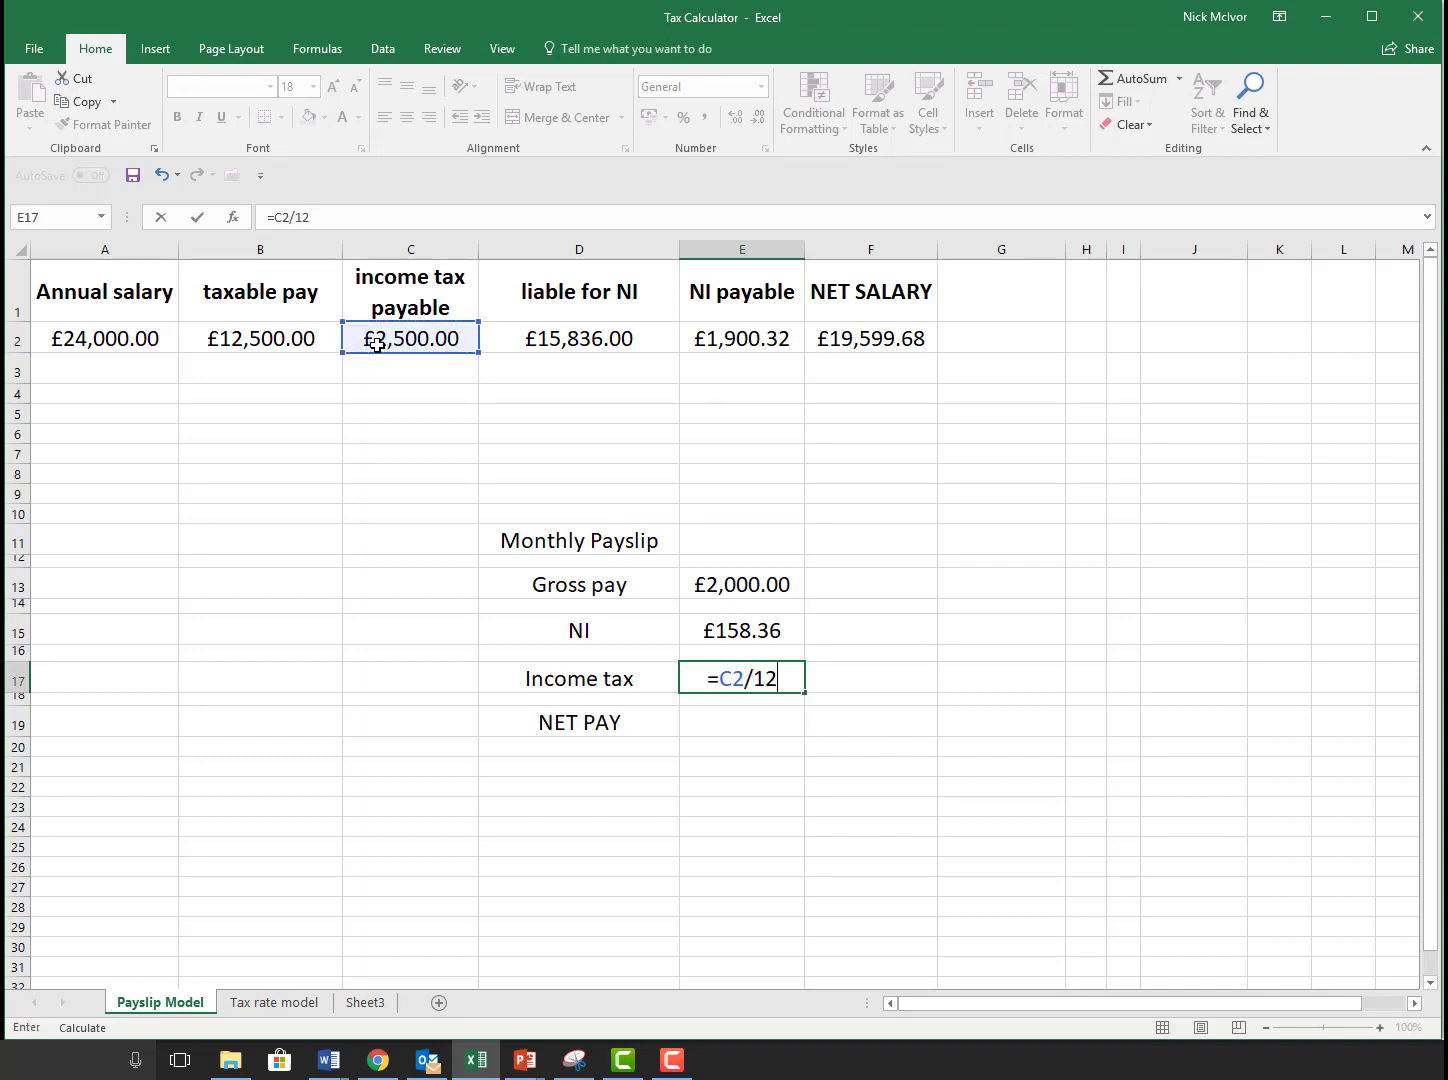
{"action": "key", "text": "Return"}
Step: Set NET PAY in E19 to =E13-E15-E17, giving £1,633.31
{"action": "left_click", "coordinate": [743, 728]}
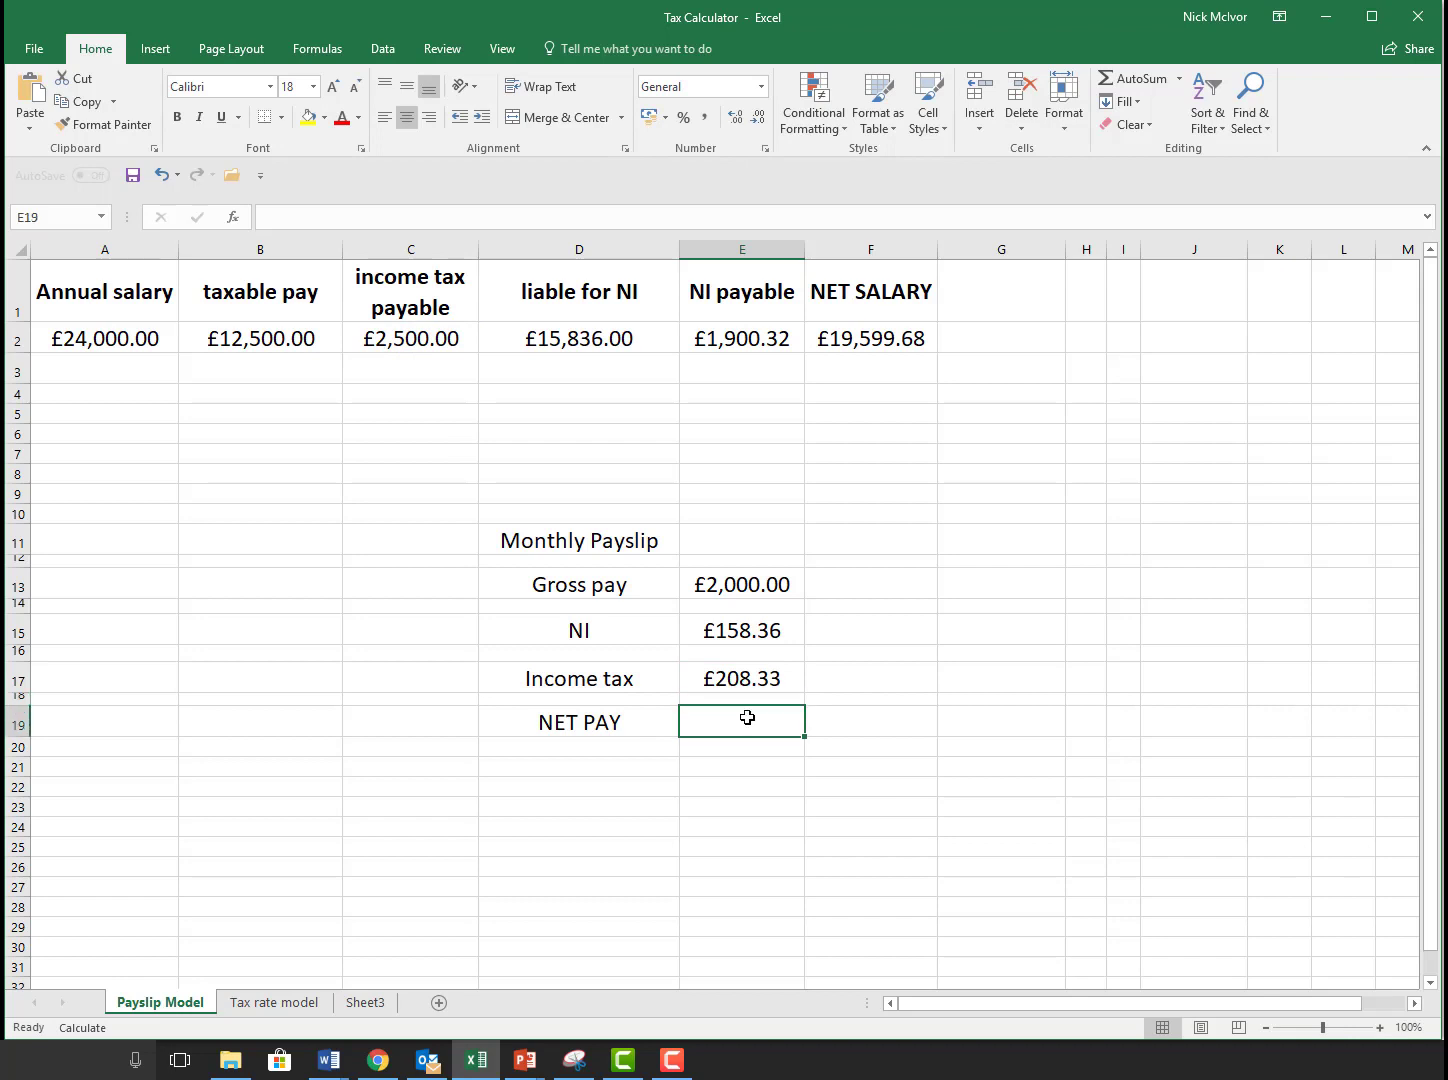
{"action": "type", "text": "="}
{"action": "left_click", "coordinate": [744, 587]}
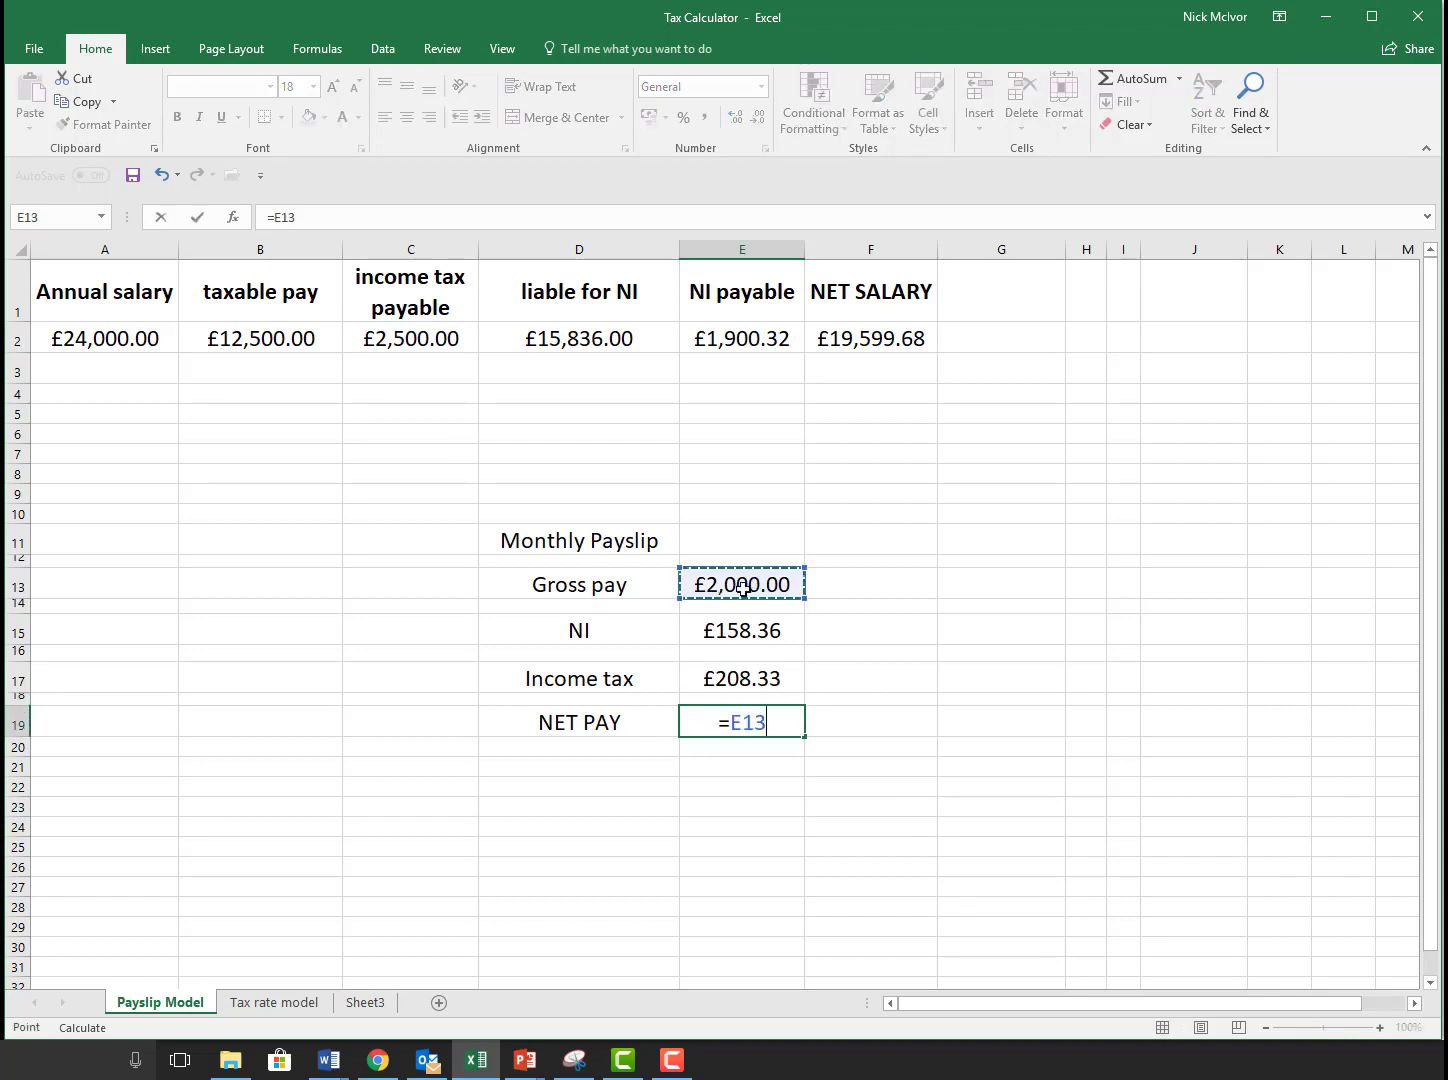
{"action": "type", "text": "-"}
{"action": "left_click", "coordinate": [743, 631]}
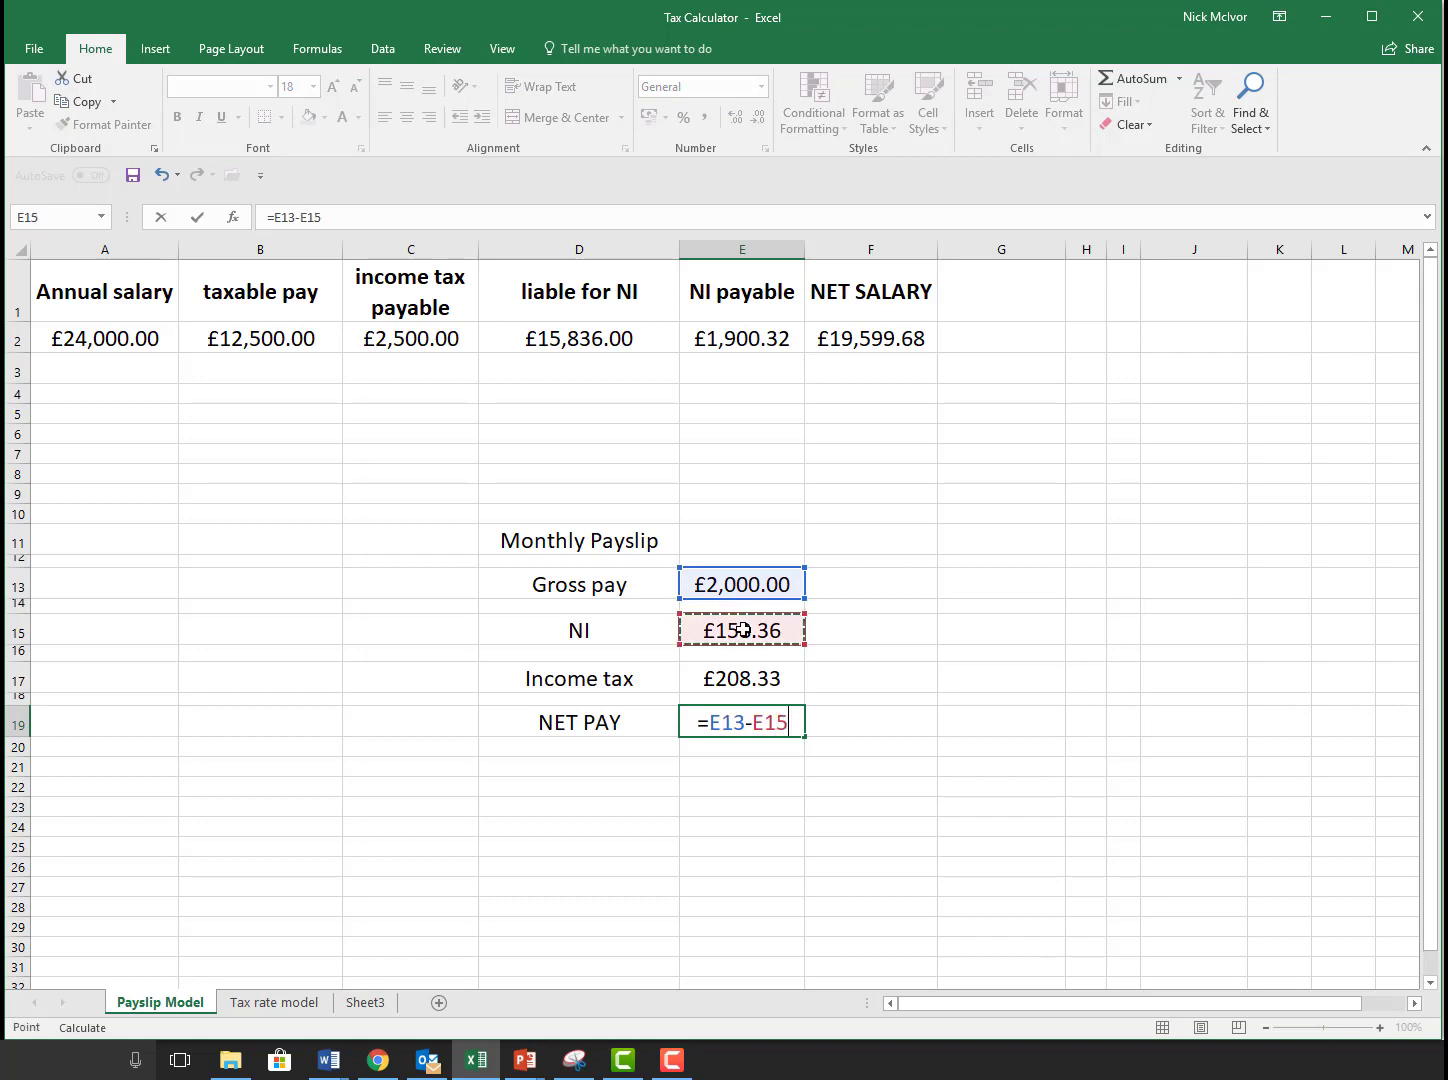
{"action": "type", "text": "-"}
{"action": "left_click", "coordinate": [743, 679]}
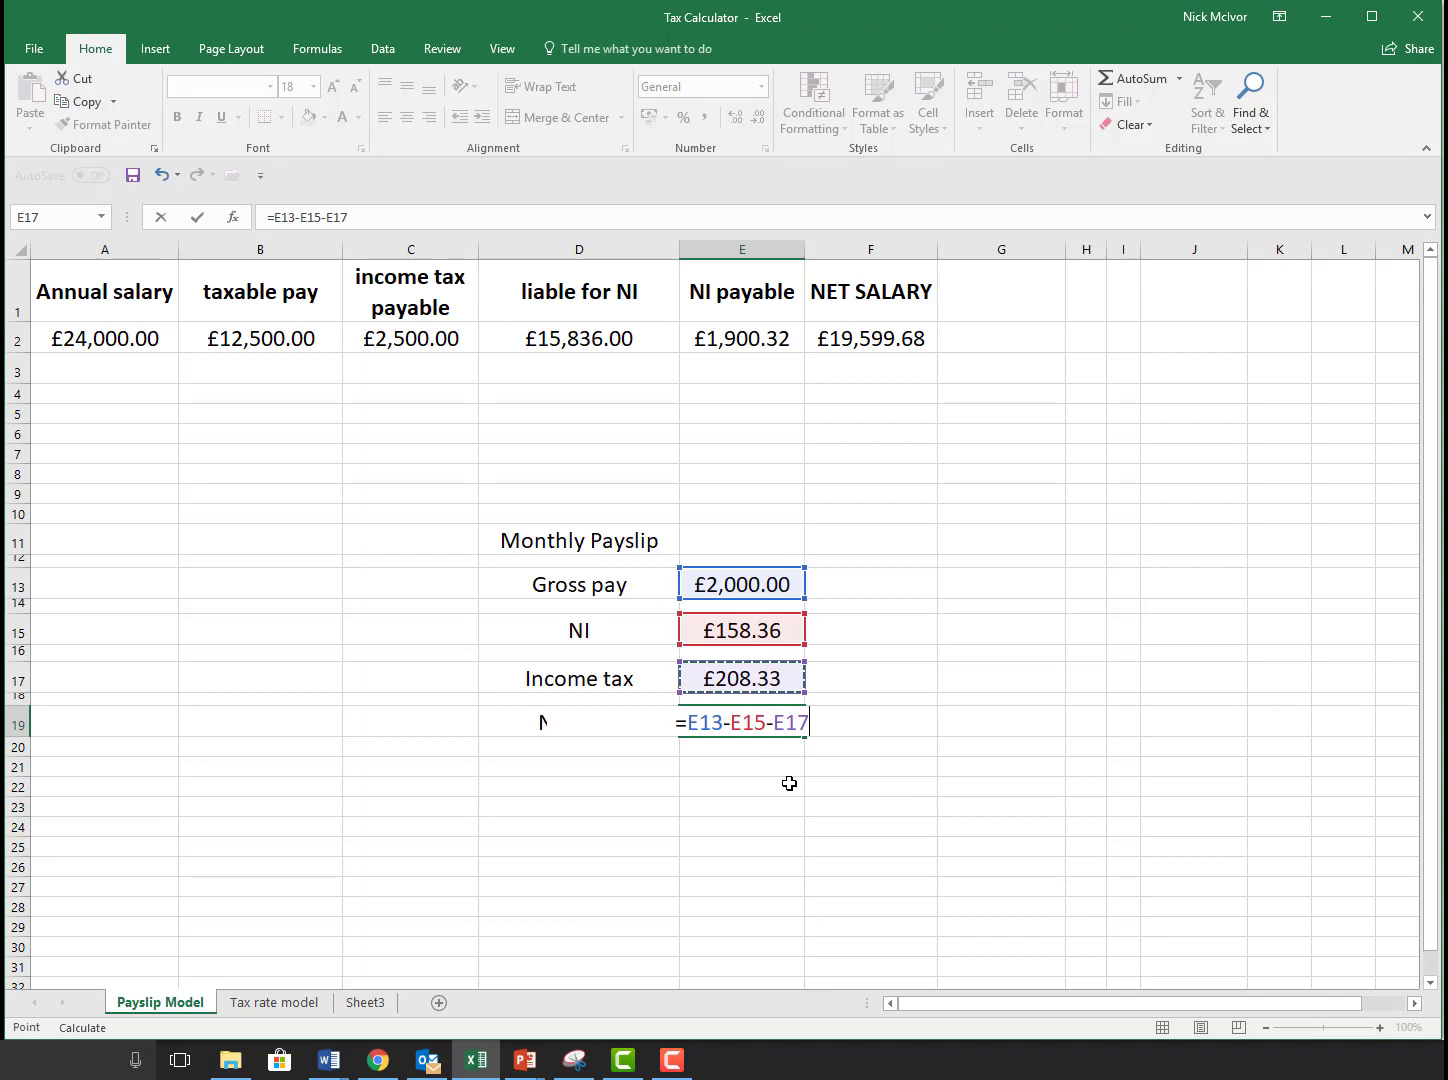
{"action": "key", "text": "Return"}
{"action": "left_click", "coordinate": [985, 766]}
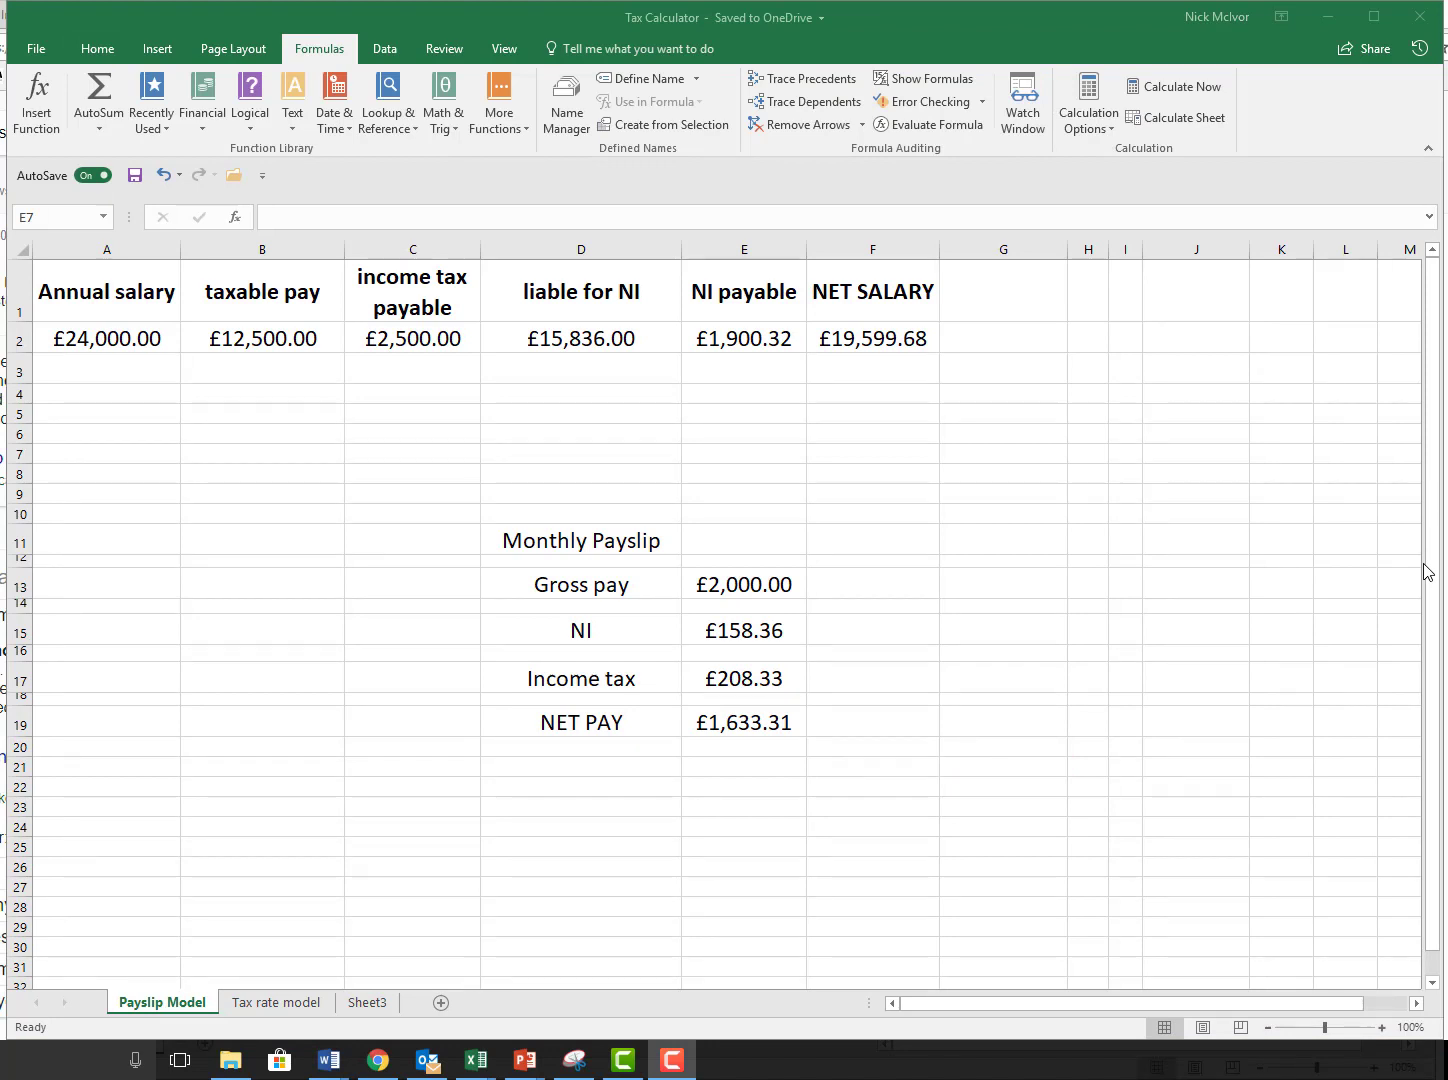
Step: Change the annual salary in A2 to 30000 to test recalculation
{"action": "left_click", "coordinate": [90, 338]}
{"action": "double_click", "coordinate": [89, 338]}
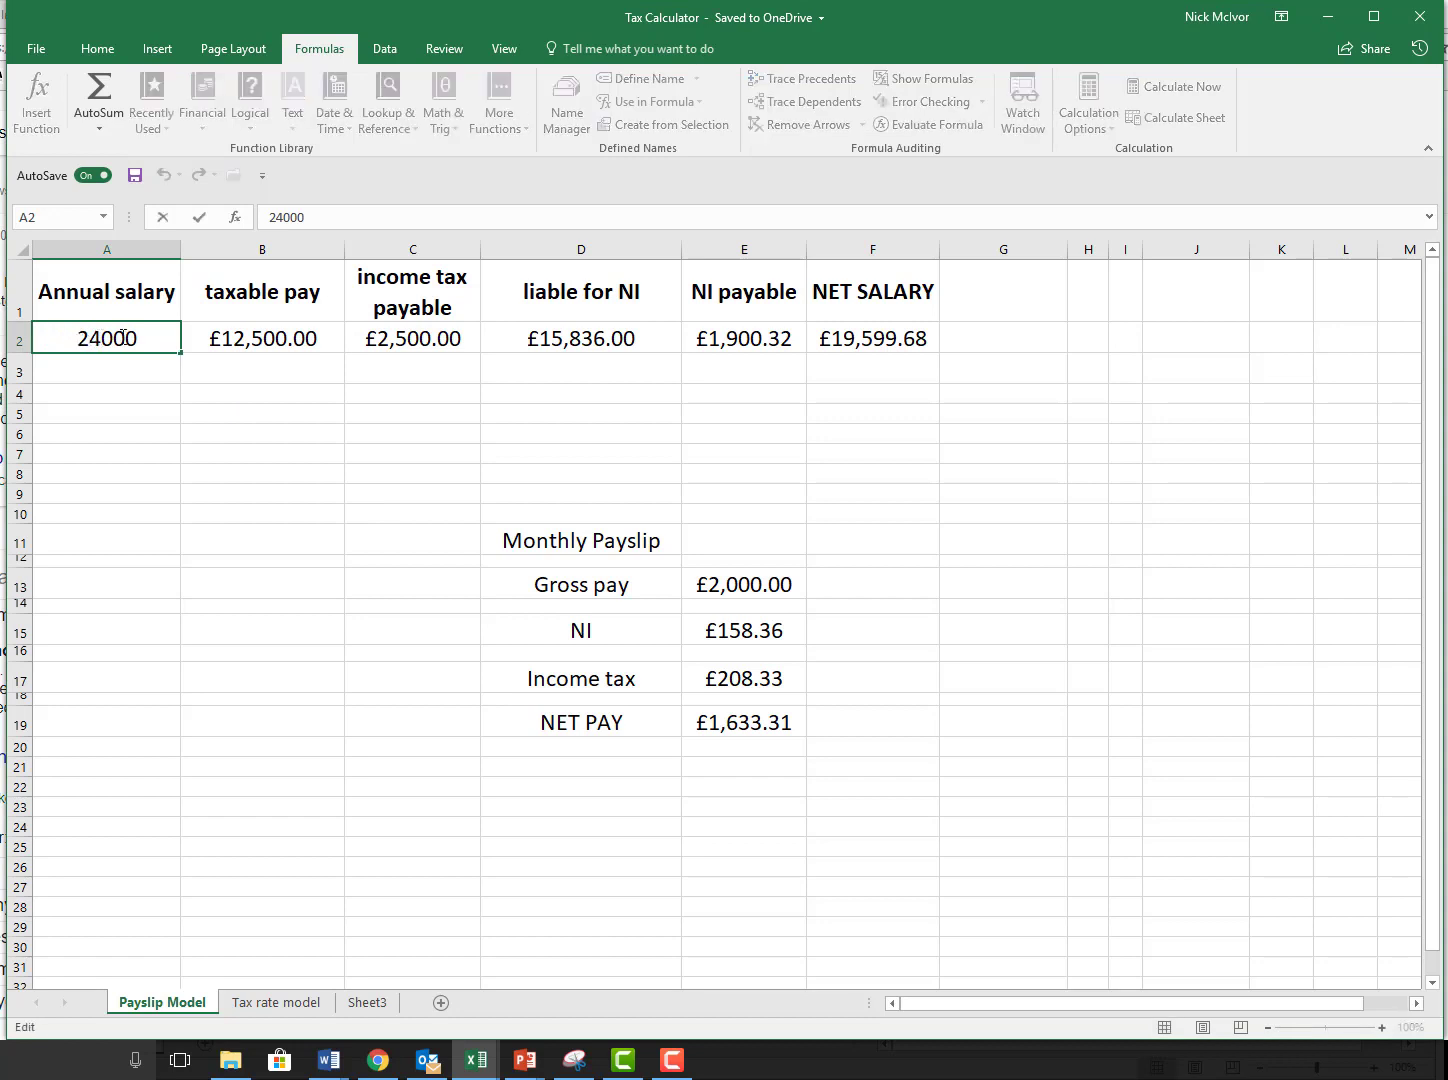
{"action": "left_click_drag", "start_coordinate": [142, 339], "coordinate": [55, 338]}
{"action": "type", "text": "30000"}
{"action": "key", "text": "Return"}
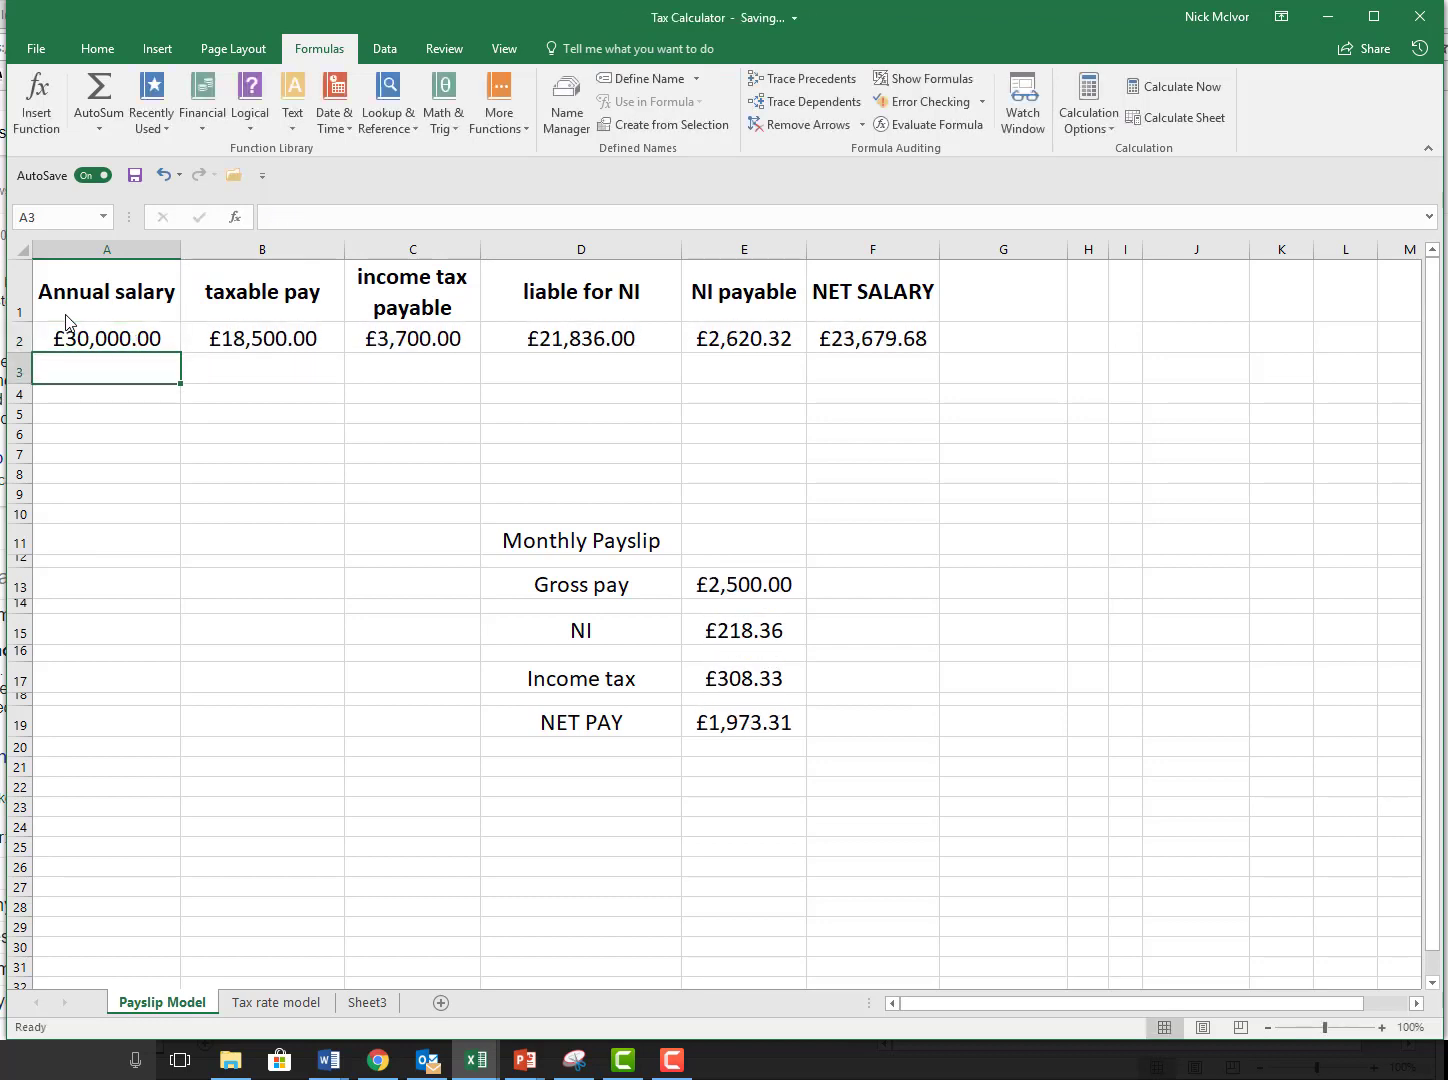
Step: Change the annual salary to 20000, making monthly NET PAY £1,406.64
{"action": "double_click", "coordinate": [70, 338]}
{"action": "left_click_drag", "start_coordinate": [143, 336], "coordinate": [44, 332]}
{"action": "type", "text": "200000"}
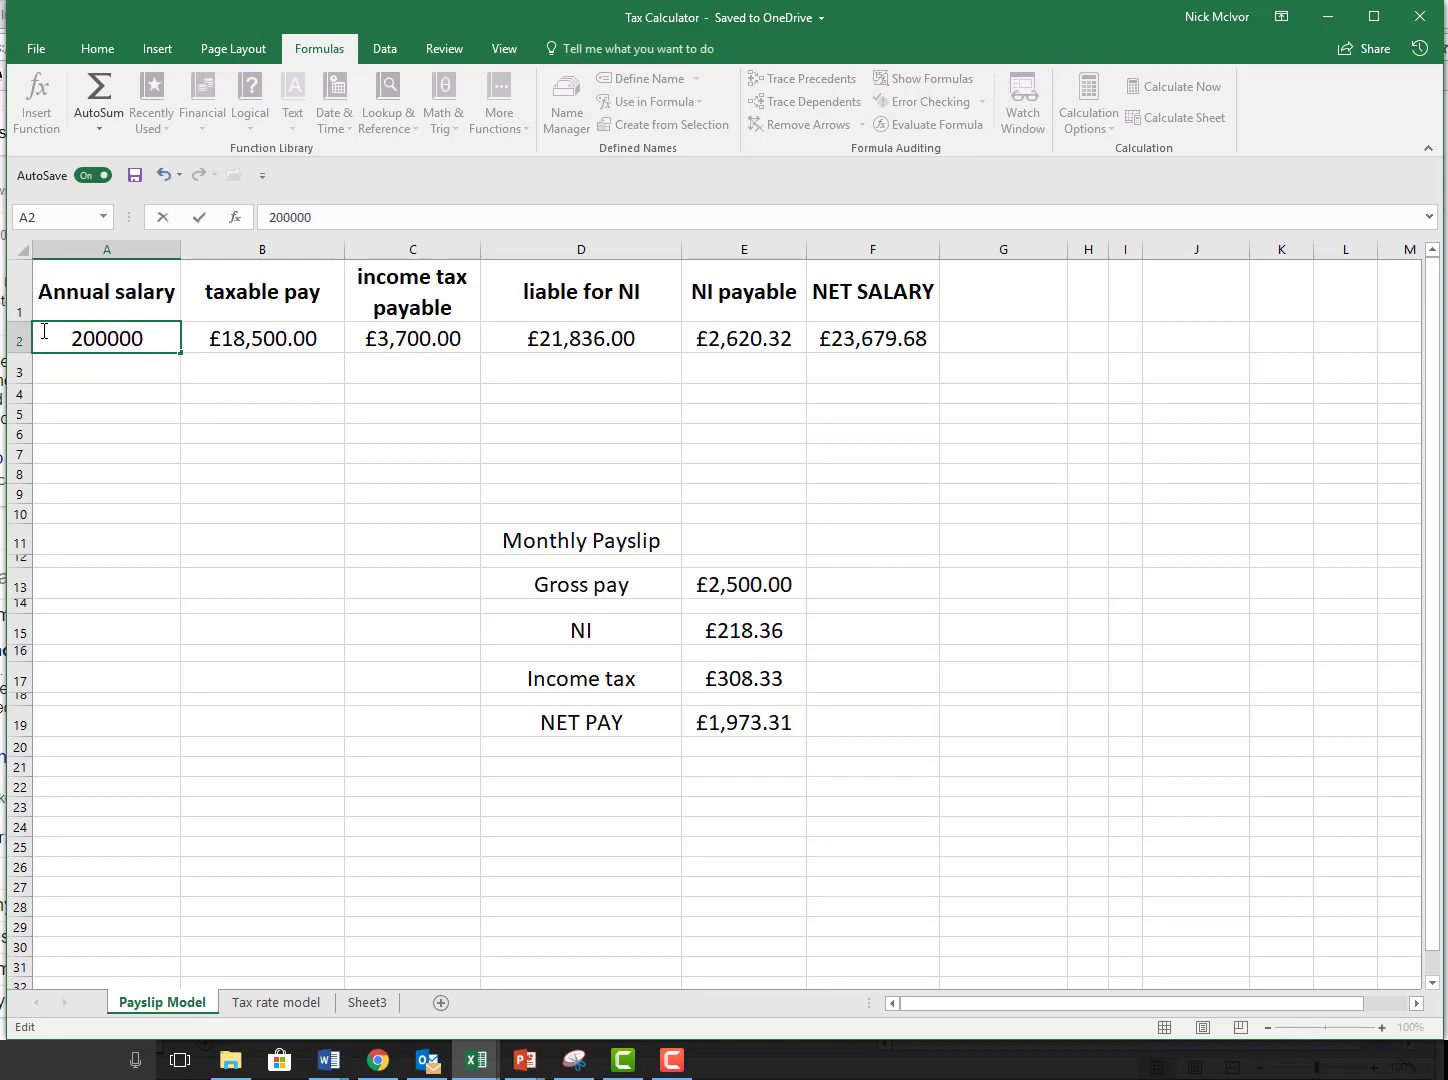
{"action": "key", "text": "BackSpace"}
{"action": "key", "text": "Return"}
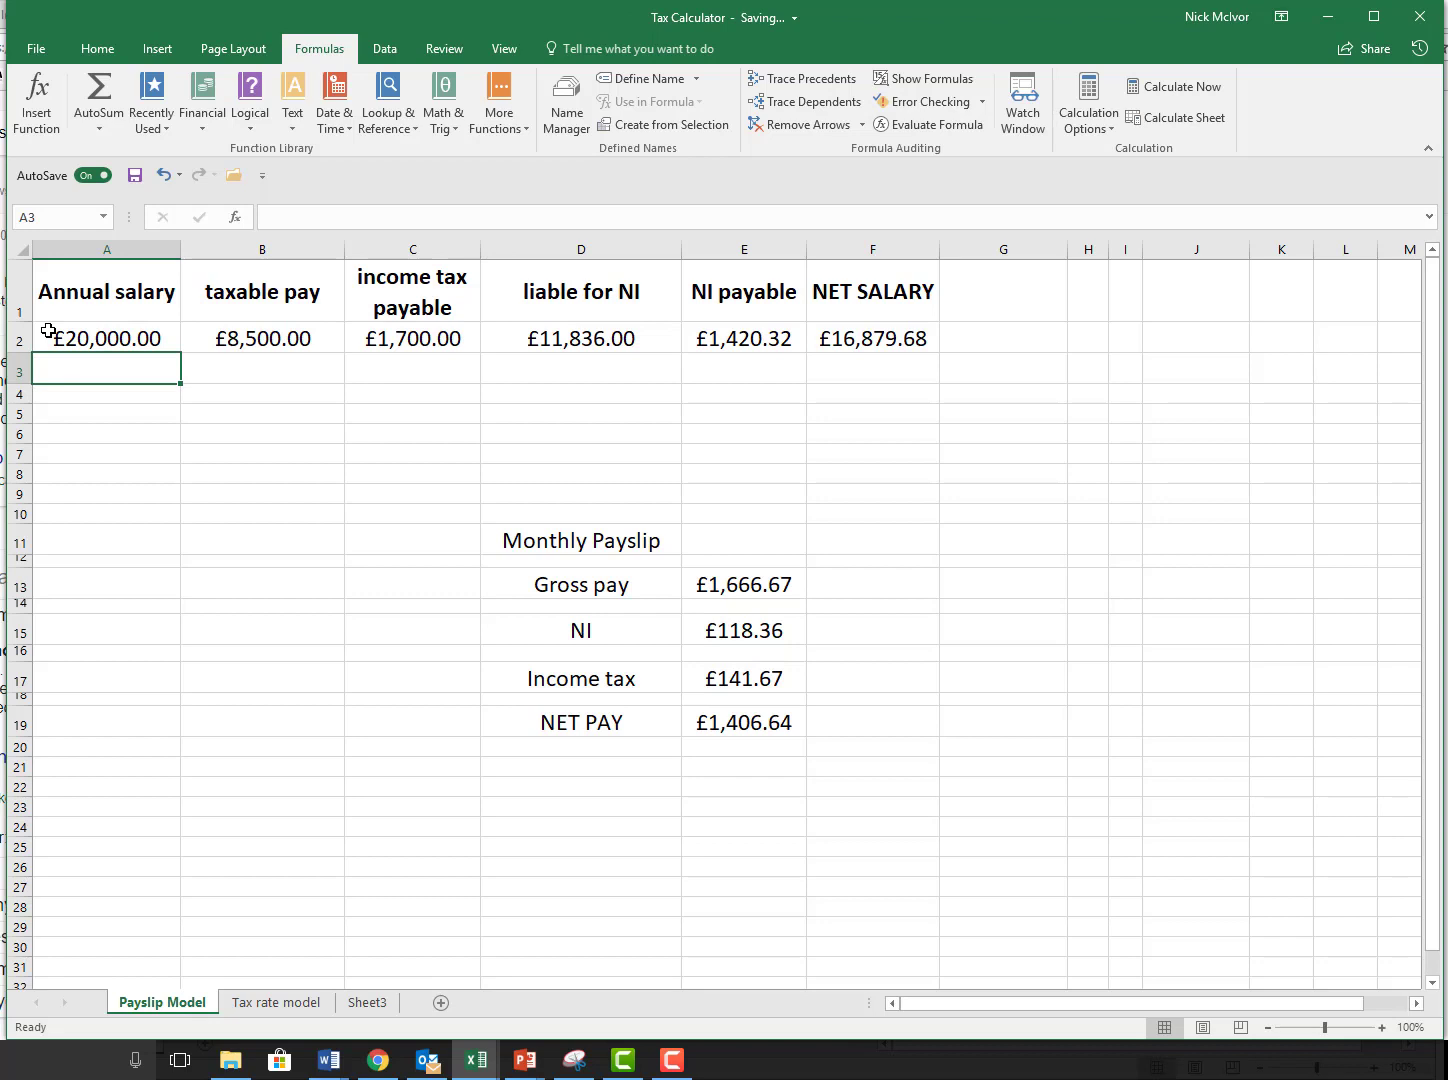
{"action": "left_click", "coordinate": [137, 338]}
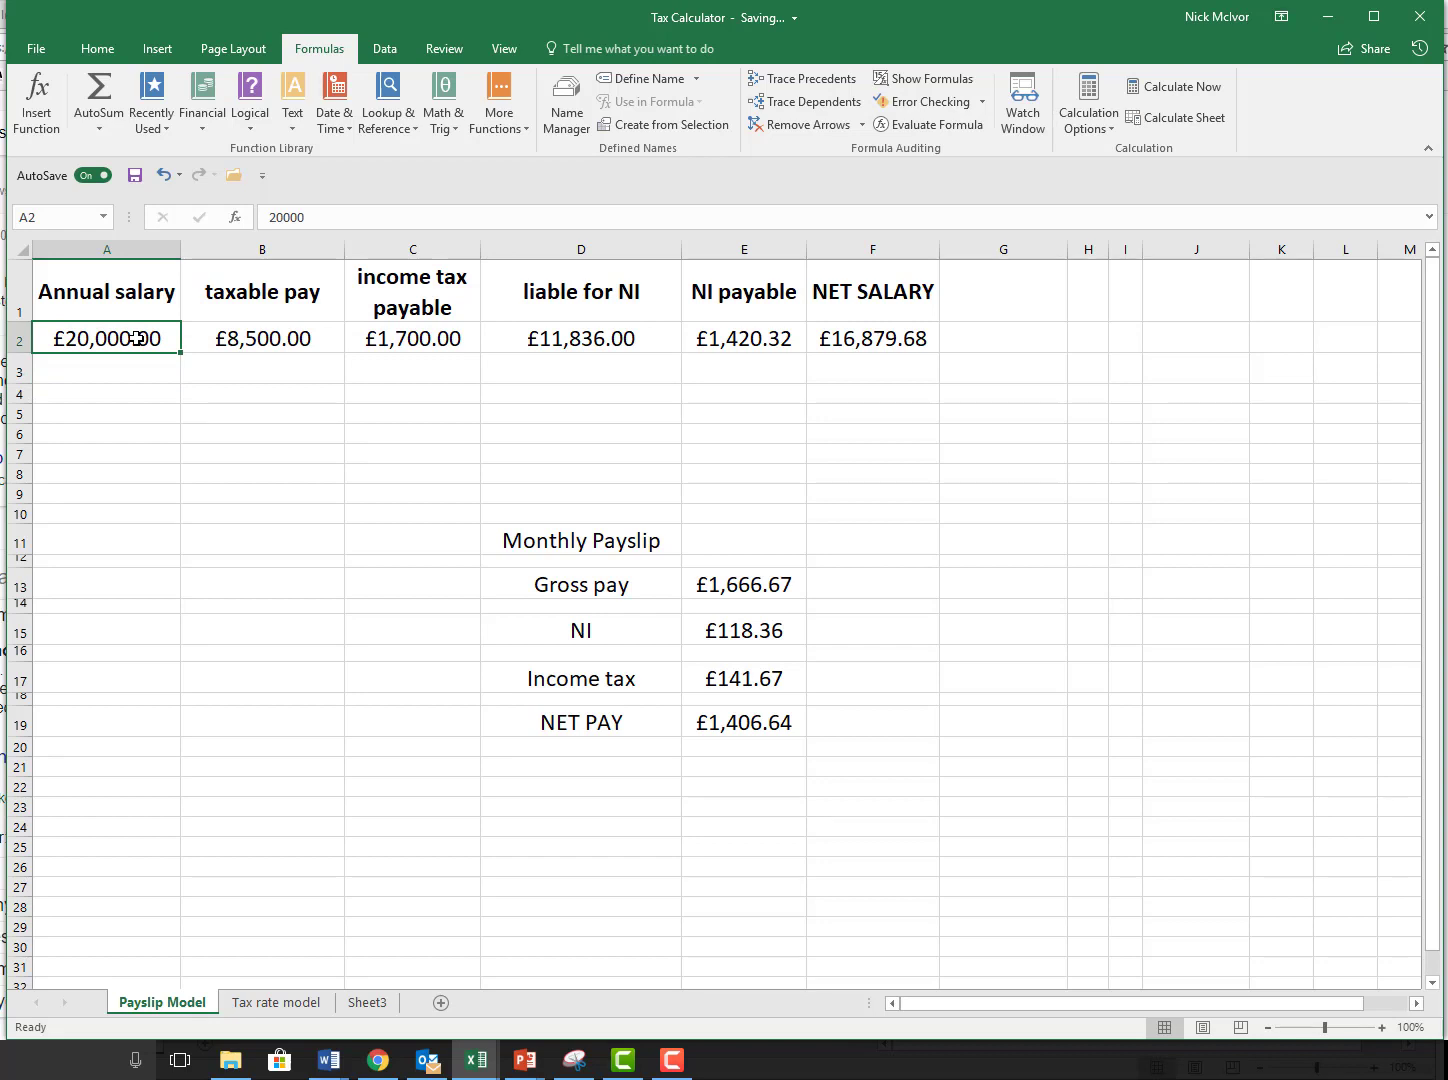
Step: Enter a 10000 salary, exposing -£300.00 income tax, and open B2's formula for editing
{"action": "type", "text": "10000"}
{"action": "key", "text": "Return"}
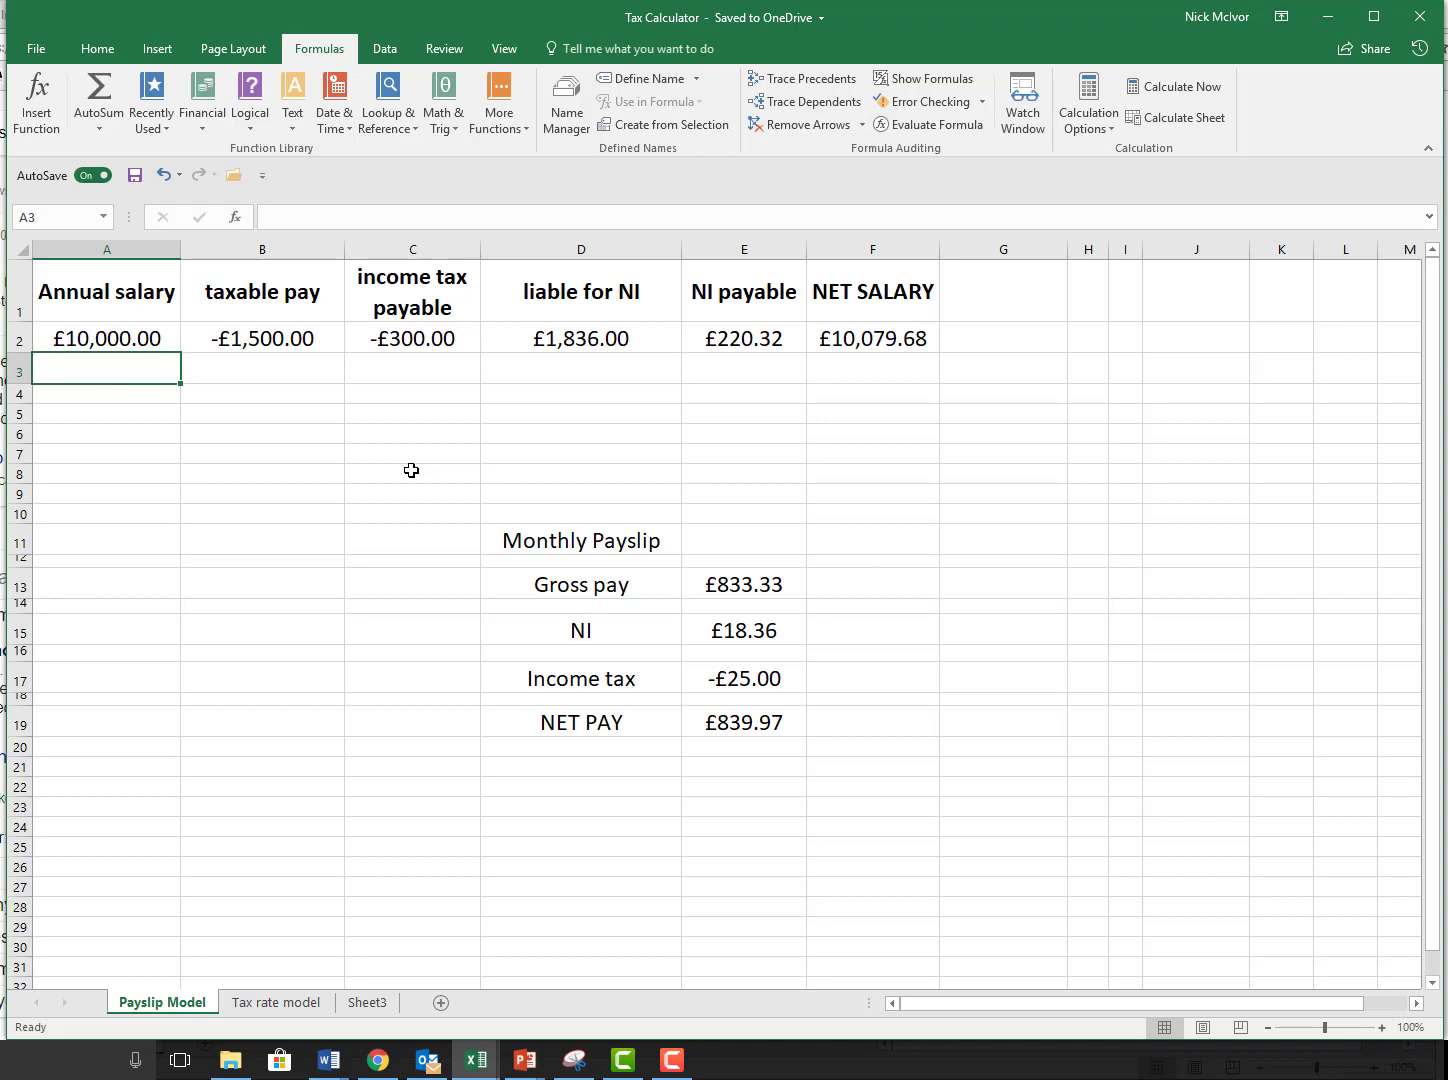
{"action": "double_click", "coordinate": [290, 340]}
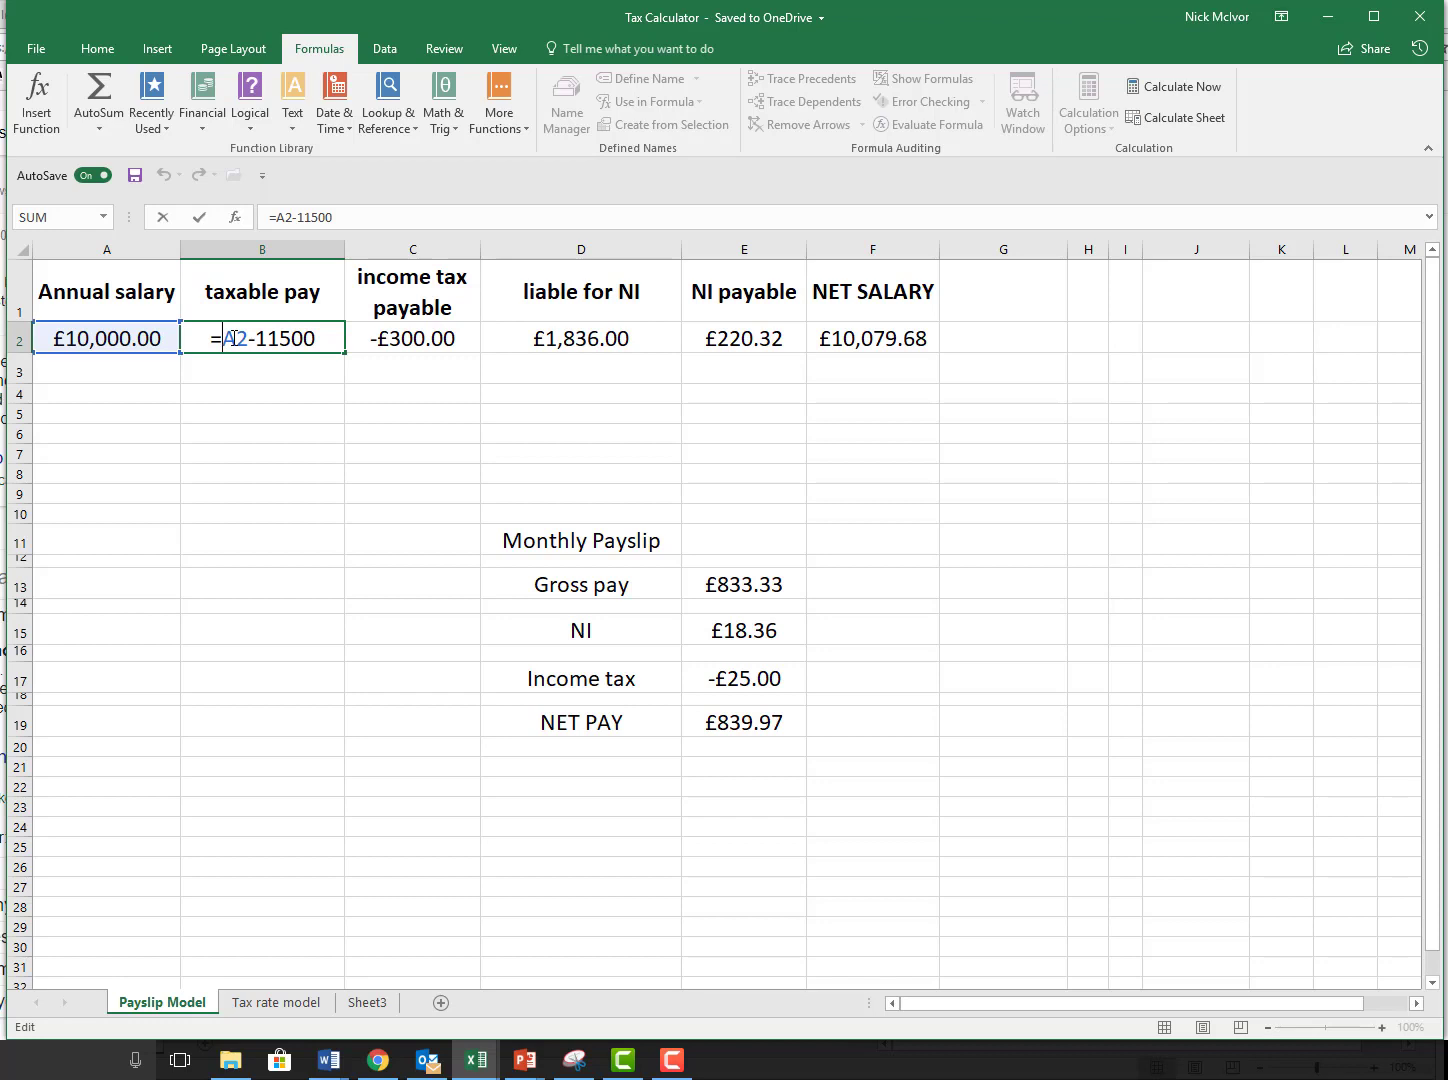
Step: Rewrite B2 as =IF(A2>11500,A2-11500,0) and test it with a £5,000 salary
{"action": "type", "text": "if"}
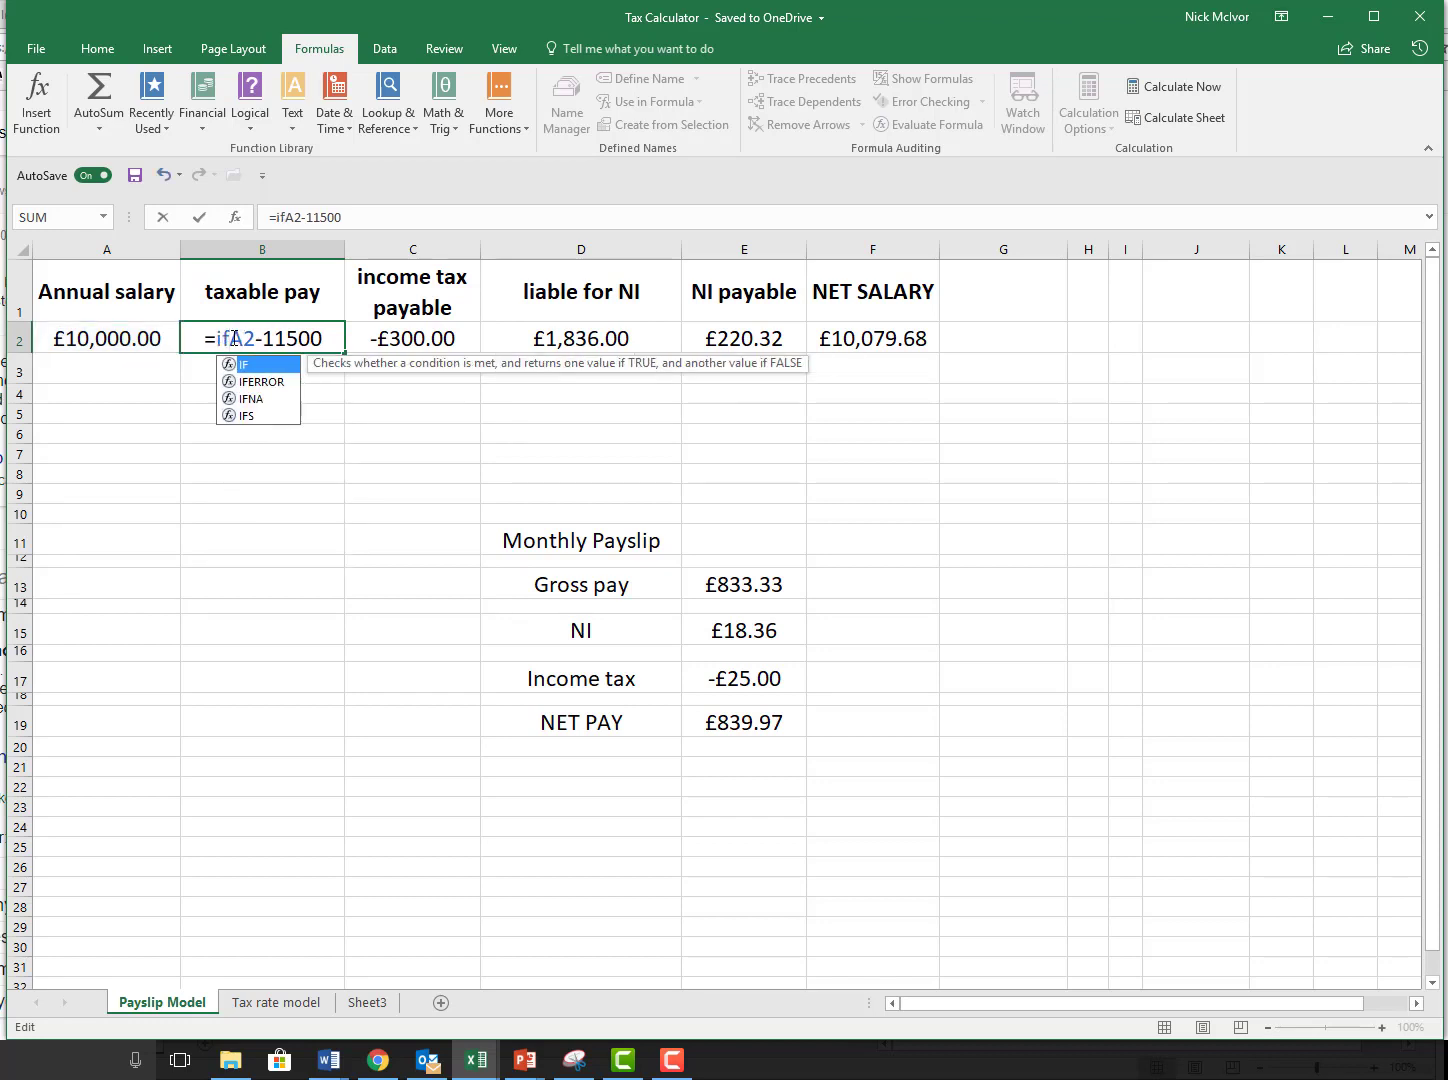
{"action": "type", "text": "("}
{"action": "left_click", "coordinate": [93, 341]}
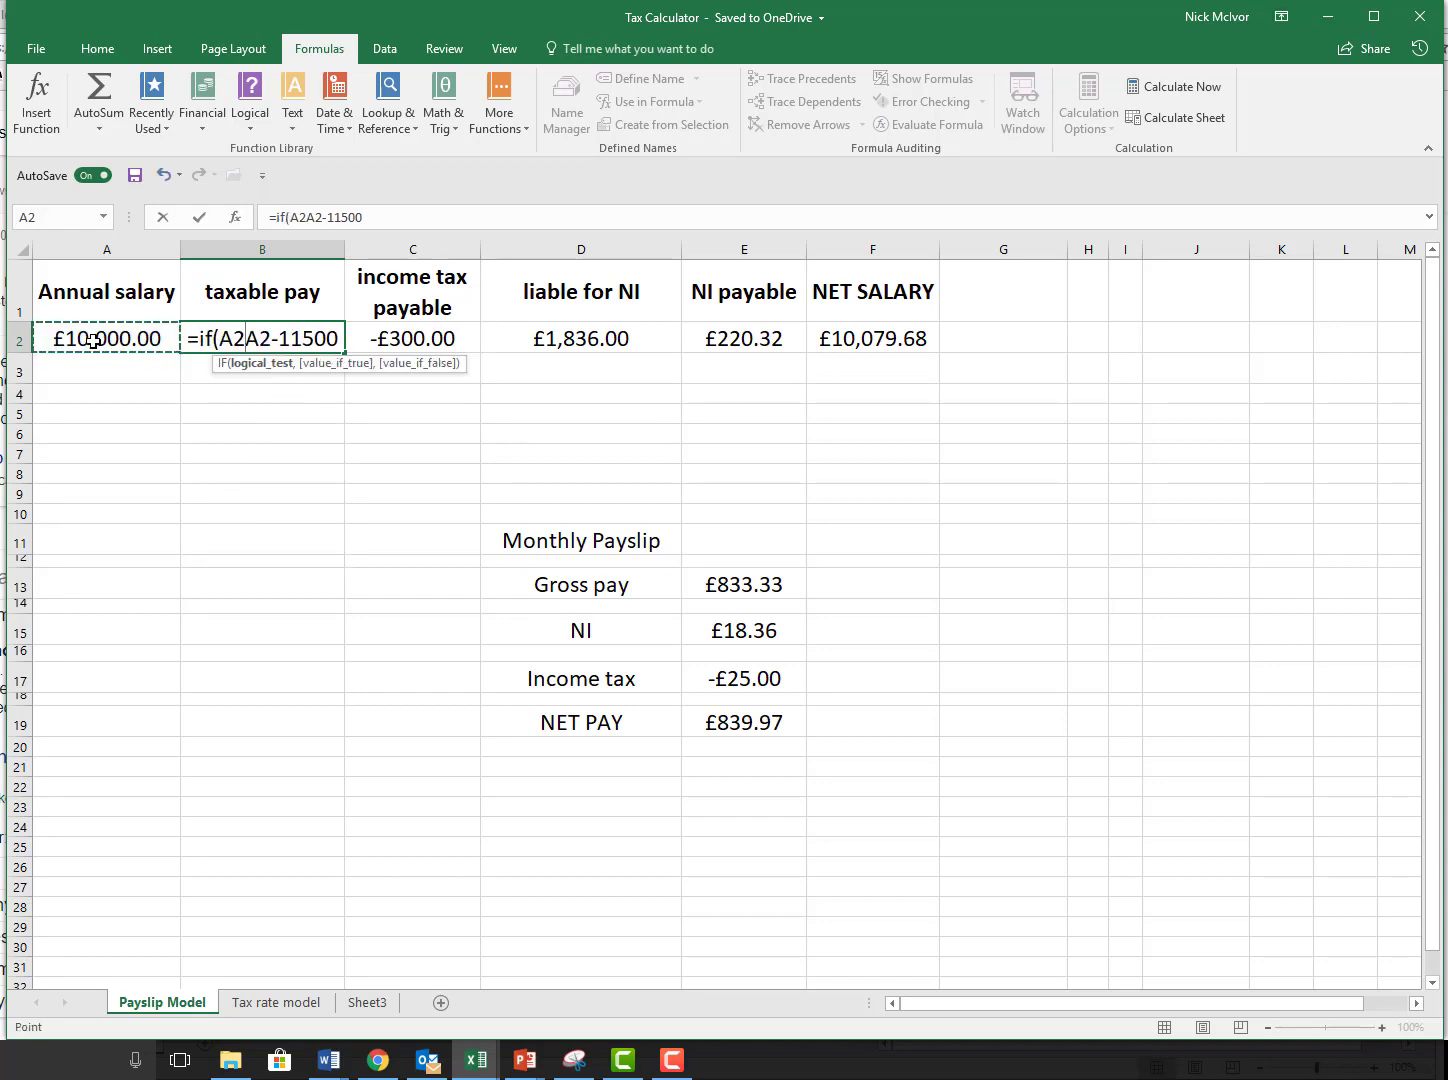
{"action": "type", "text": ">"}
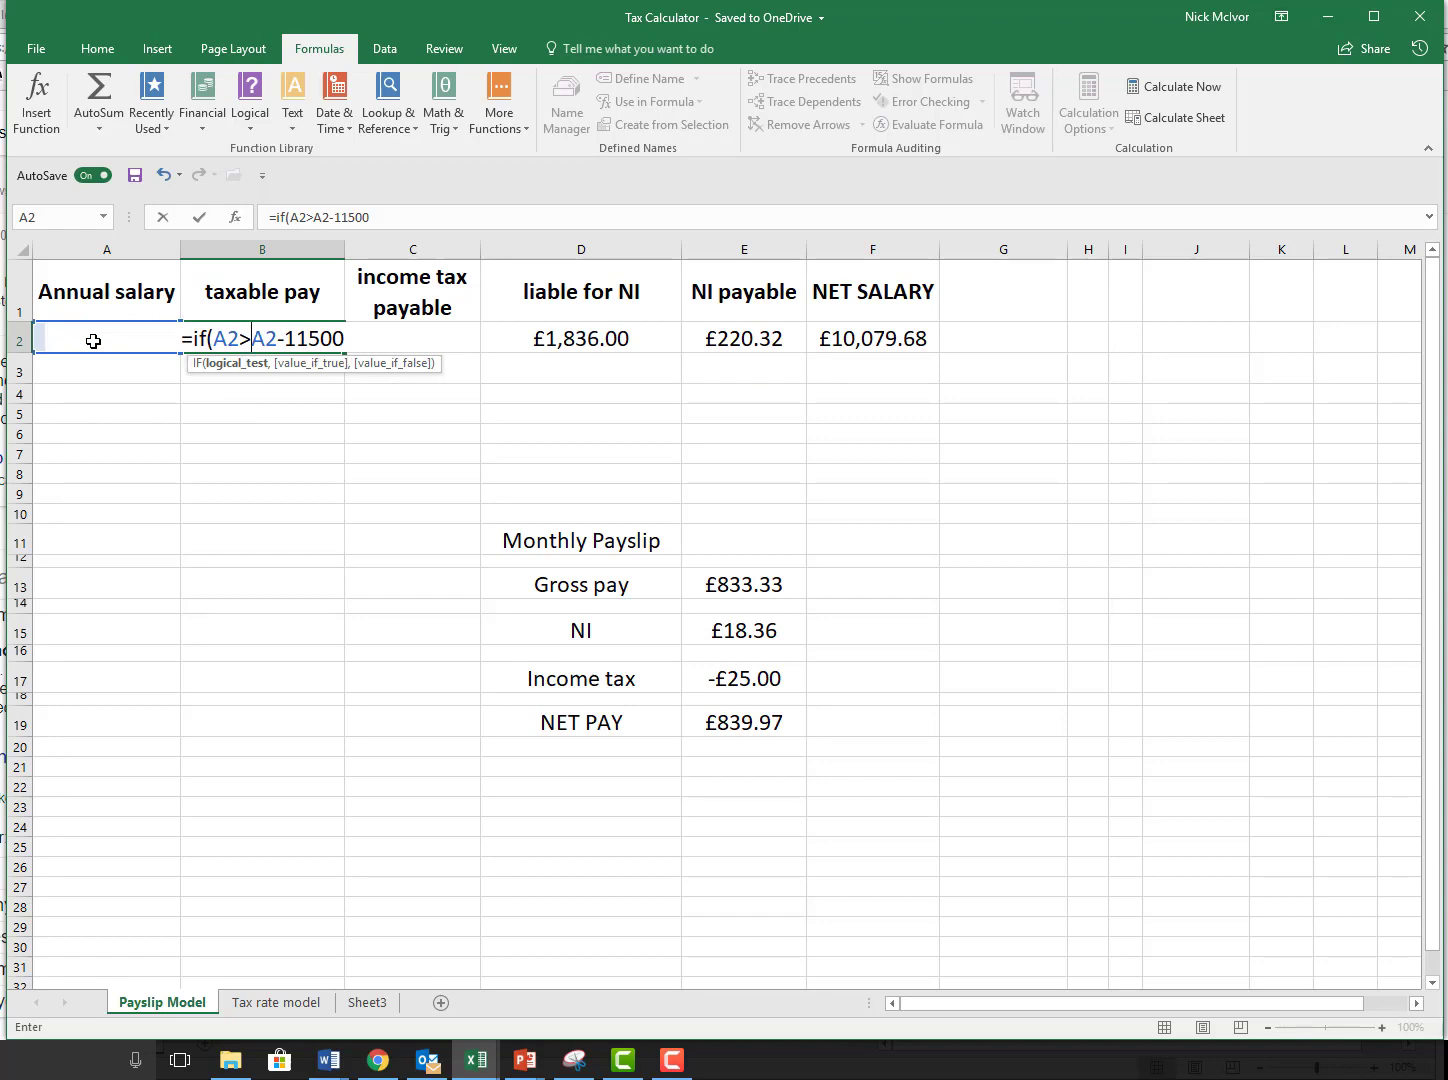
{"action": "type", "text": "11500"}
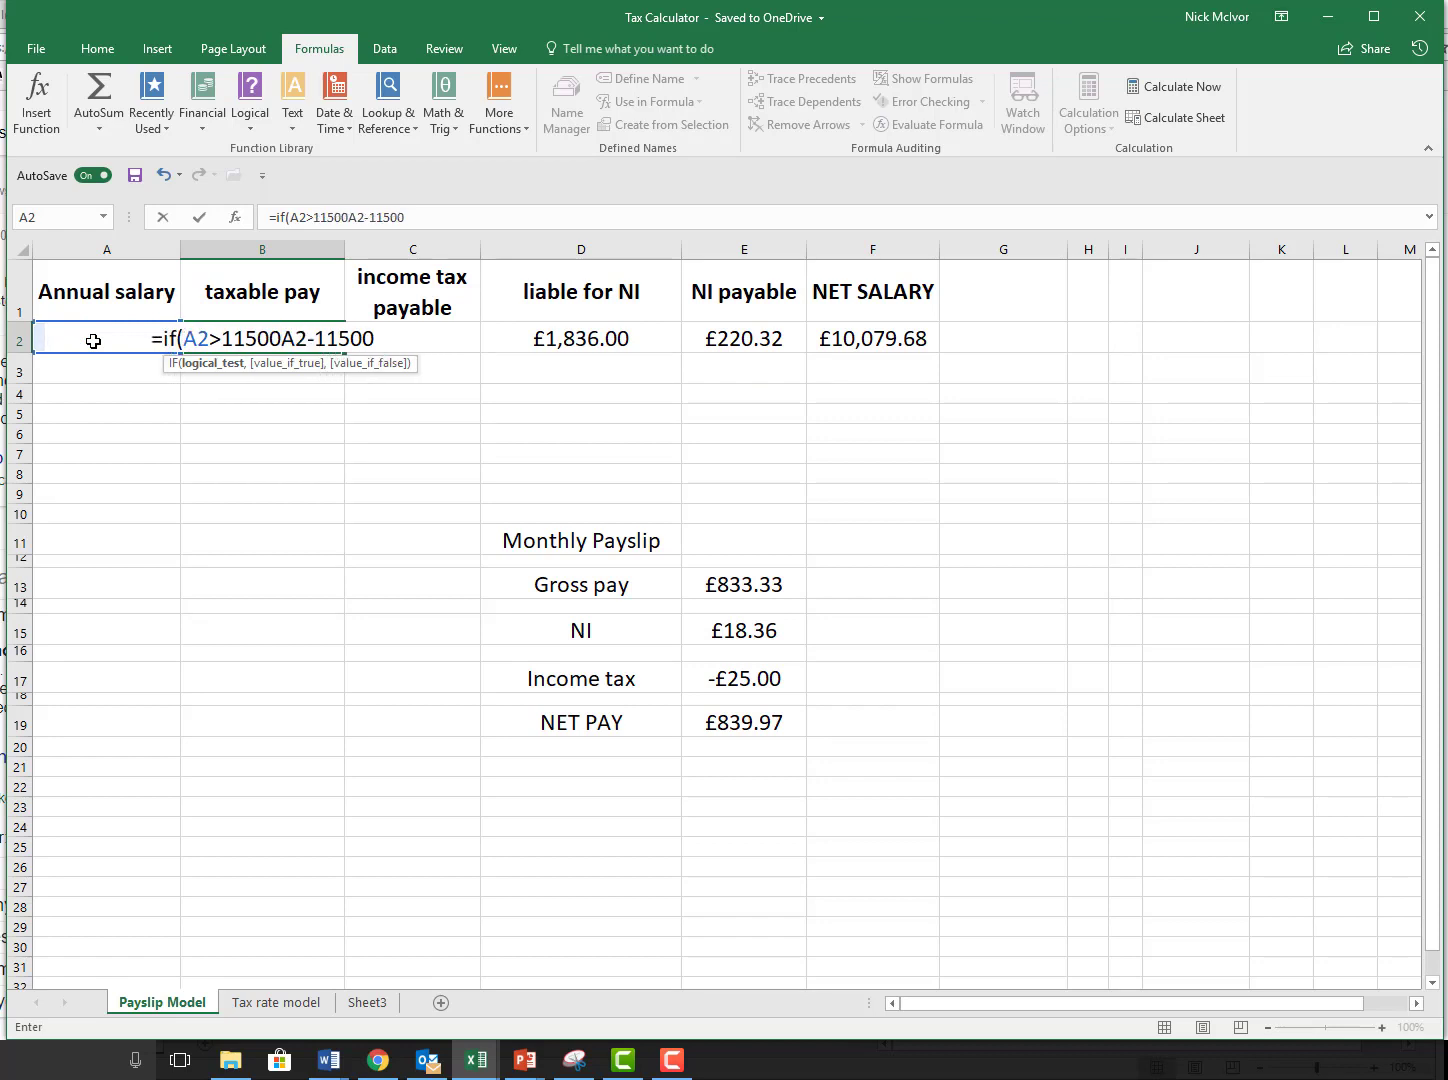
{"action": "type", "text": ","}
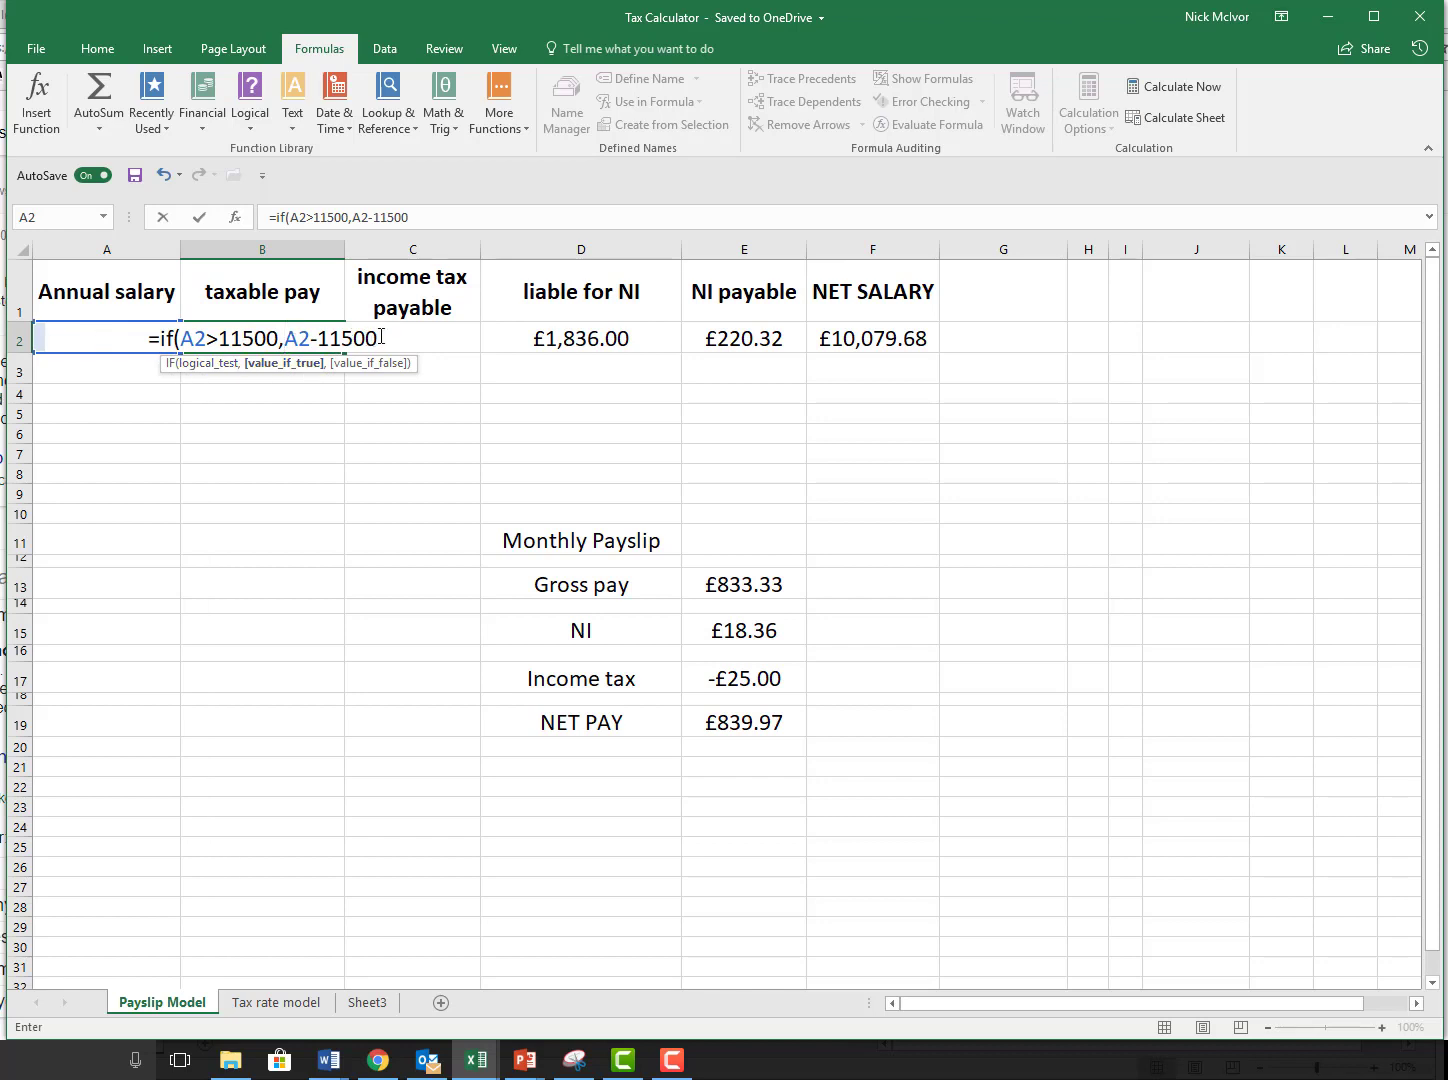
{"action": "type", "text": ","}
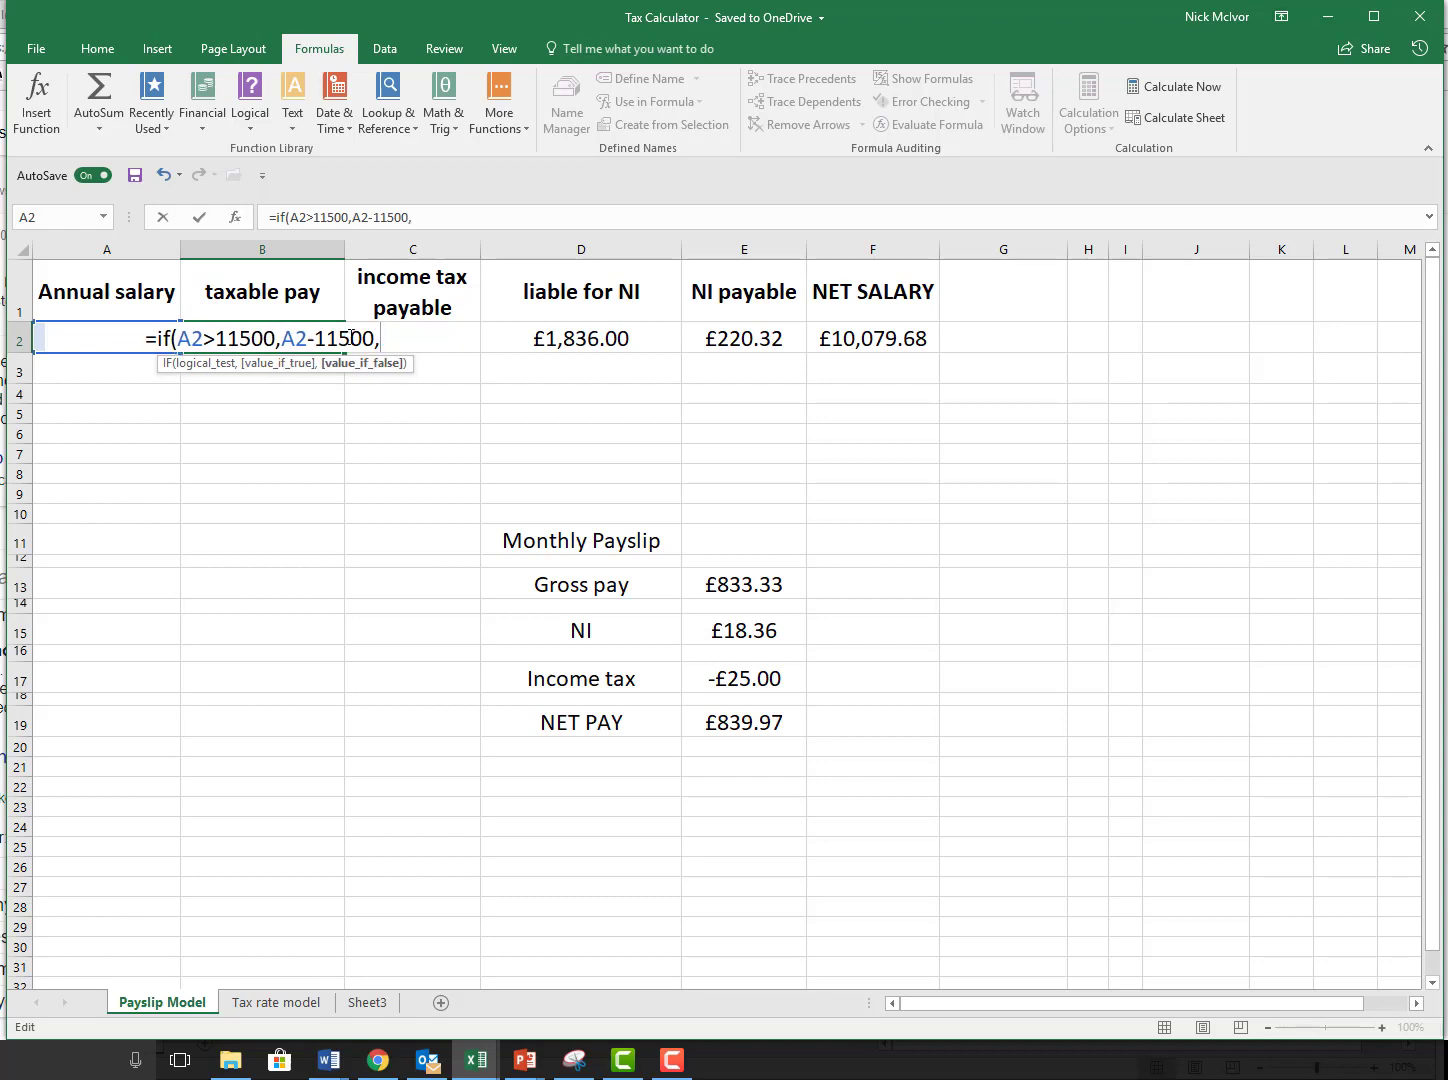
{"action": "type", "text": "0"}
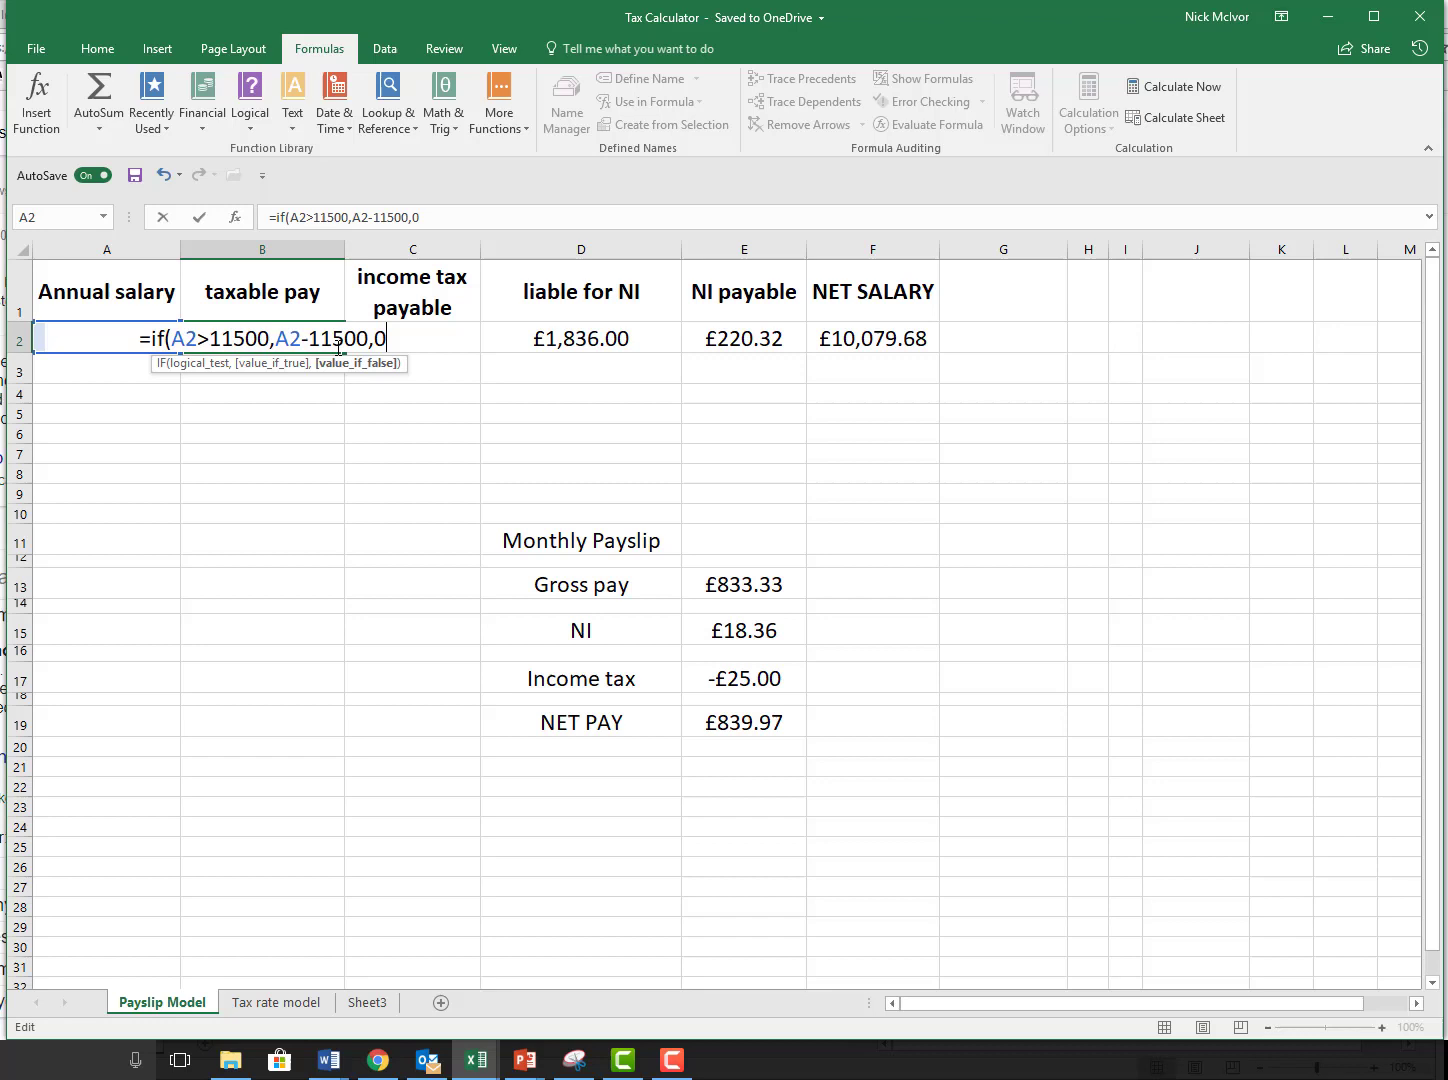
{"action": "type", "text": ")"}
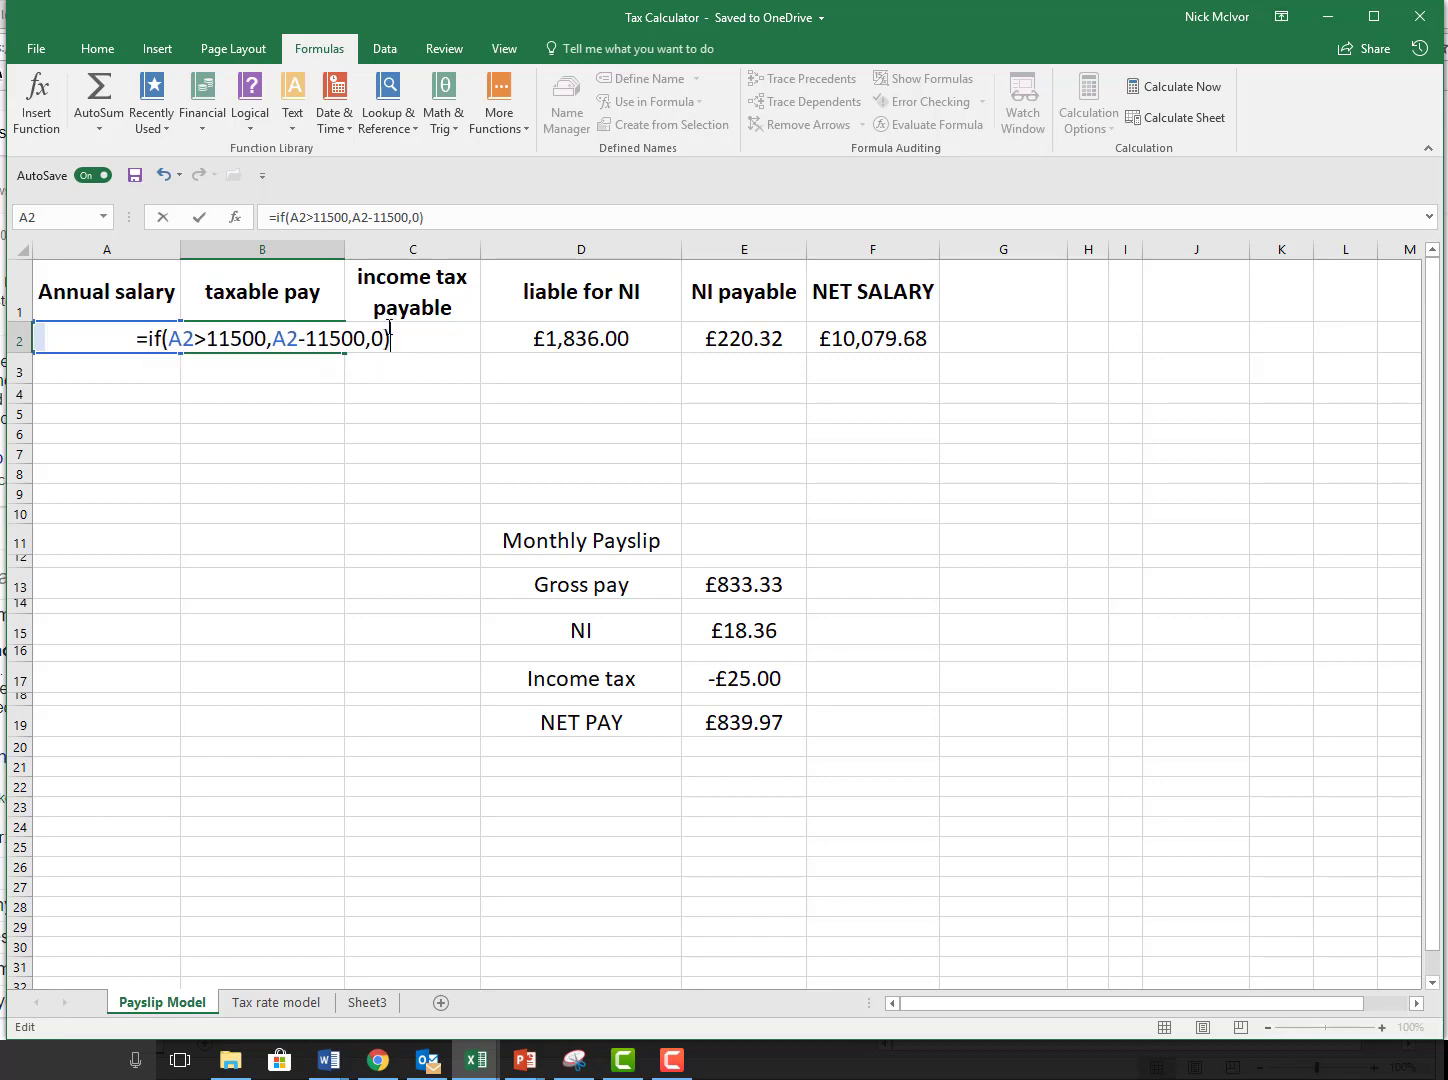
{"action": "key", "text": "Return"}
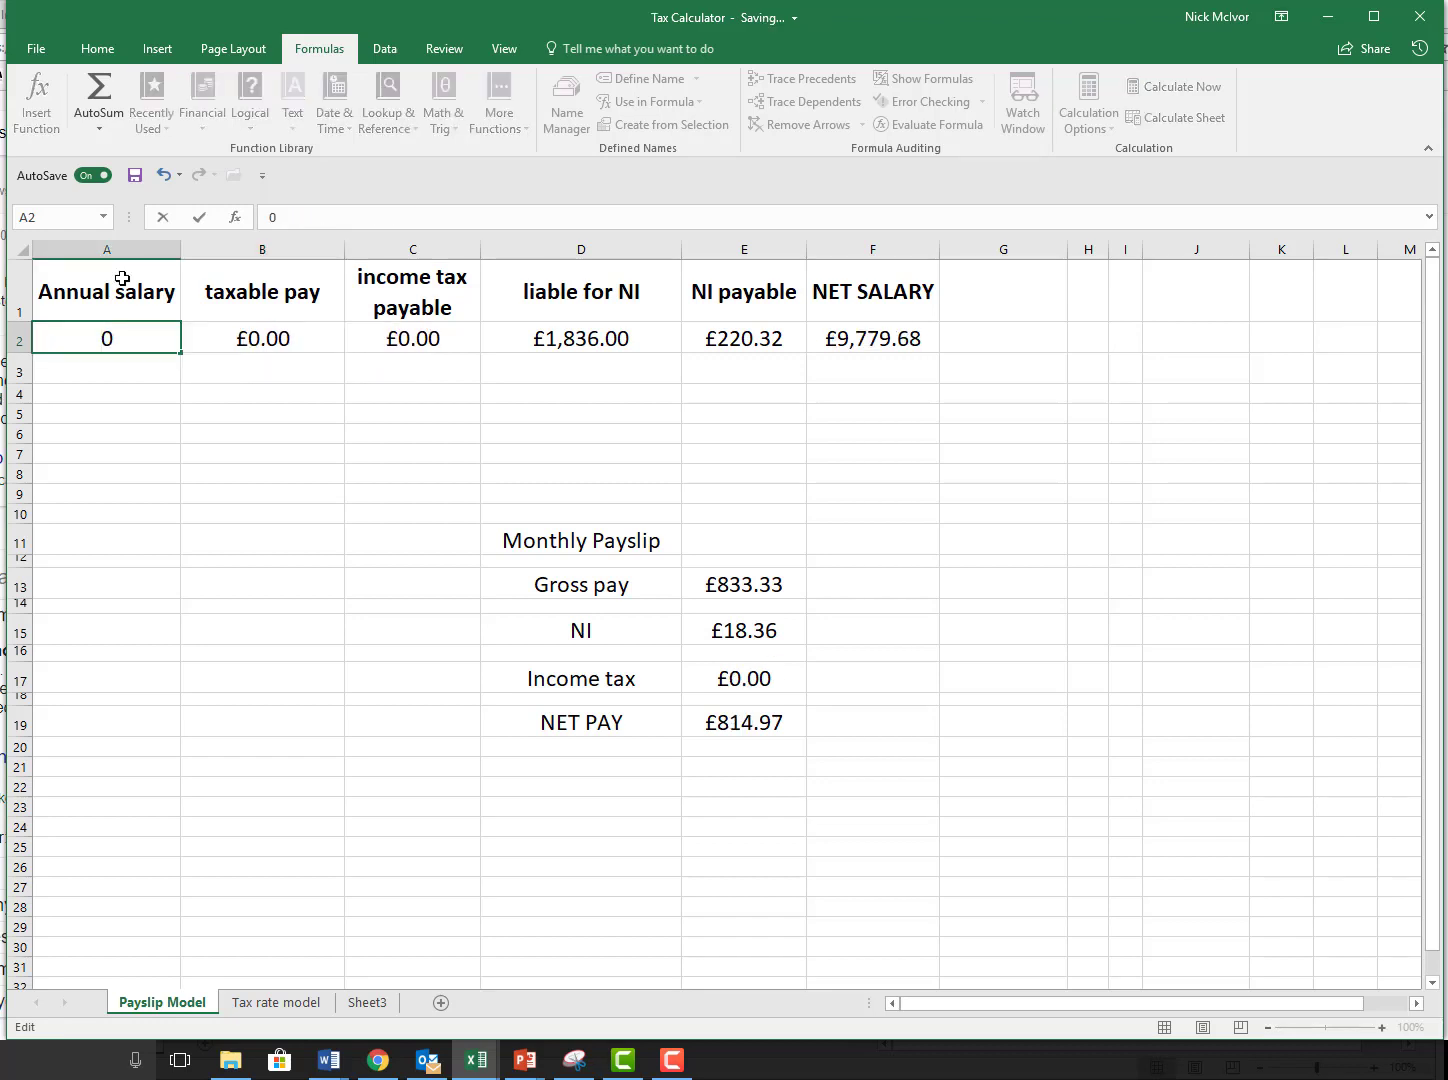
{"action": "type", "text": "5000"}
{"action": "key", "text": "Return"}
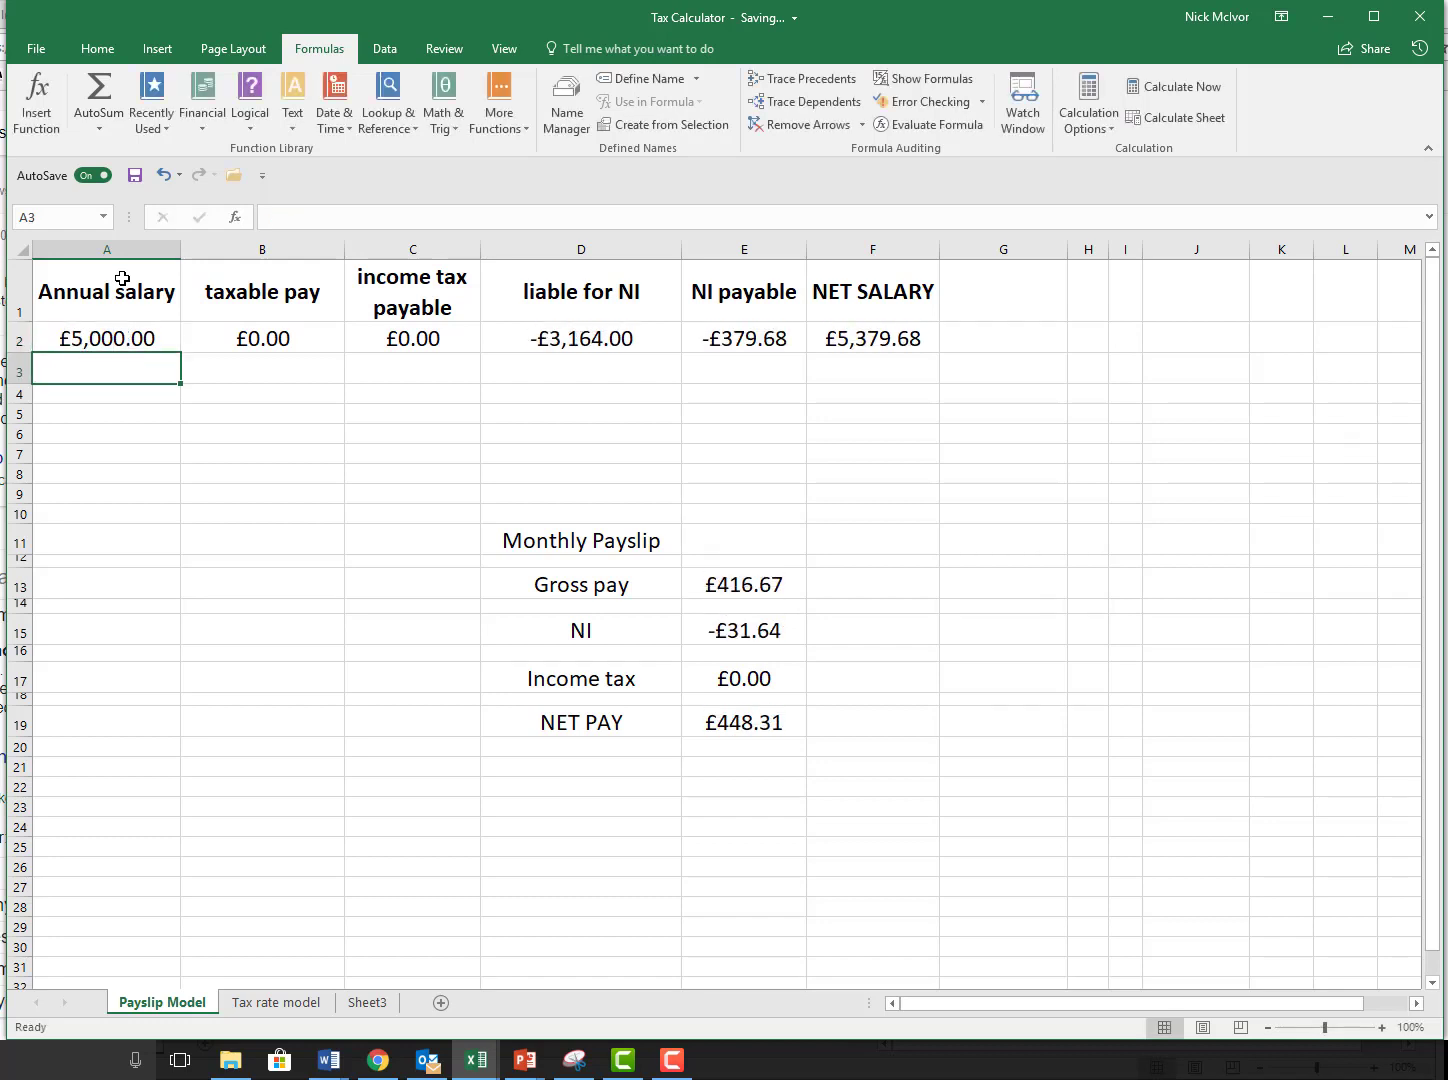
Step: Change D2 to =IF(A2>8164,A2-8164,0) so NI shows £0.00 and net salary £5,000.00
{"action": "double_click", "coordinate": [596, 339]}
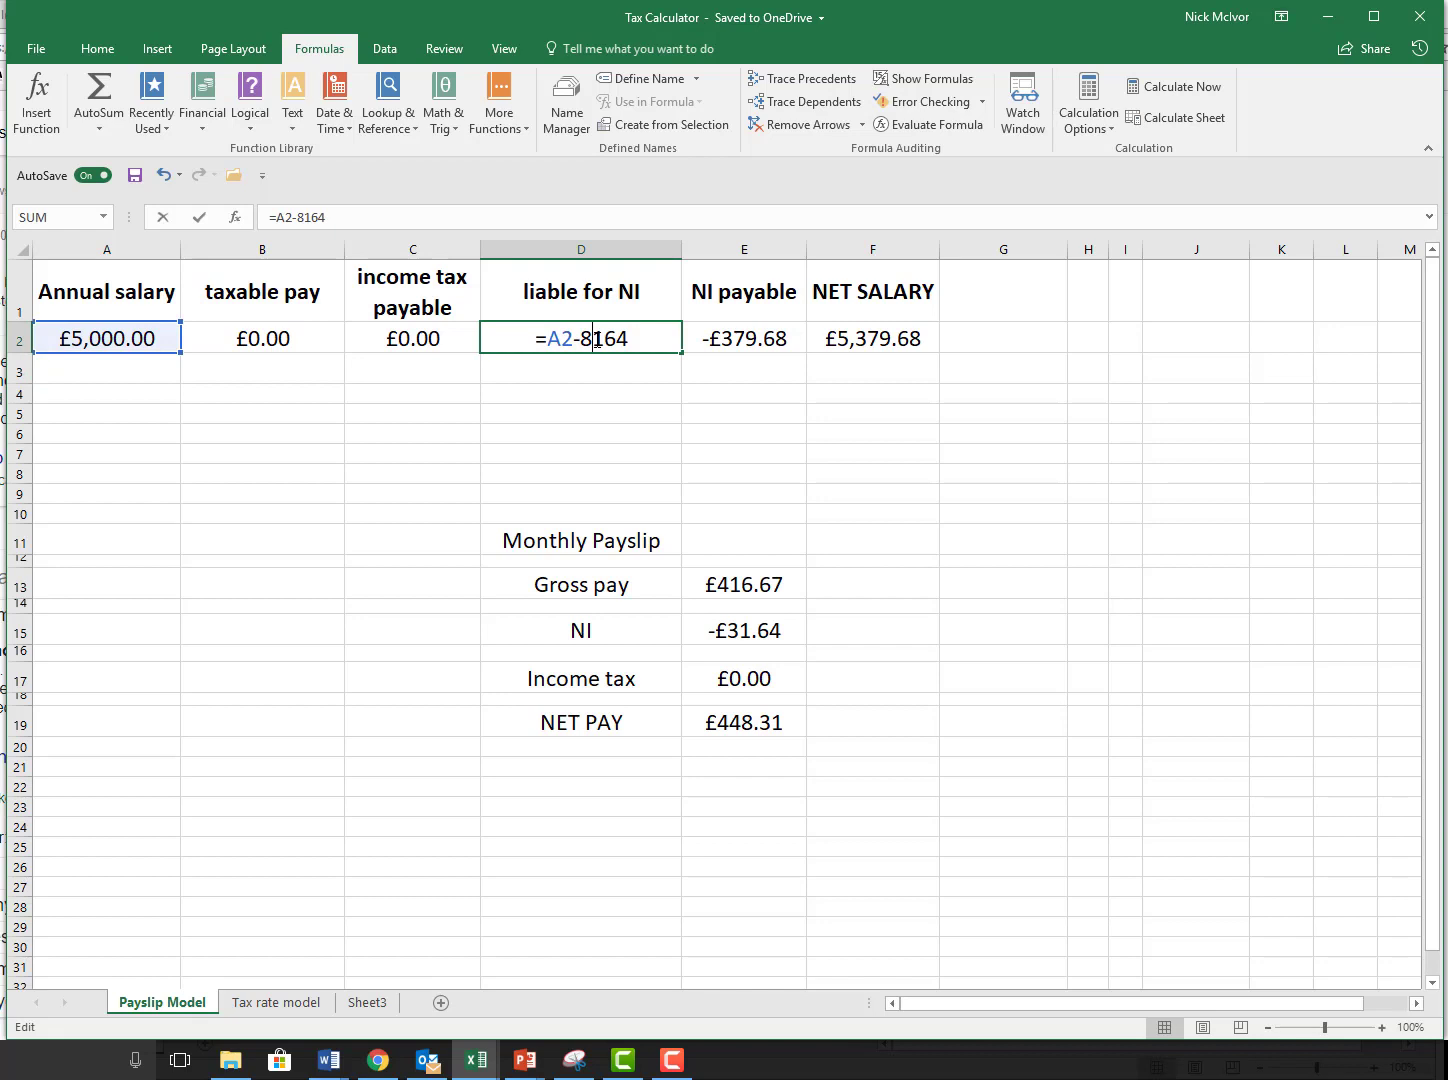
{"action": "left_click", "coordinate": [549, 340]}
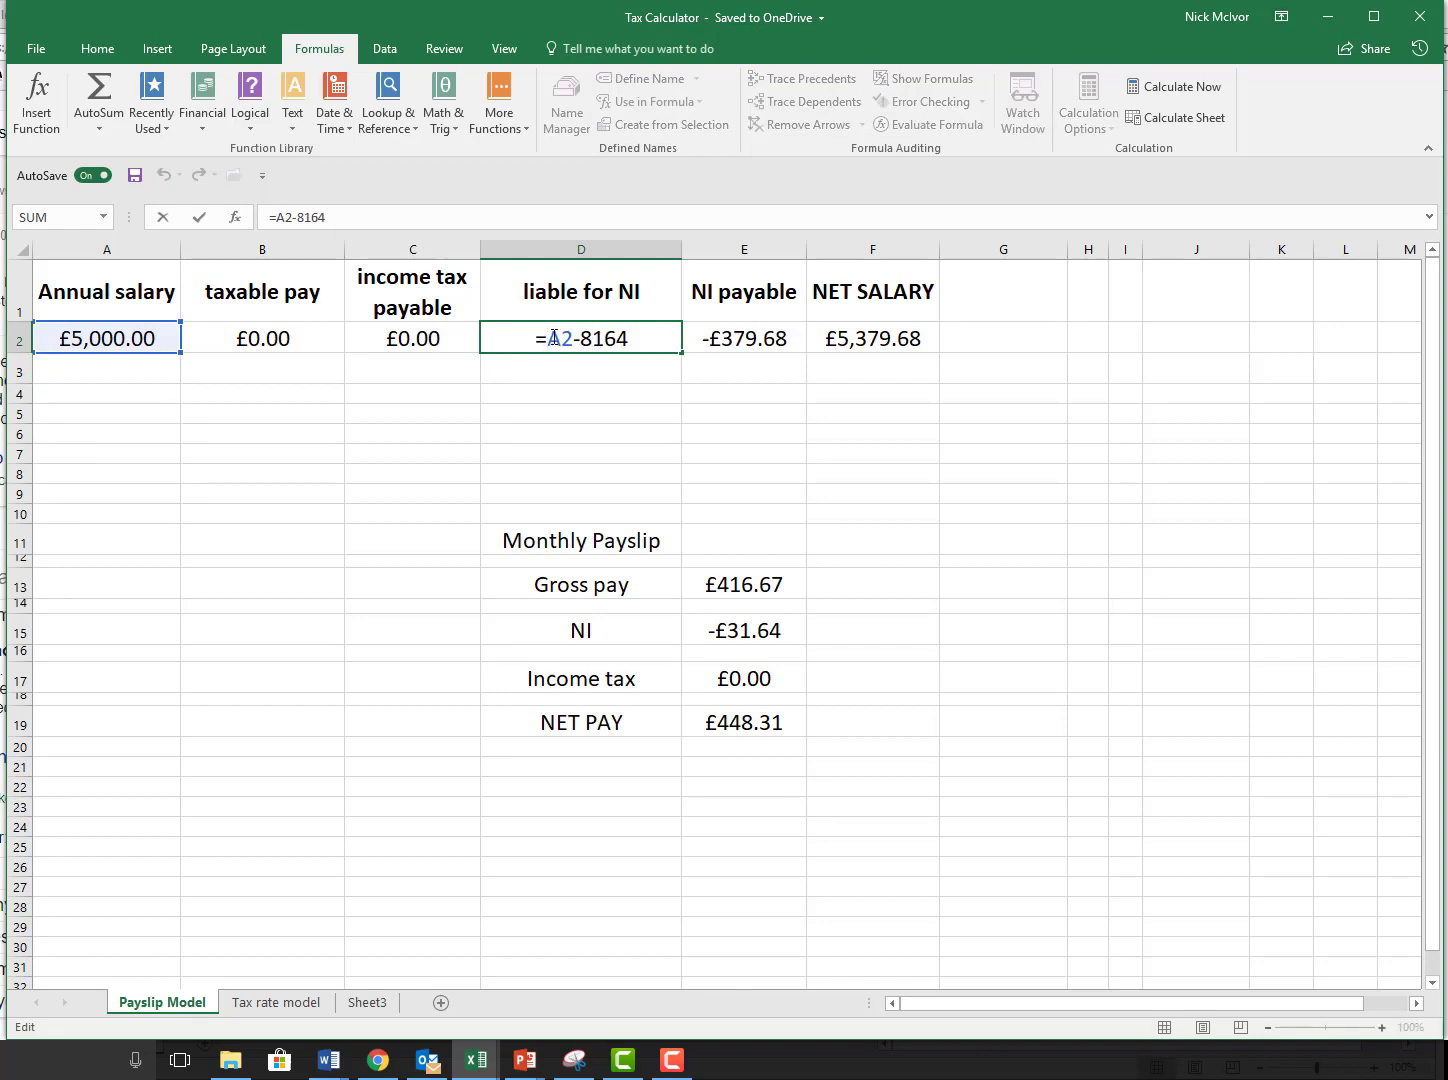
{"action": "type", "text": "if"}
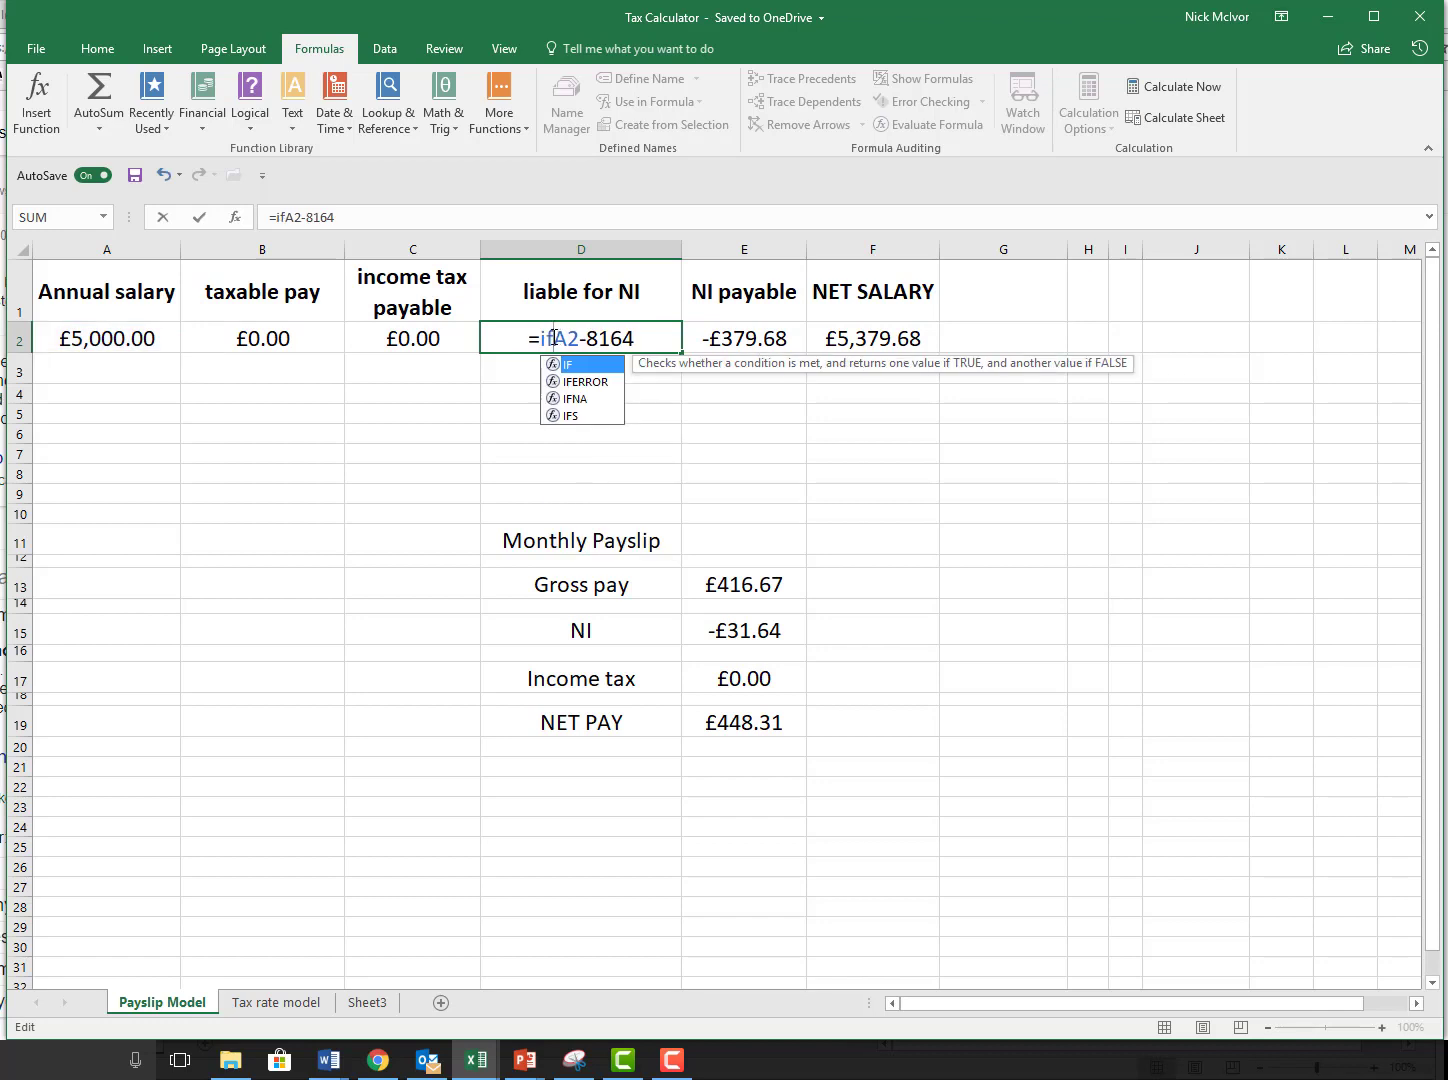
{"action": "type", "text": "("}
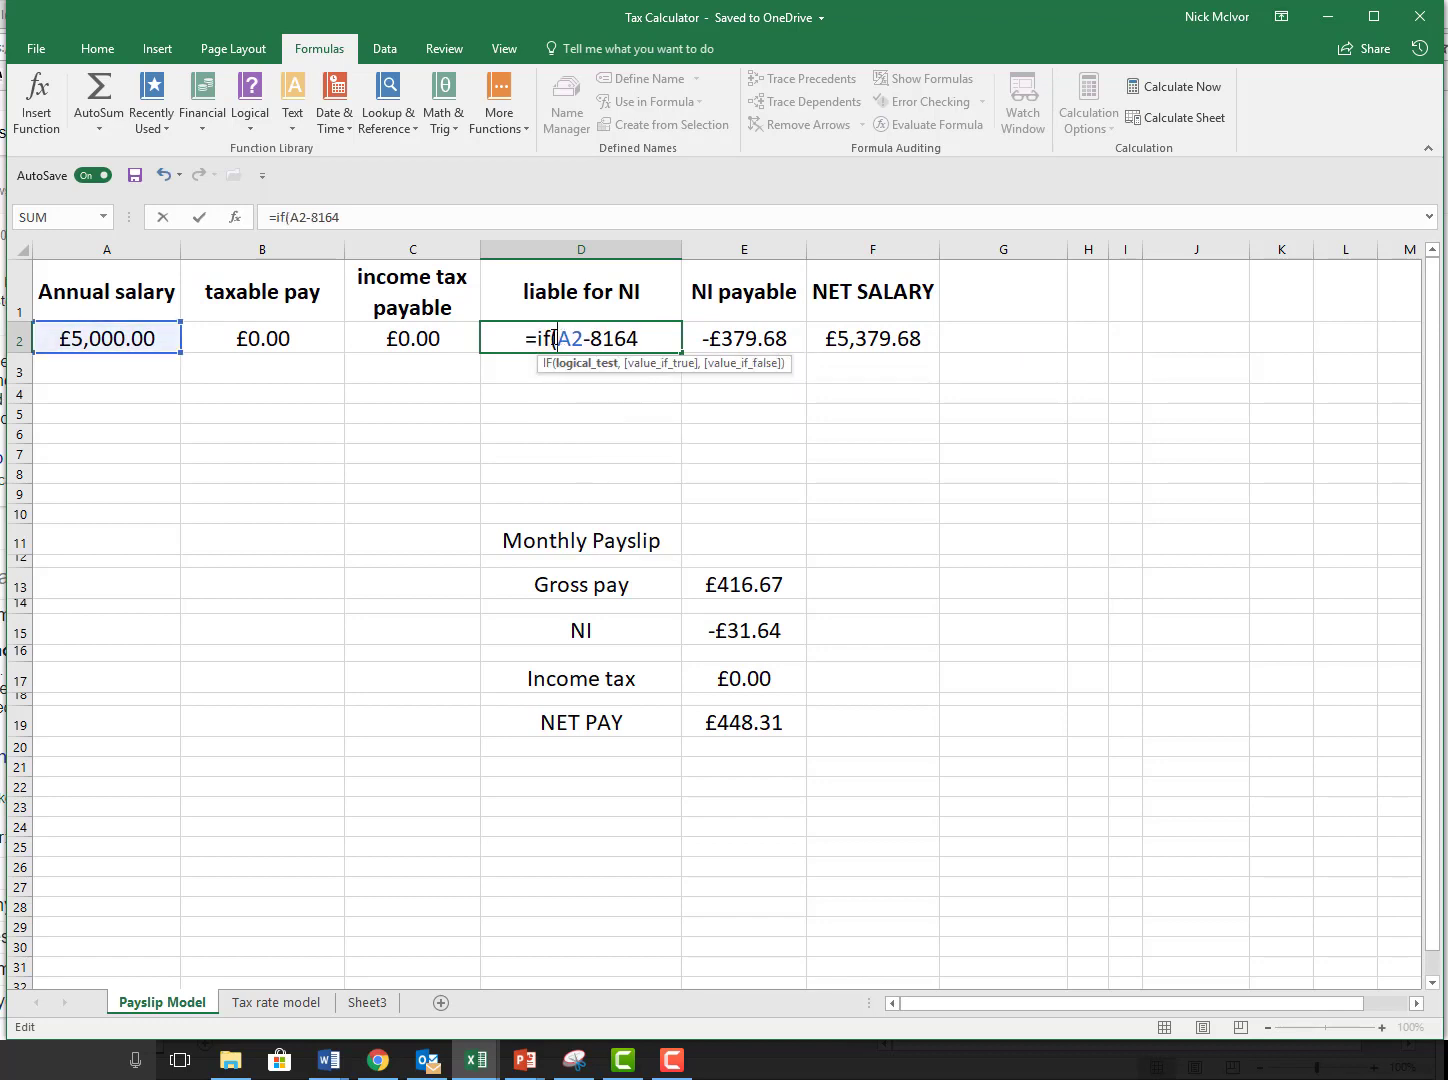
{"action": "left_click", "coordinate": [107, 337]}
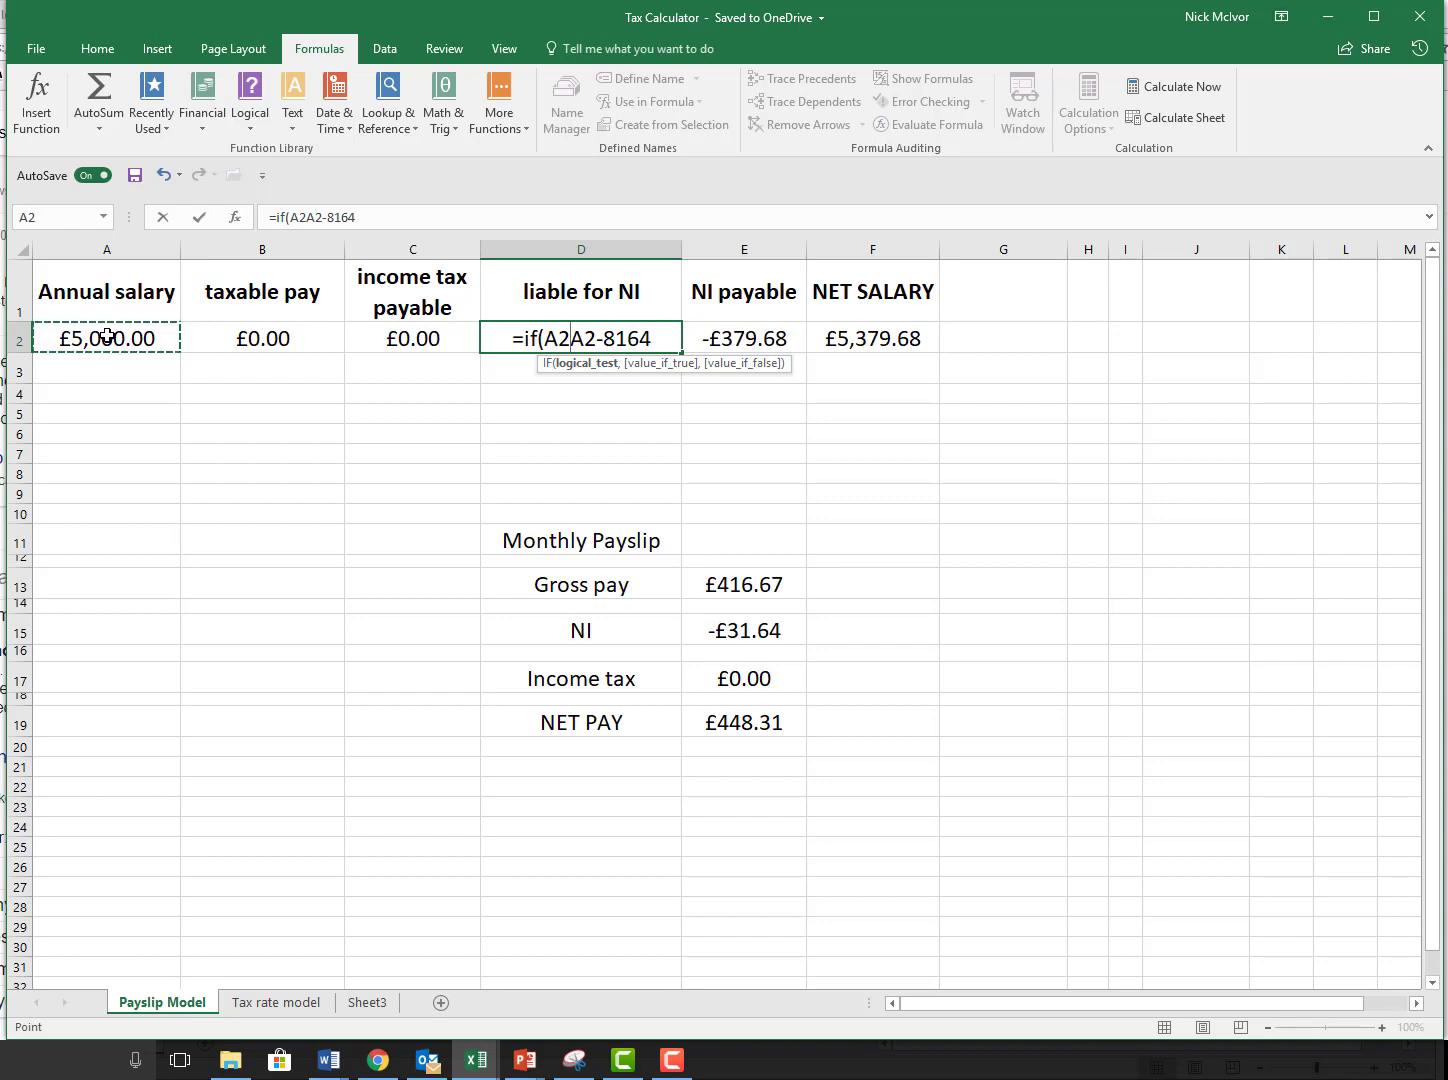
{"action": "type", "text": ">"}
{"action": "type", "text": "816"}
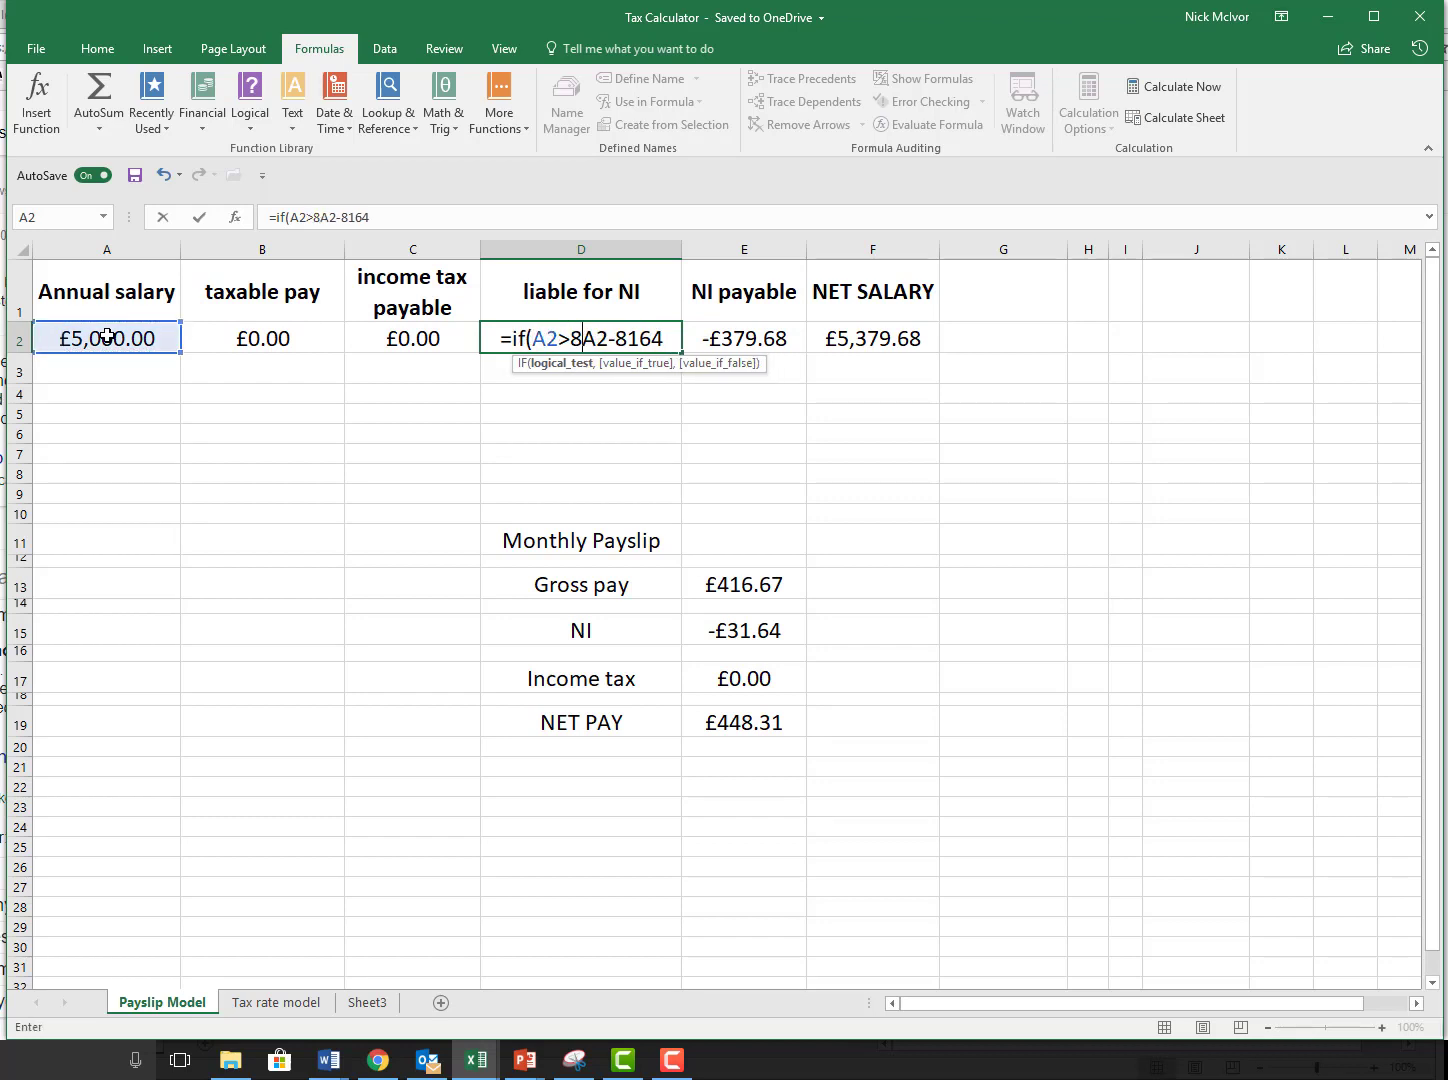
{"action": "type", "text": "4"}
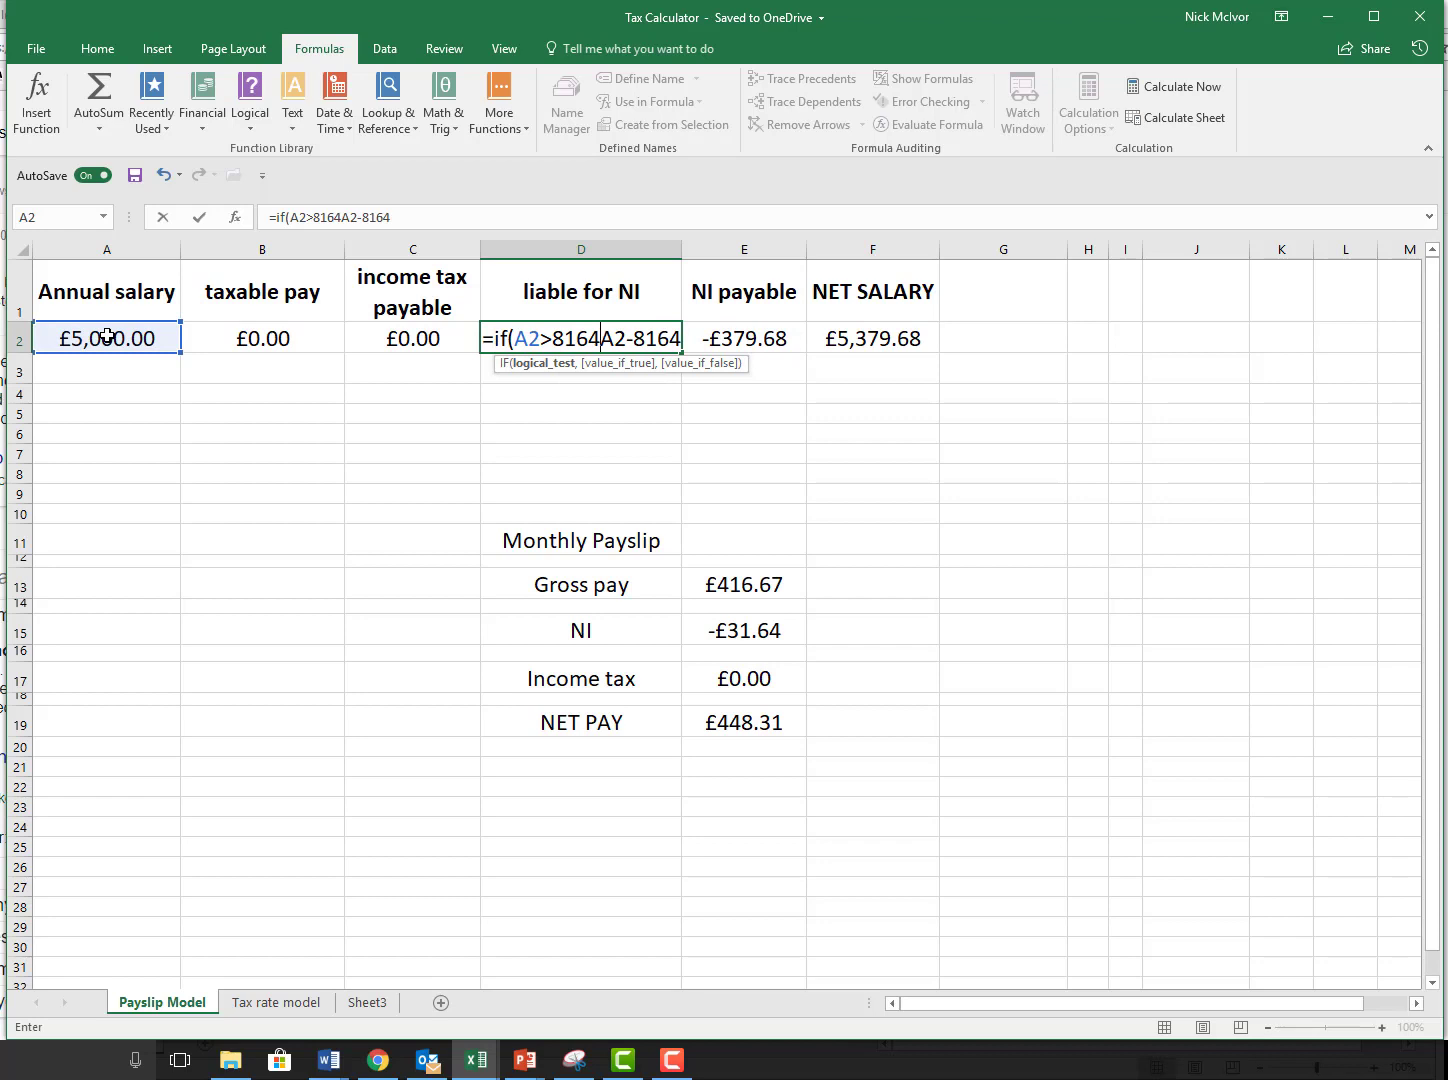
{"action": "type", "text": ","}
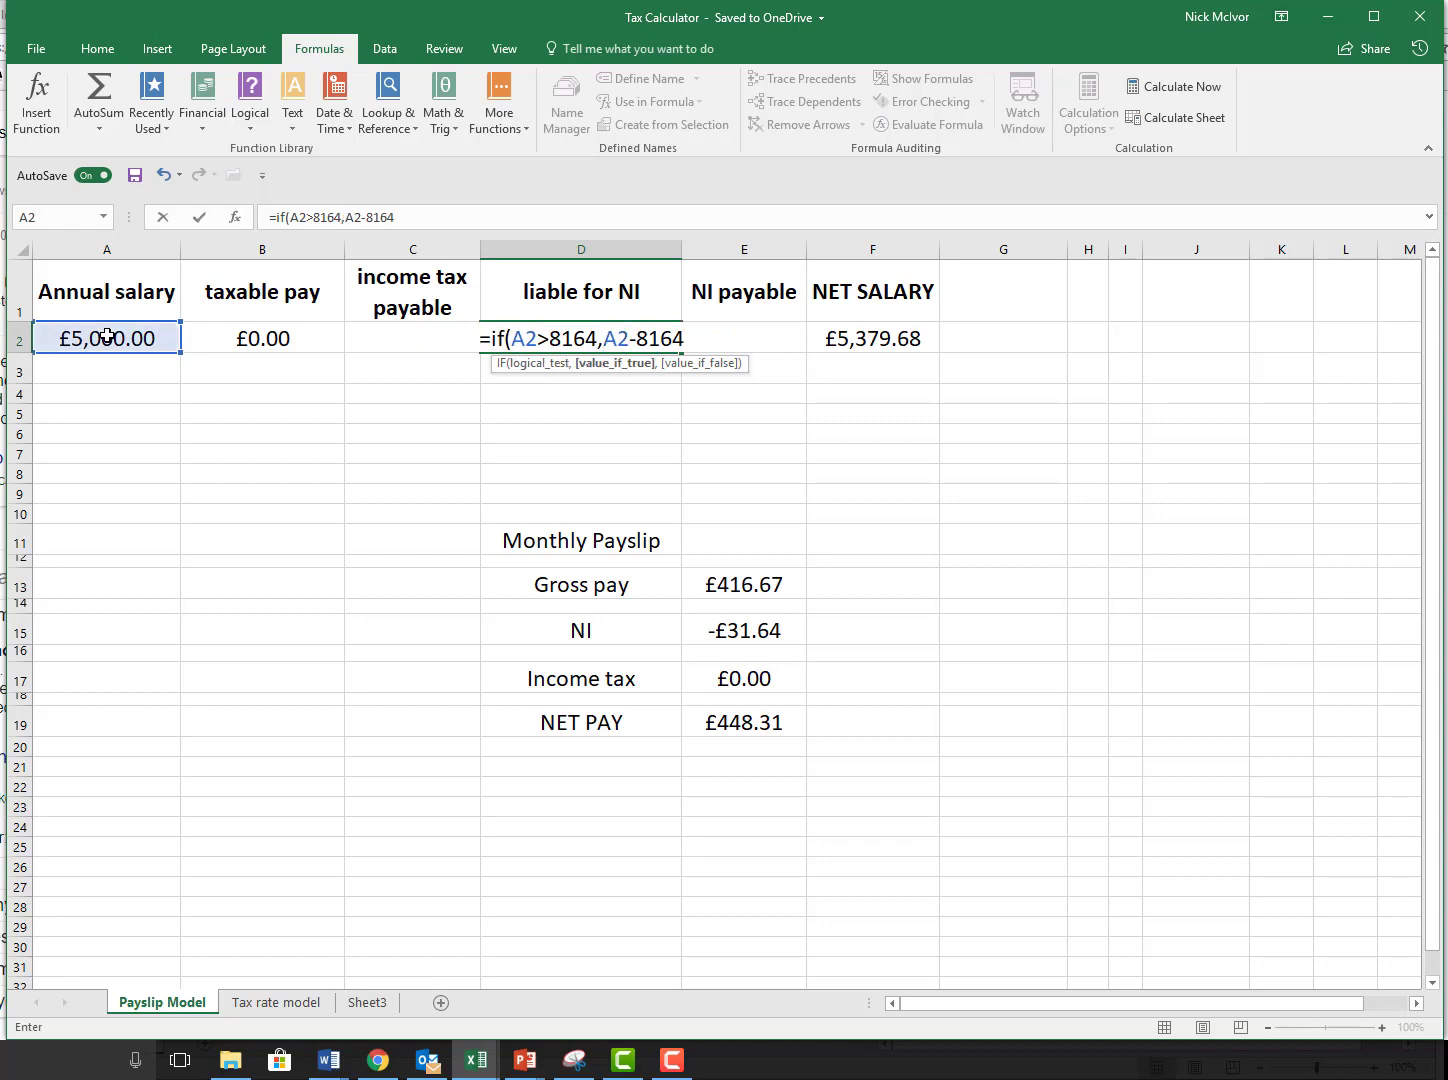
{"action": "left_click", "coordinate": [691, 337]}
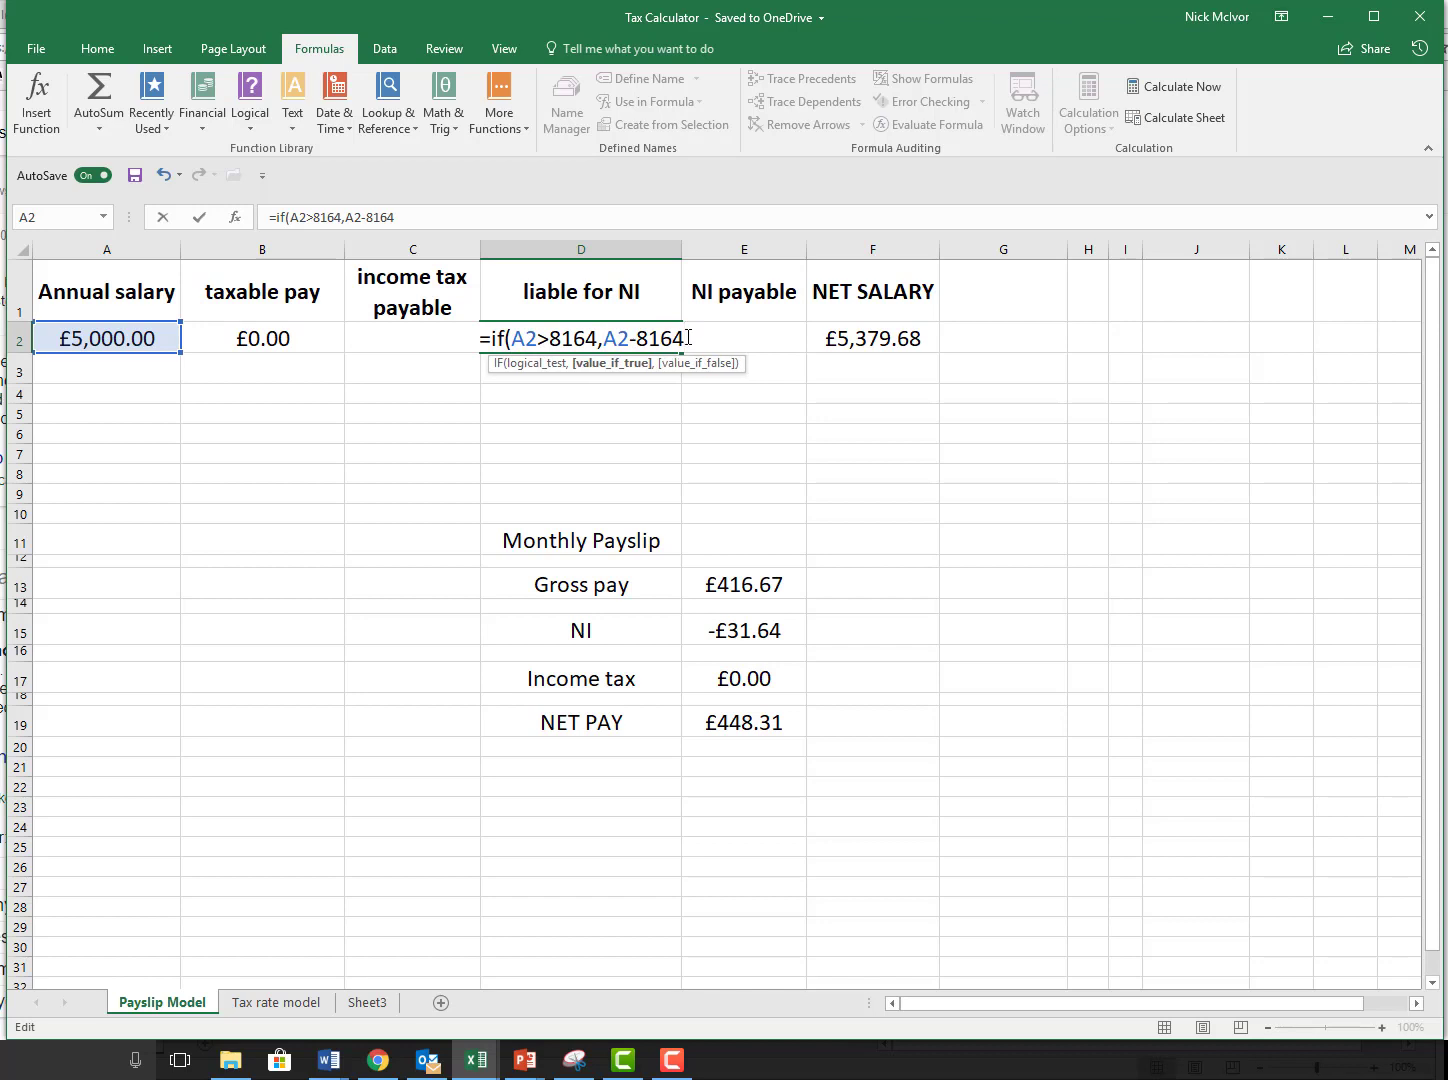
{"action": "type", "text": ",0"}
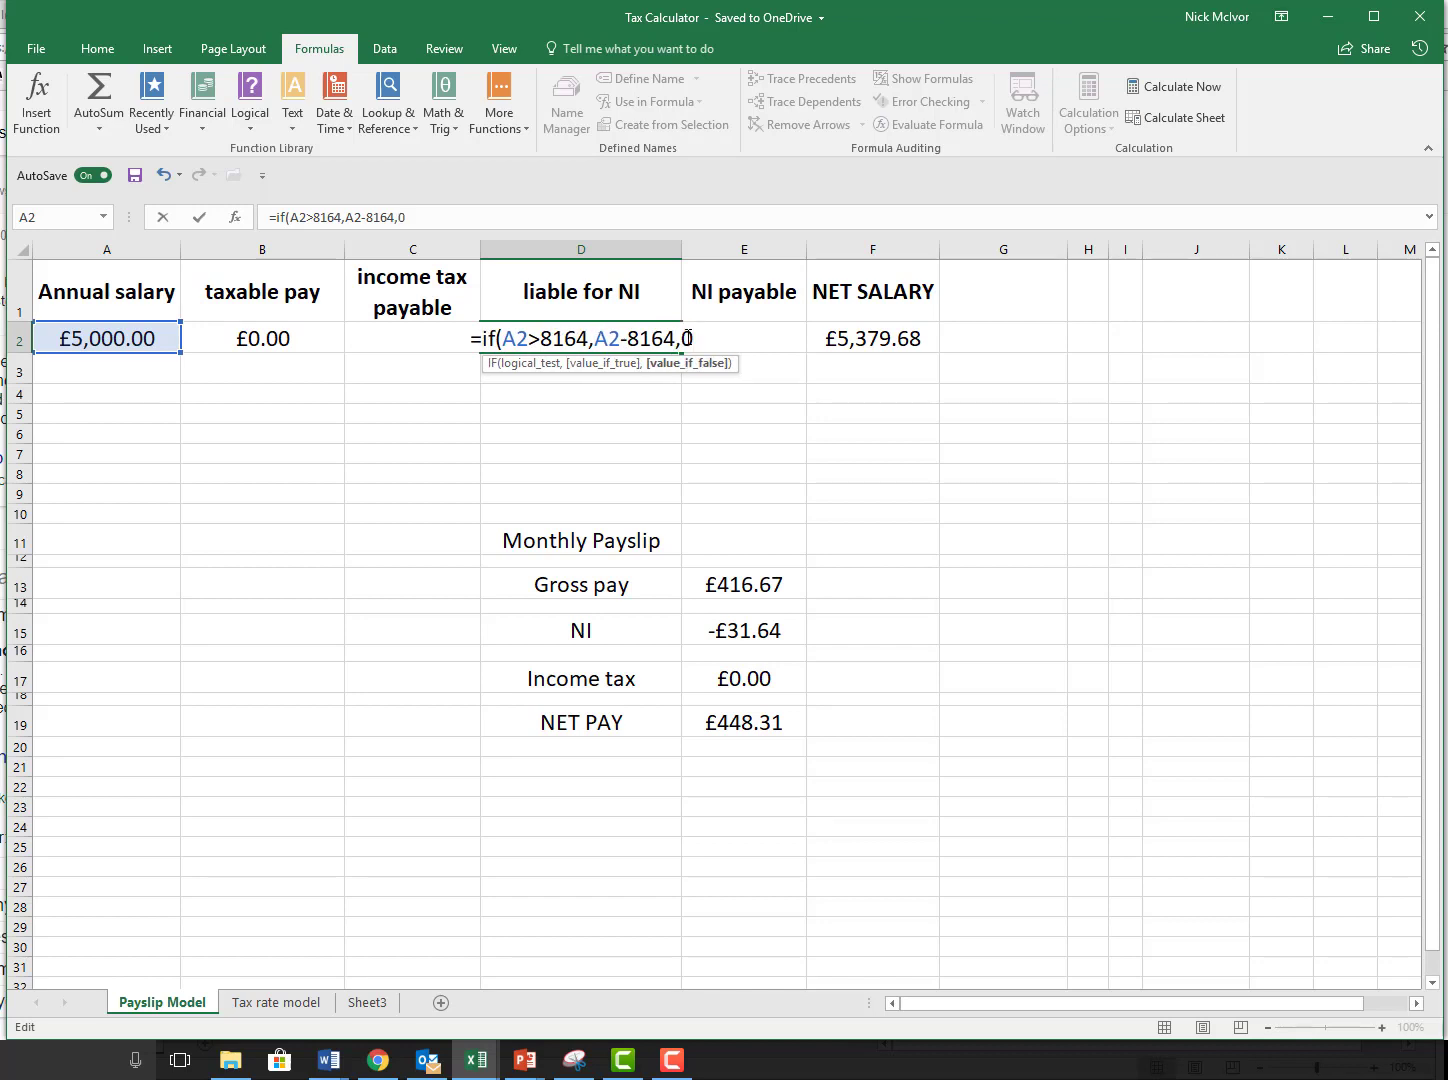
{"action": "type", "text": ")"}
{"action": "key", "text": "Return"}
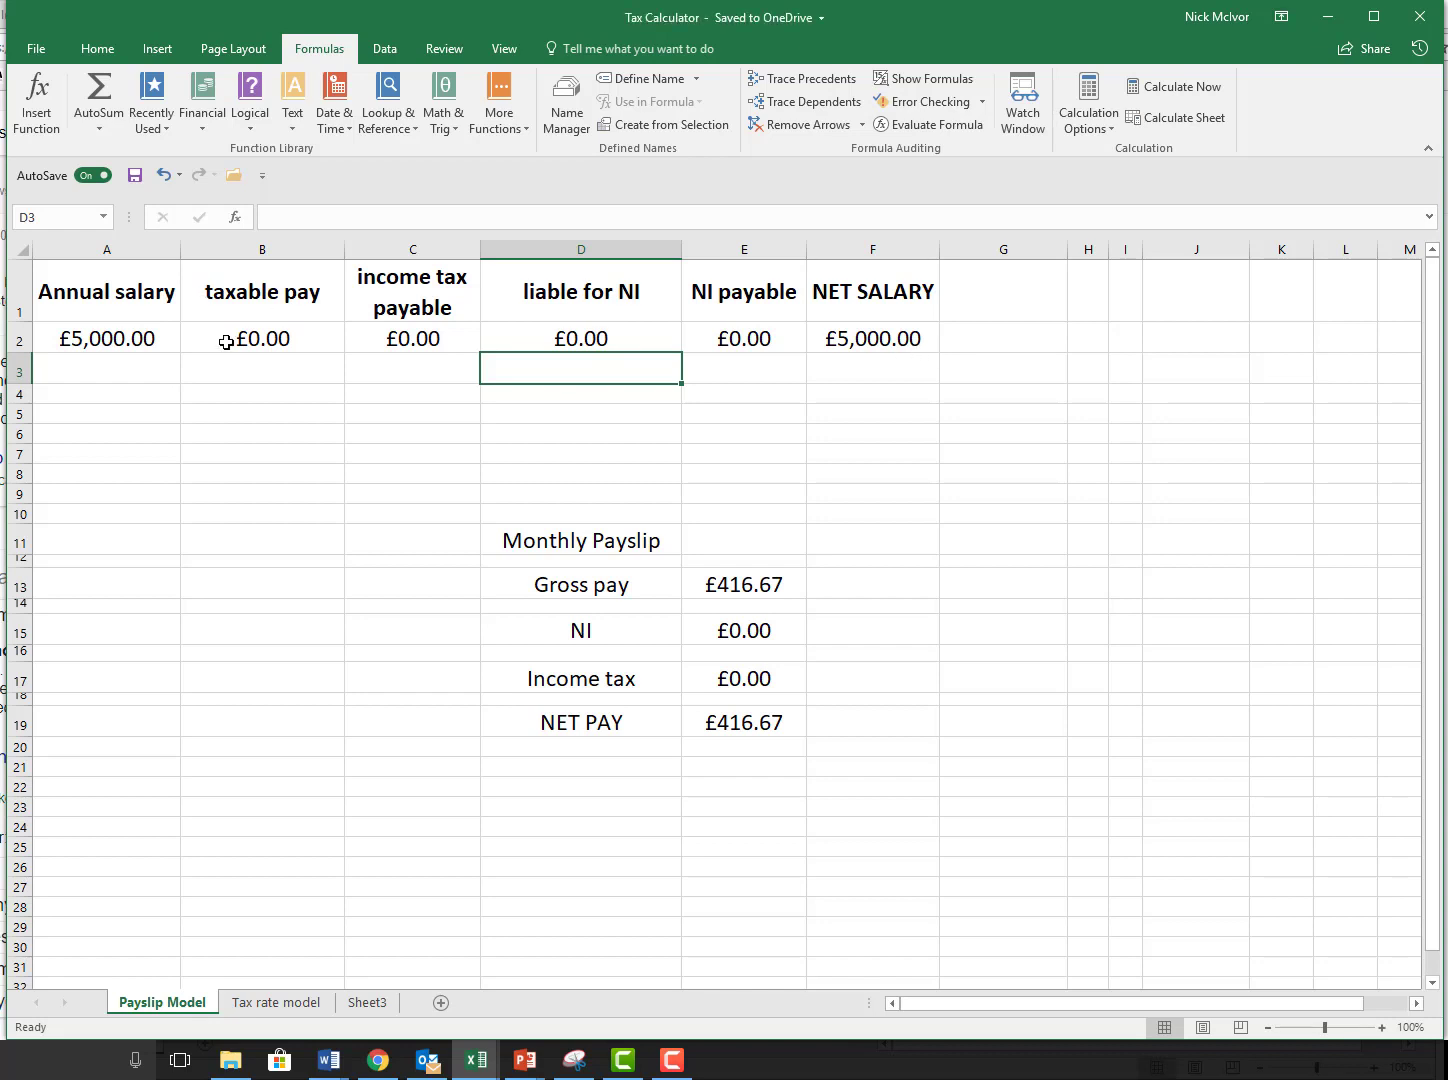
Step: Try annual salaries of £10,000 and then £12,000 in A2
{"action": "left_click", "coordinate": [123, 336]}
{"action": "type", "text": "1"}
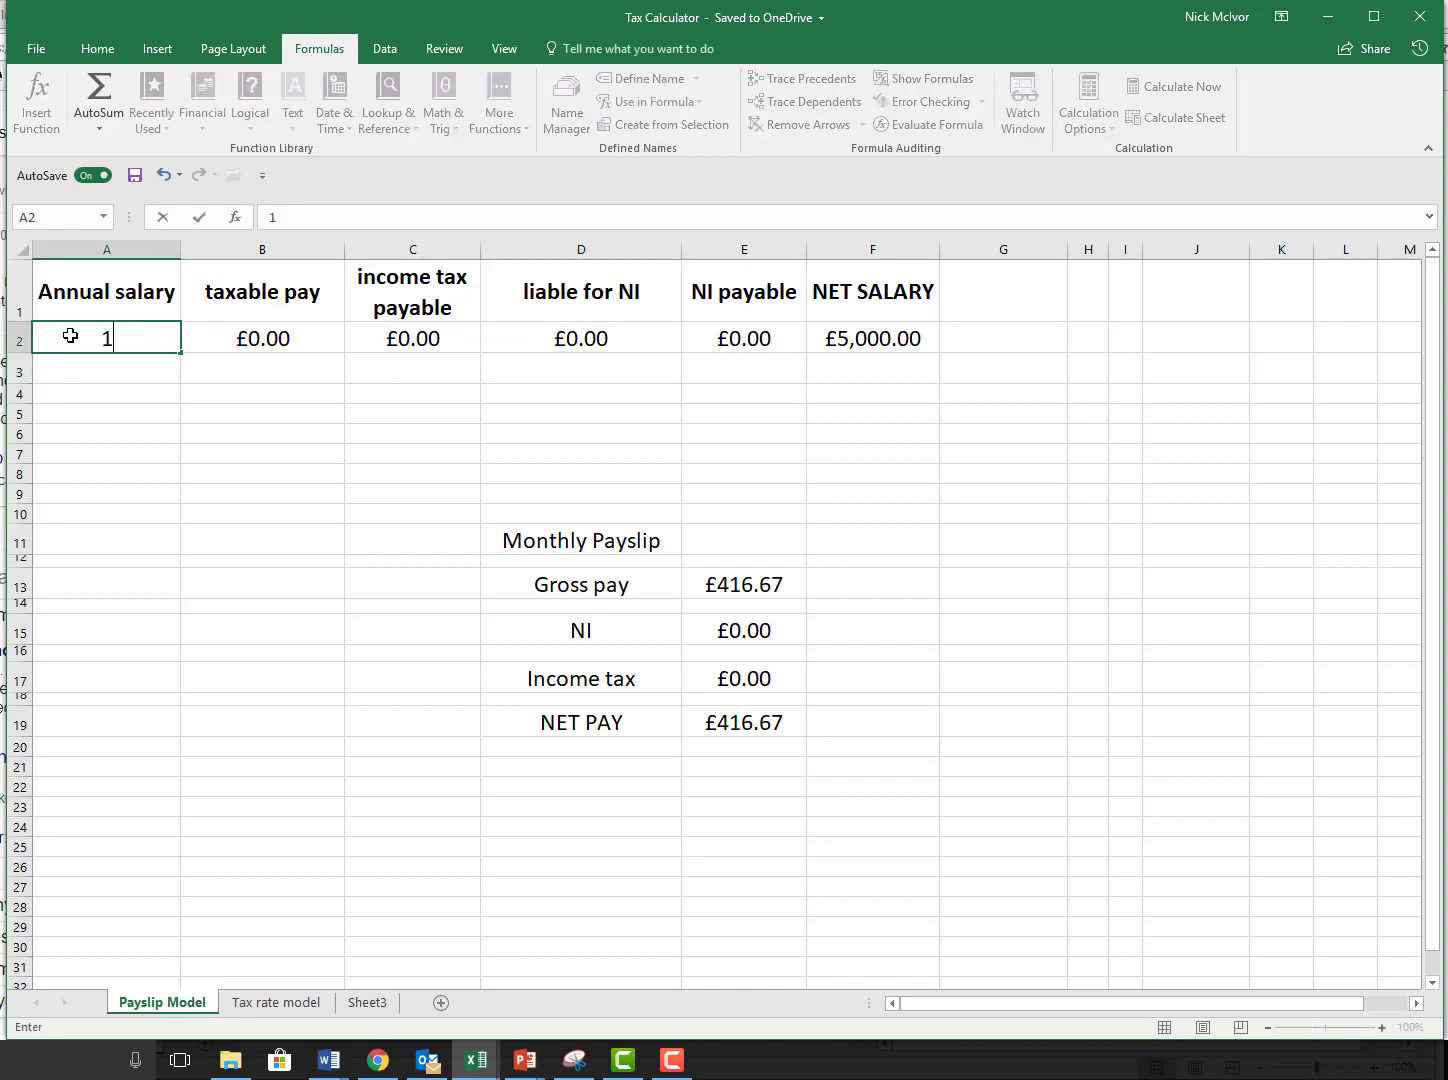
{"action": "type", "text": "0000"}
{"action": "key", "text": "Return"}
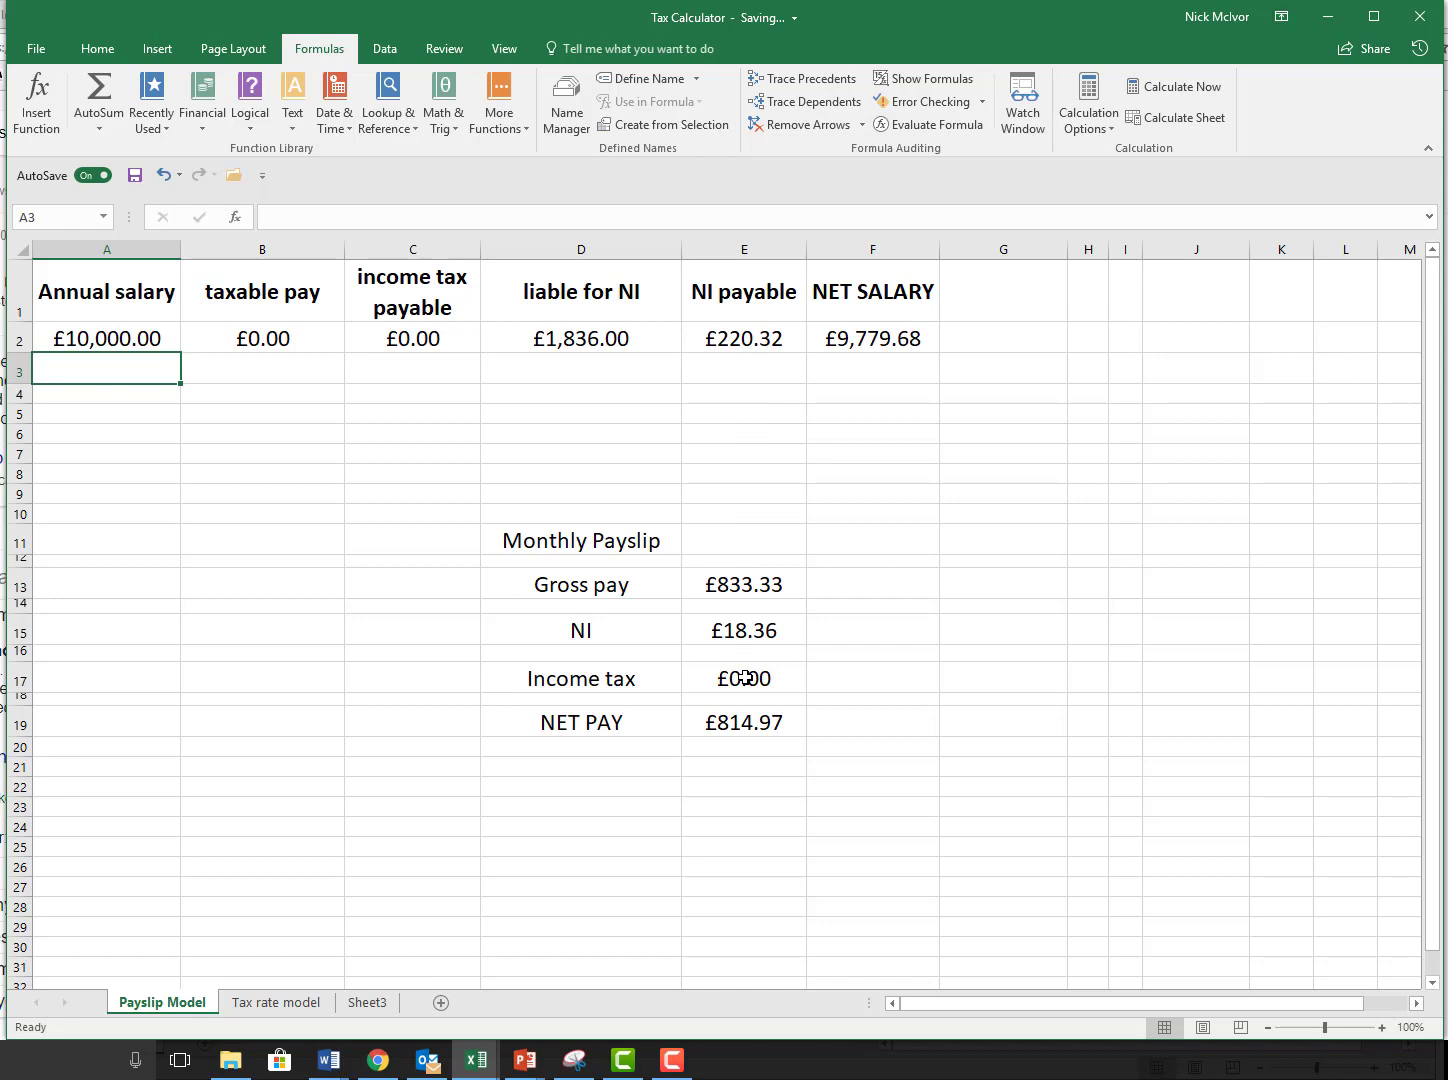
{"action": "double_click", "coordinate": [100, 338]}
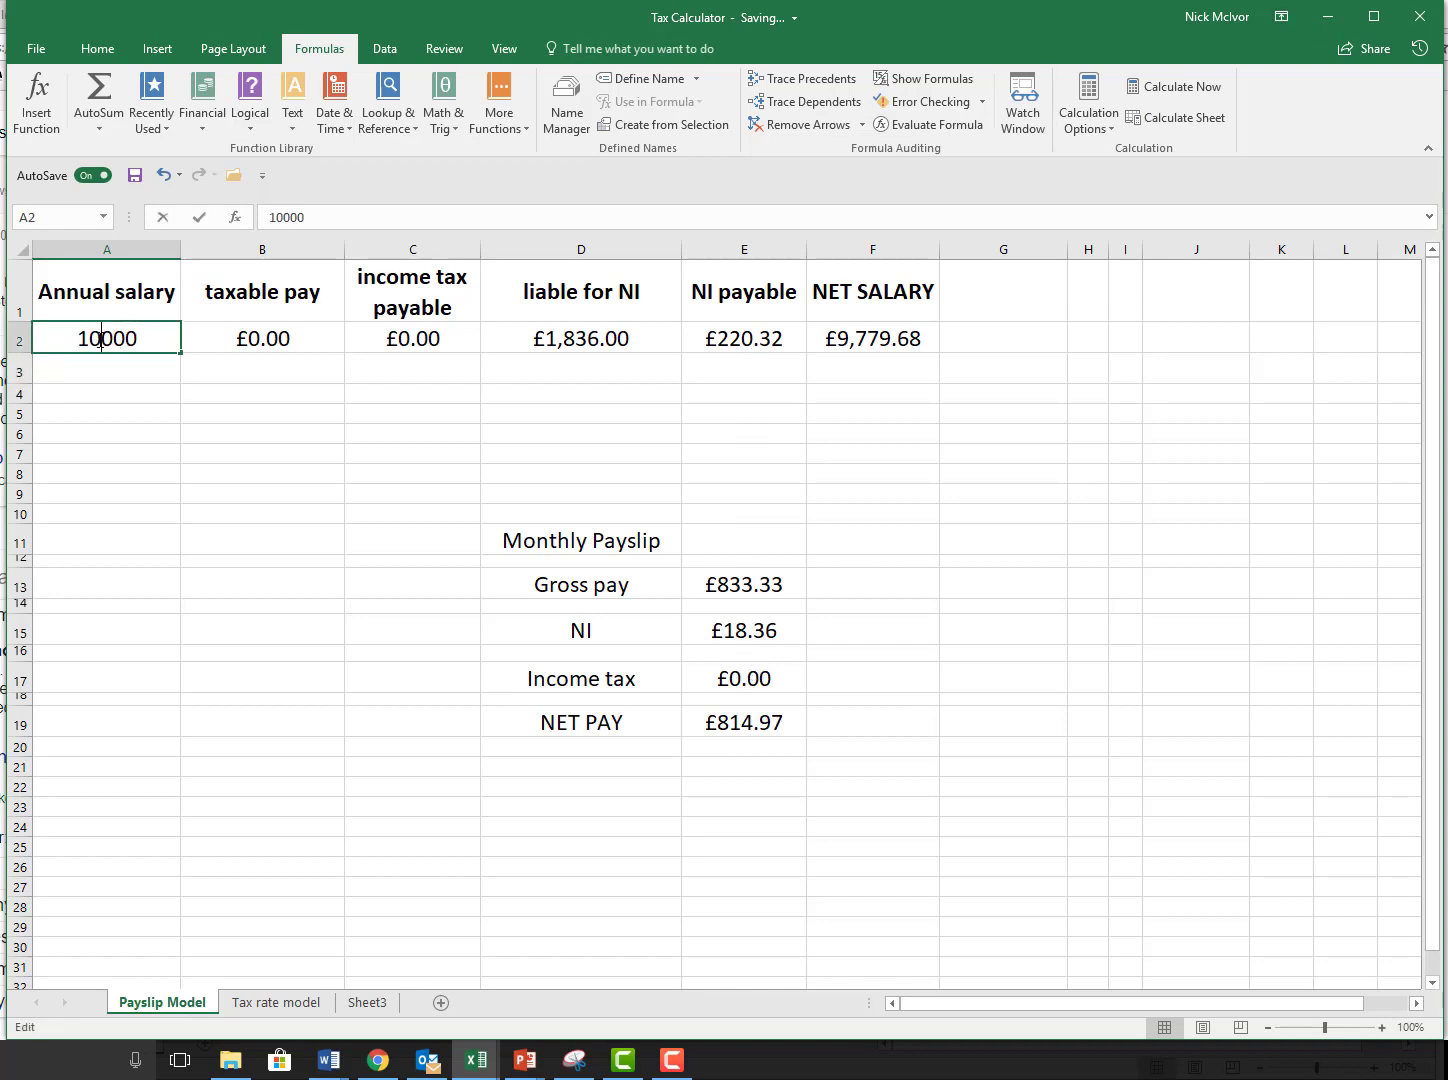
{"action": "key", "text": "BackSpace"}
{"action": "type", "text": "2"}
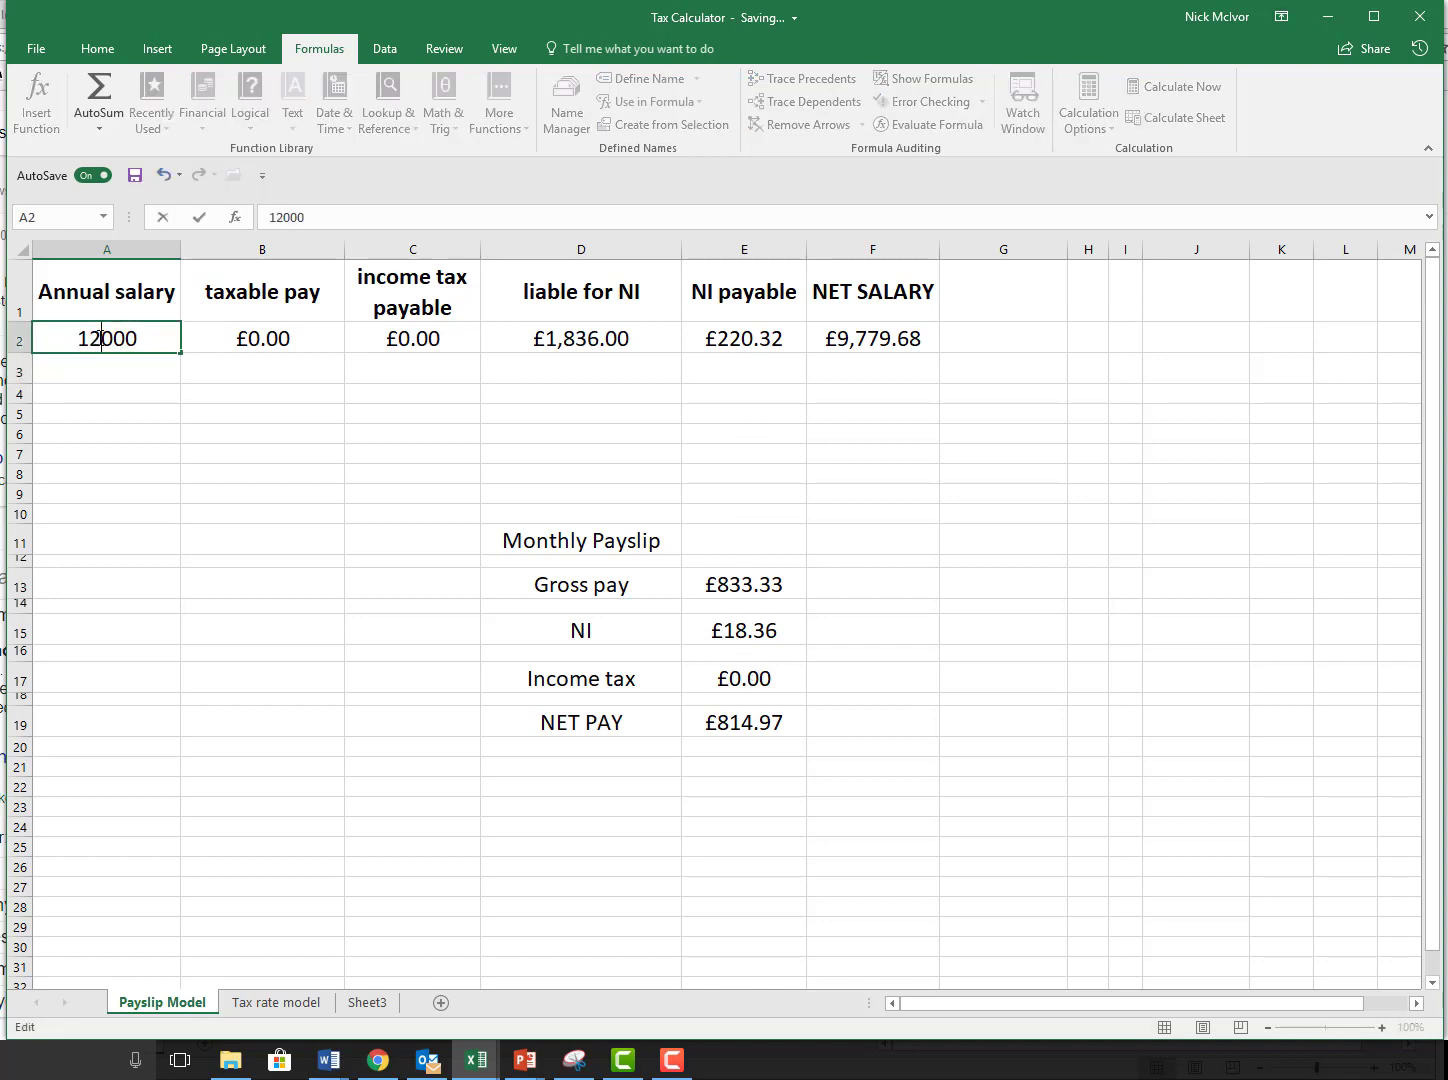
{"action": "key", "text": "Return"}
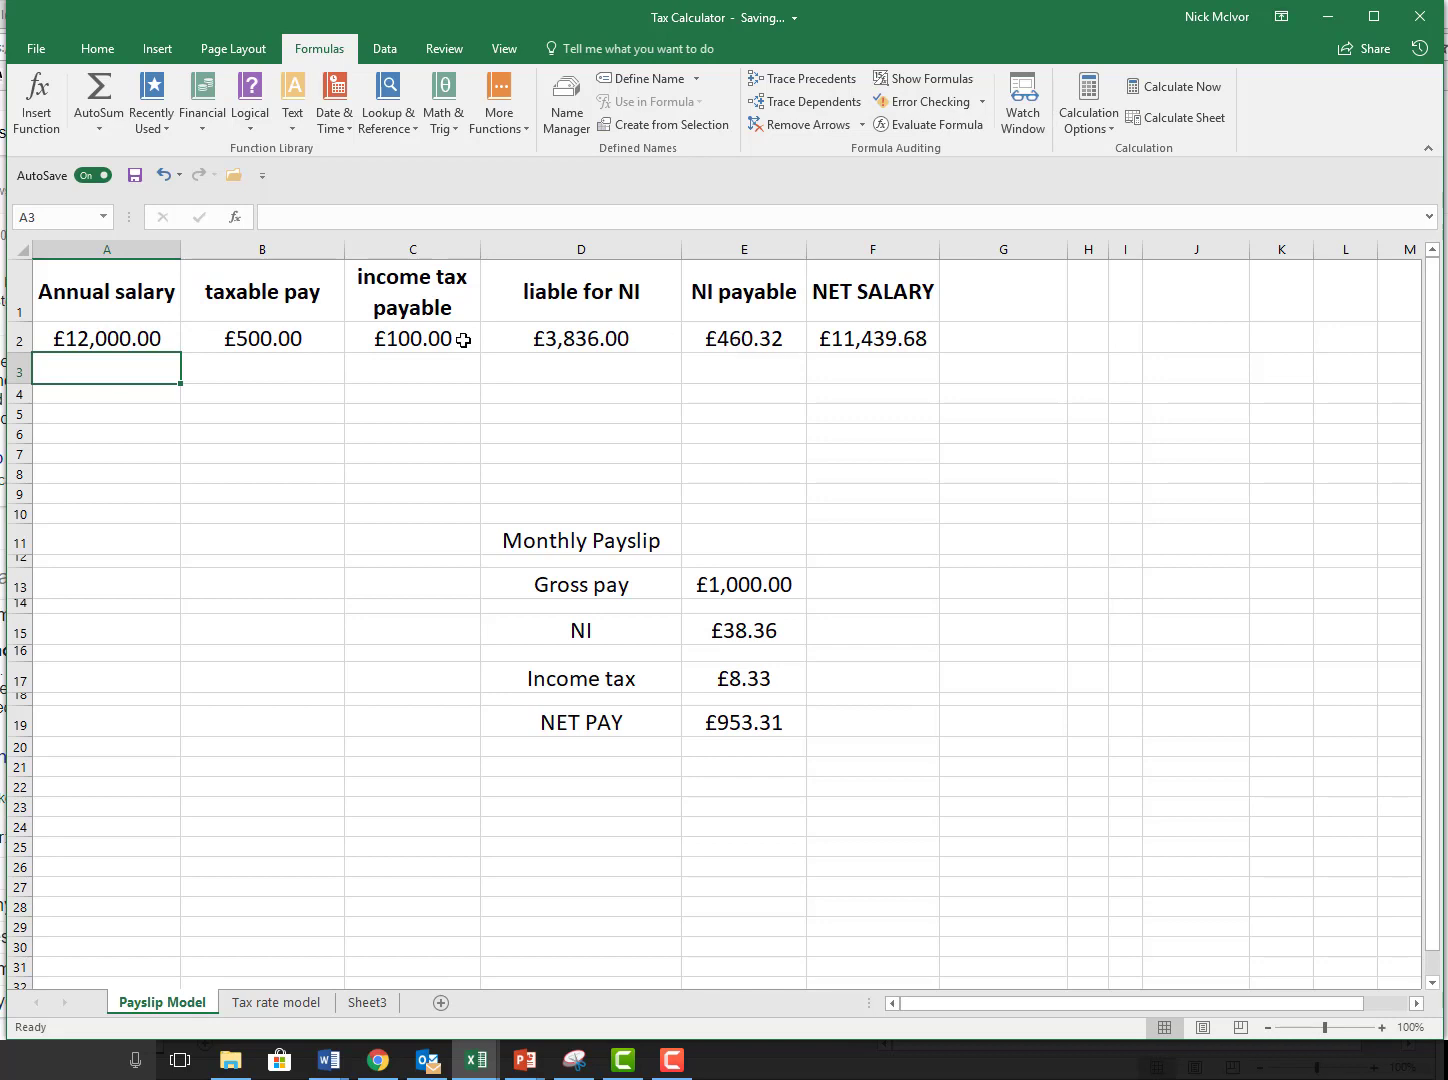
Step: Restore the salary to £24,000, giving £19,599.68 net salary
{"action": "double_click", "coordinate": [104, 338]}
{"action": "left_click_drag", "start_coordinate": [104, 338], "coordinate": [66, 342]}
{"action": "type", "text": "24"}
{"action": "key", "text": "Return"}
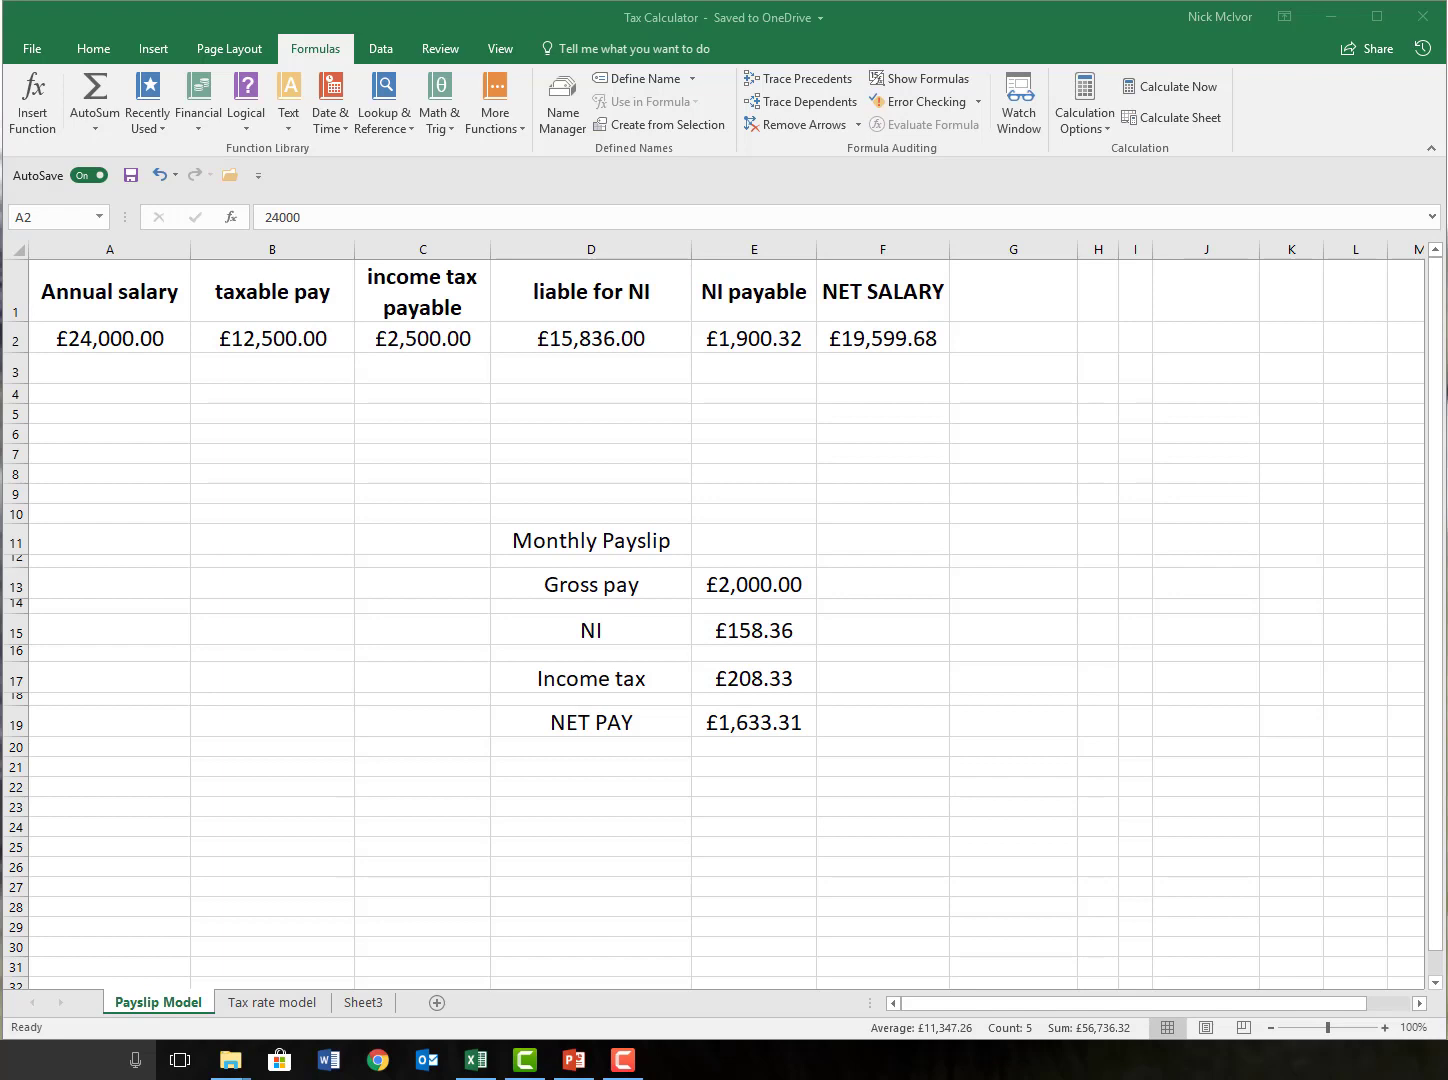
Step: Switch to the Tax rate model sheet and clear the row selection
{"action": "left_click", "coordinate": [283, 1005]}
{"action": "left_click", "coordinate": [311, 795]}
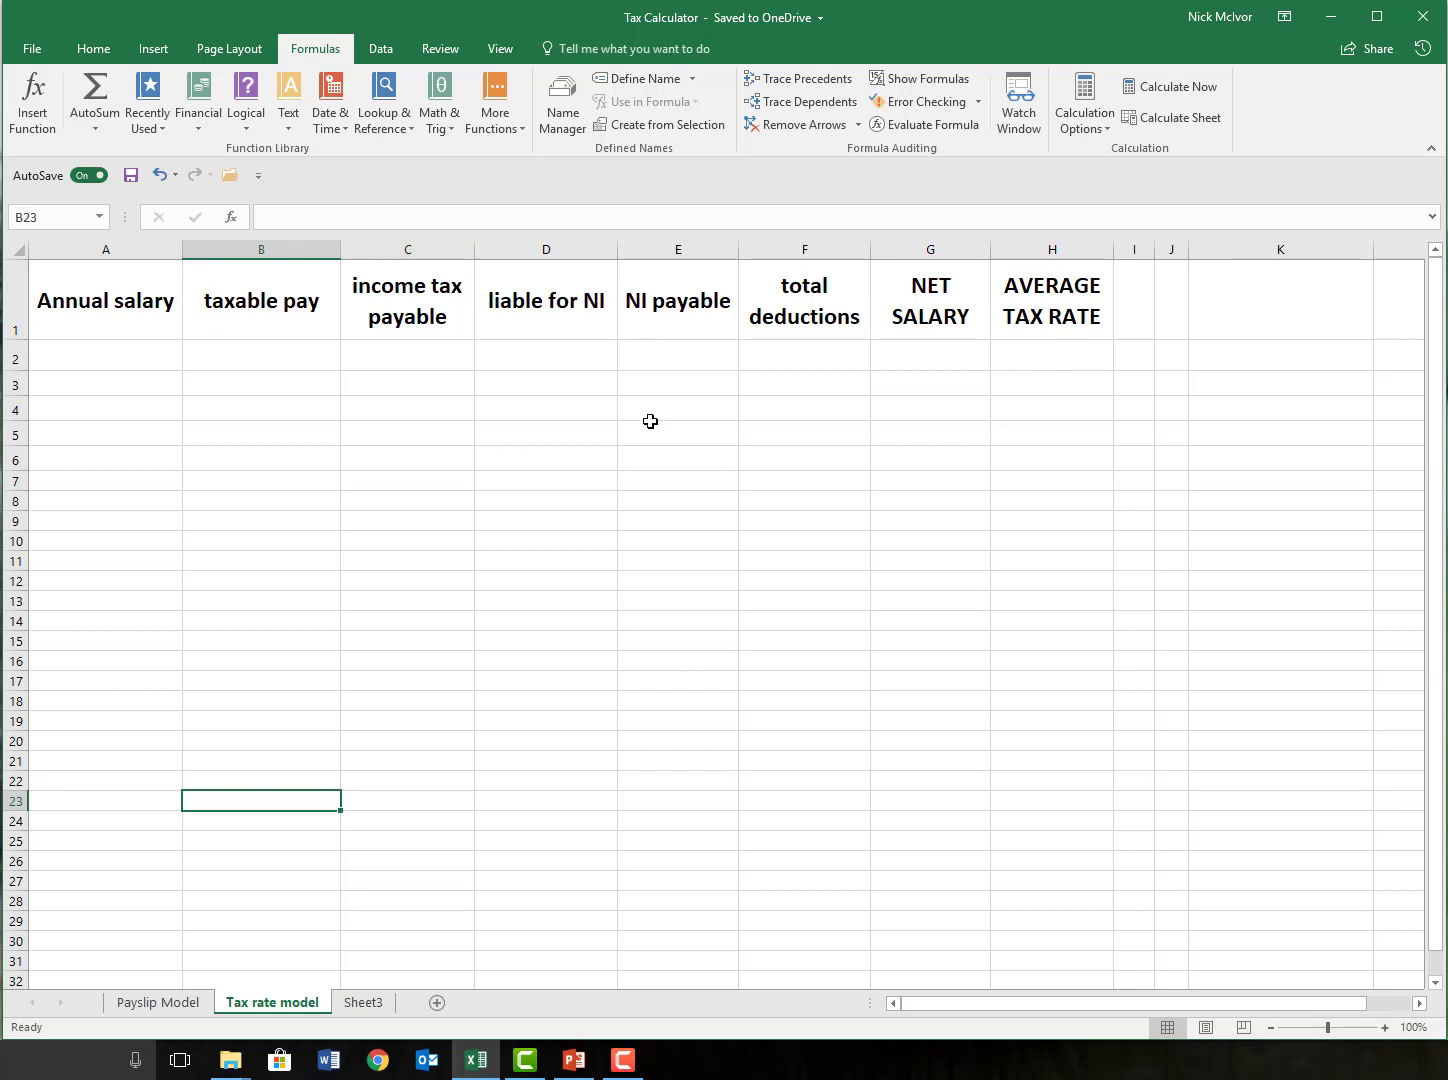
Step: Copy the Payslip Model's A2:E2 figures (£24,000.00 salary to £1,900.32 NI) into A2 of Tax rate model
{"action": "left_click", "coordinate": [185, 1008]}
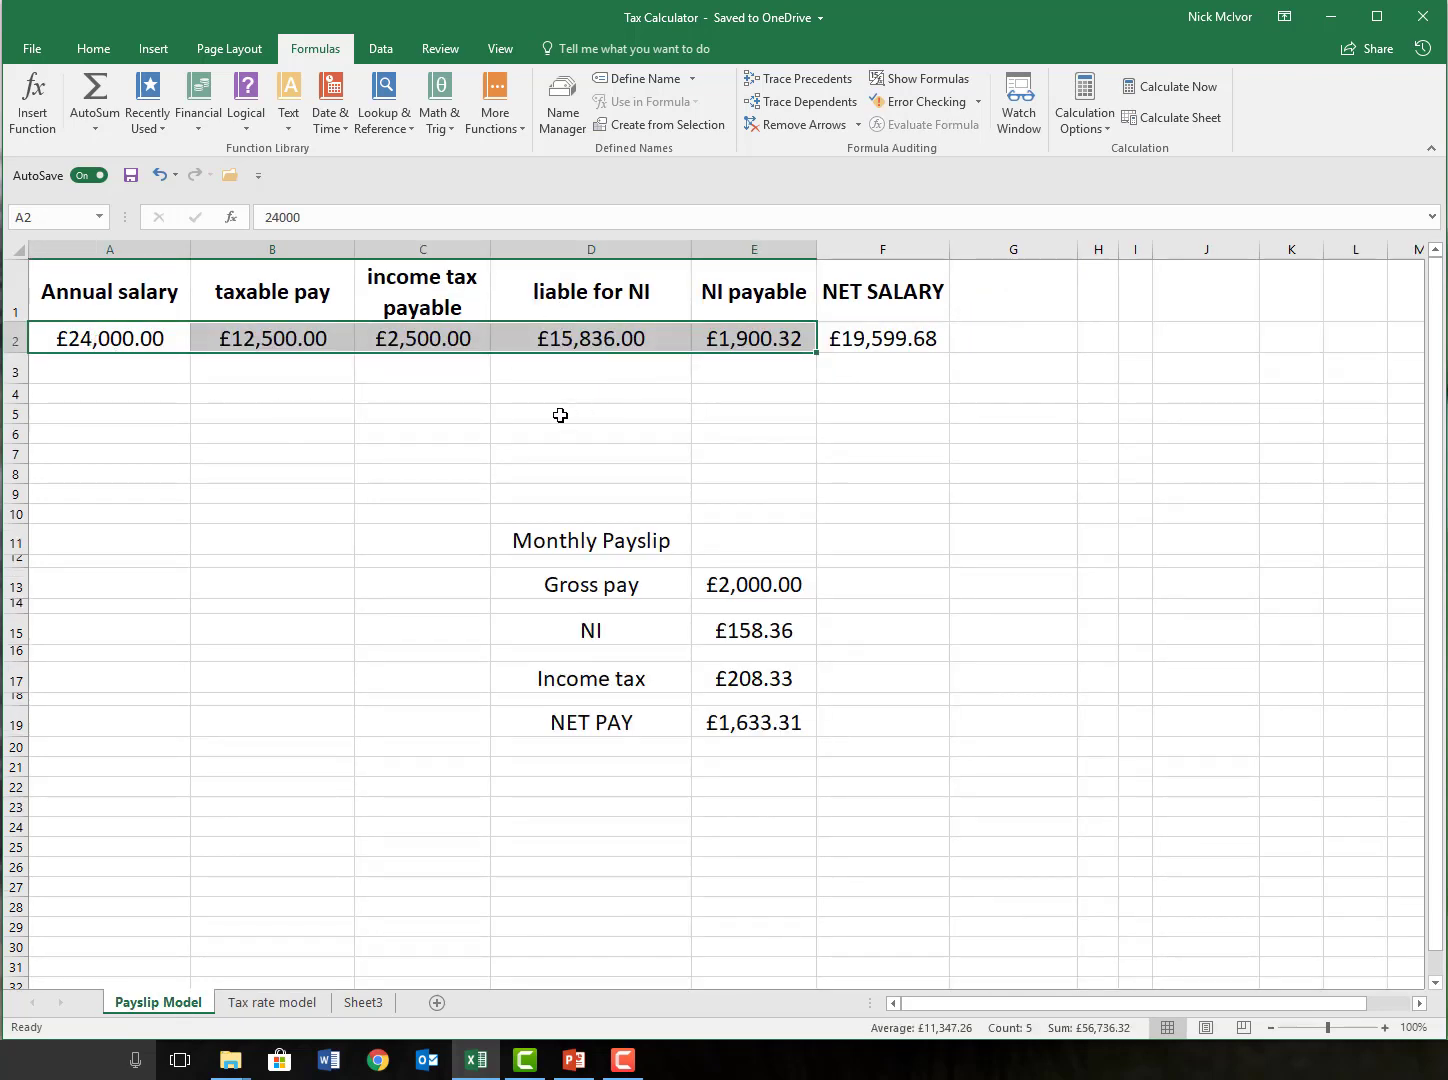
{"action": "right_click", "coordinate": [465, 332]}
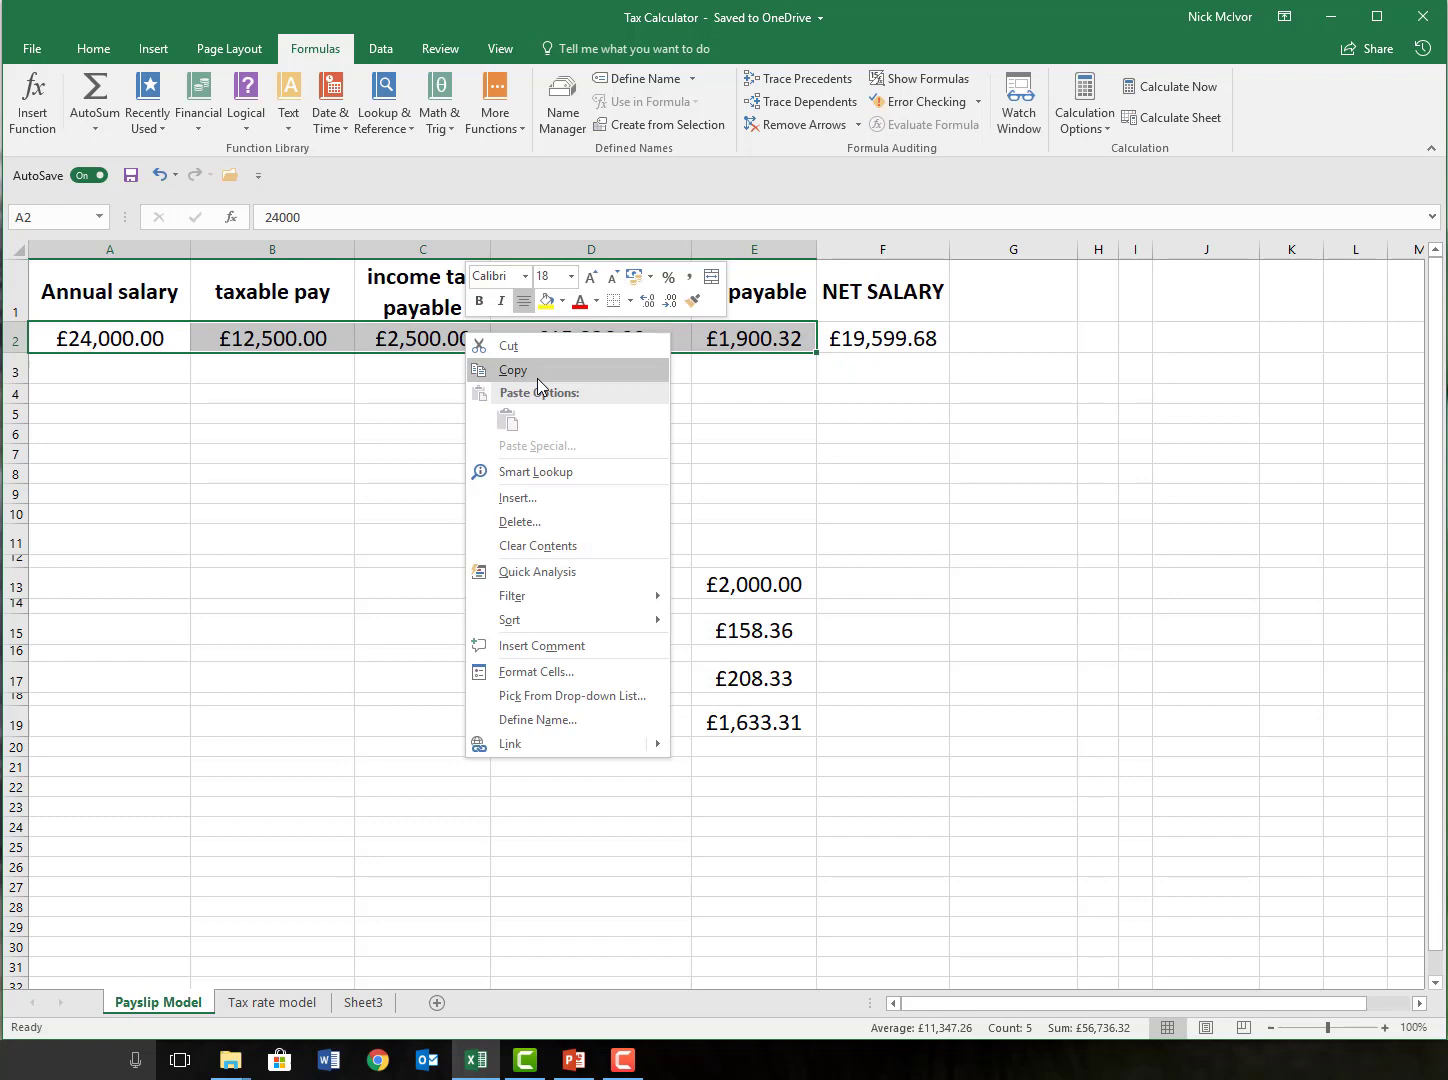
{"action": "left_click", "coordinate": [537, 370]}
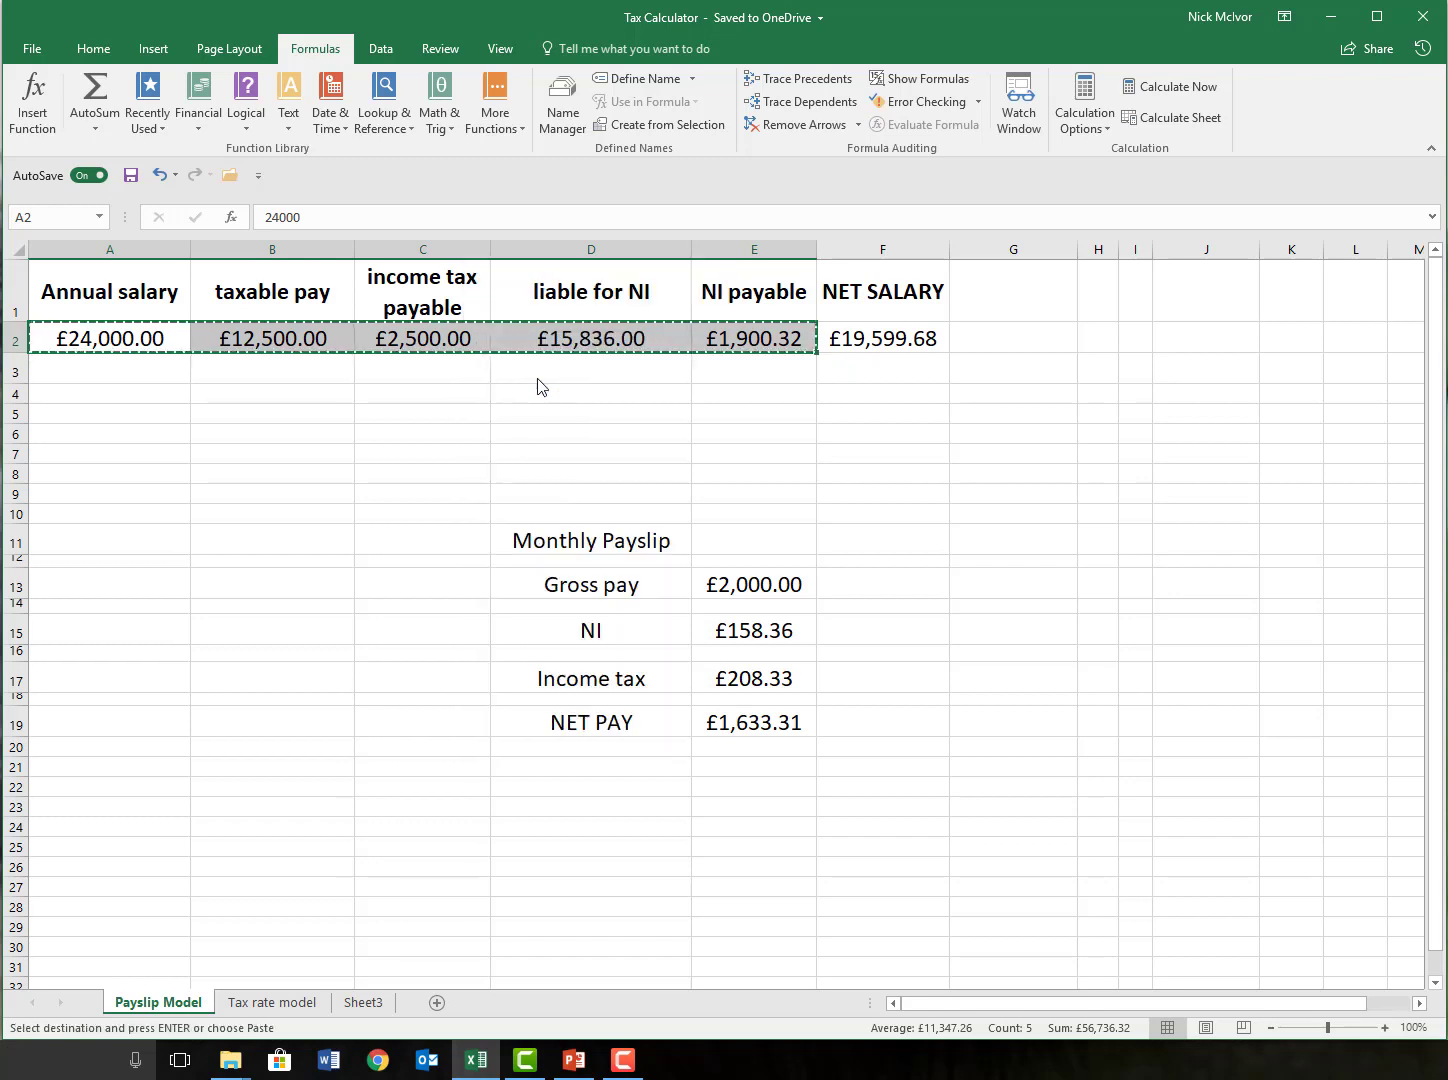
{"action": "left_click", "coordinate": [303, 1003]}
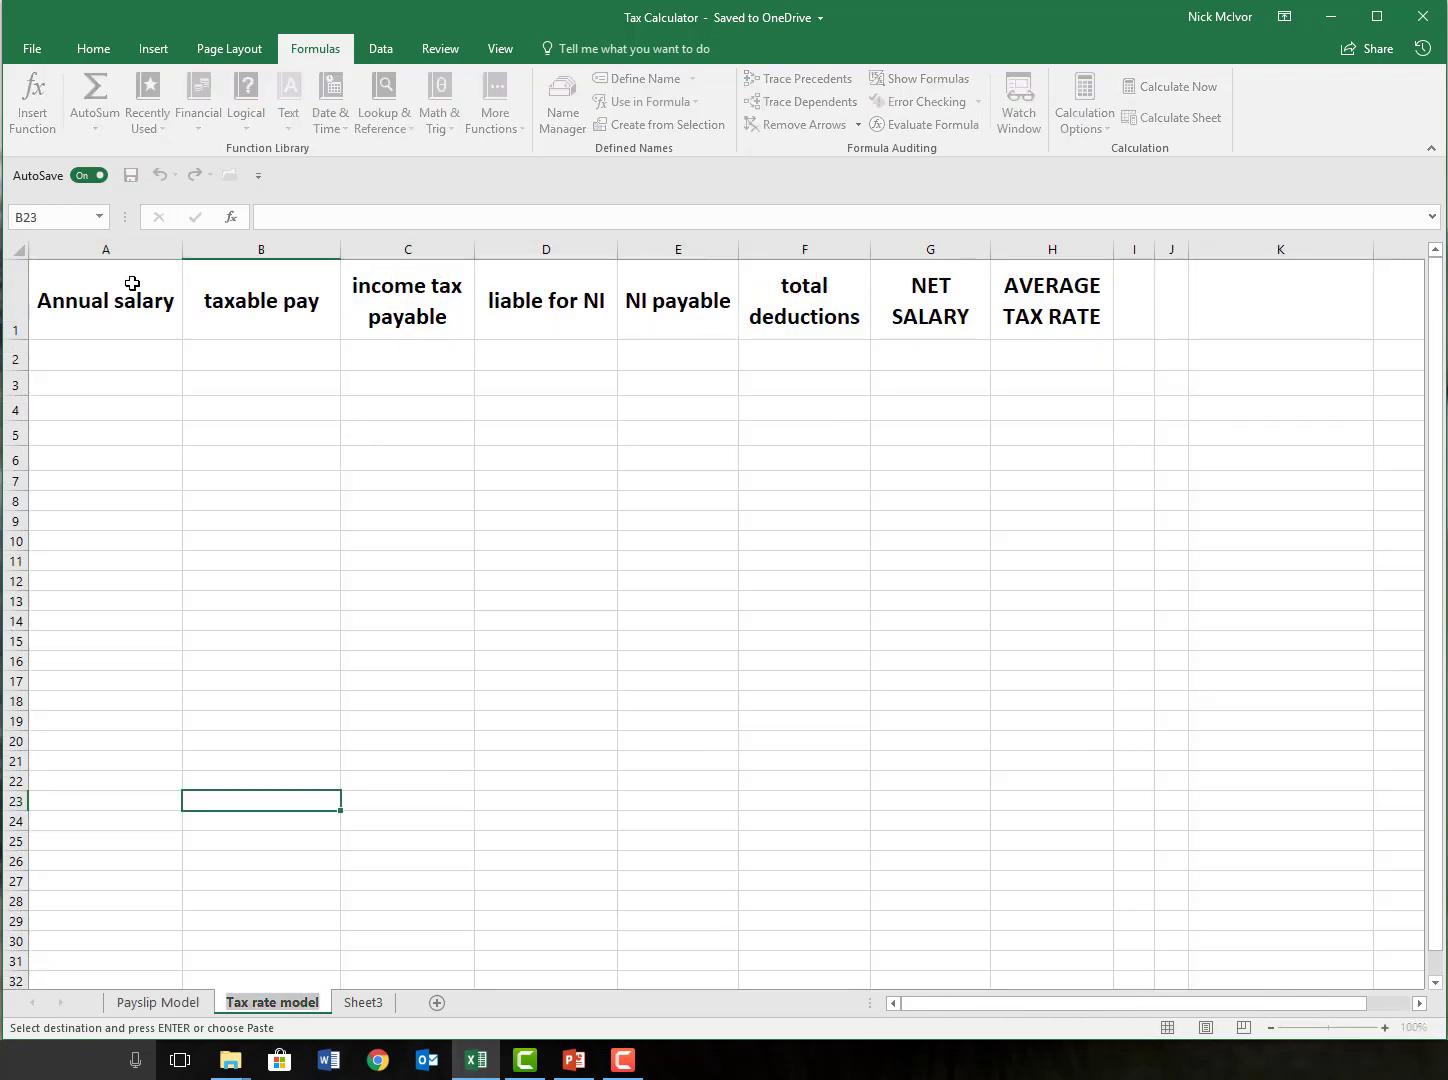
{"action": "left_click", "coordinate": [99, 349]}
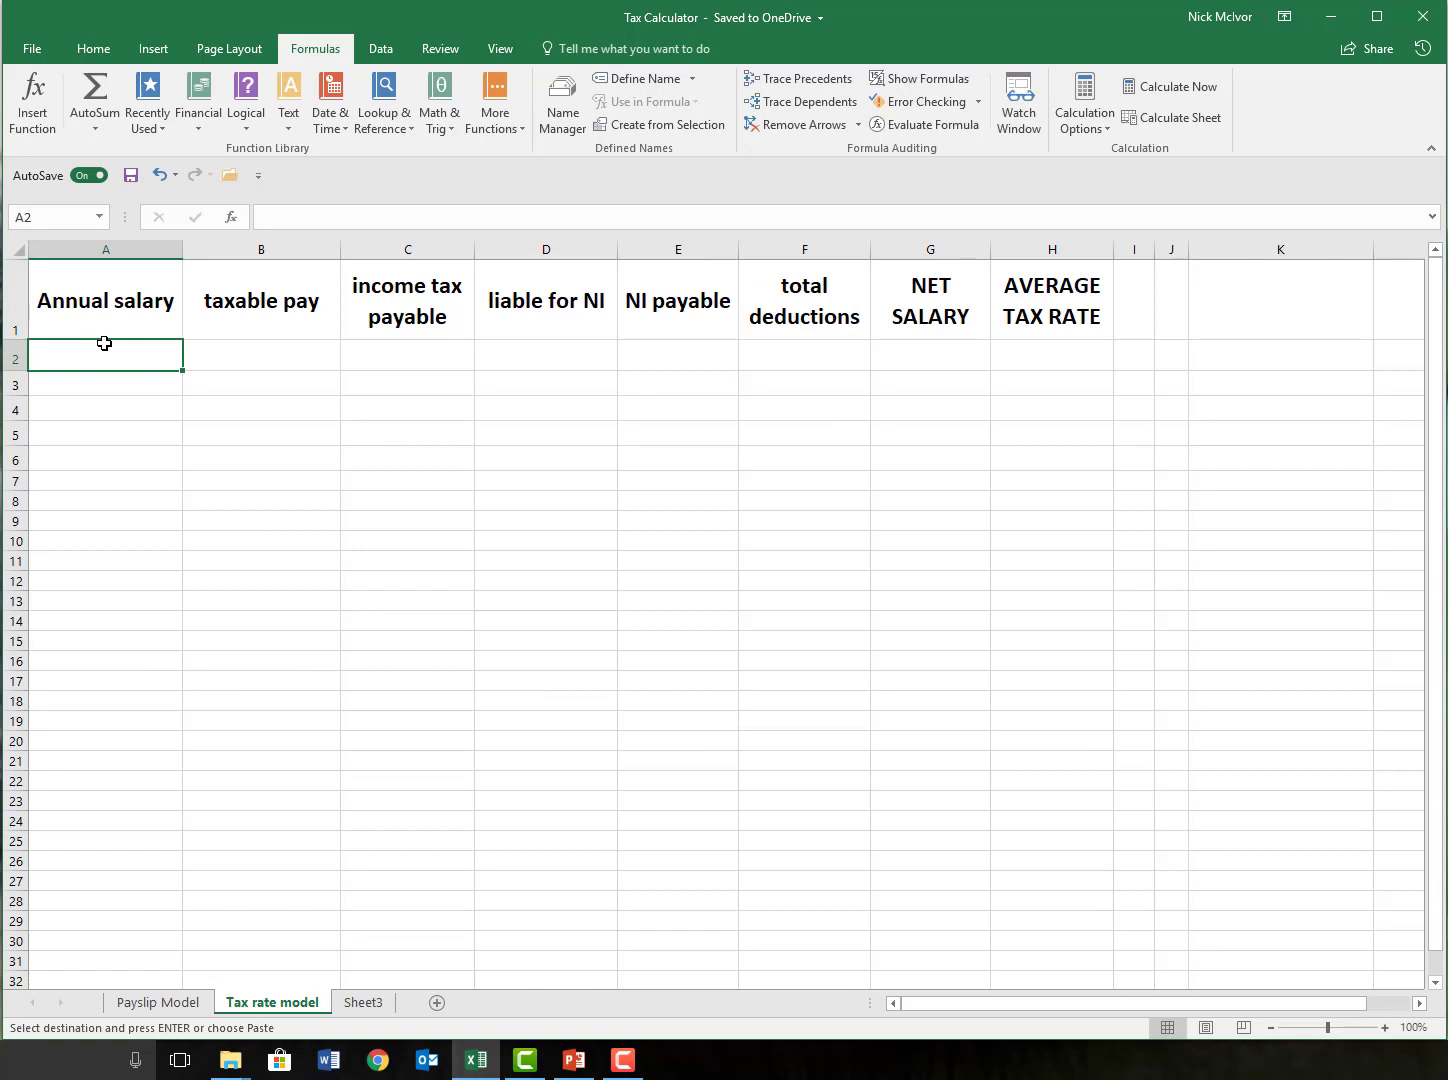
{"action": "right_click", "coordinate": [104, 343]}
{"action": "left_click", "coordinate": [143, 434]}
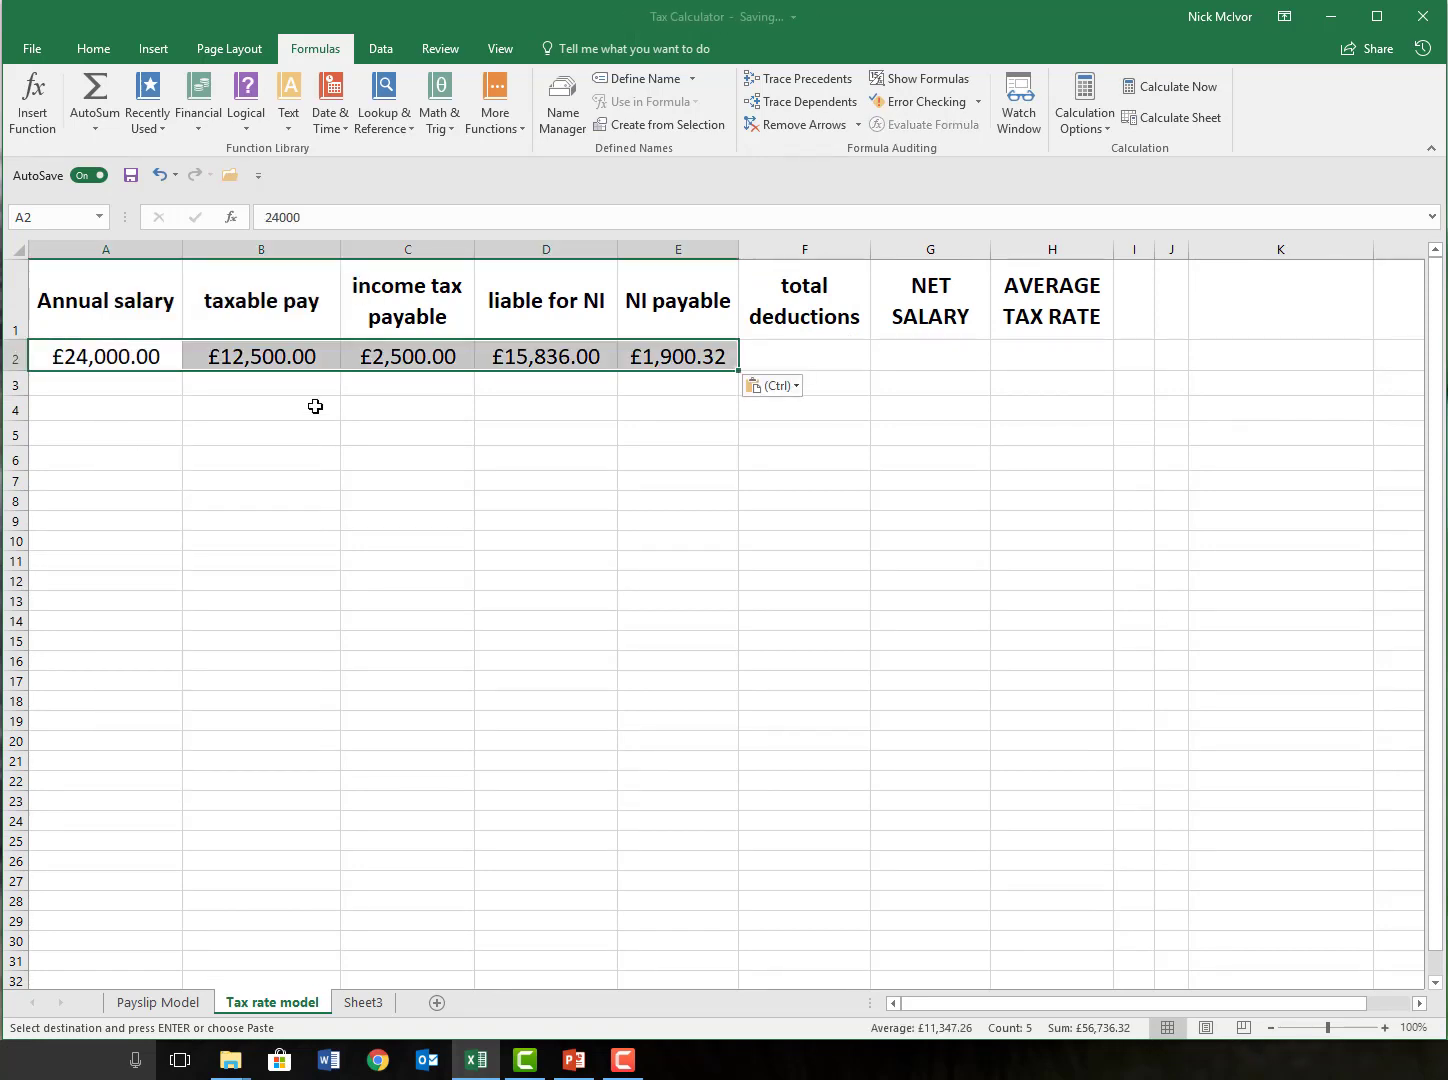
{"action": "left_click", "coordinate": [540, 432]}
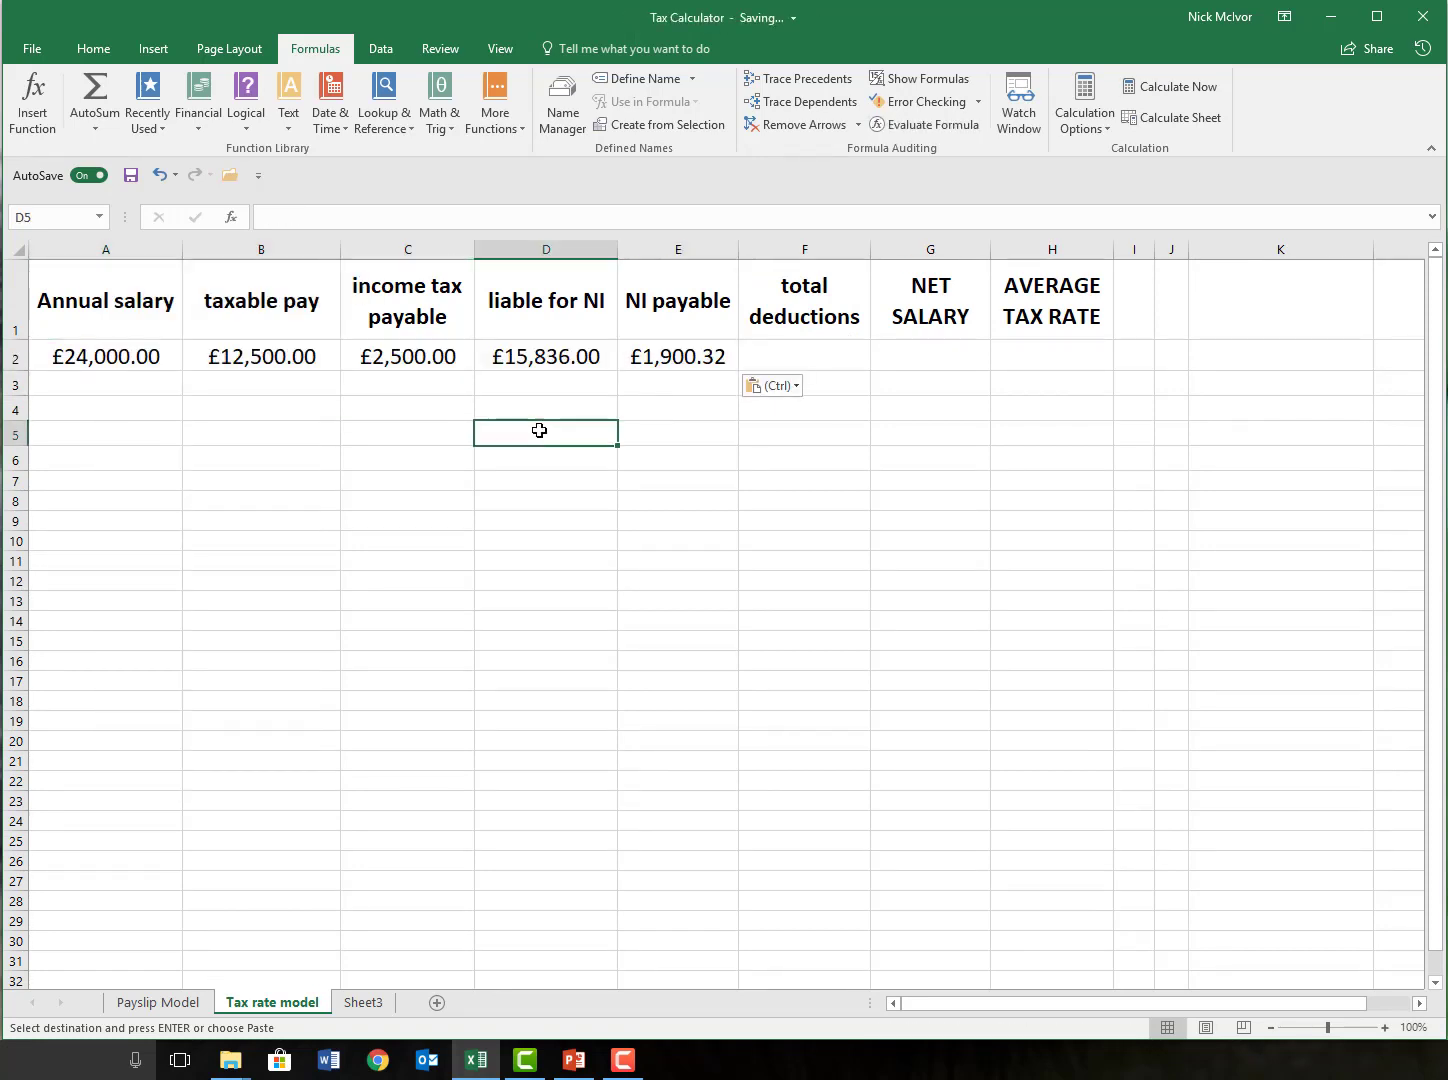
Step: Enter total deductions in F2 as =C2+E2
{"action": "left_click", "coordinate": [825, 358]}
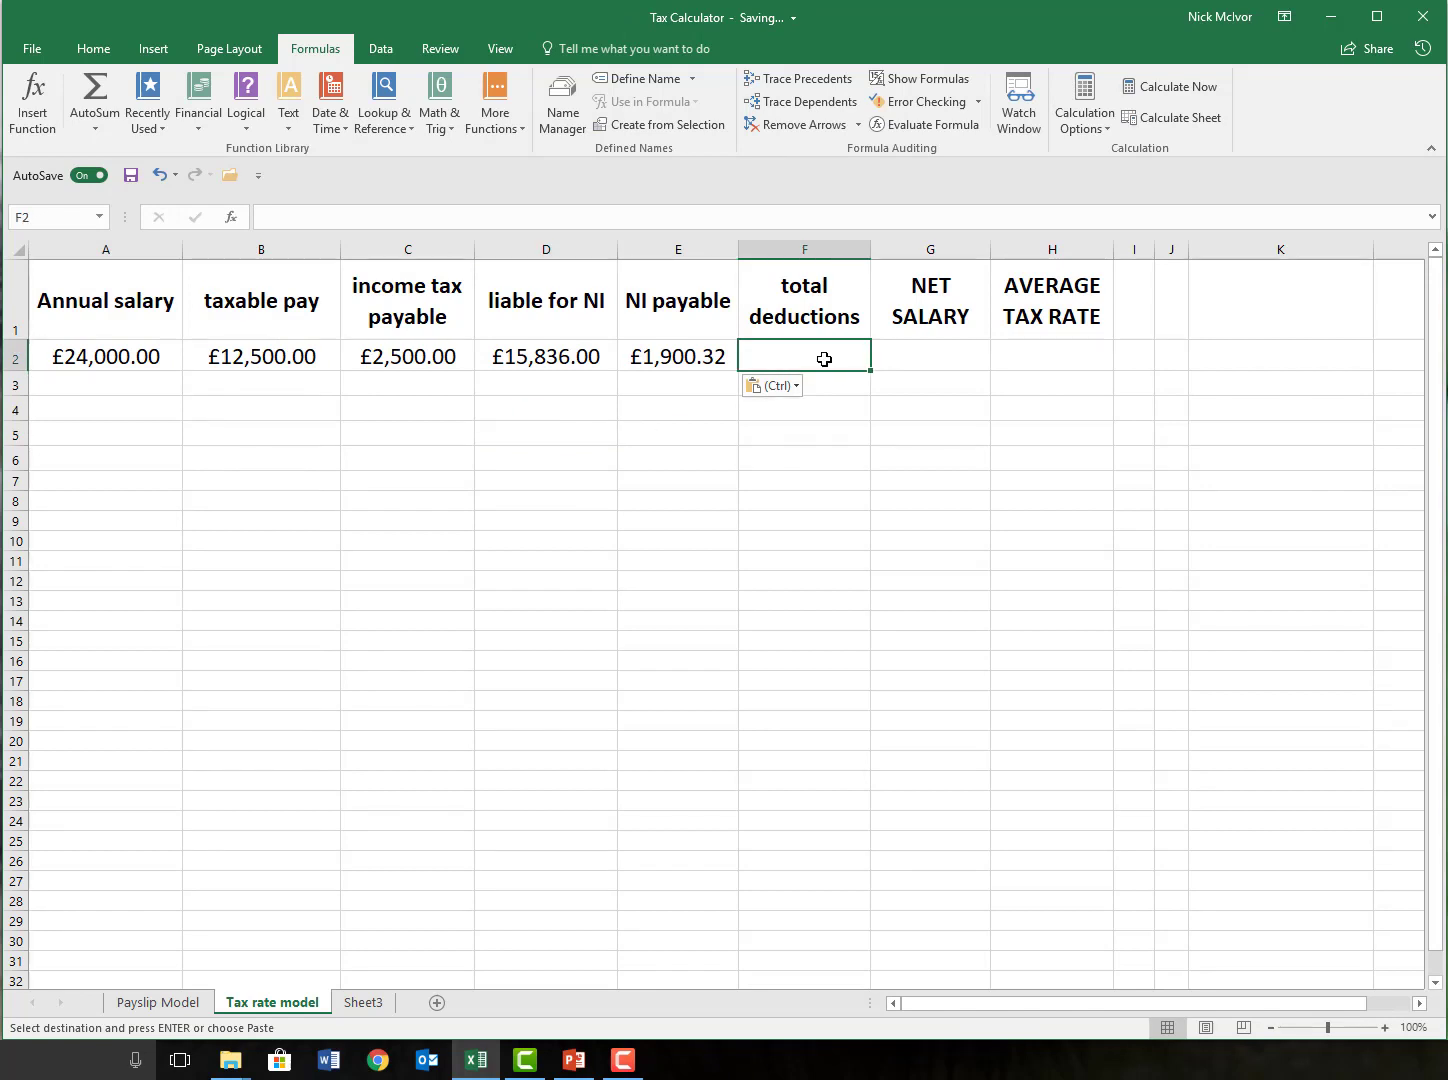
{"action": "type", "text": "="}
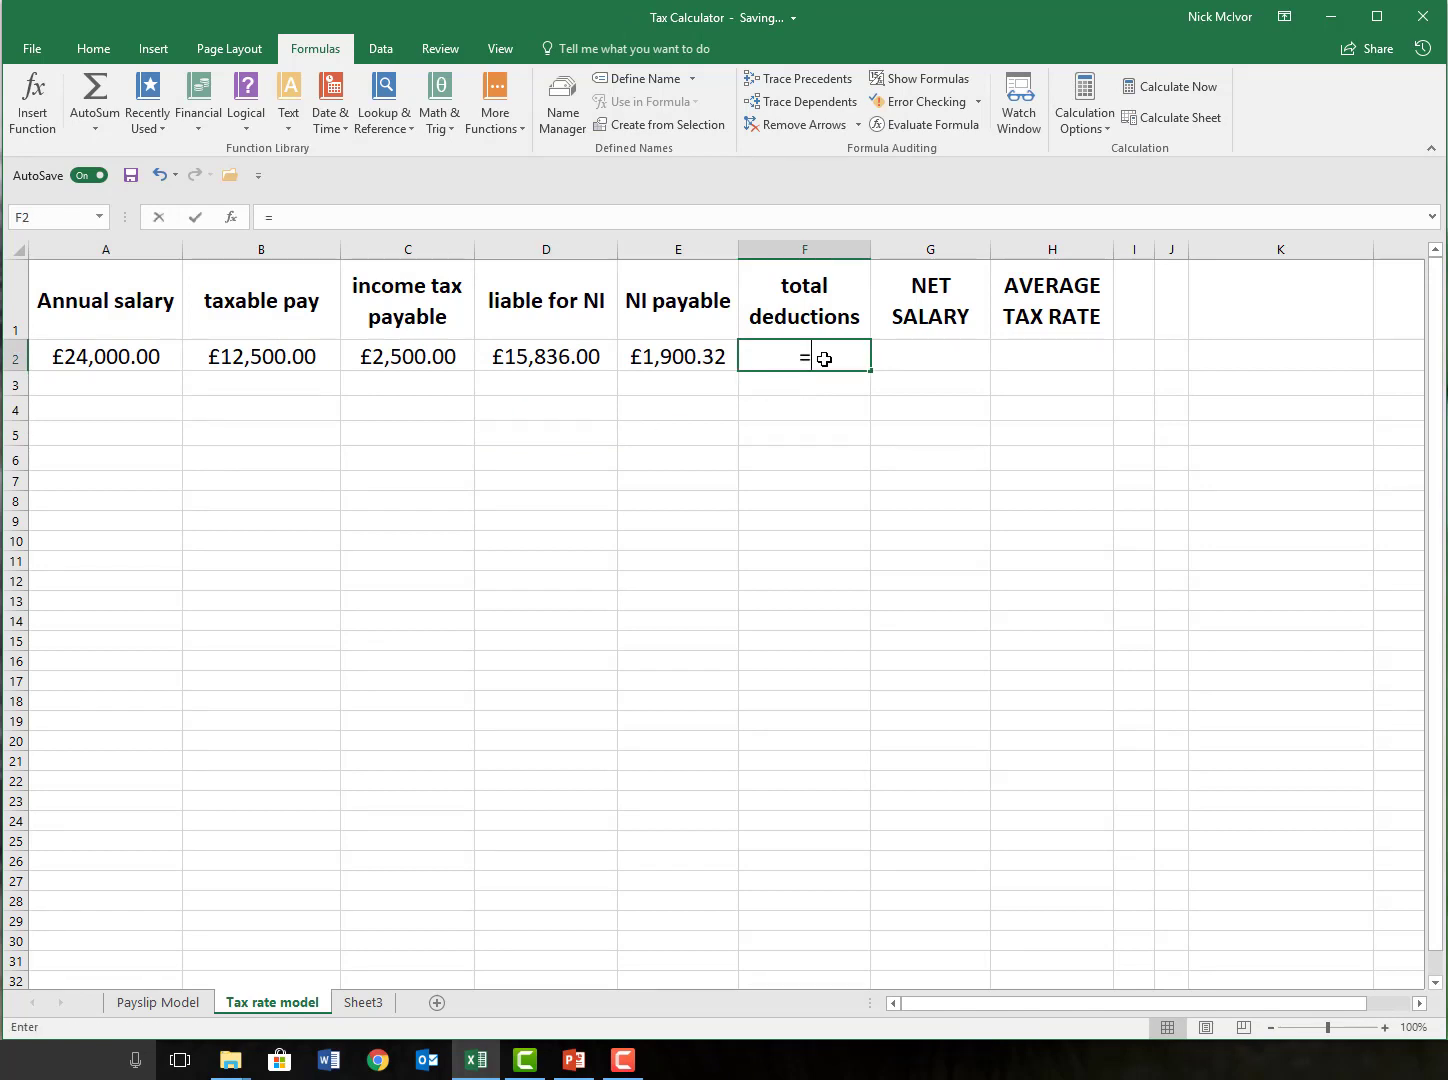
{"action": "left_click", "coordinate": [409, 353]}
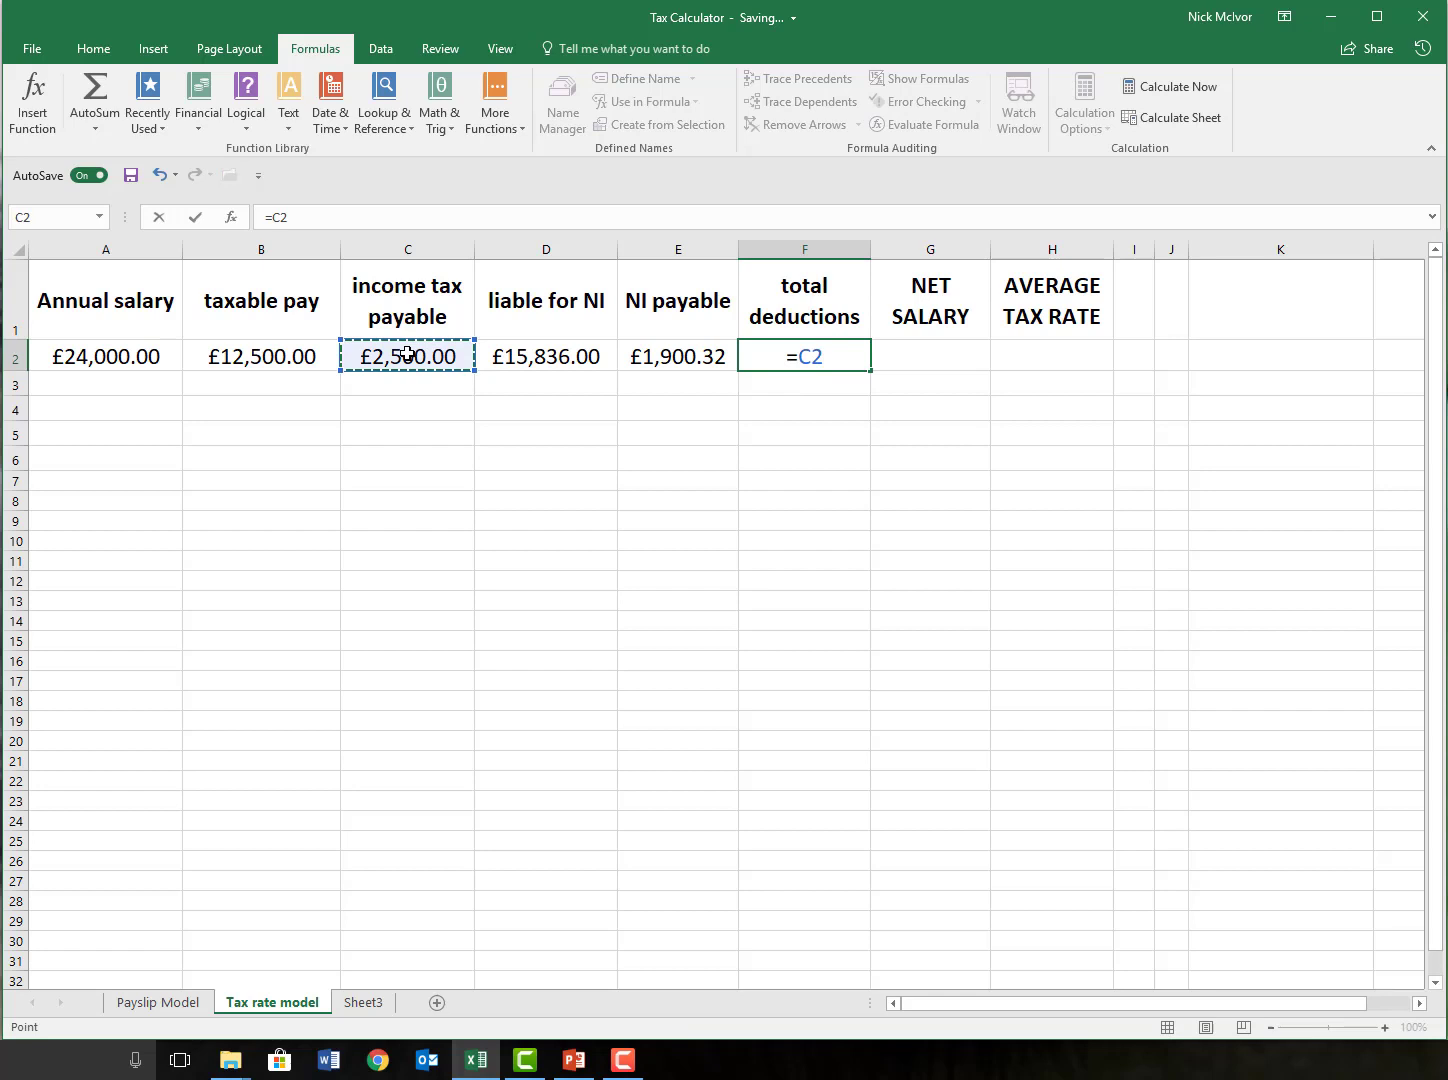
{"action": "type", "text": "+"}
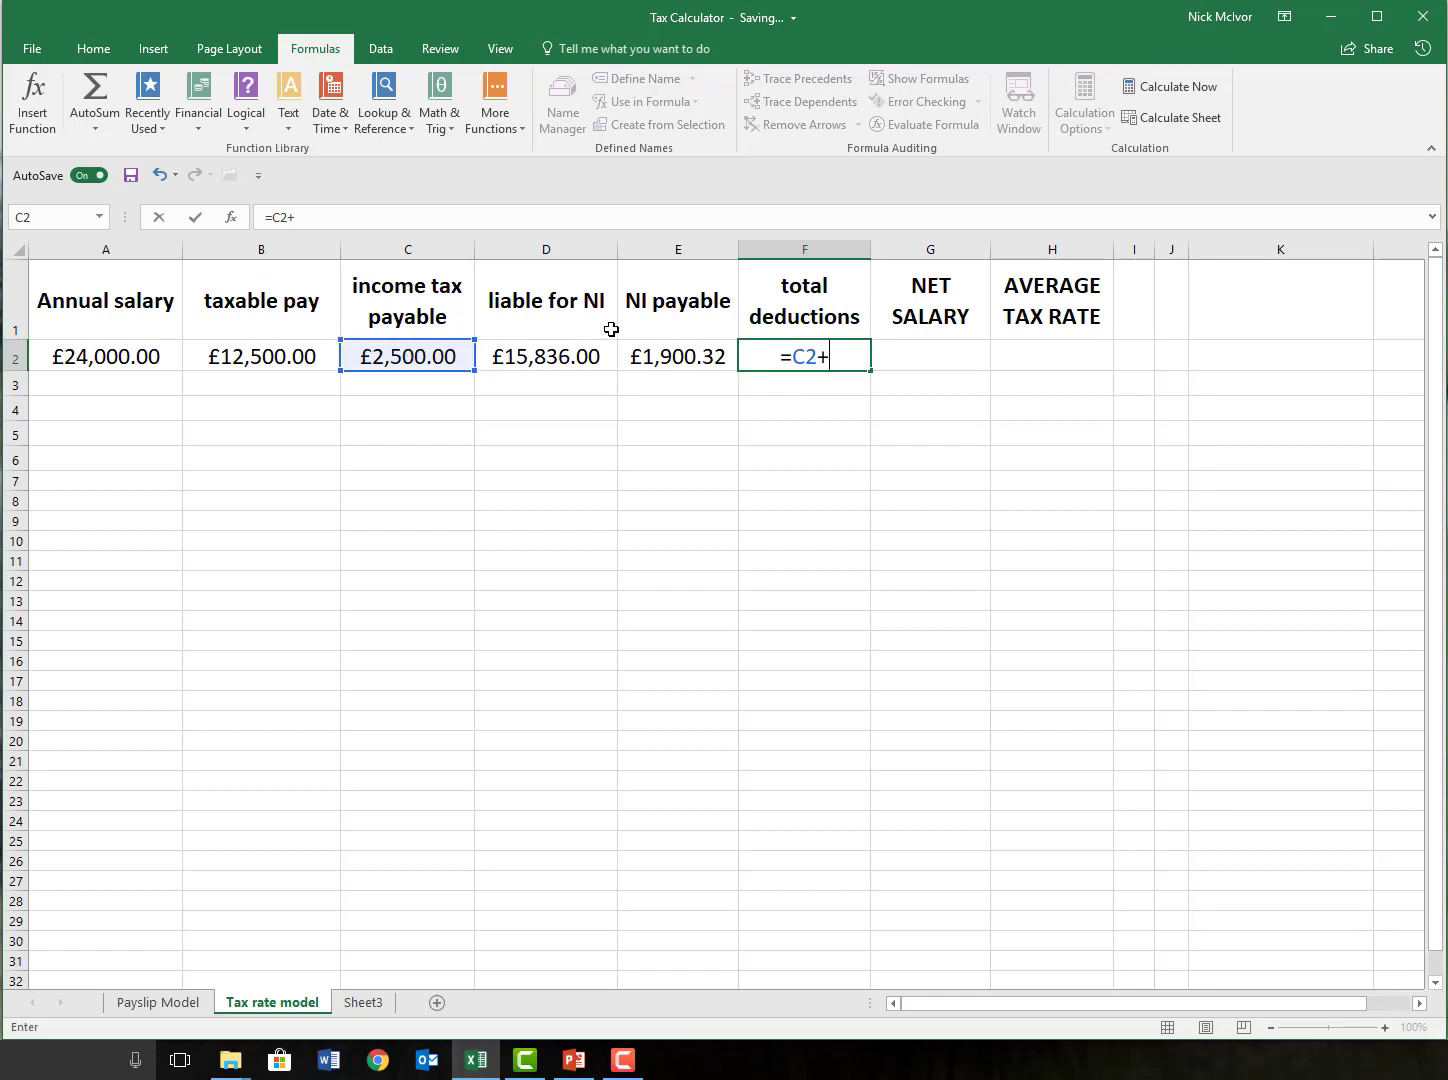
{"action": "left_click", "coordinate": [662, 350]}
{"action": "key", "text": "Tab"}
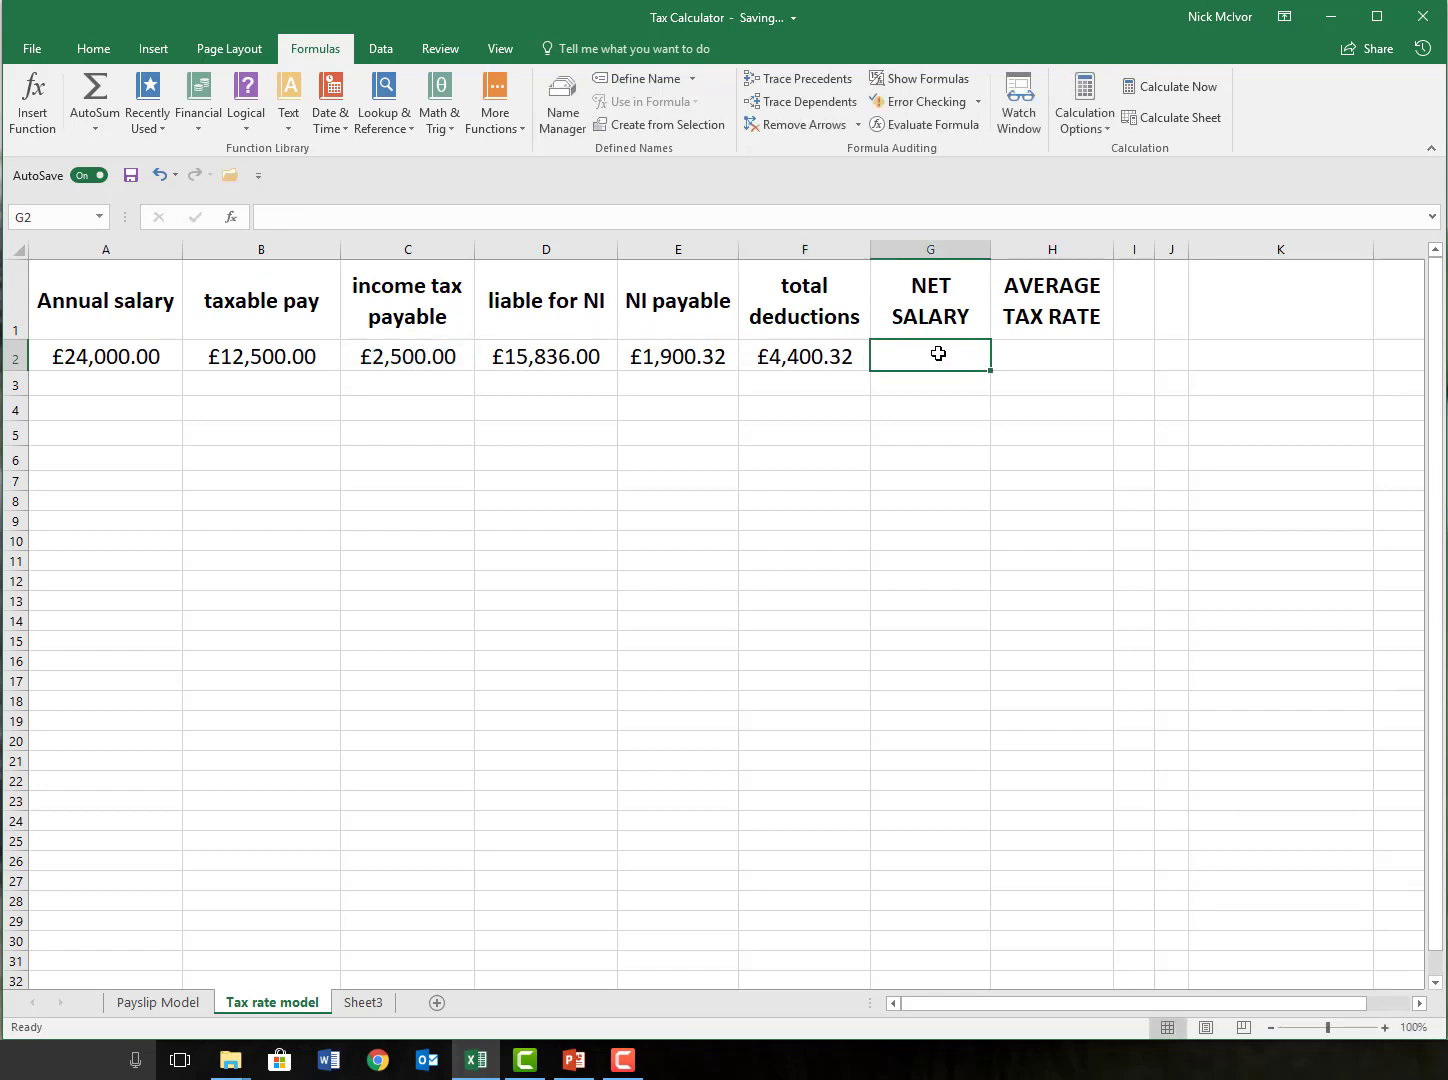
Step: Enter net salary in G2 as =A2-C2-E2, giving £19,599.68
{"action": "type", "text": "="}
{"action": "left_click", "coordinate": [96, 351]}
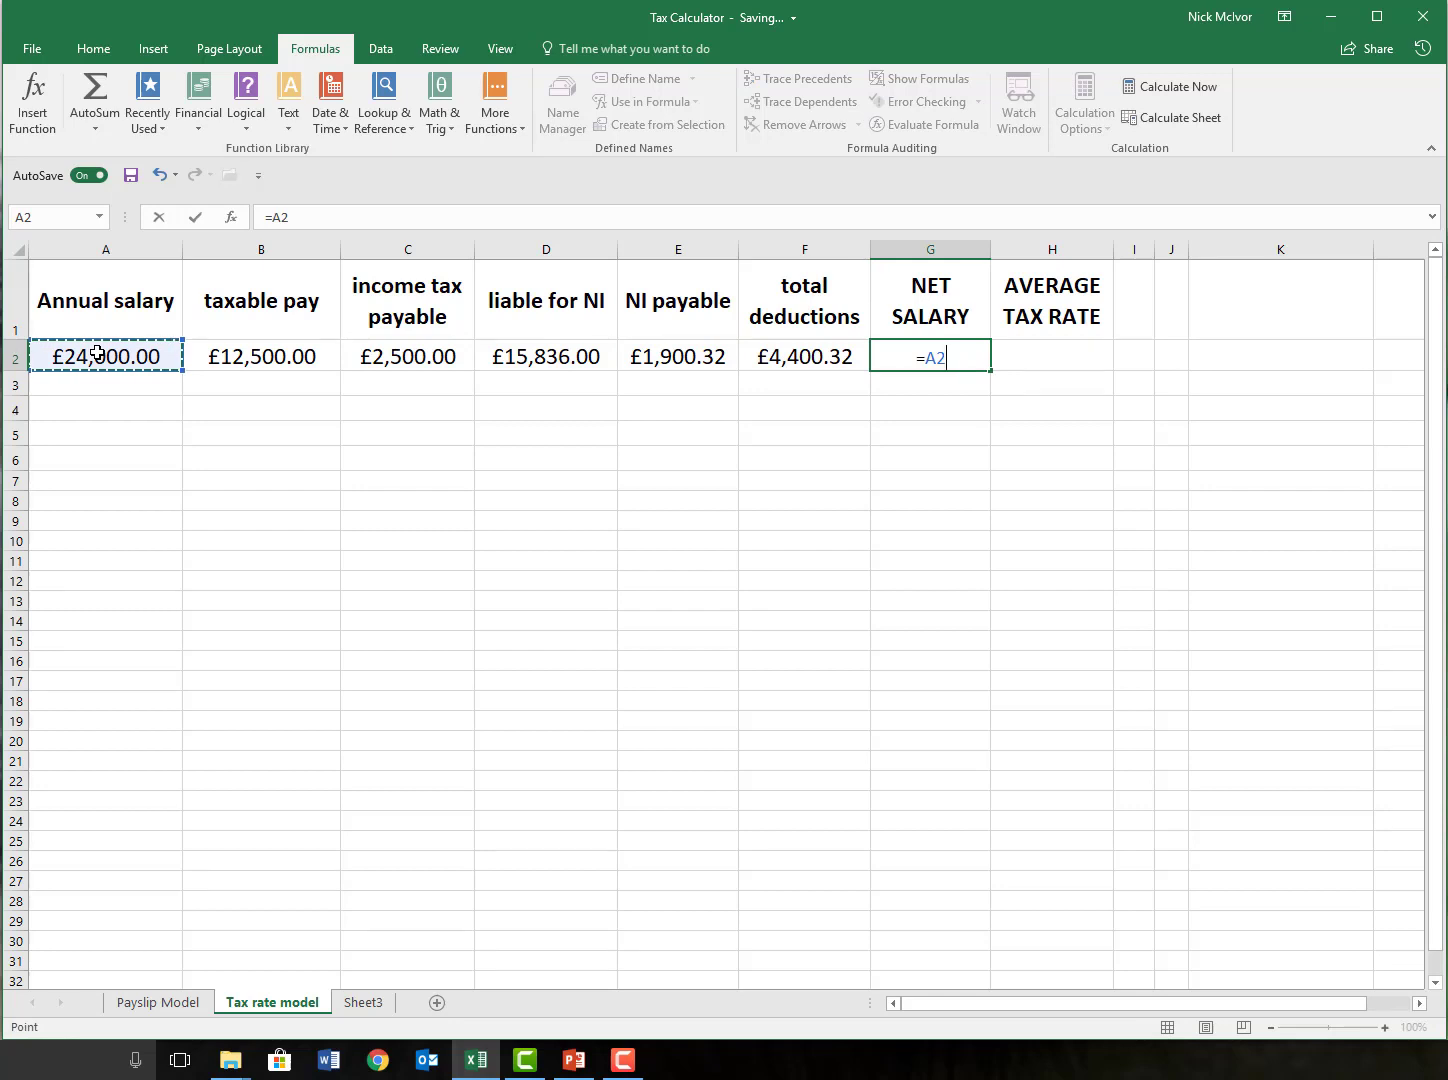
{"action": "type", "text": "-"}
{"action": "left_click", "coordinate": [391, 357]}
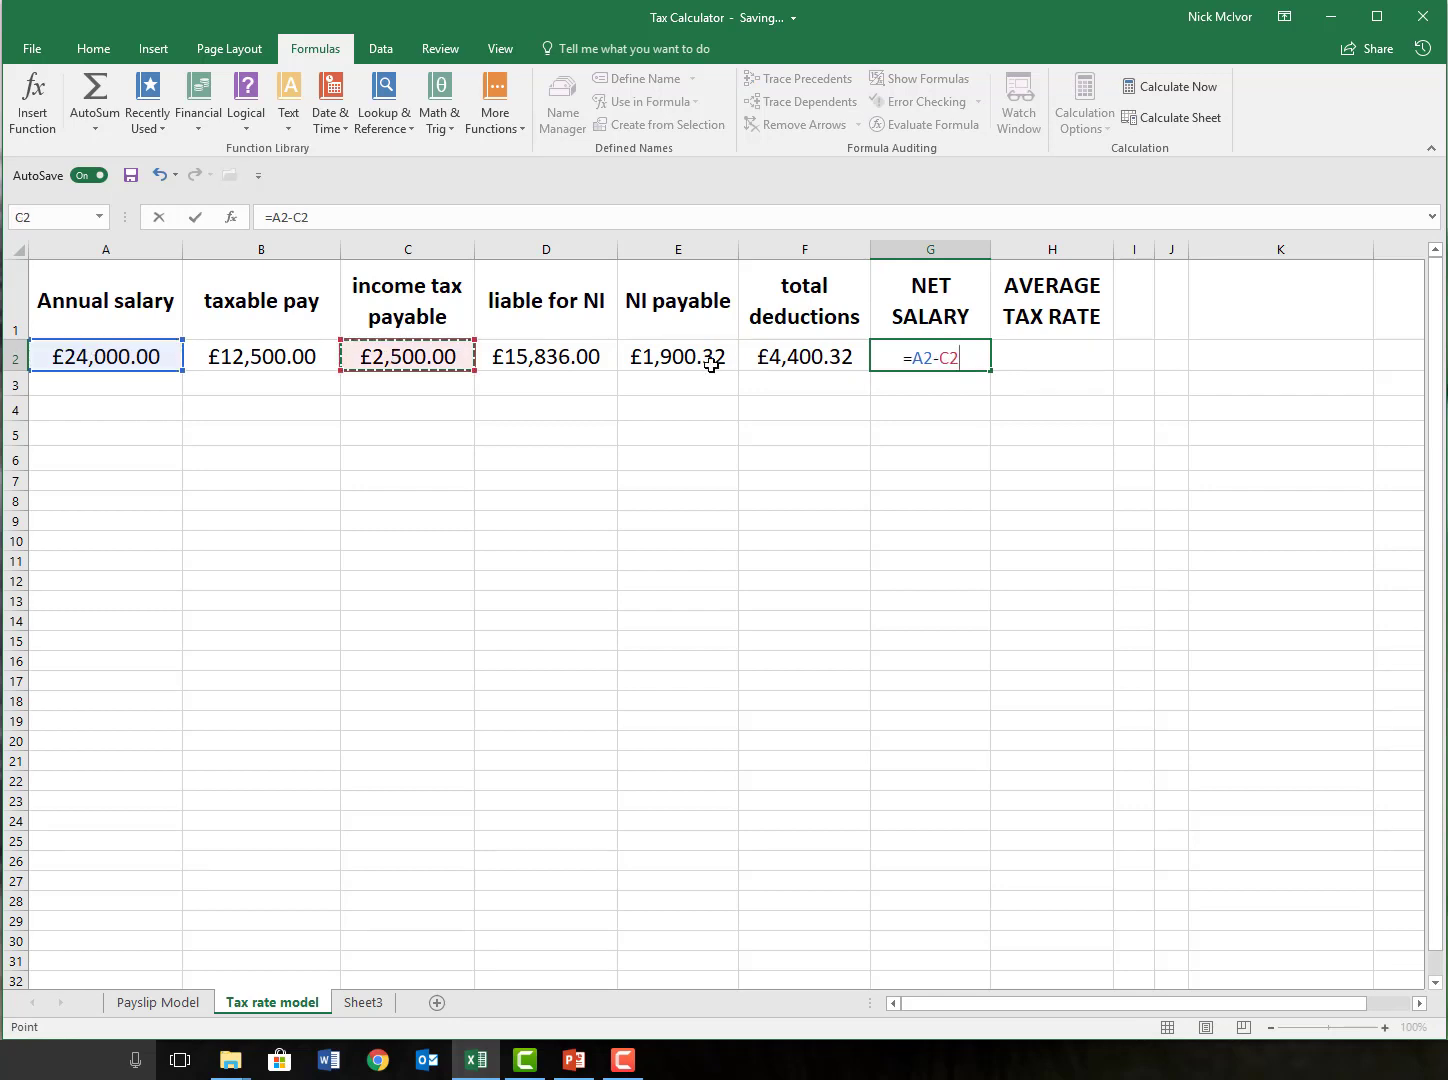
{"action": "type", "text": "-"}
{"action": "left_click", "coordinate": [698, 366]}
{"action": "key", "text": "Return"}
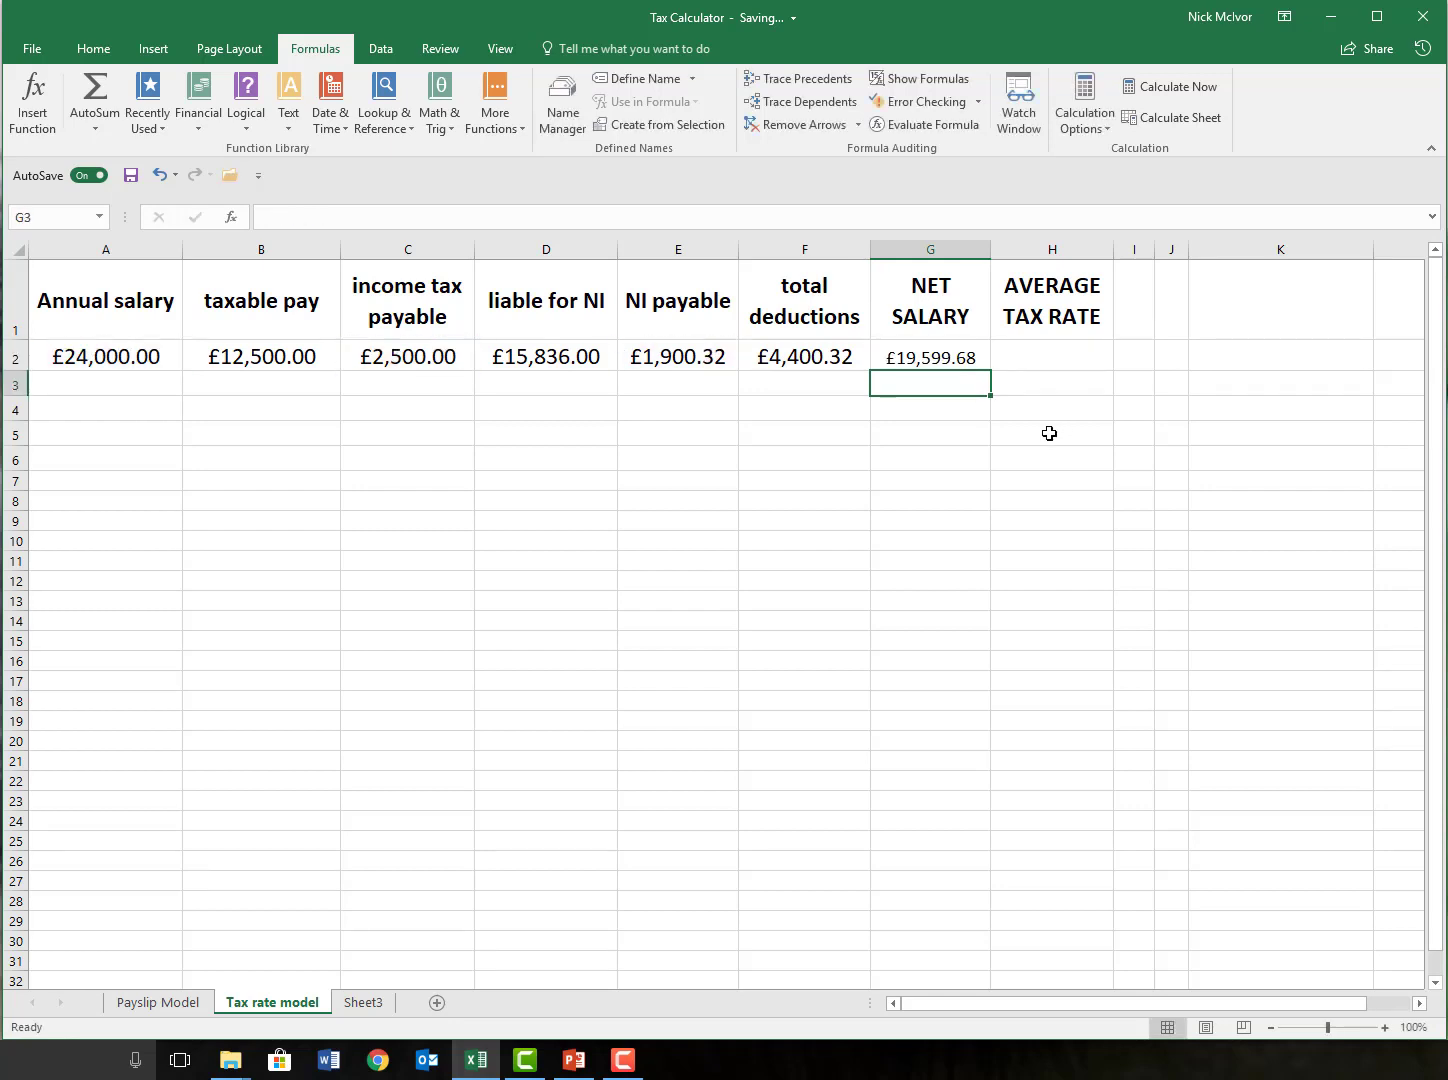
Step: Enter the average tax rate in H2 as =F2/A2, showing 18%
{"action": "left_click", "coordinate": [1041, 358]}
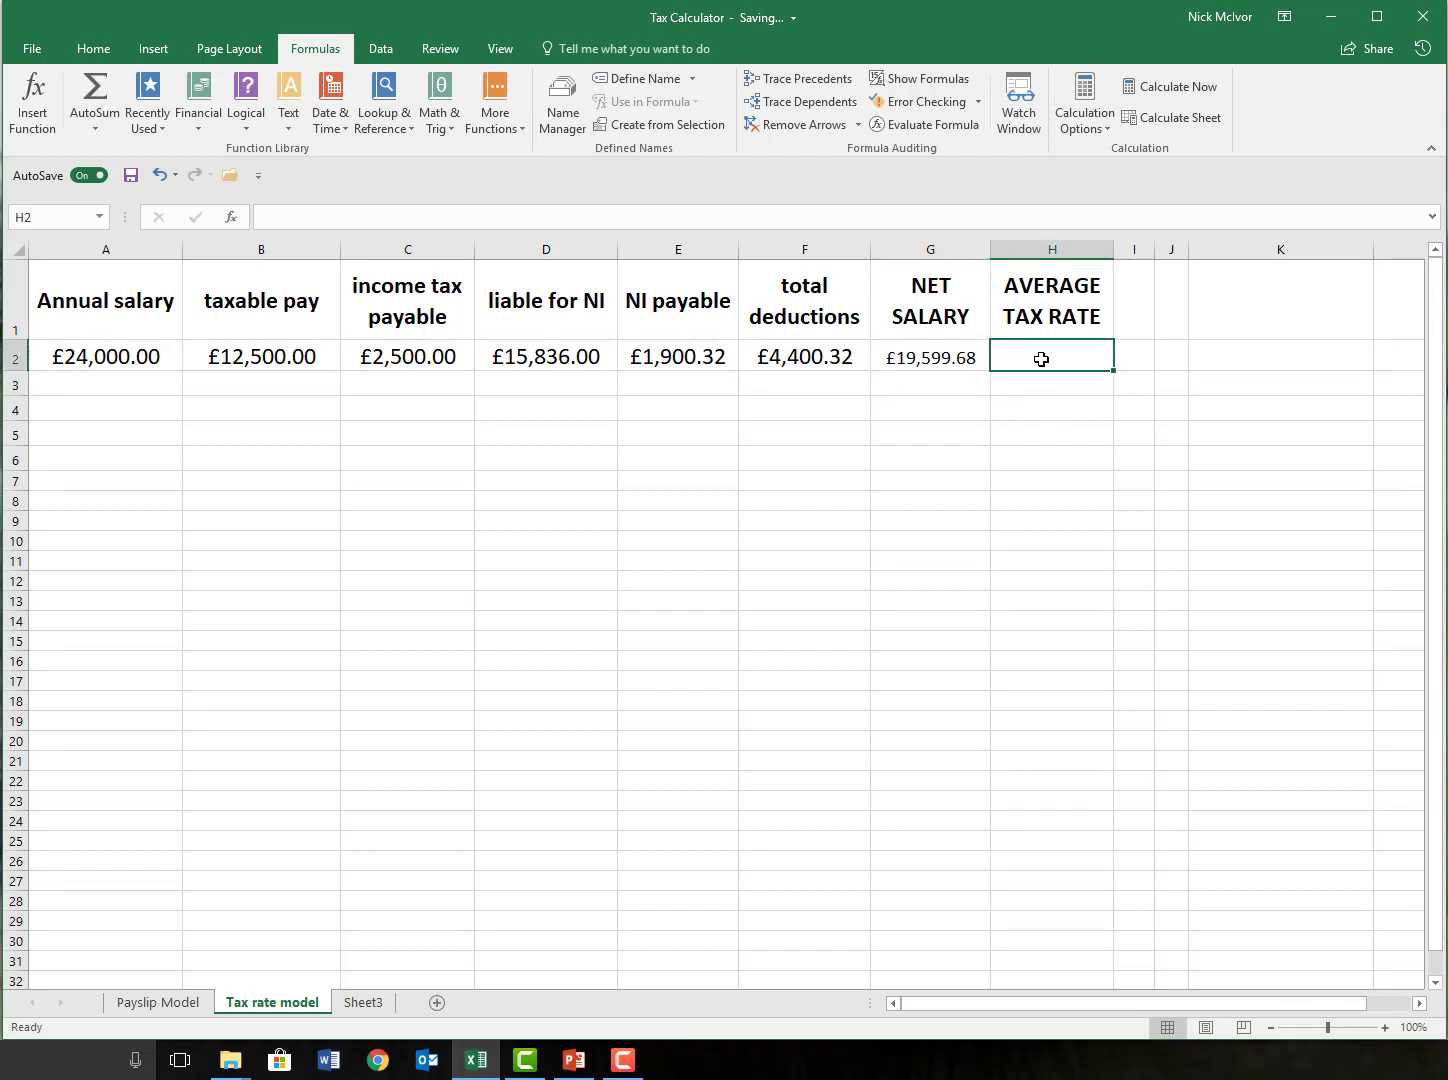
{"action": "type", "text": "="}
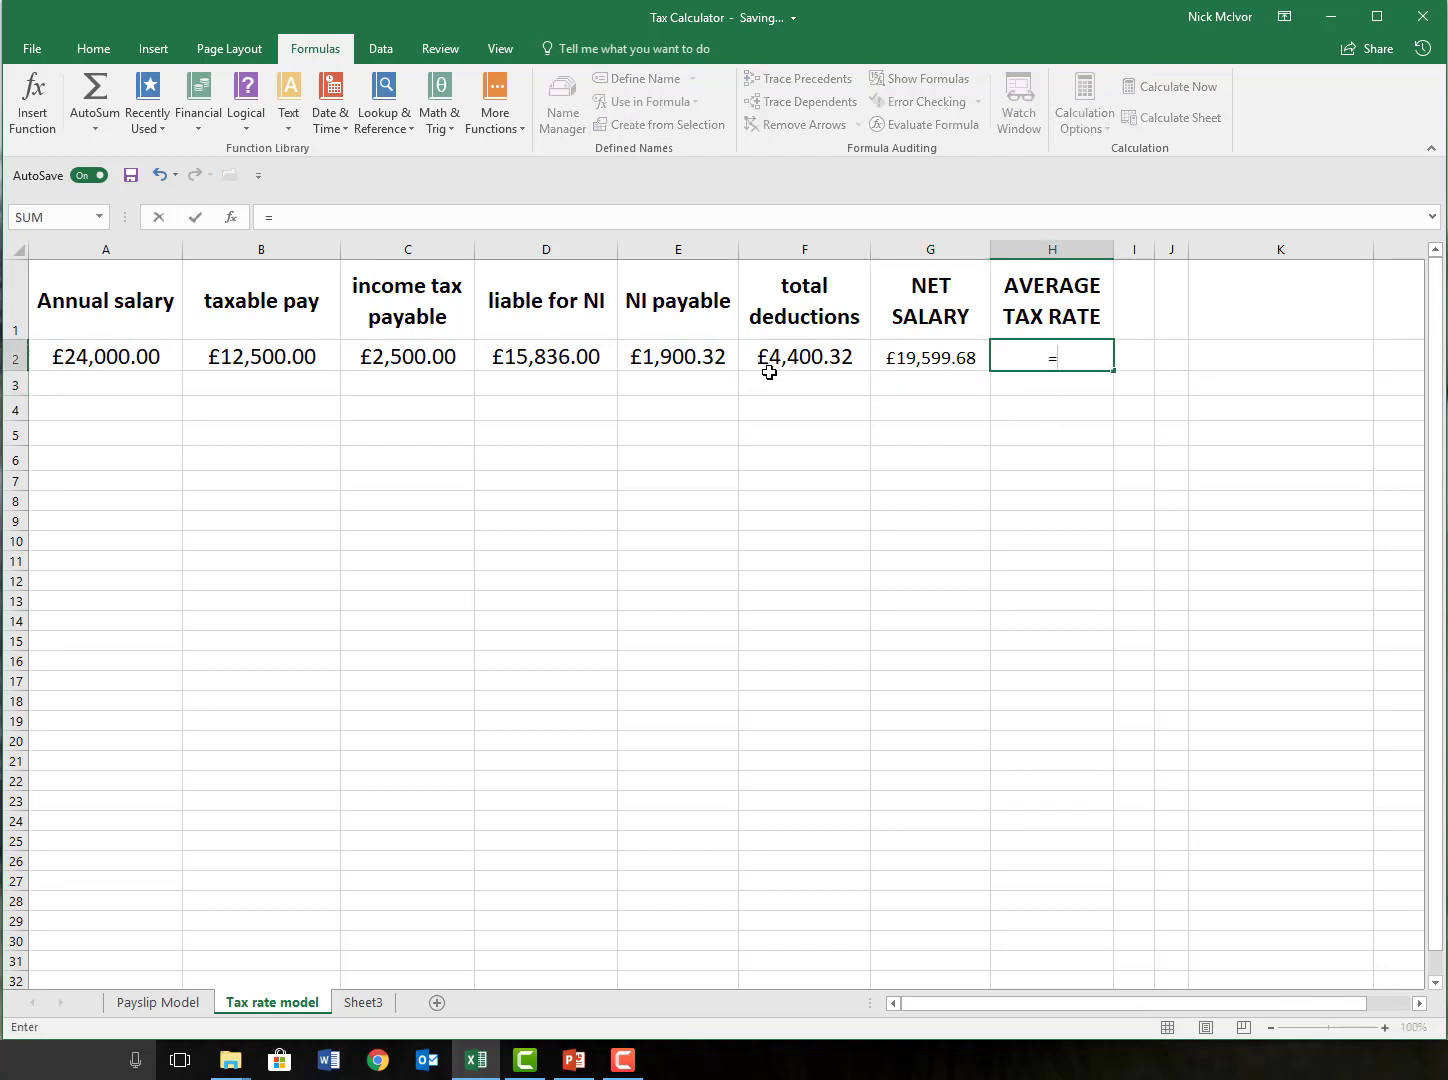
{"action": "left_click", "coordinate": [824, 352]}
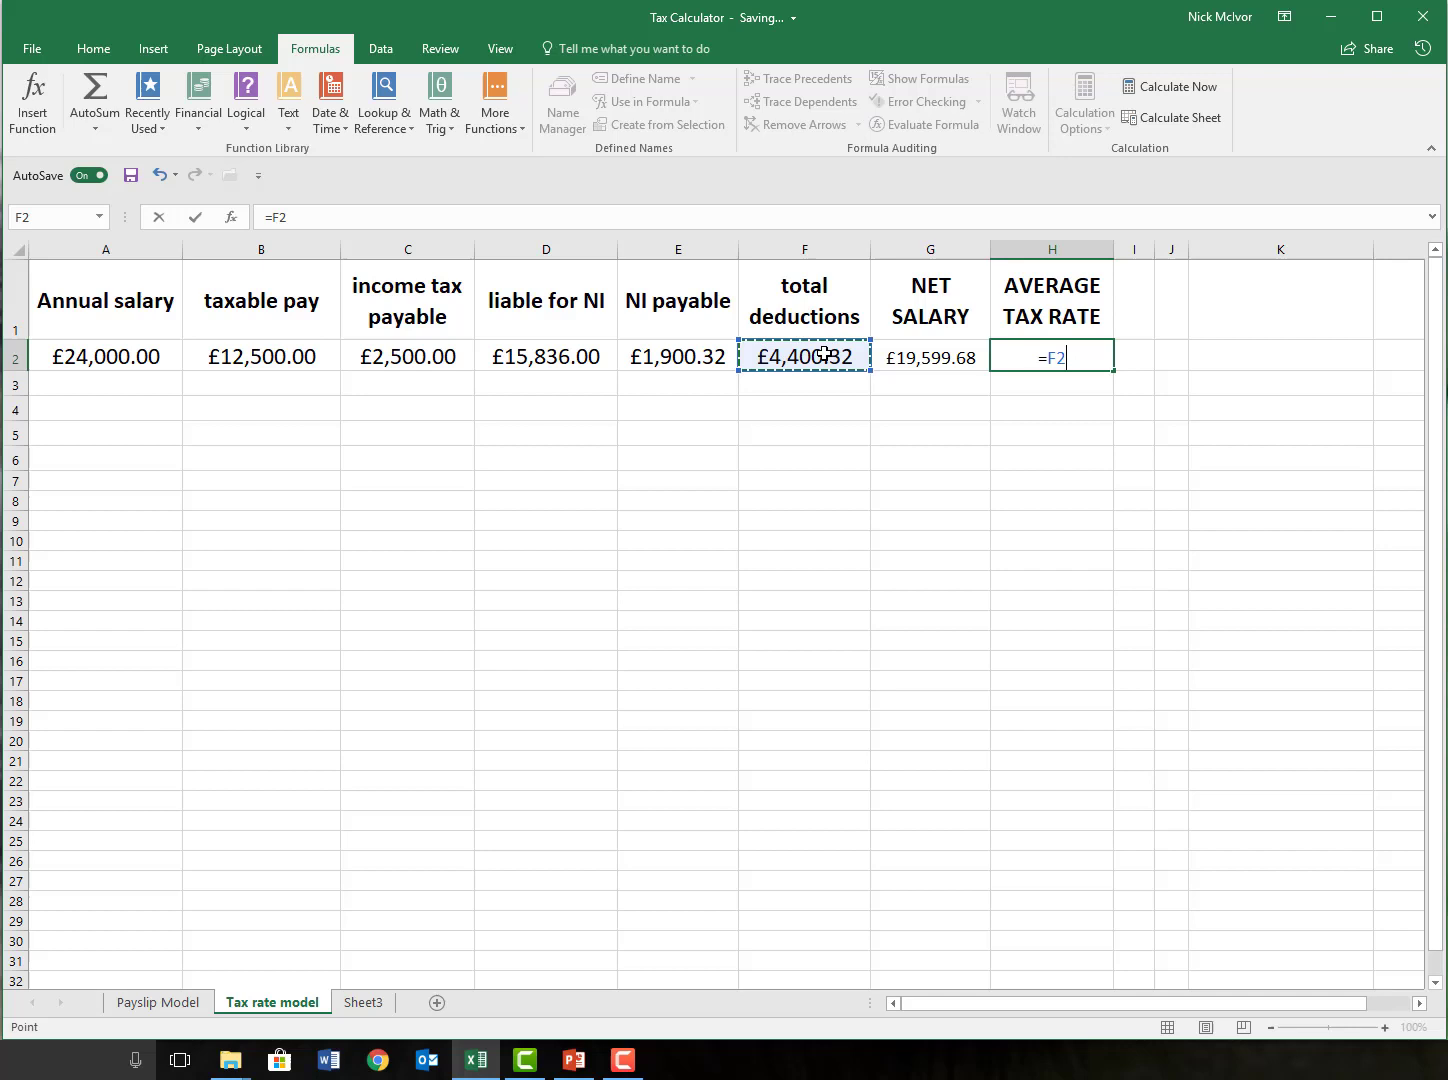
{"action": "type", "text": "/"}
{"action": "left_click", "coordinate": [98, 356]}
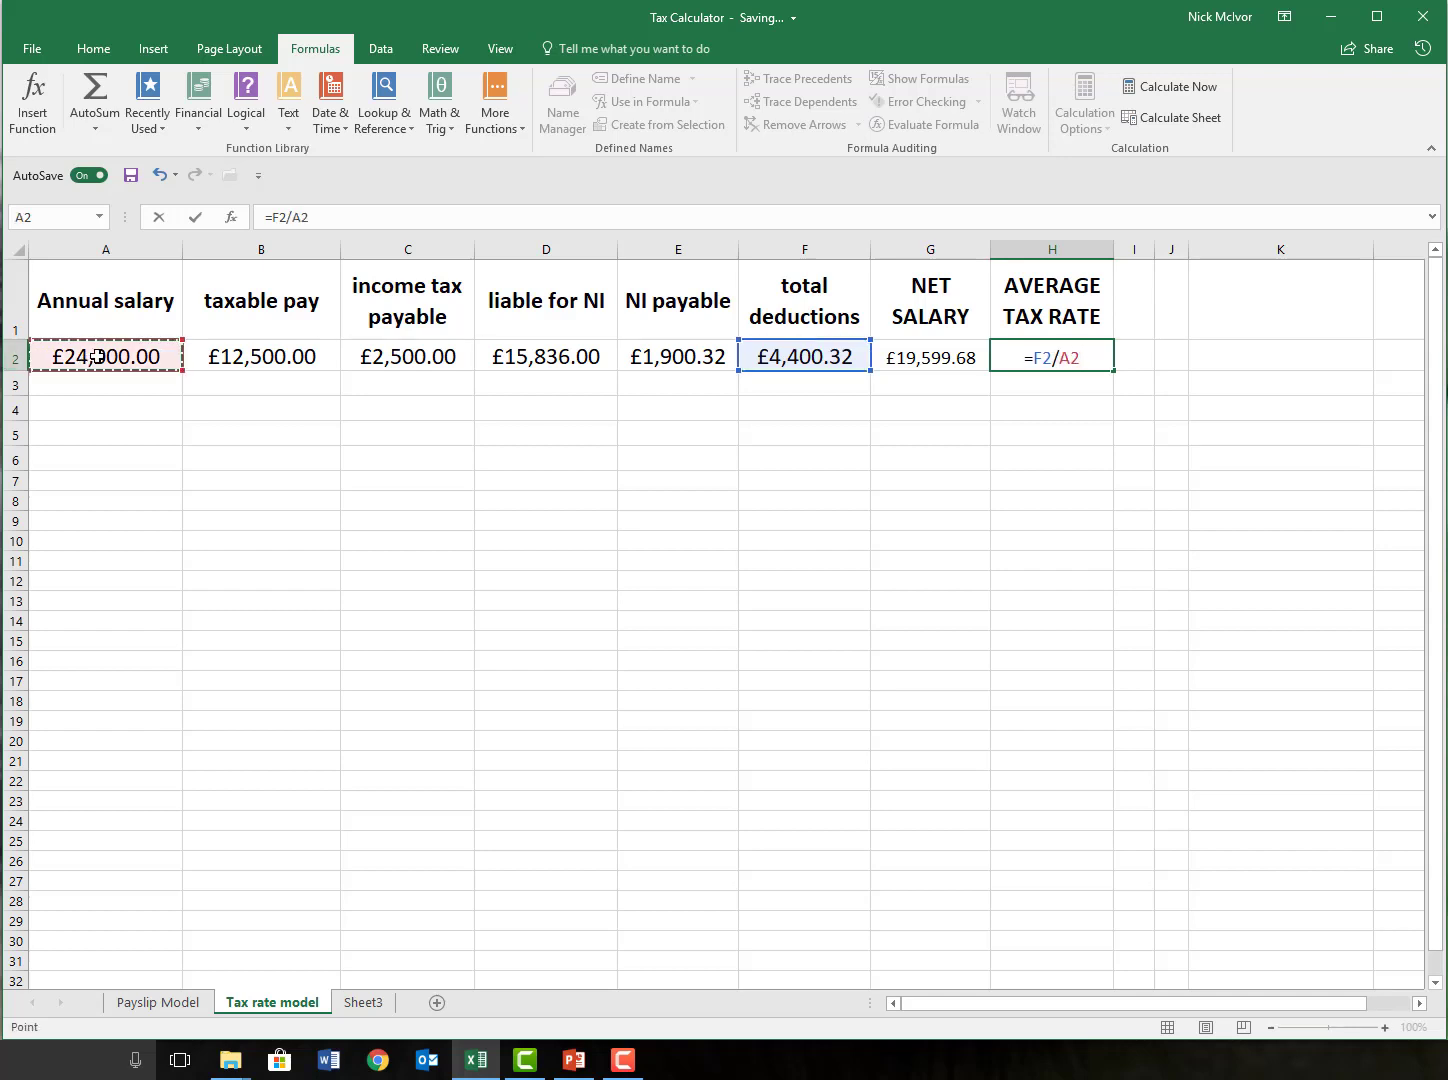
{"action": "key", "text": "Return"}
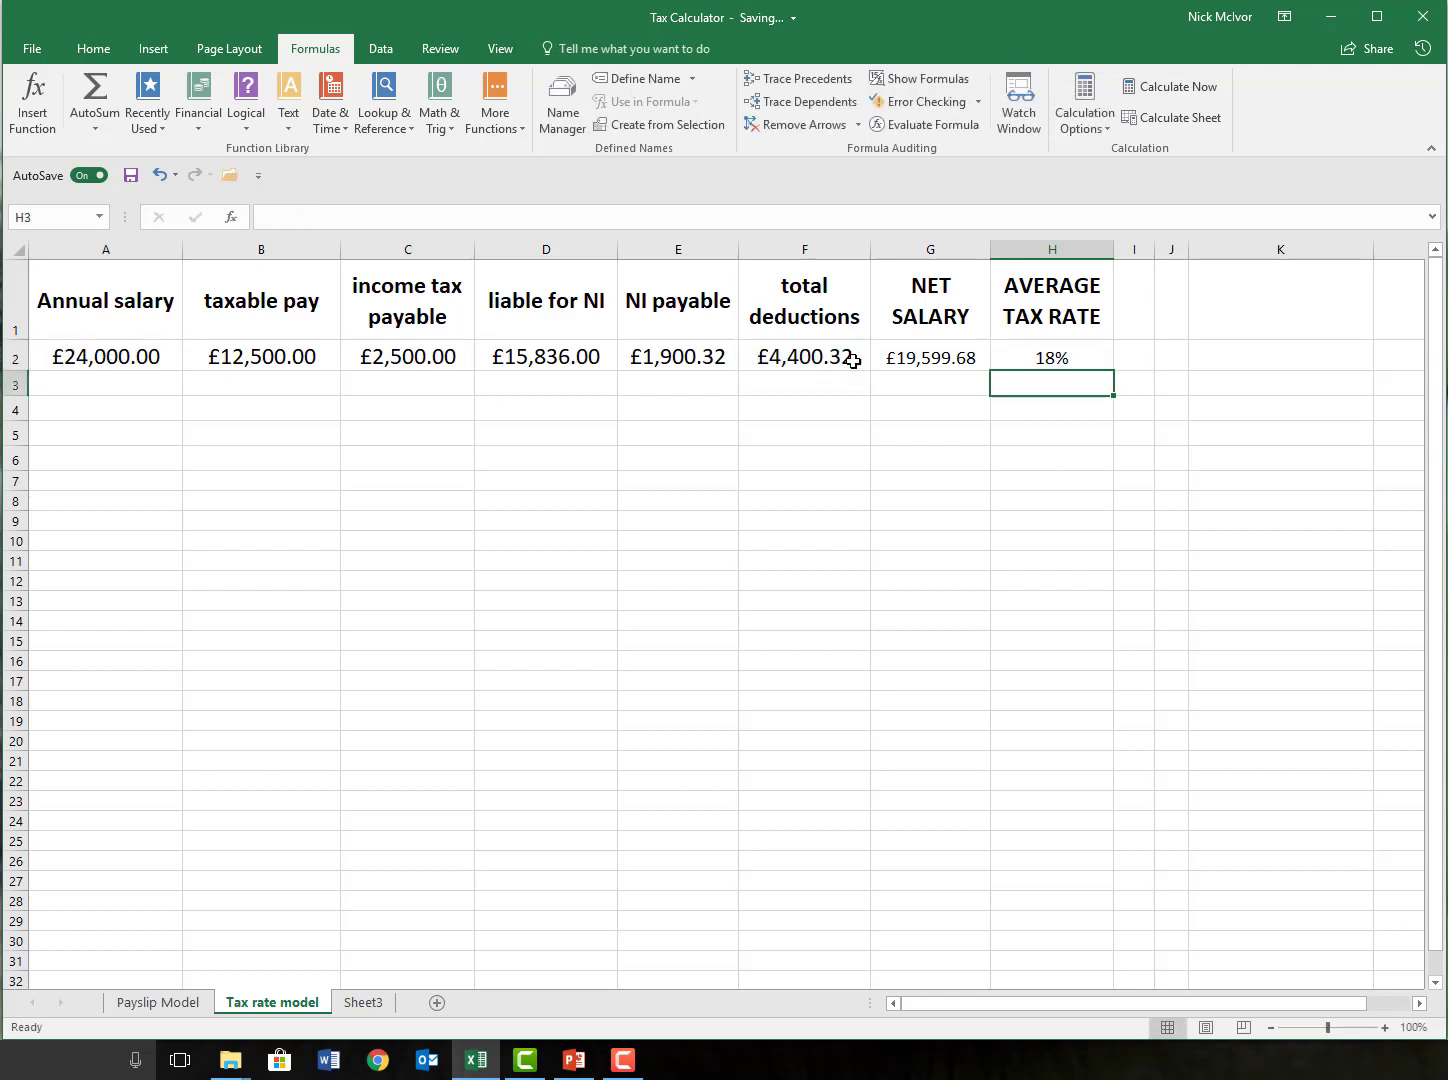
{"action": "left_click", "coordinate": [1052, 357]}
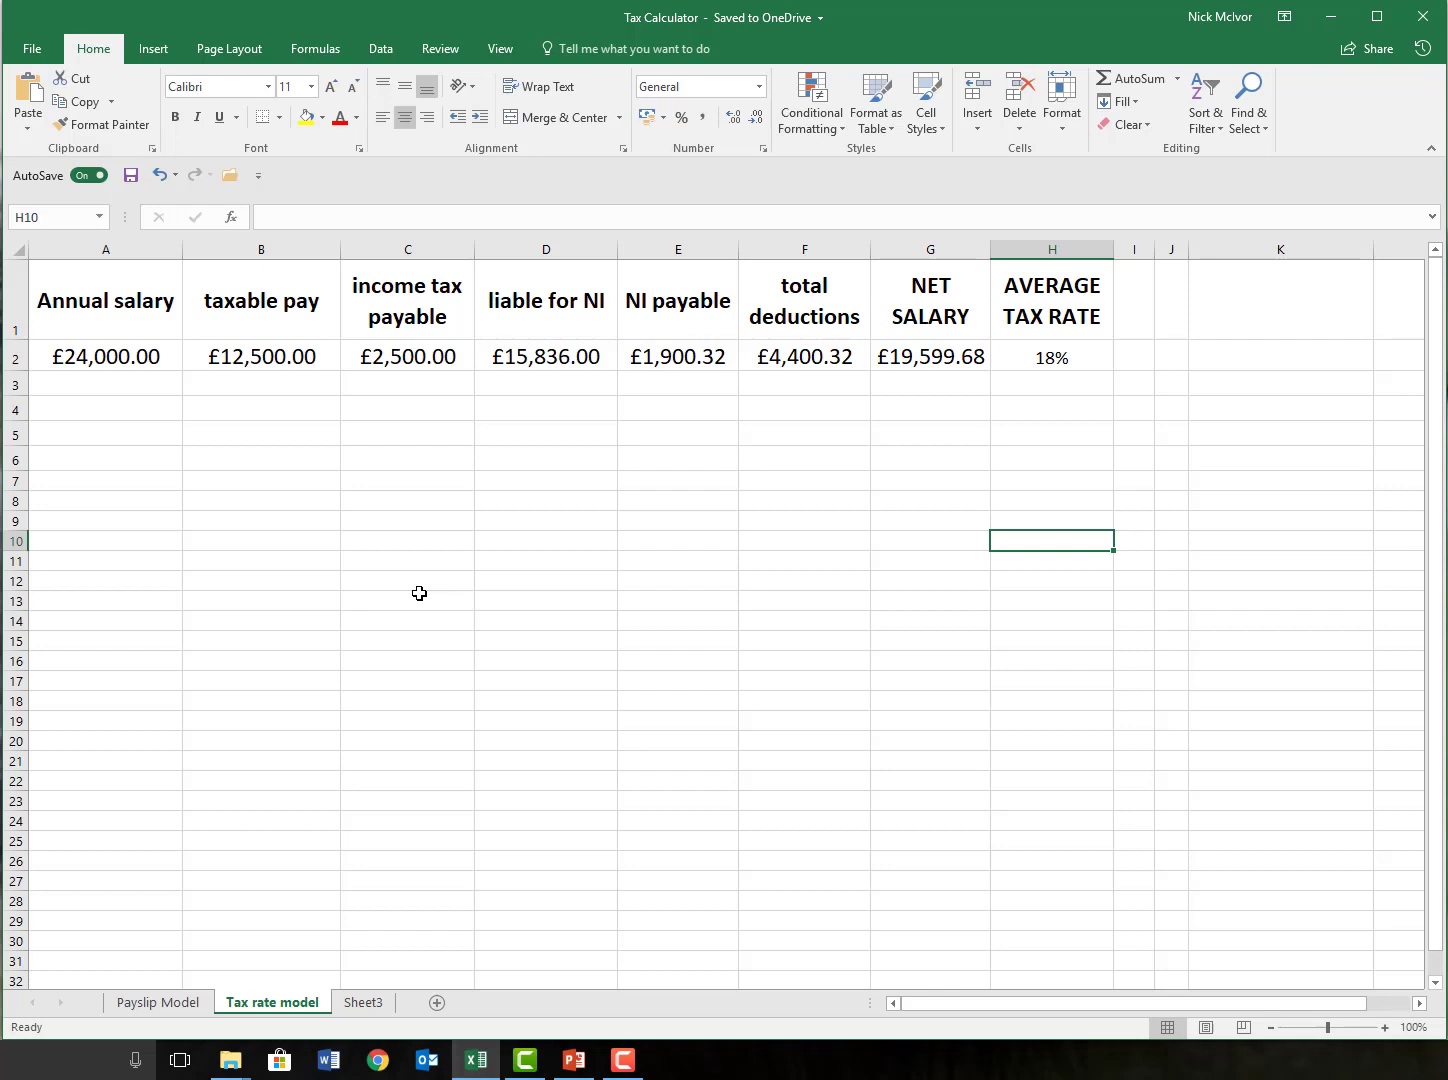
{"action": "double_click", "coordinate": [411, 358]}
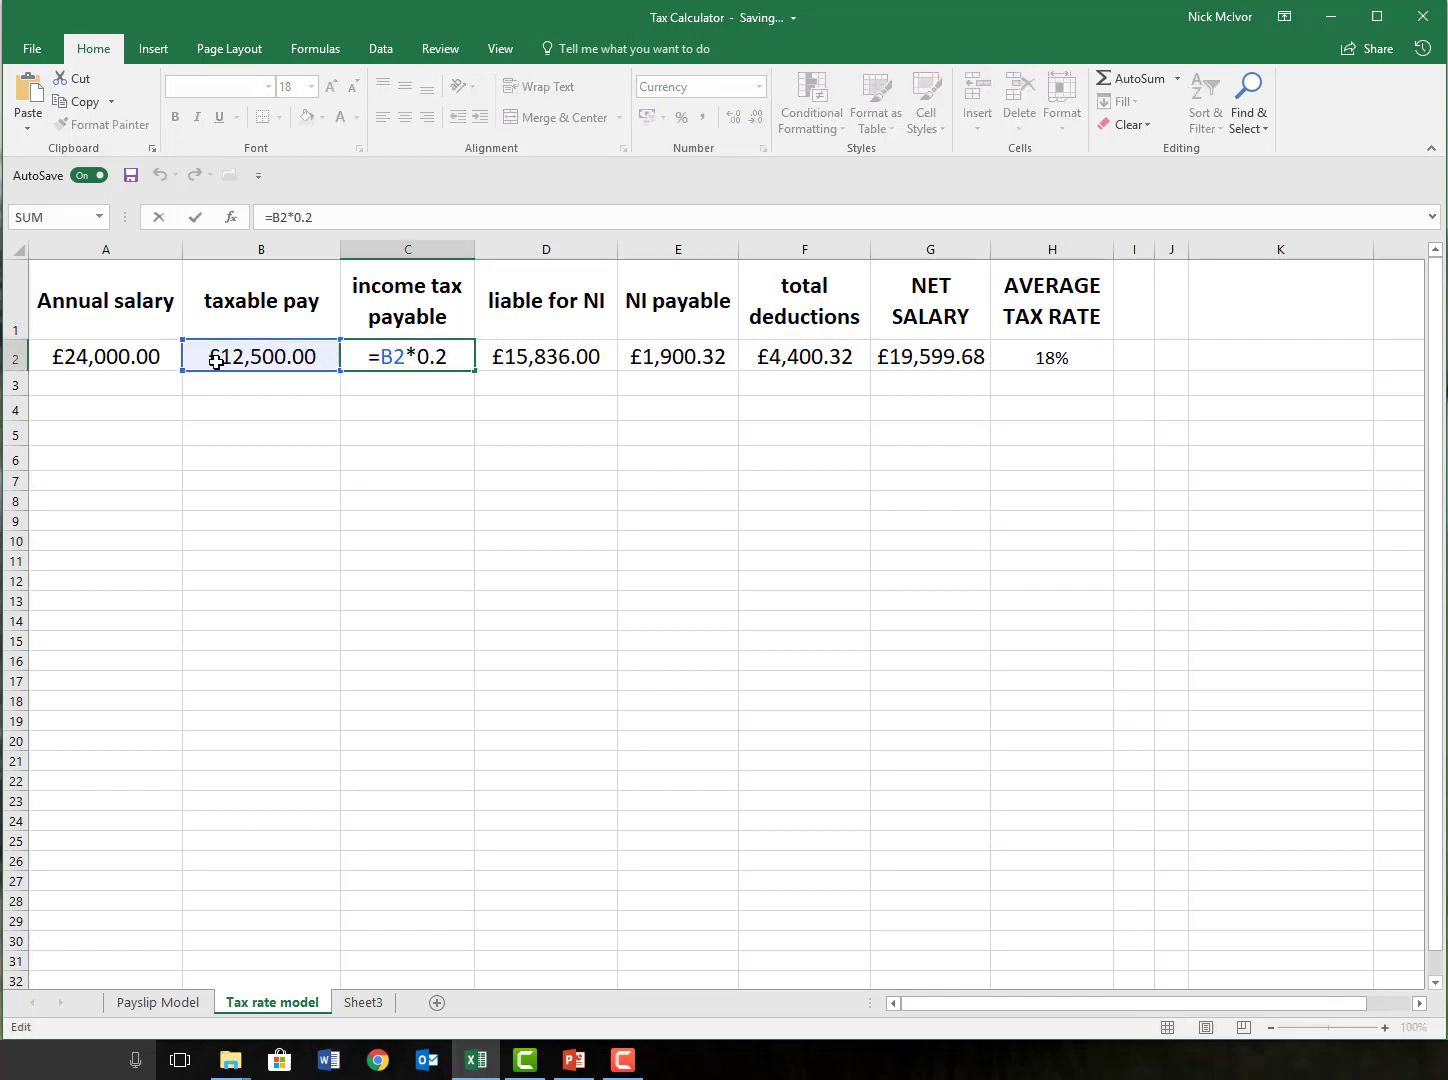
{"action": "key", "text": "Escape"}
{"action": "left_click", "coordinate": [275, 357]}
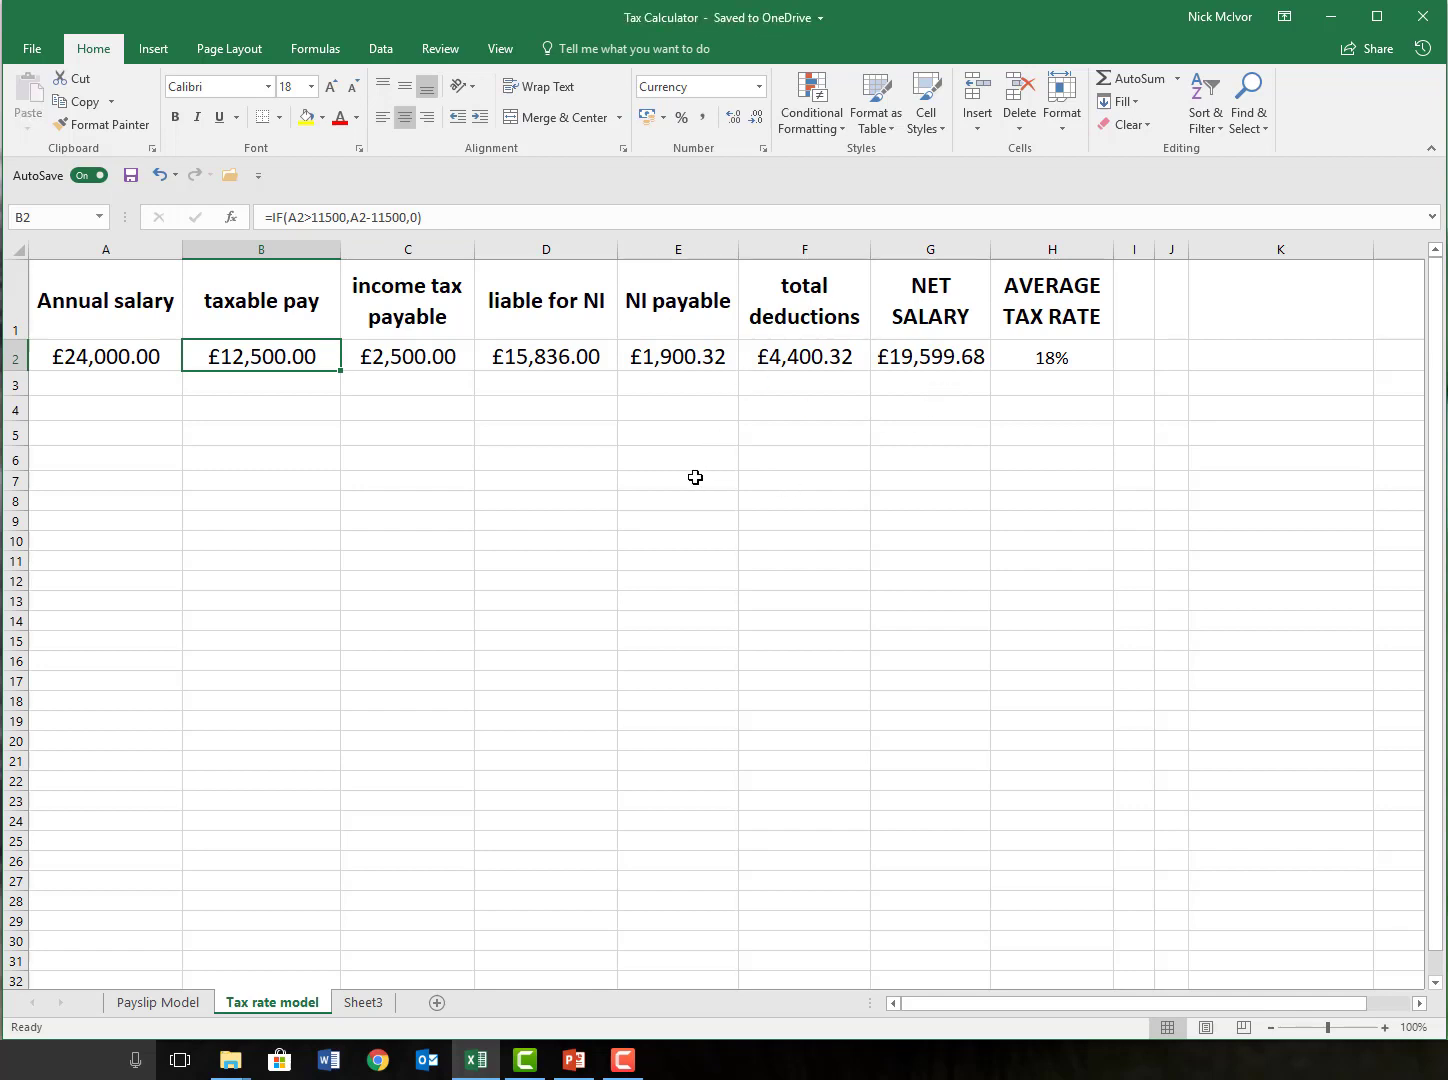
{"action": "left_click", "coordinate": [1250, 349]}
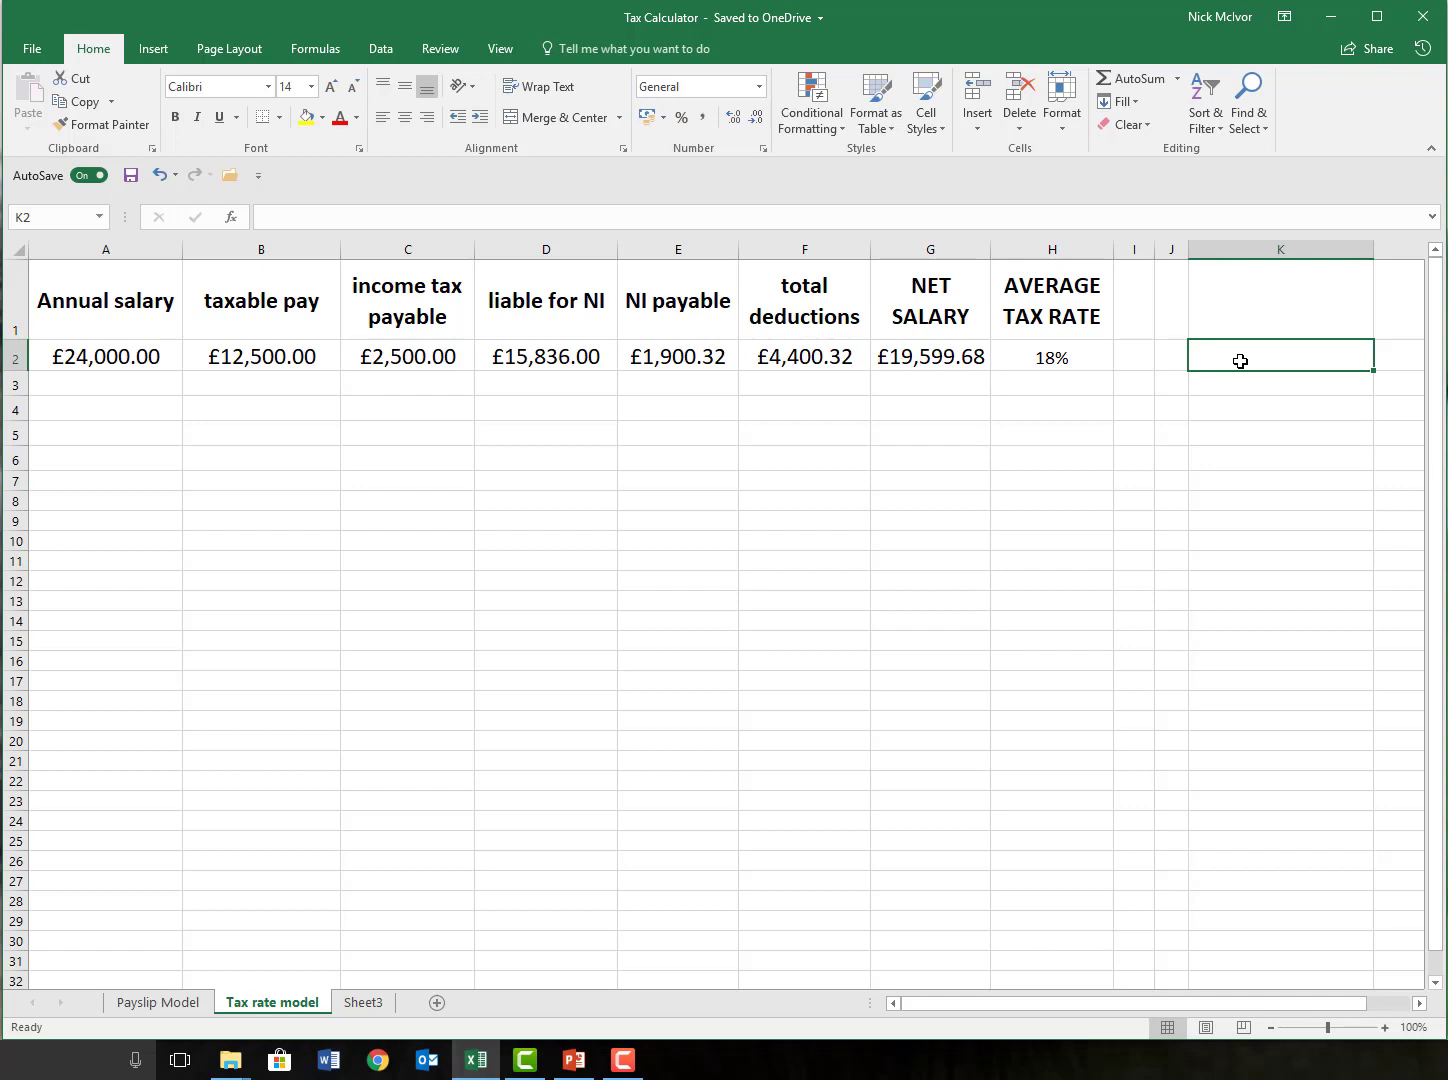
Step: Enter Tax Threshold 11500 and Tax rate 20% in K2:L3, autofitting column K
{"action": "type", "text": "Tax Threshold"}
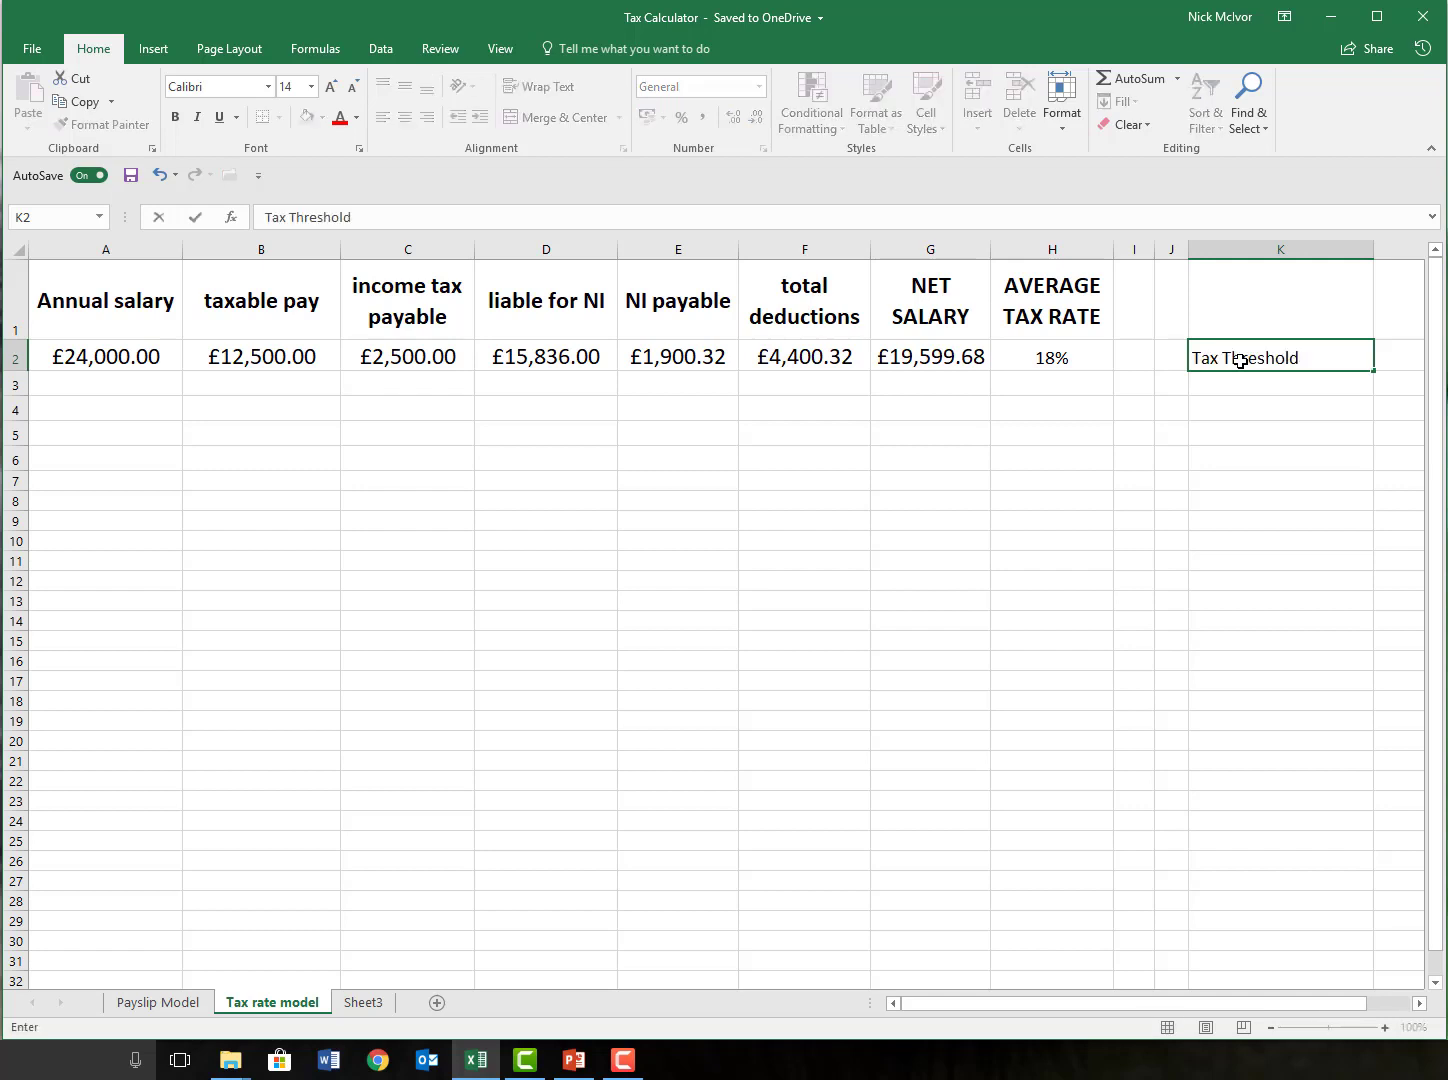
{"action": "left_click", "coordinate": [1409, 360]}
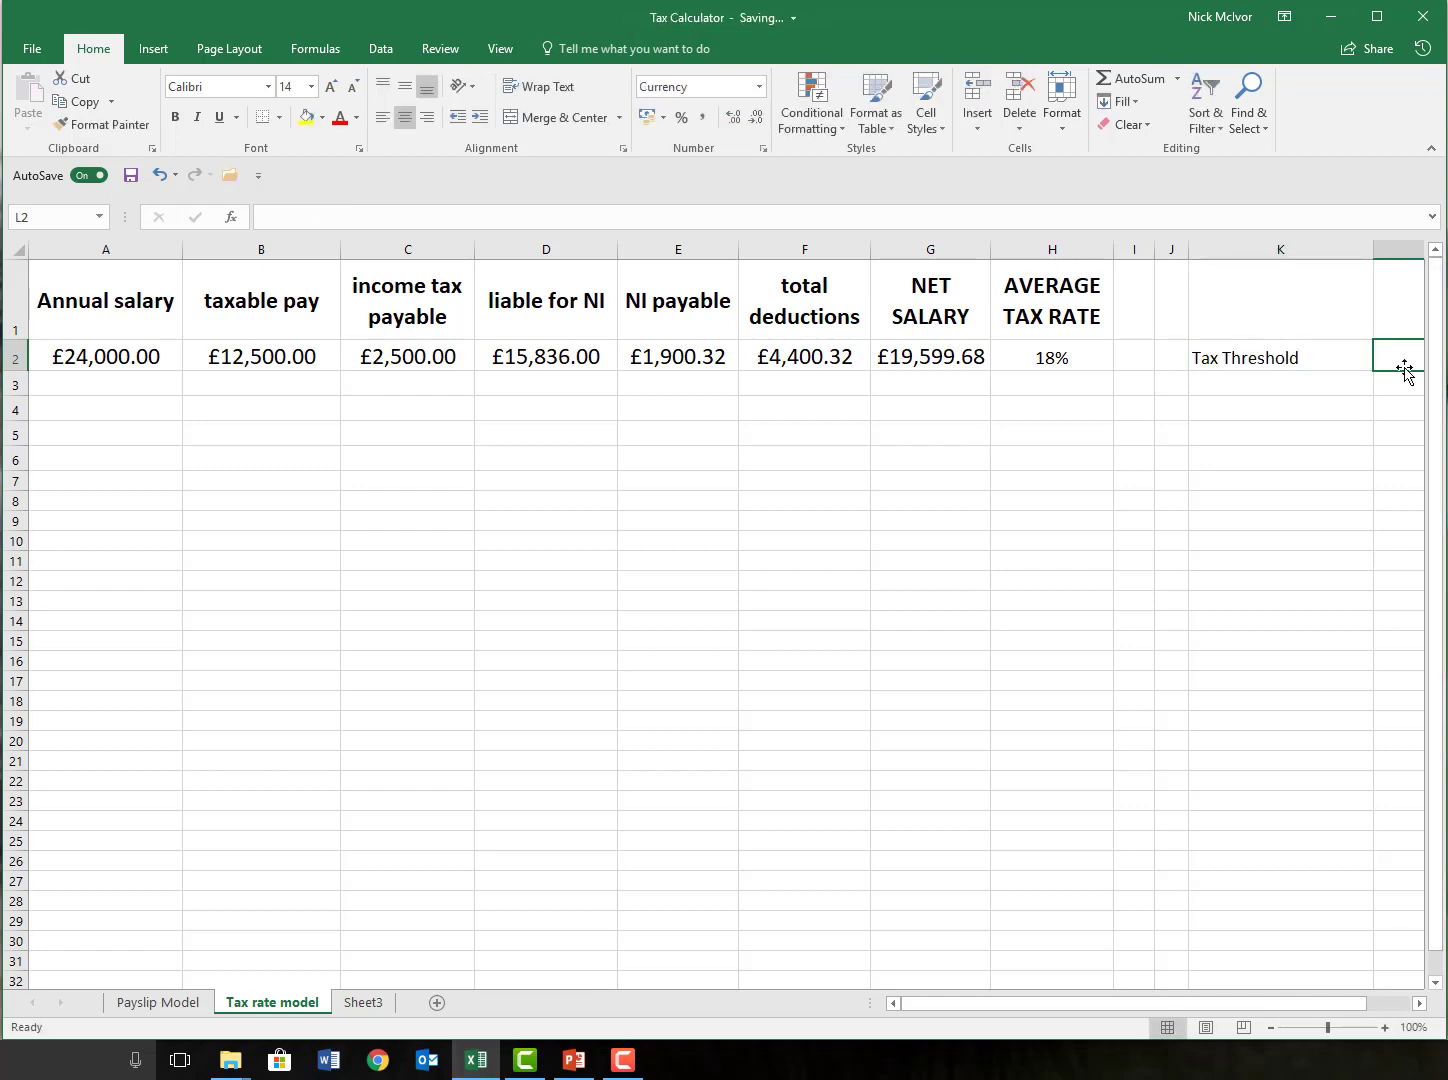
{"action": "mouse_move", "coordinate": [1293, 1003]}
{"action": "left_mouse_down"}
{"action": "mouse_move", "coordinate": [1320, 1002]}
{"action": "mouse_move", "coordinate": [1294, 1002]}
{"action": "left_mouse_up"}
{"action": "type", "text": "11500"}
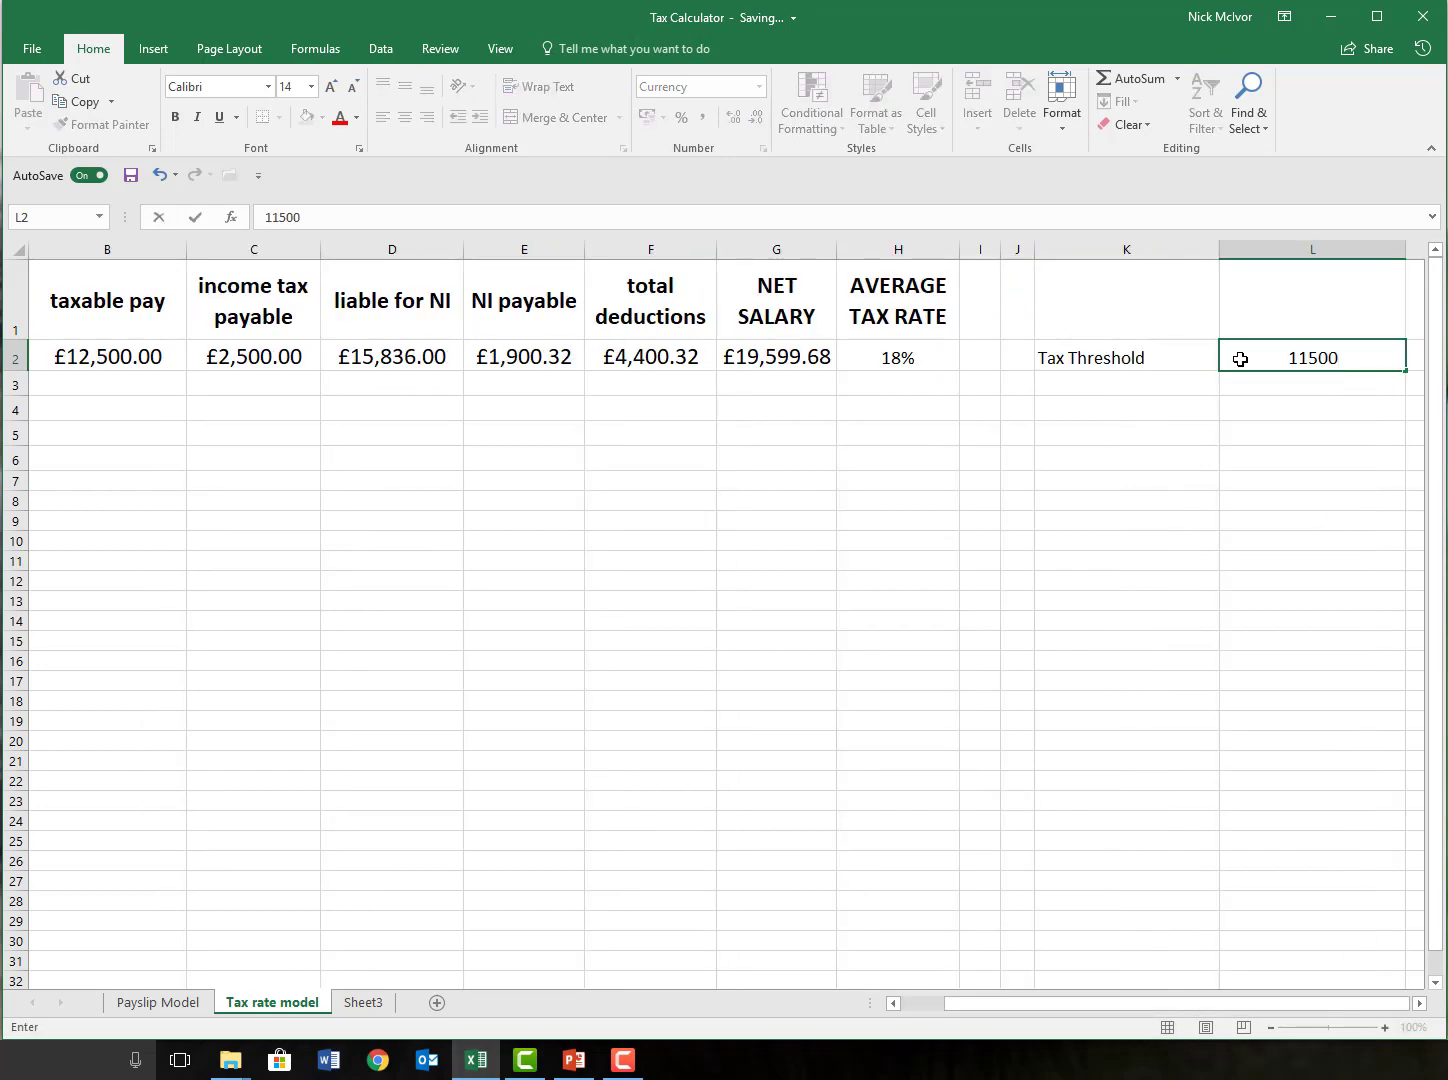
{"action": "double_click", "coordinate": [1220, 249]}
{"action": "left_click", "coordinate": [1107, 382]}
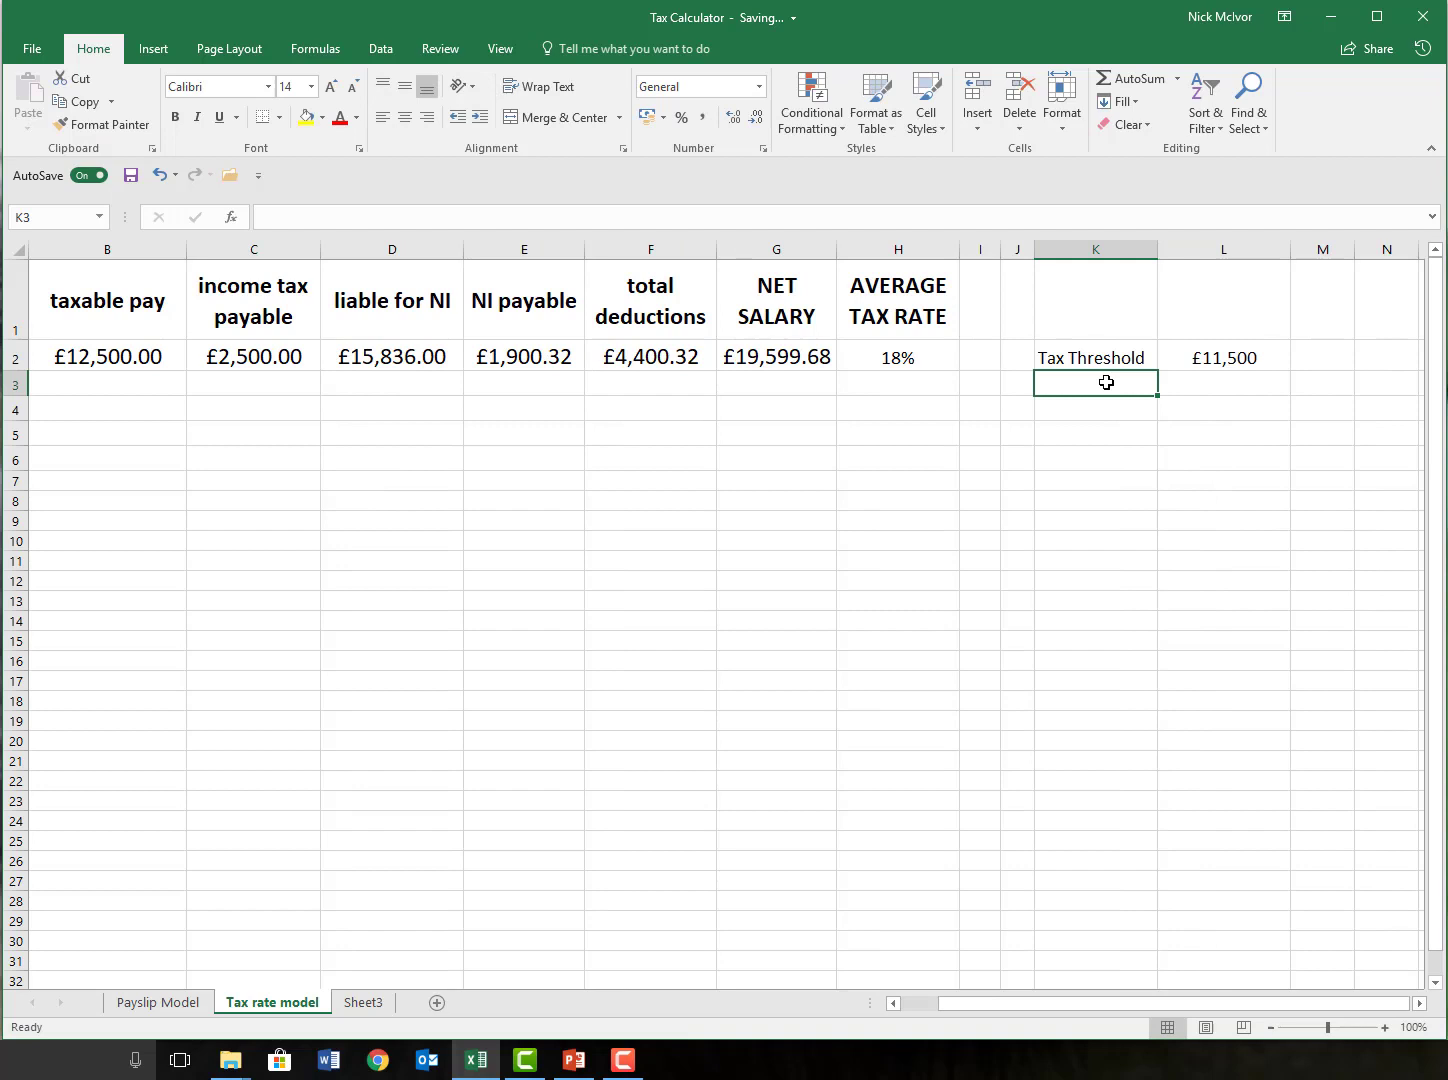
{"action": "type", "text": "Tax rate"}
{"action": "key", "text": "Tab"}
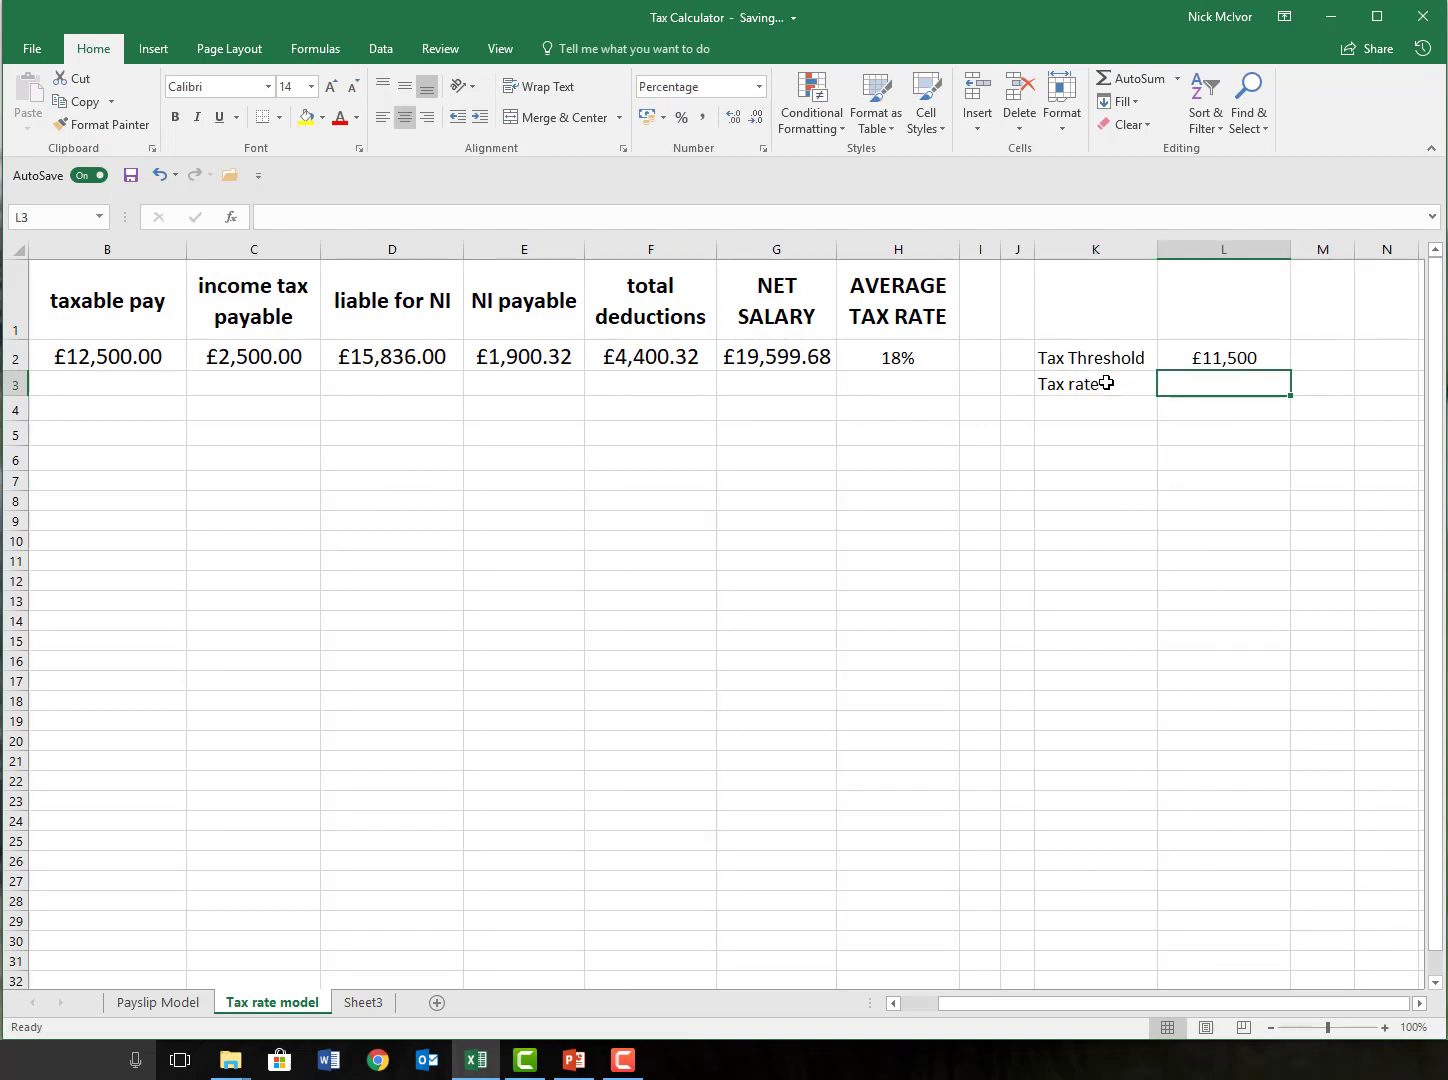
{"action": "type", "text": "20"}
{"action": "key", "text": "Return"}
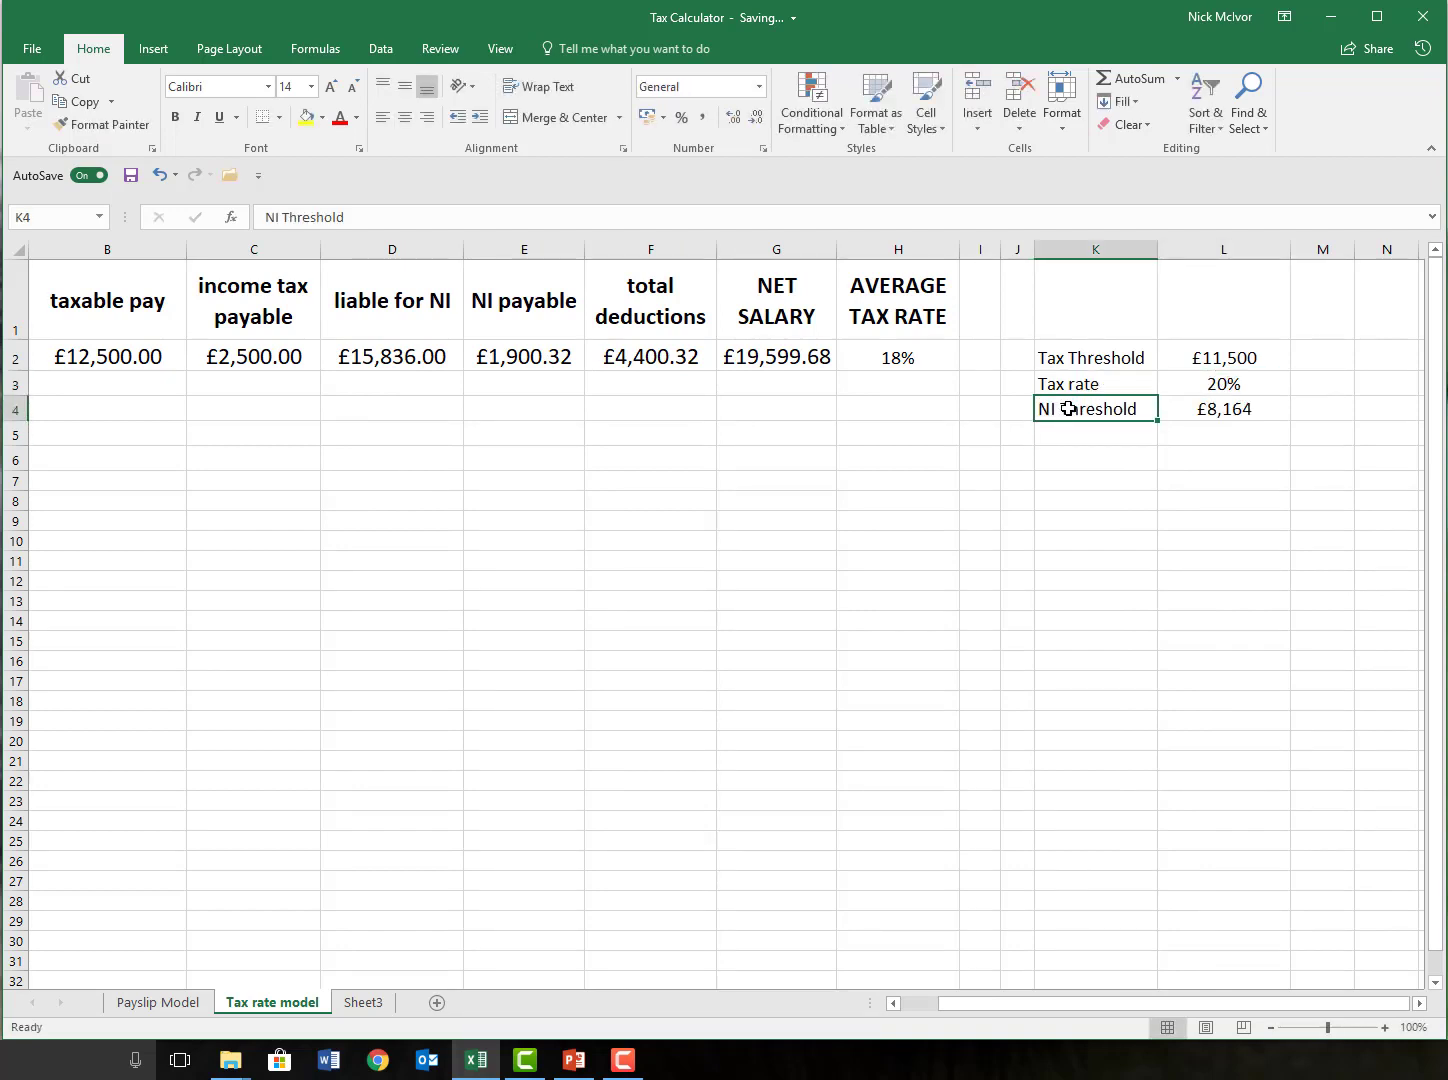
Step: Add the NI Rate label with 12% in K5:L5, below the NI Threshold
{"action": "left_click", "coordinate": [1236, 406]}
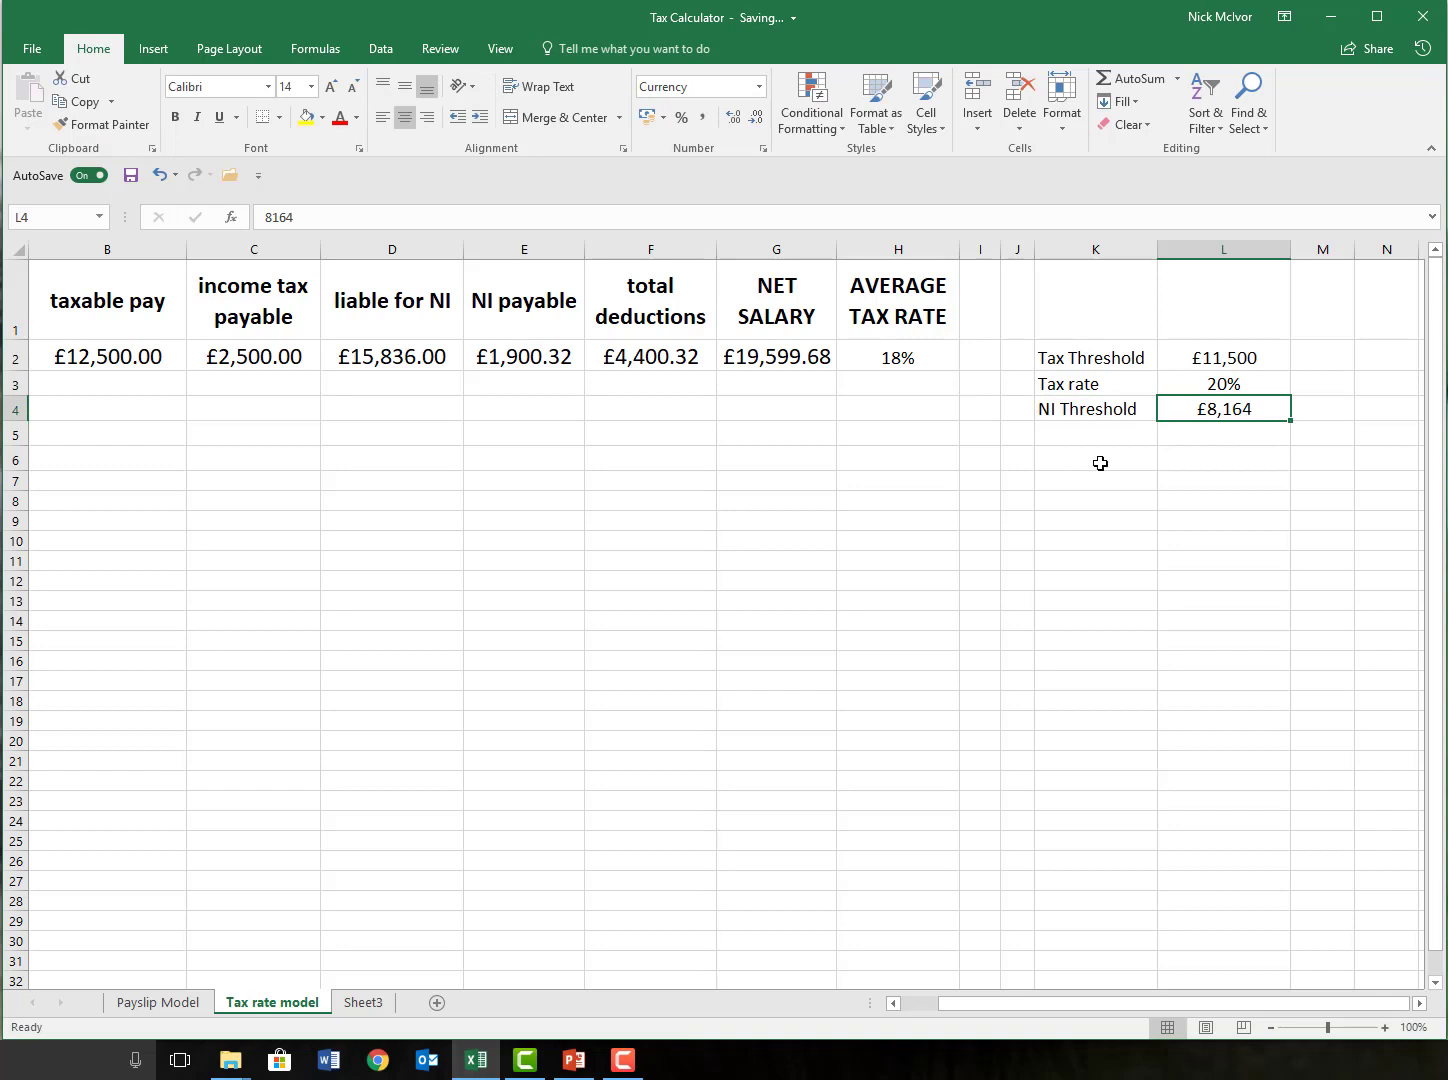
{"action": "left_click", "coordinate": [1086, 435]}
{"action": "type", "text": "NI "}
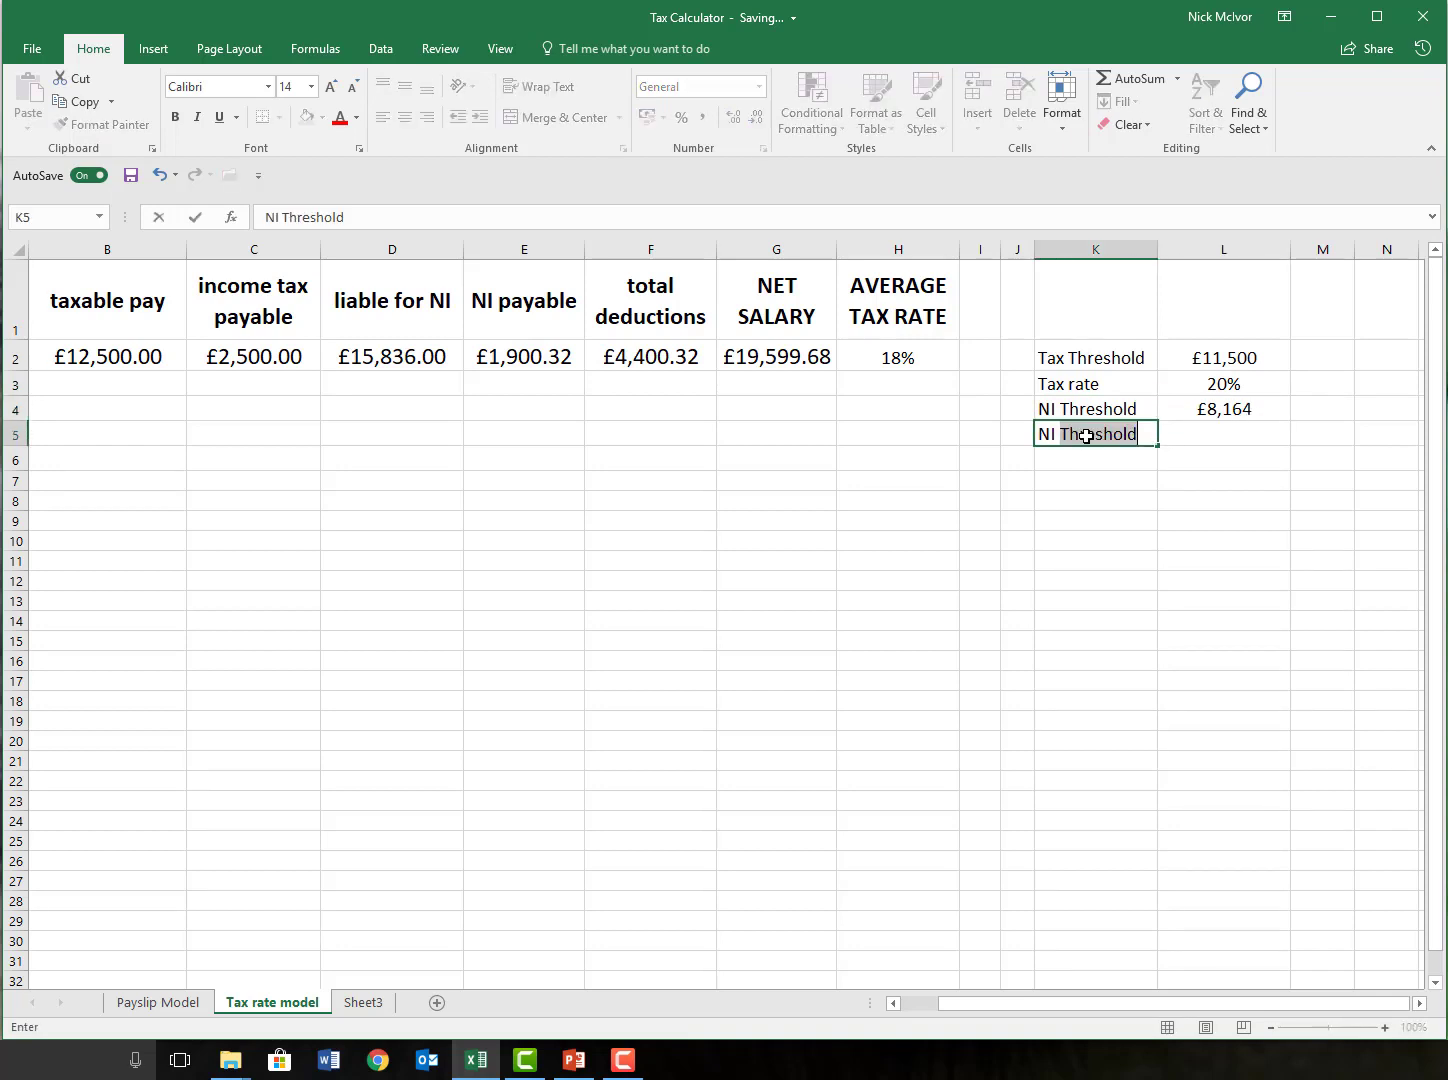
{"action": "type", "text": "Rate"}
{"action": "left_click", "coordinate": [1227, 435]}
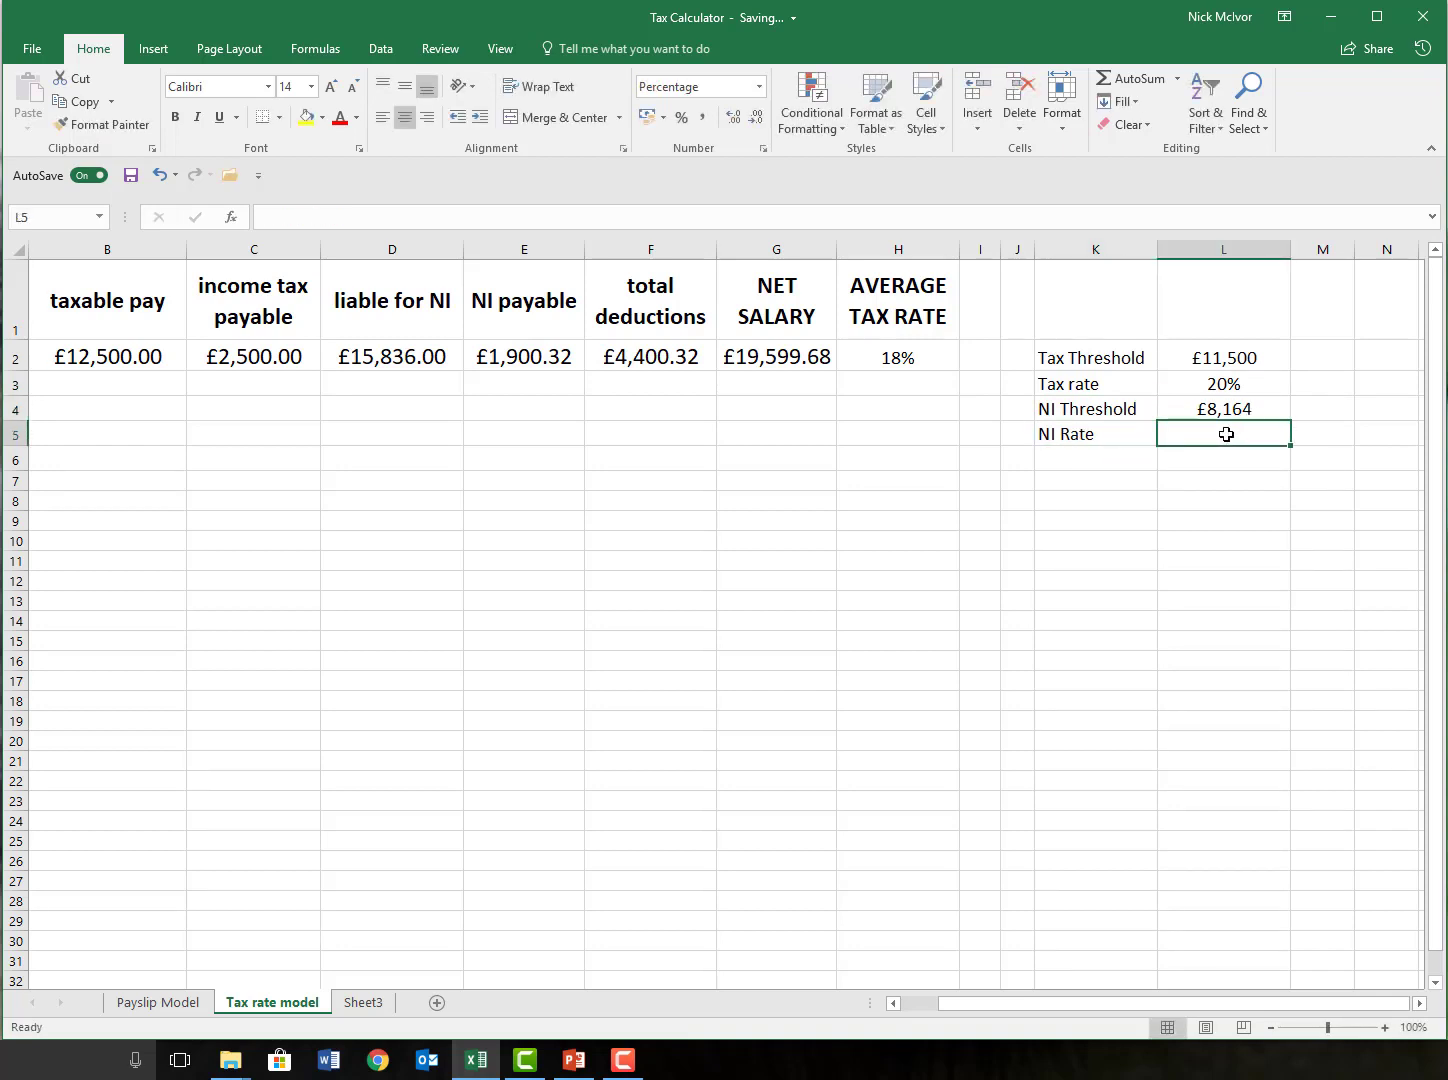
{"action": "type", "text": "12%"}
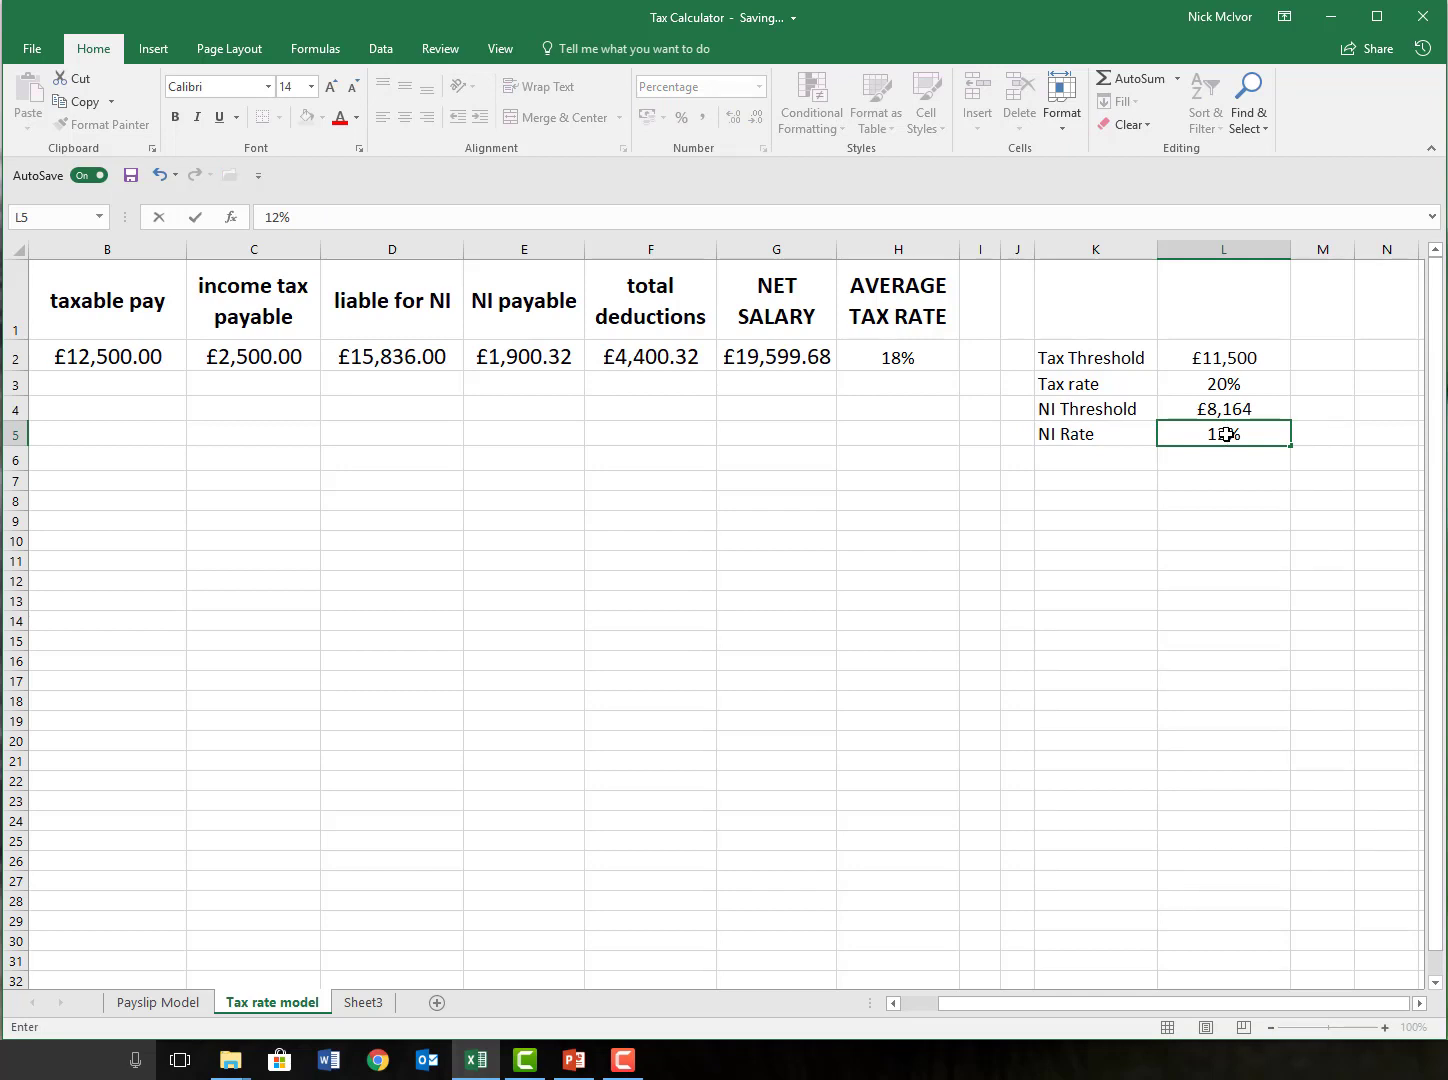
{"action": "key", "text": "Return"}
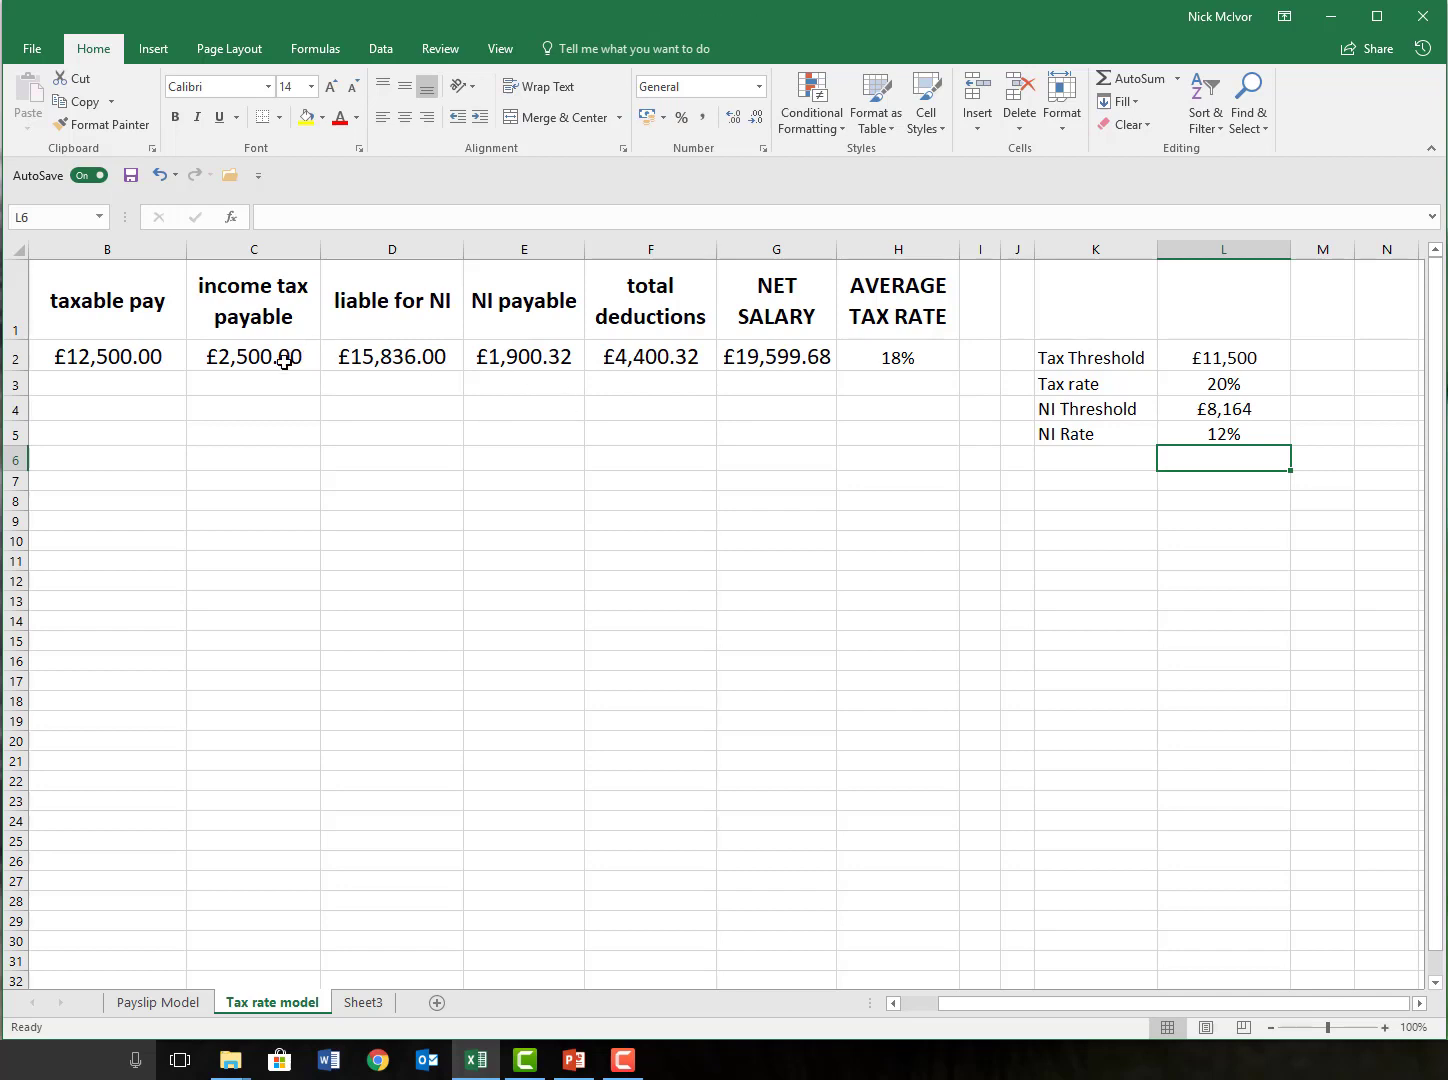
Step: Change the income tax formula in C2 from the fixed 0.2 to =B2*L3
{"action": "double_click", "coordinate": [254, 357]}
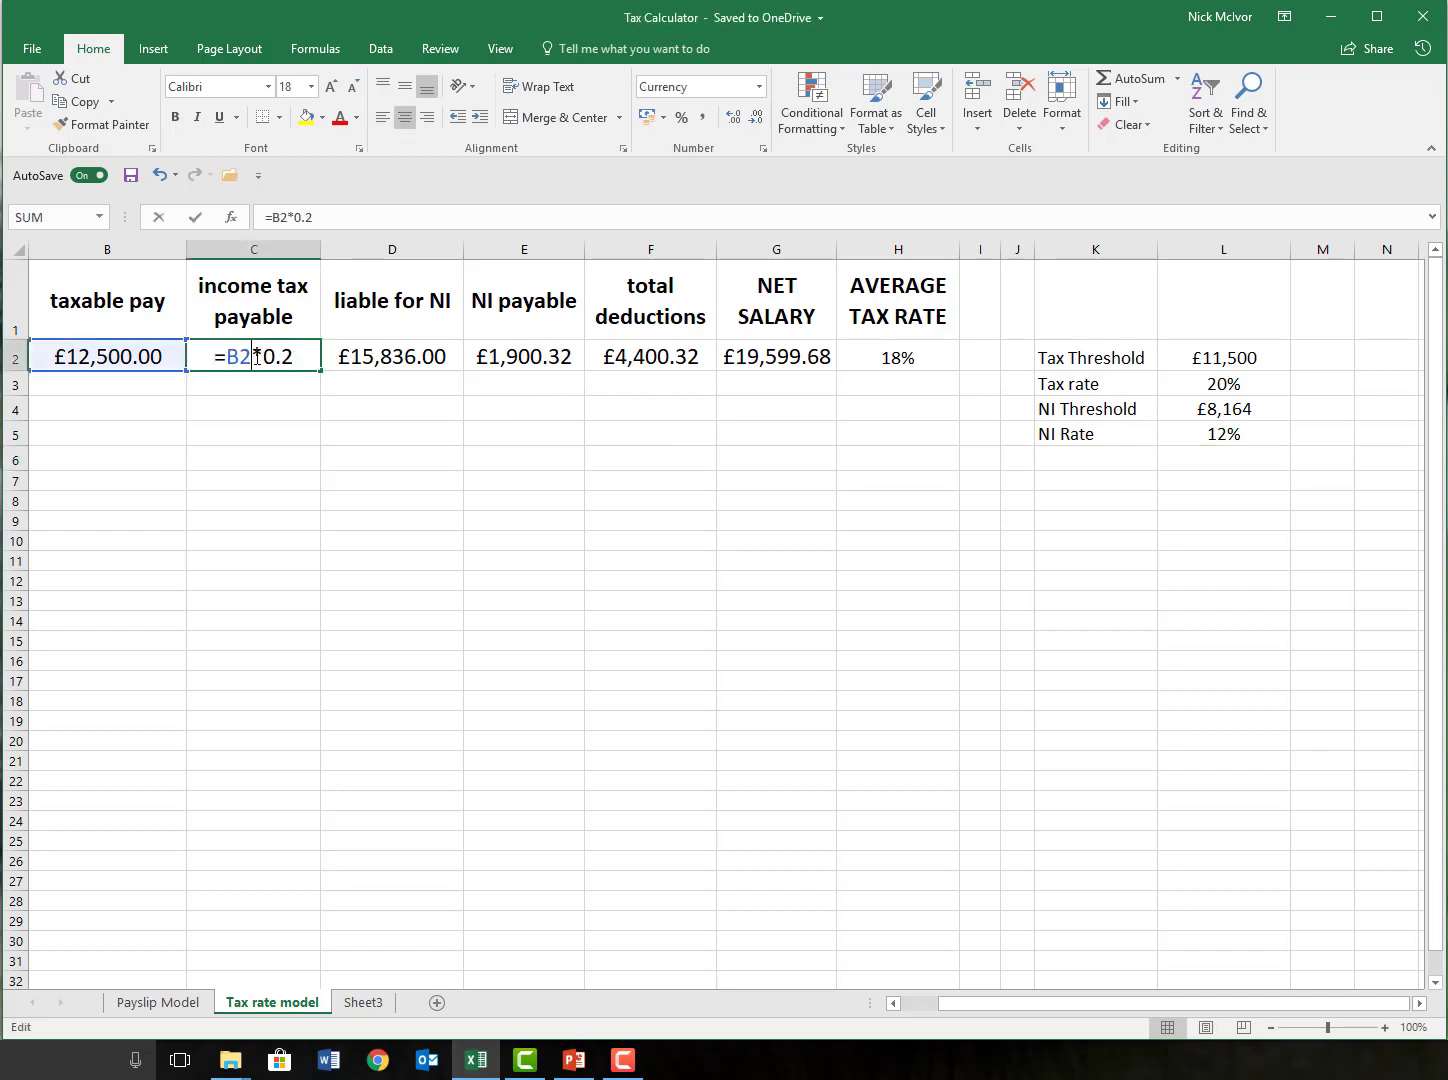
{"action": "left_click_drag", "start_coordinate": [1018, 1012], "coordinate": [937, 1012]}
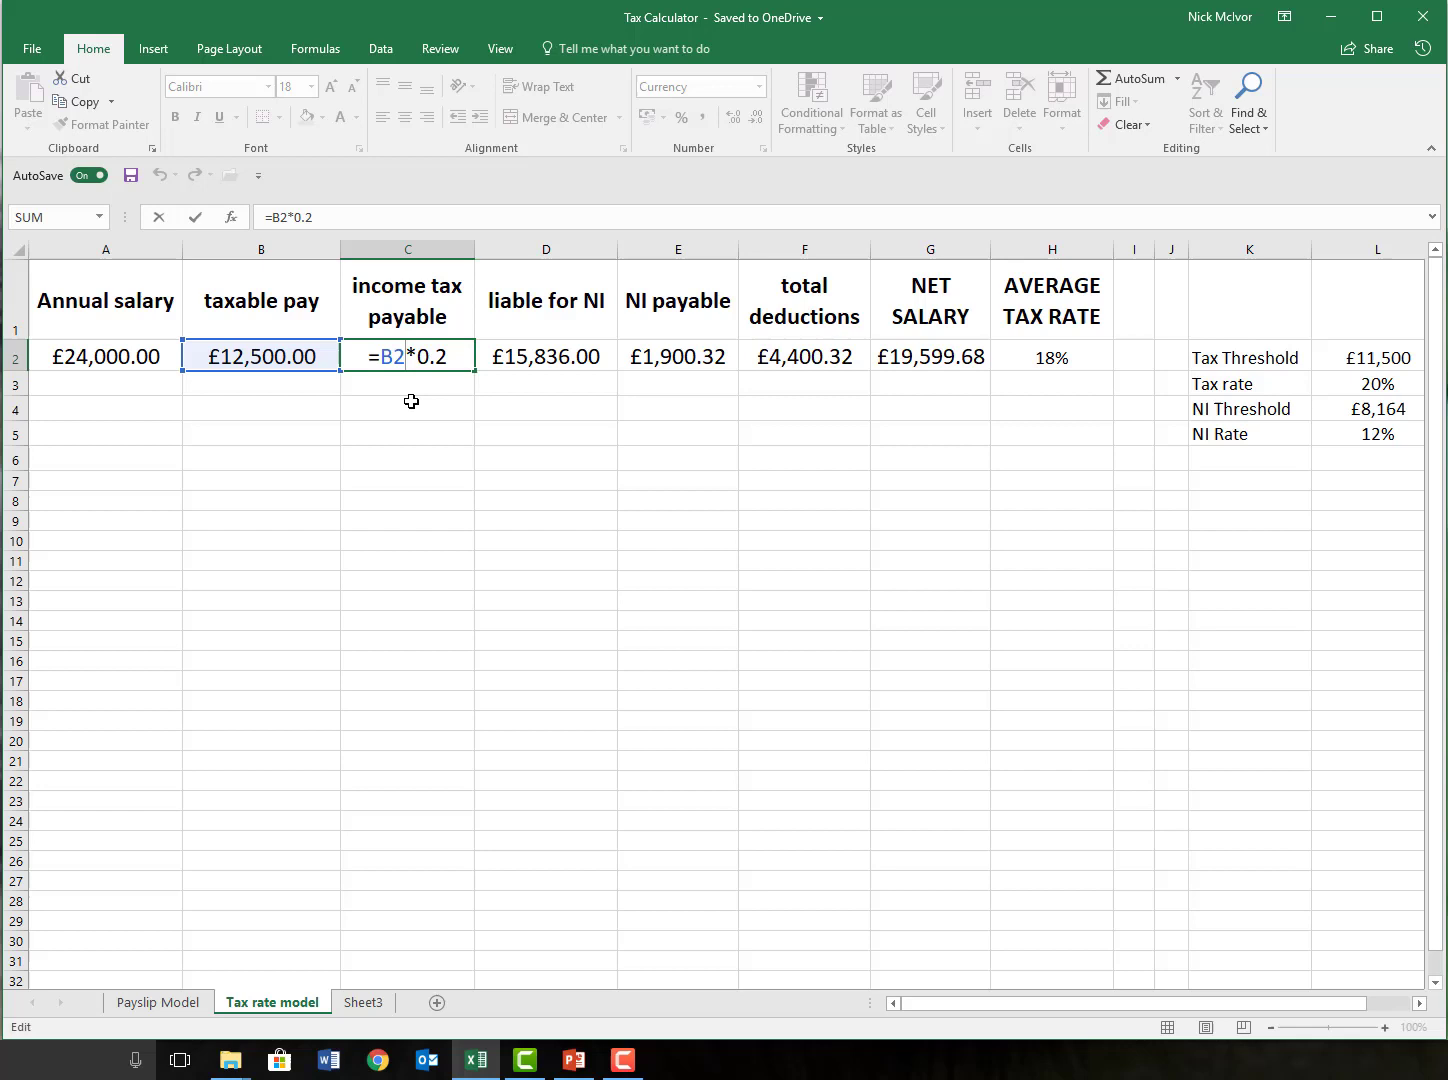
{"action": "left_click_drag", "start_coordinate": [448, 355], "coordinate": [417, 356]}
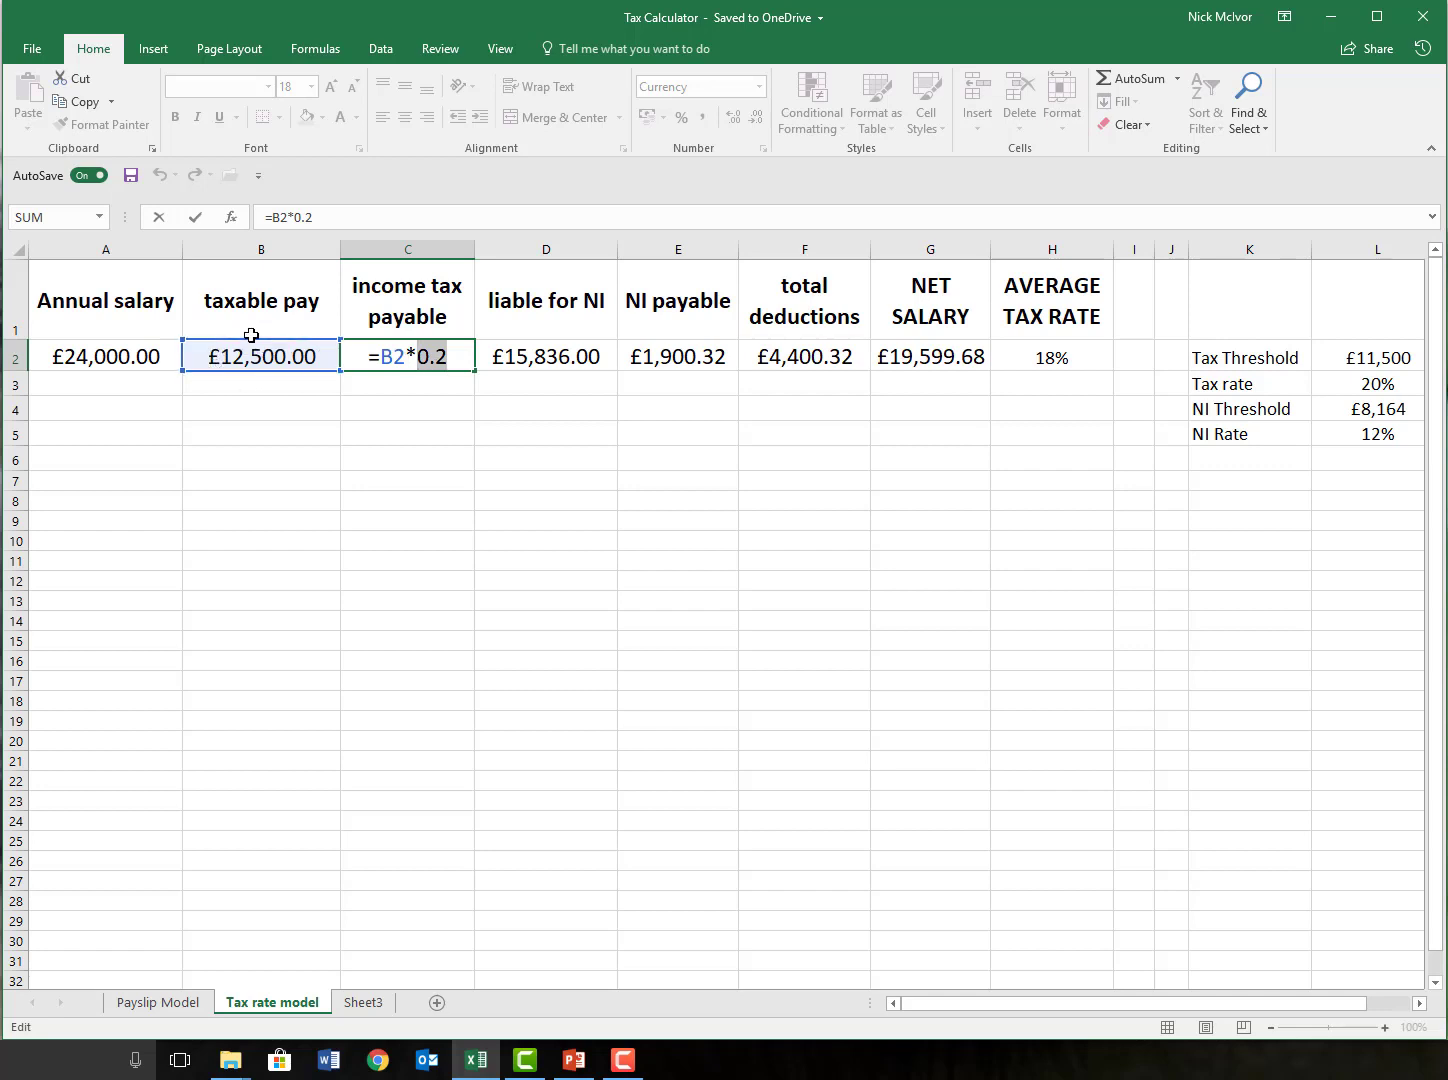
{"action": "key", "text": "BackSpace"}
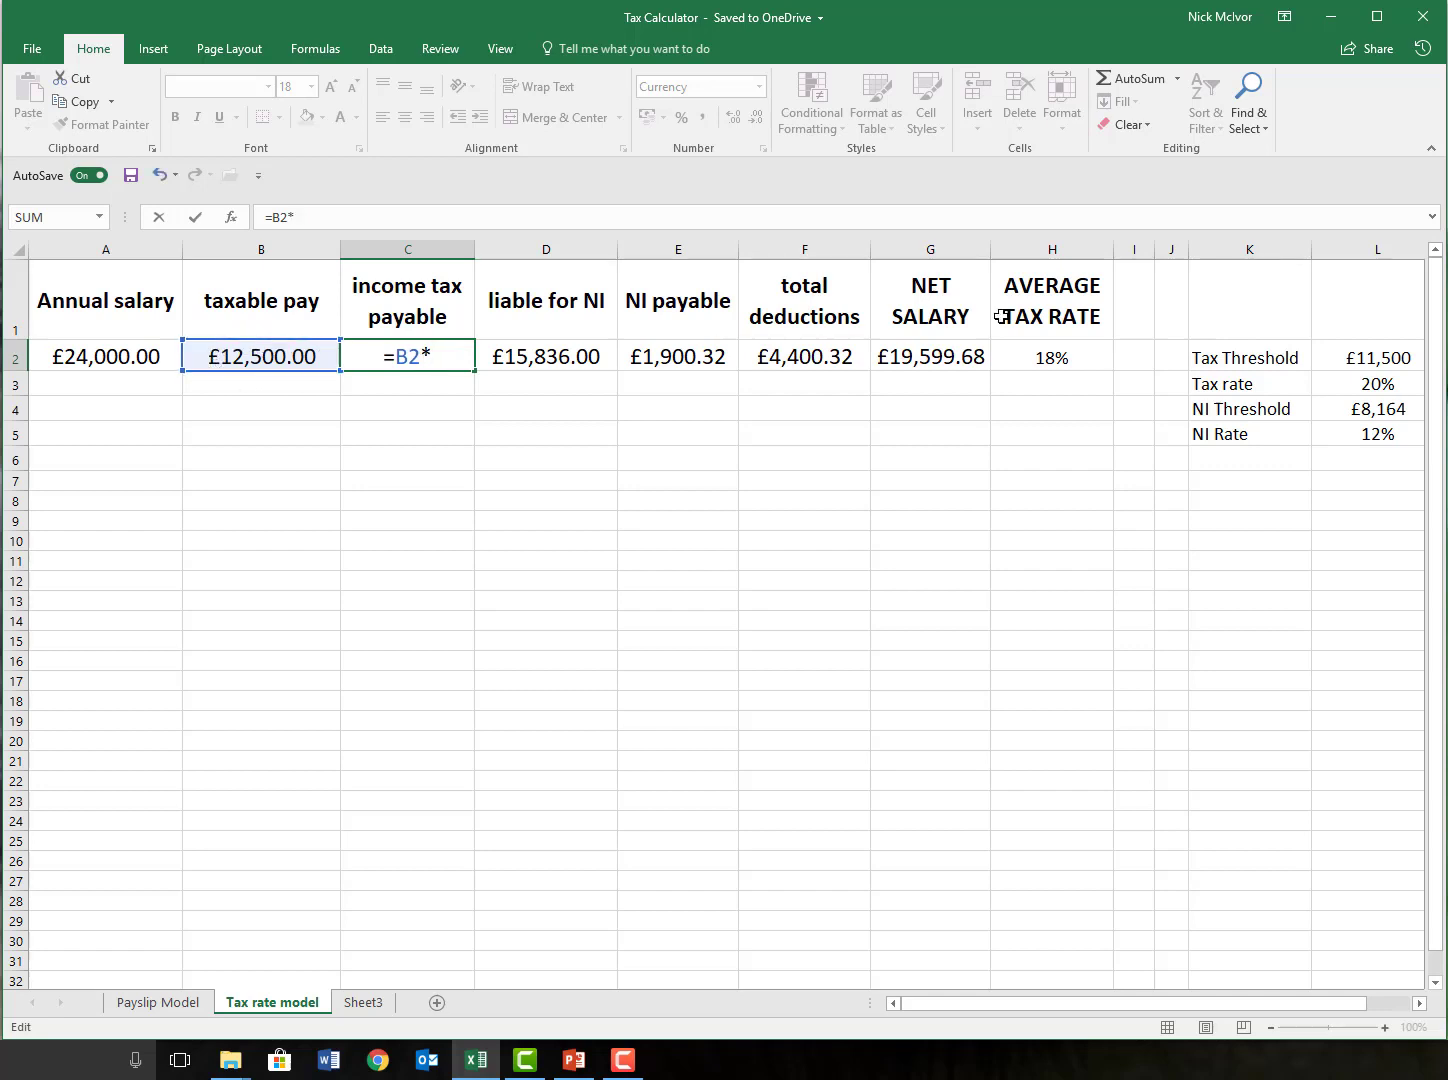
{"action": "left_click", "coordinate": [1378, 386]}
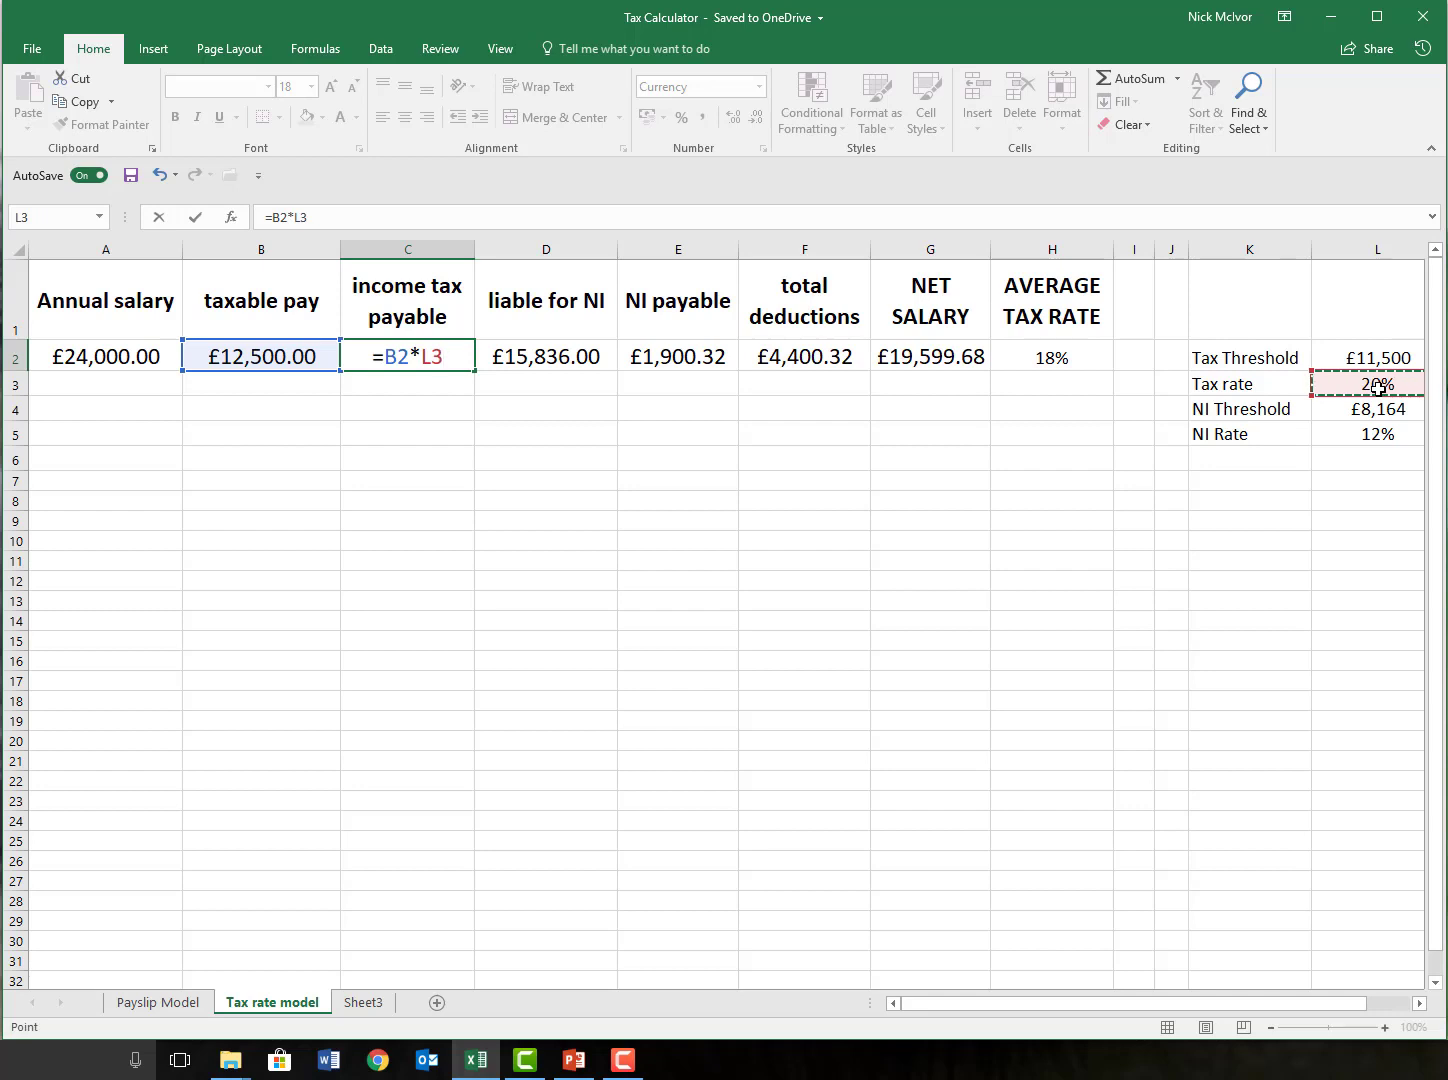
{"action": "key", "text": "Return"}
Step: Lower the Tax rate in L3 from 20% to 15%
{"action": "left_click", "coordinate": [1377, 385]}
{"action": "double_click", "coordinate": [1376, 383]}
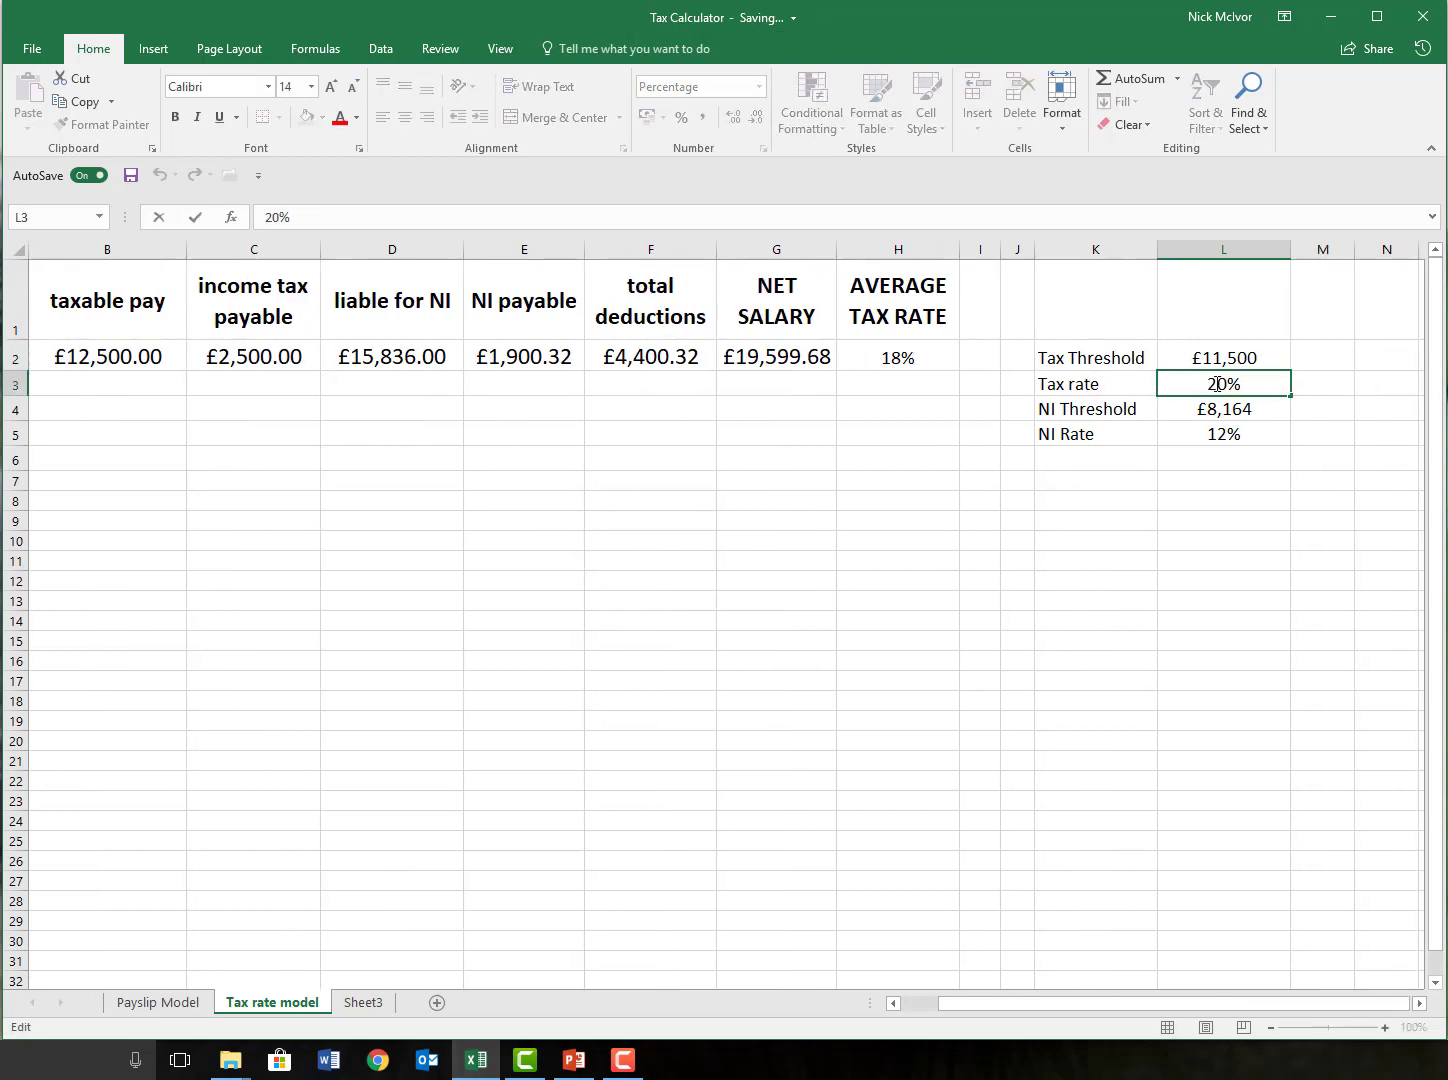
{"action": "key", "text": "BackSpace"}
{"action": "type", "text": "15"}
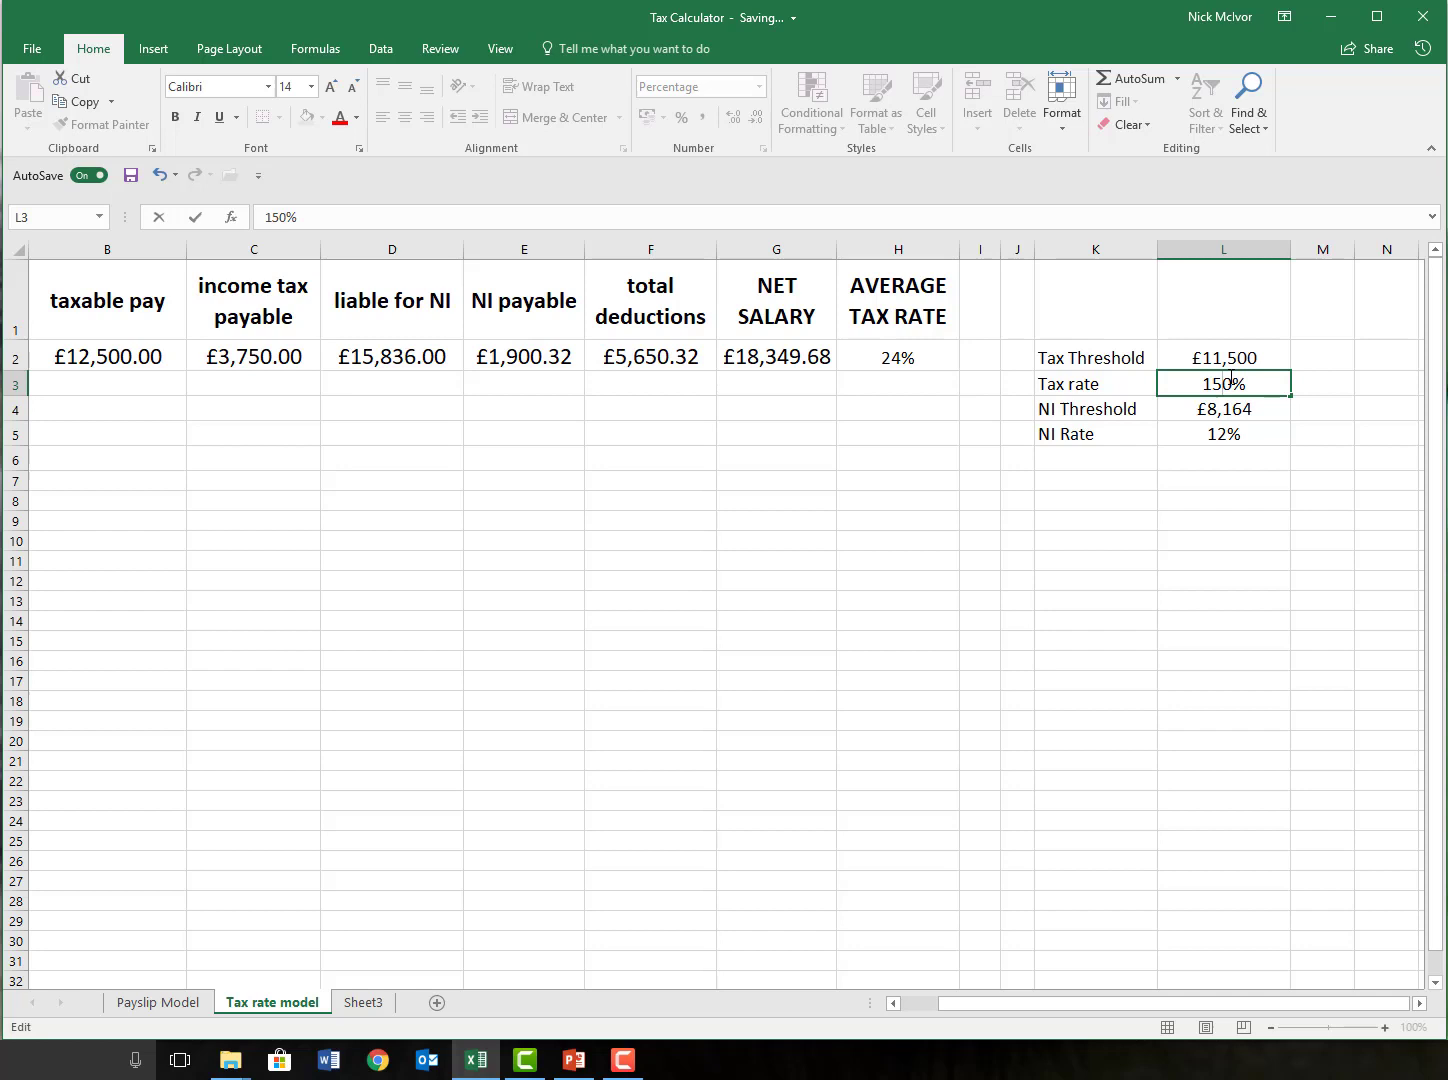
{"action": "key", "text": "Delete"}
{"action": "key", "text": "Return"}
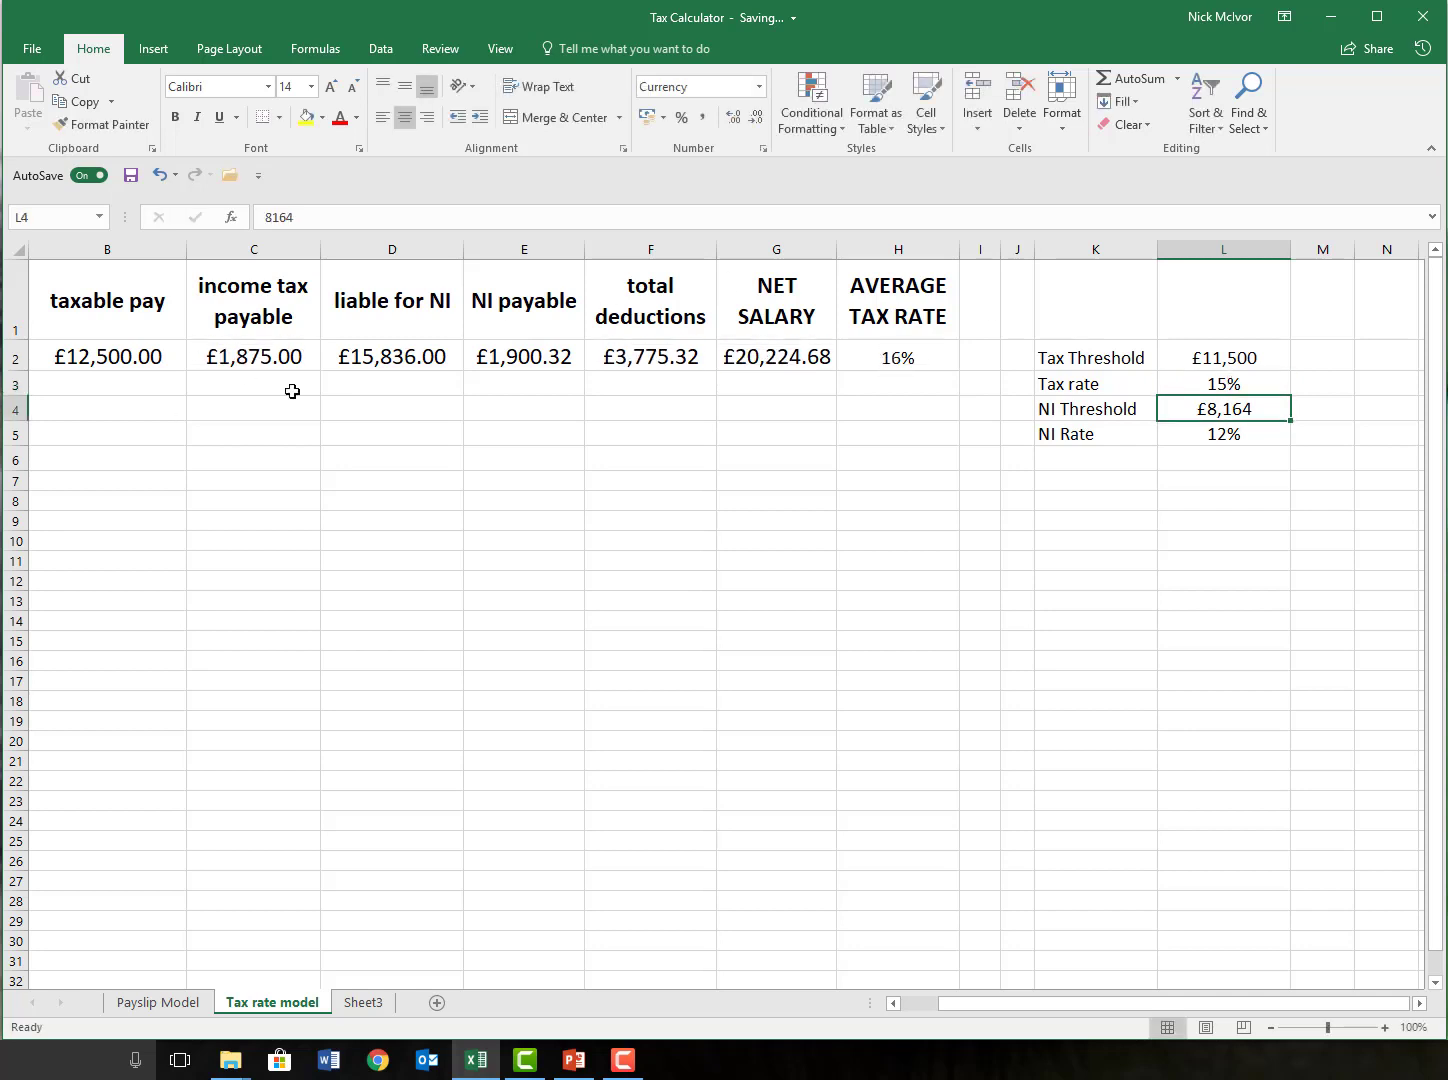
{"action": "left_click_drag", "start_coordinate": [1272, 1000], "coordinate": [1185, 1003]}
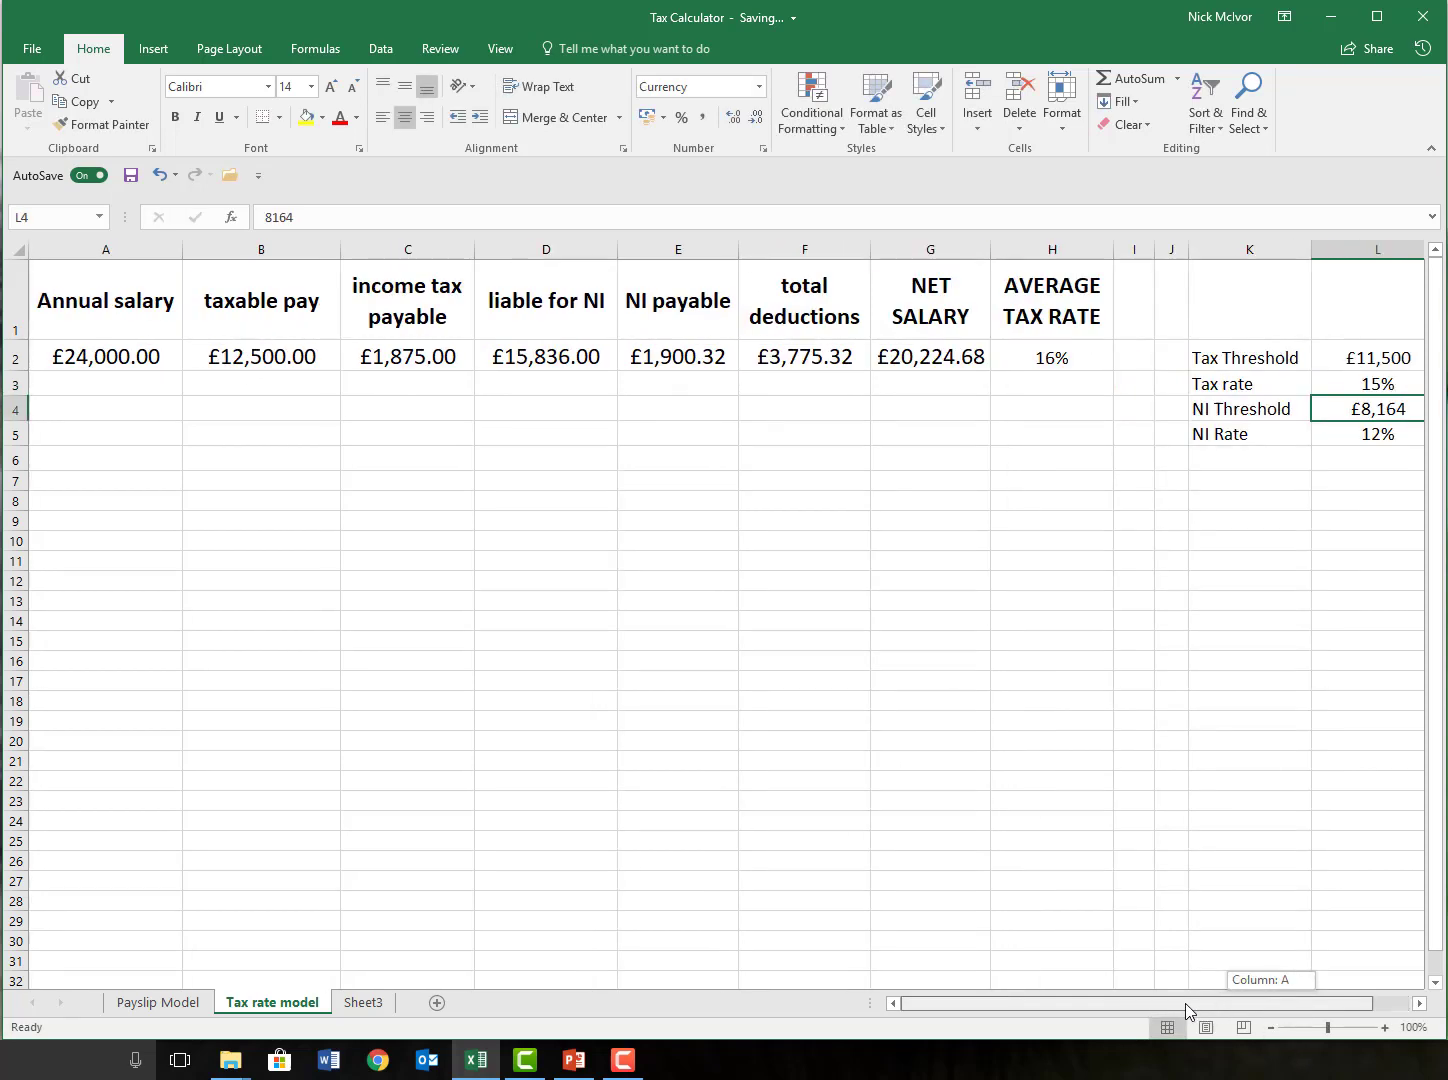
Step: Replace the first 11500 in B2's IF formula with L2, then select the second 11500
{"action": "double_click", "coordinate": [278, 356]}
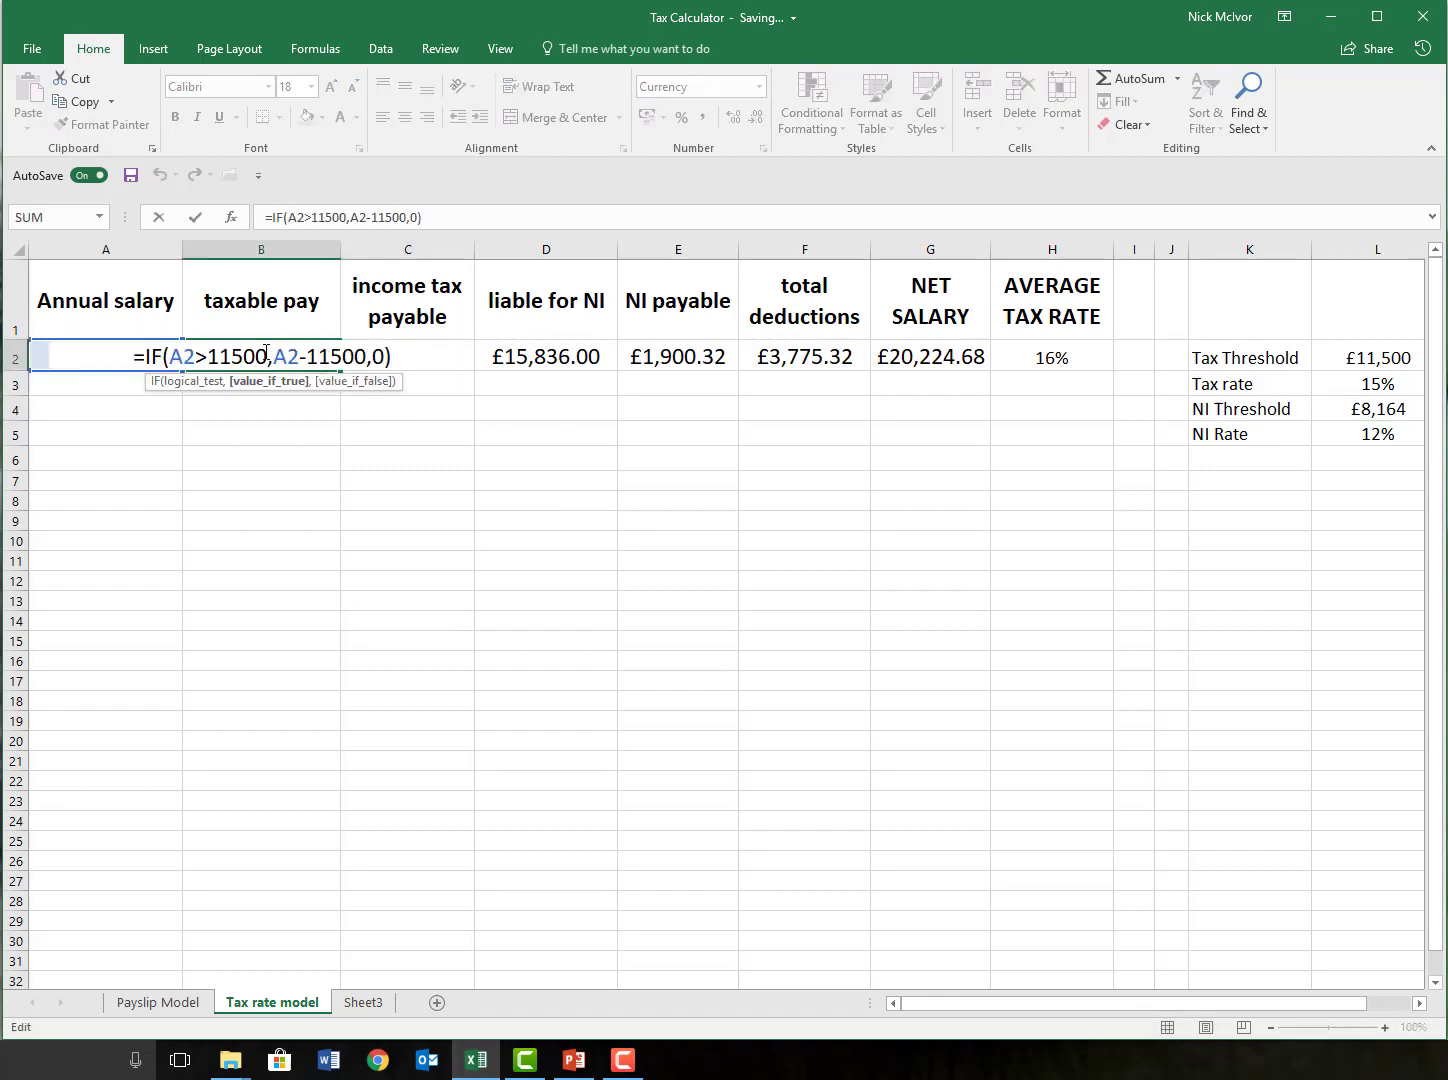
{"action": "left_click_drag", "start_coordinate": [266, 352], "coordinate": [212, 361]}
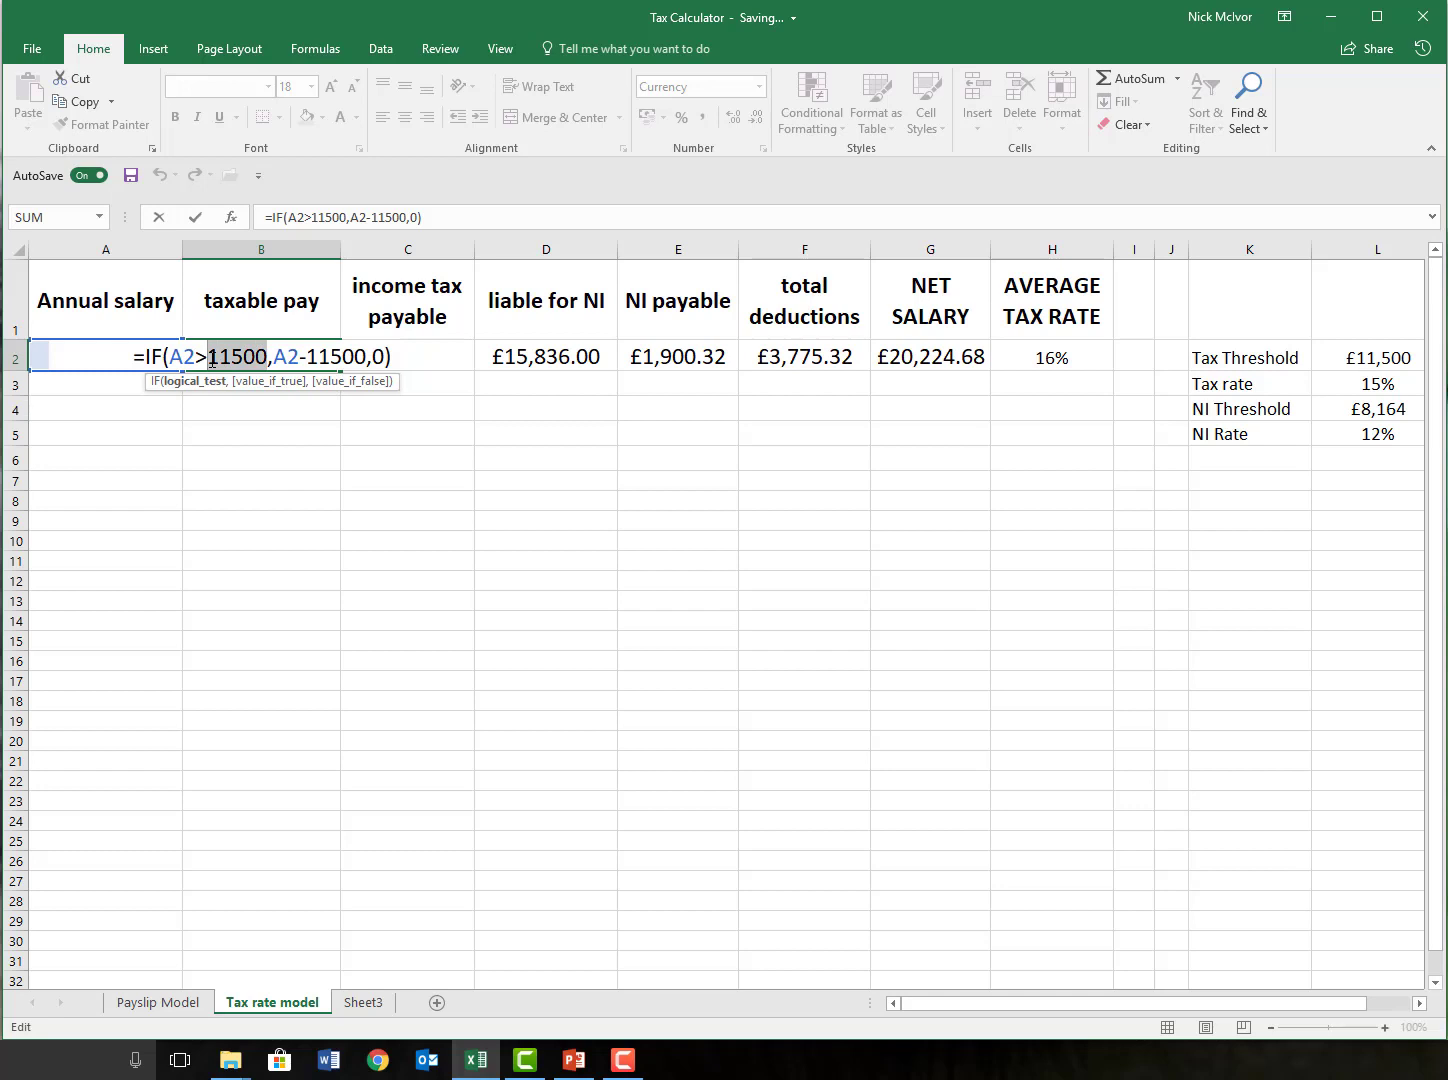
{"action": "key", "text": "Delete"}
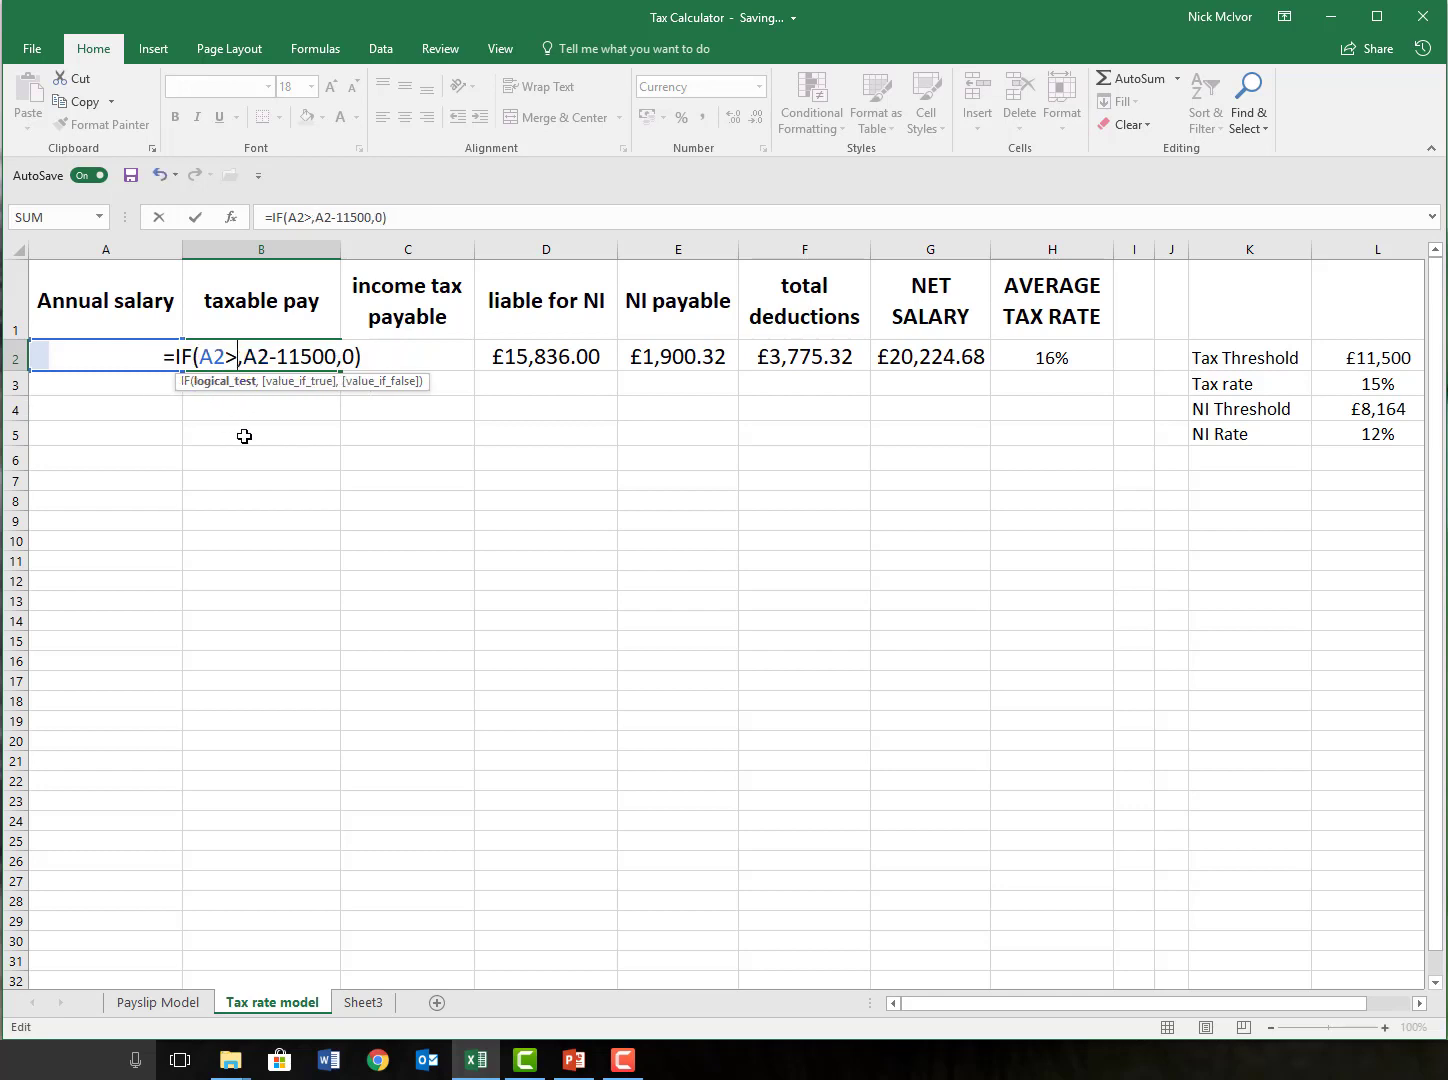
{"action": "left_click", "coordinate": [1366, 357]}
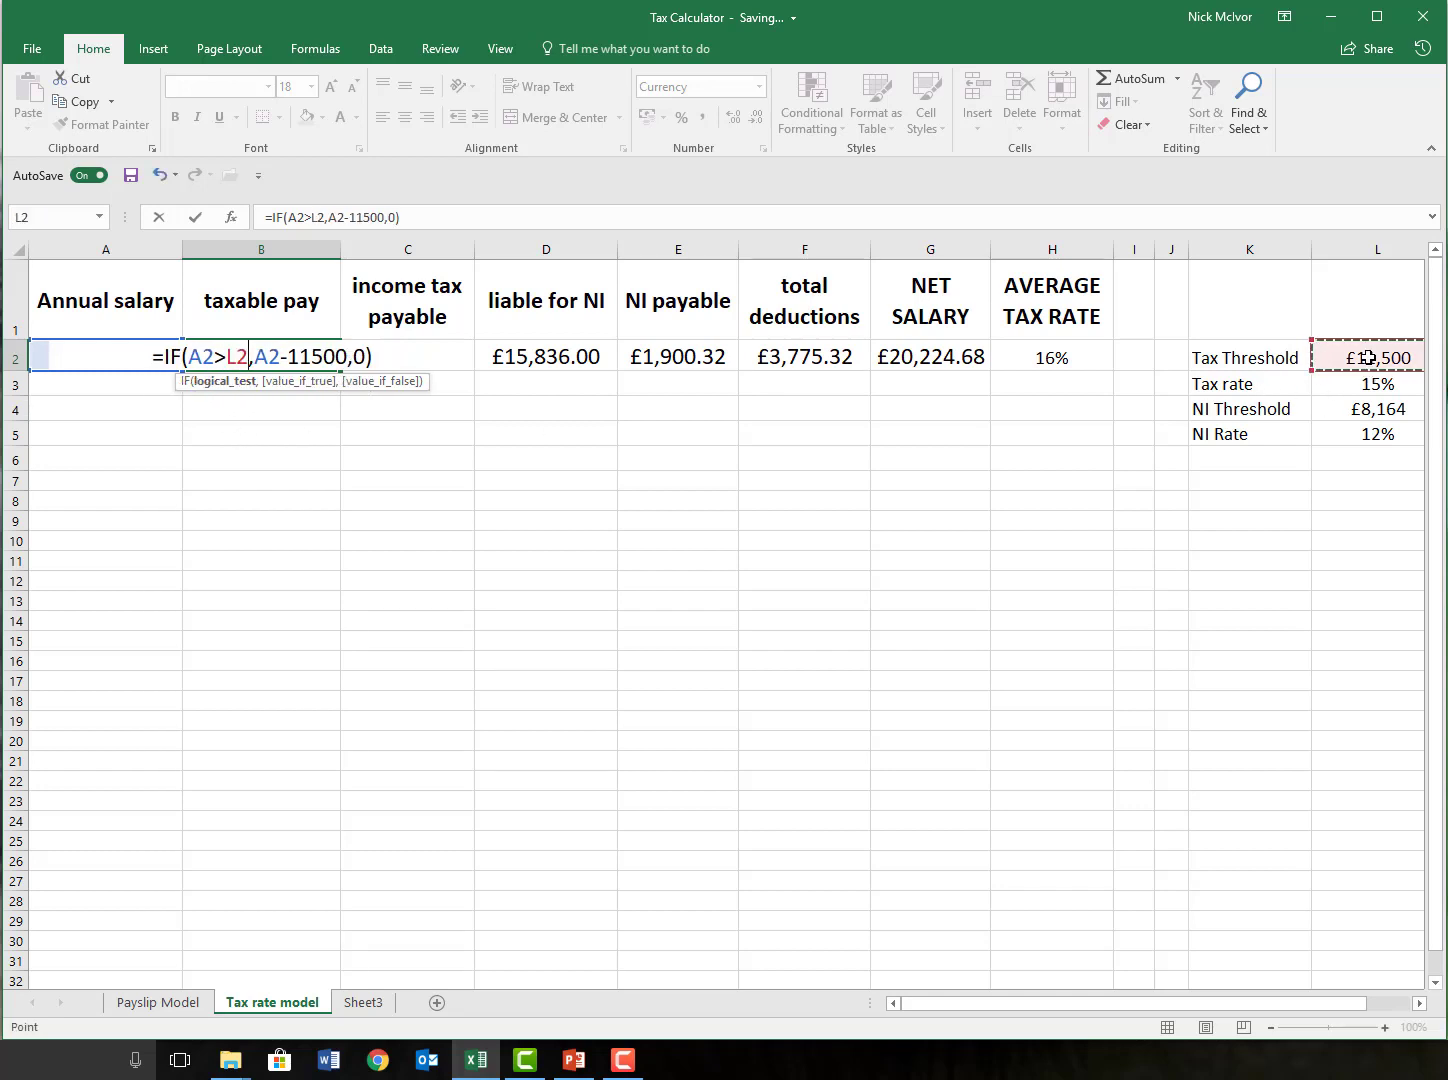
{"action": "key", "text": "Return"}
{"action": "double_click", "coordinate": [345, 358]}
{"action": "left_click_drag", "start_coordinate": [345, 357], "coordinate": [295, 361]}
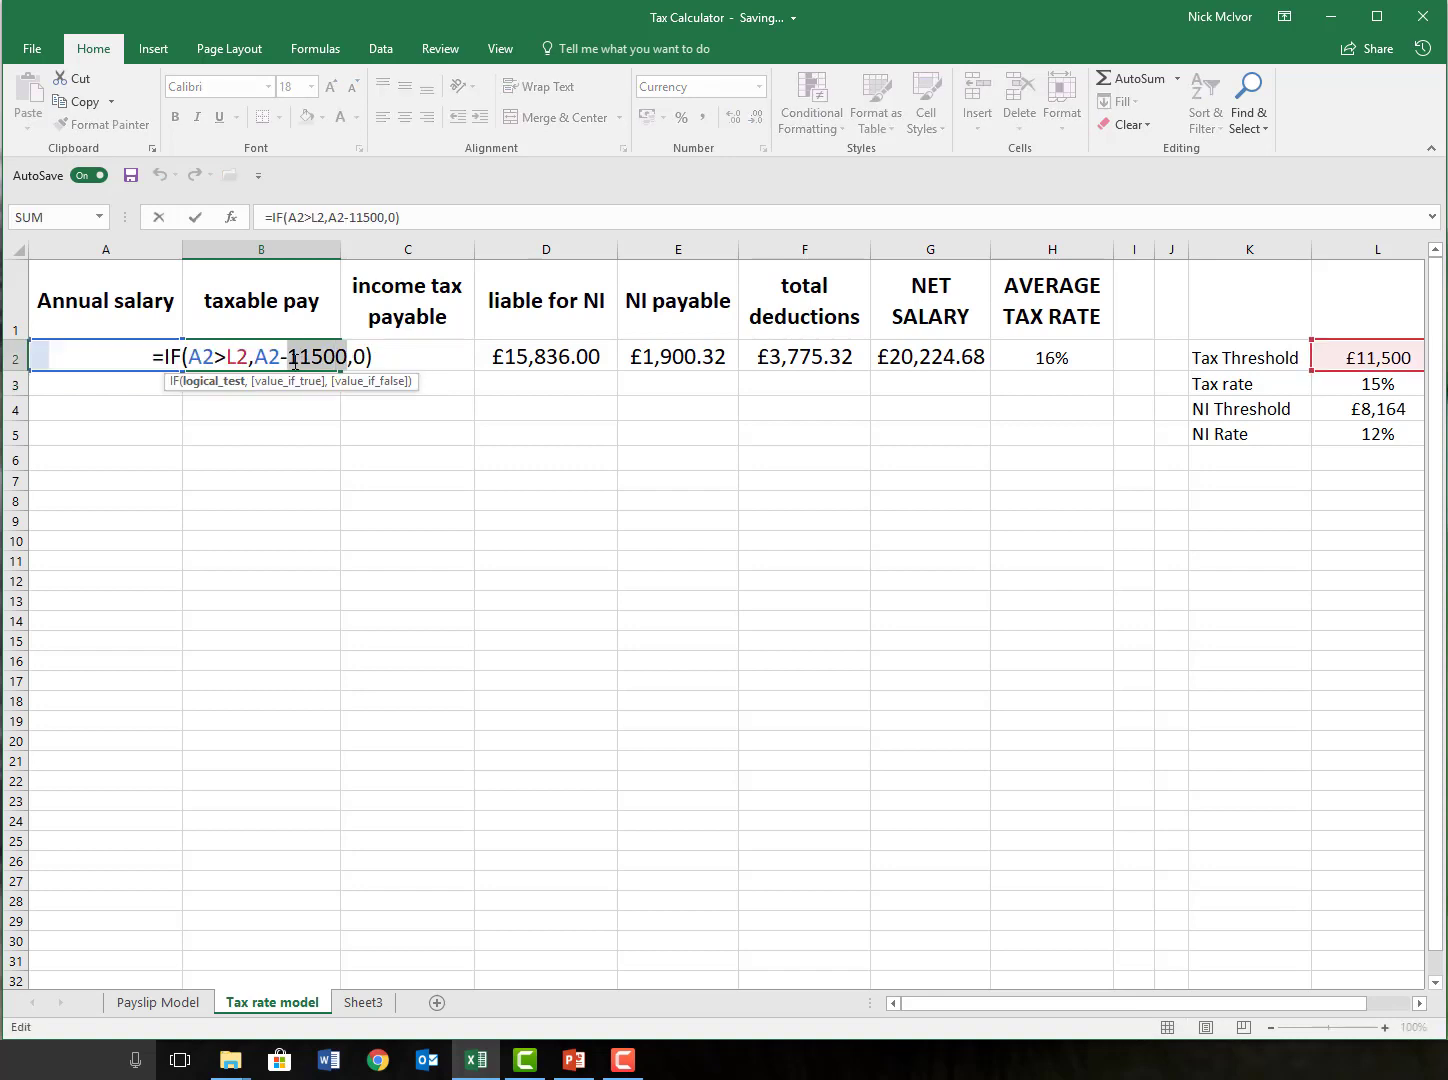
Step: Finish B2 as =IF(A2>L2,A2-L2,0) and raise the Tax Threshold to £12,500
{"action": "key", "text": "BackSpace"}
{"action": "left_click", "coordinate": [1341, 355]}
{"action": "key", "text": "Return"}
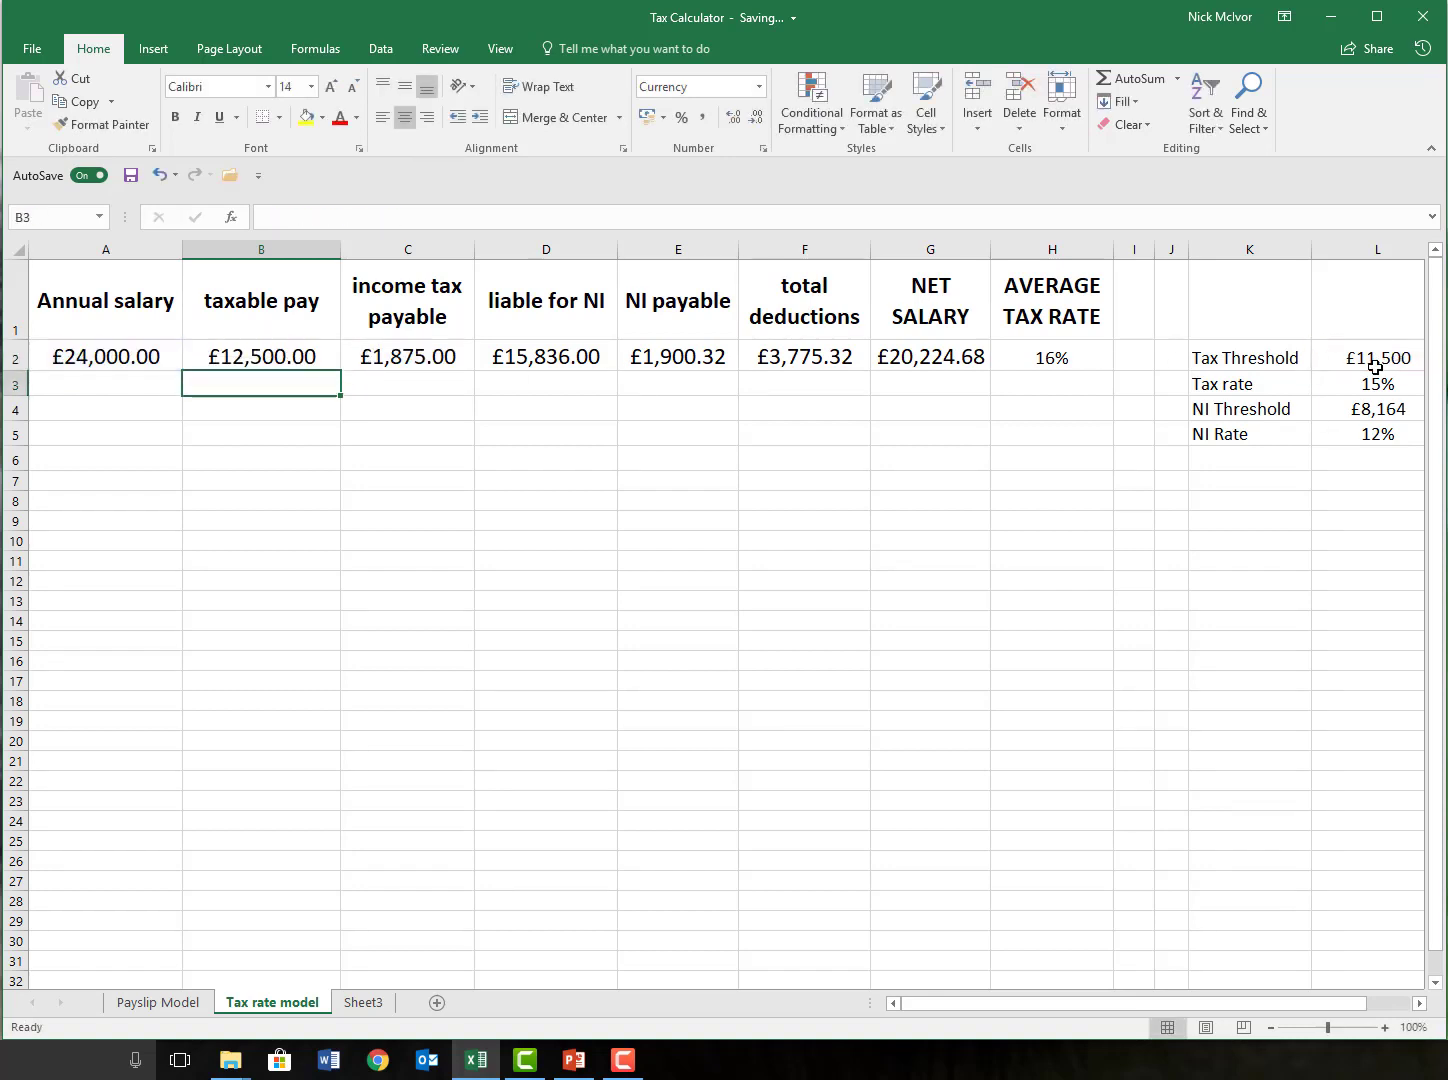
{"action": "double_click", "coordinate": [1383, 360]}
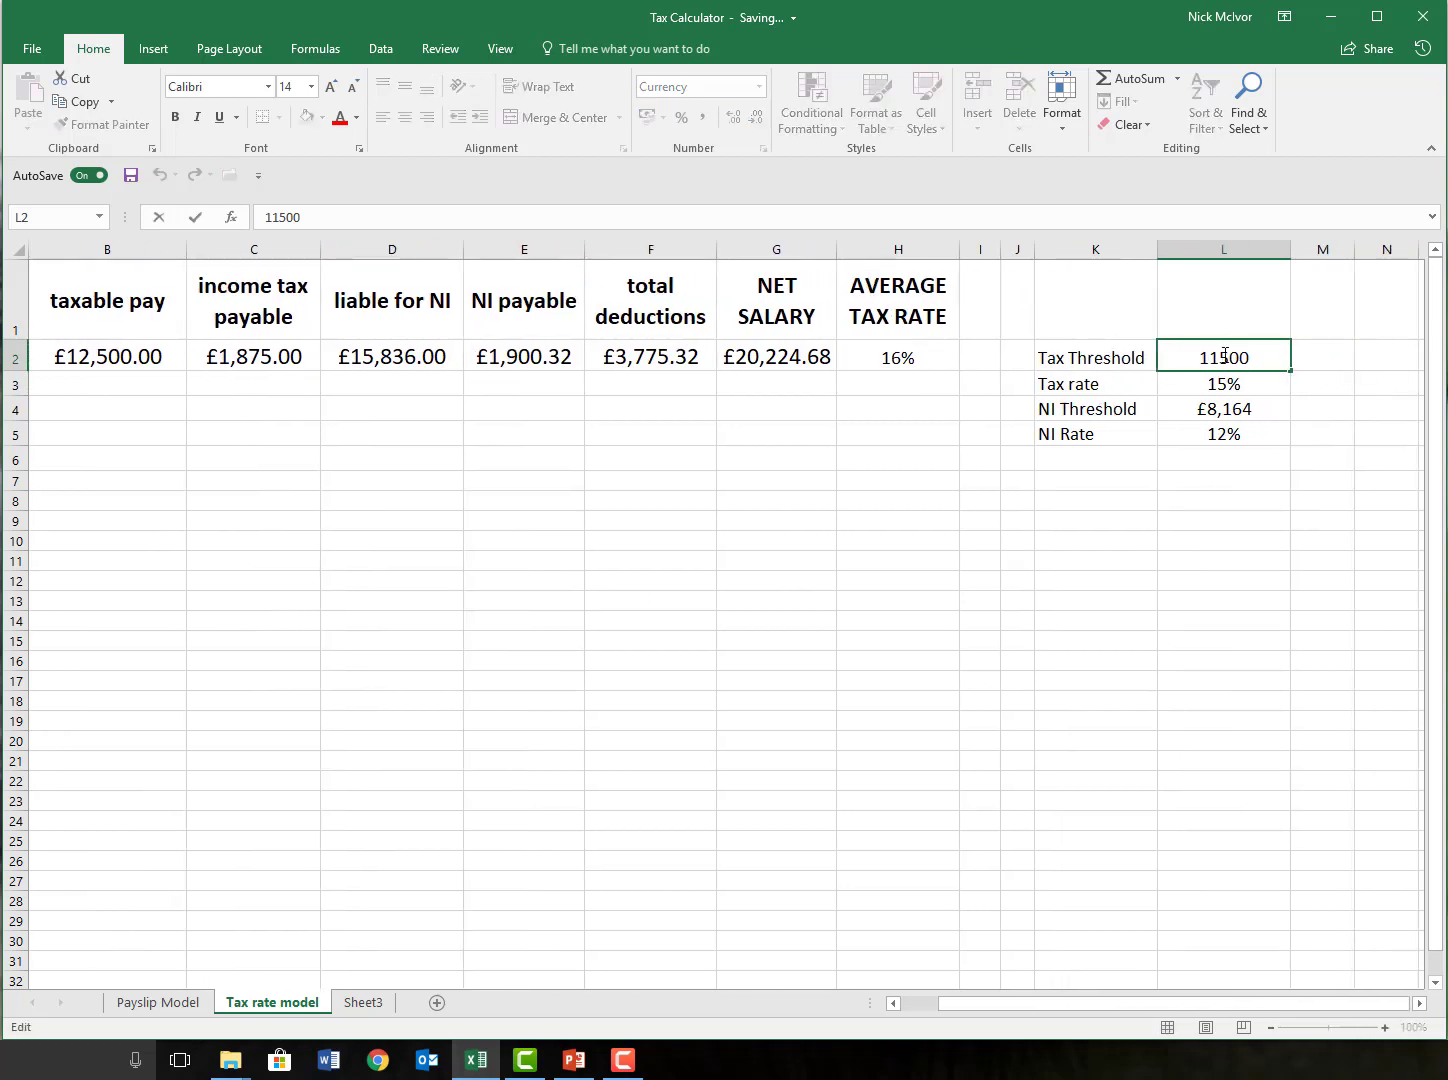
{"action": "left_click_drag", "start_coordinate": [1226, 356], "coordinate": [1212, 358]}
{"action": "type", "text": "2"}
{"action": "key", "text": "Return"}
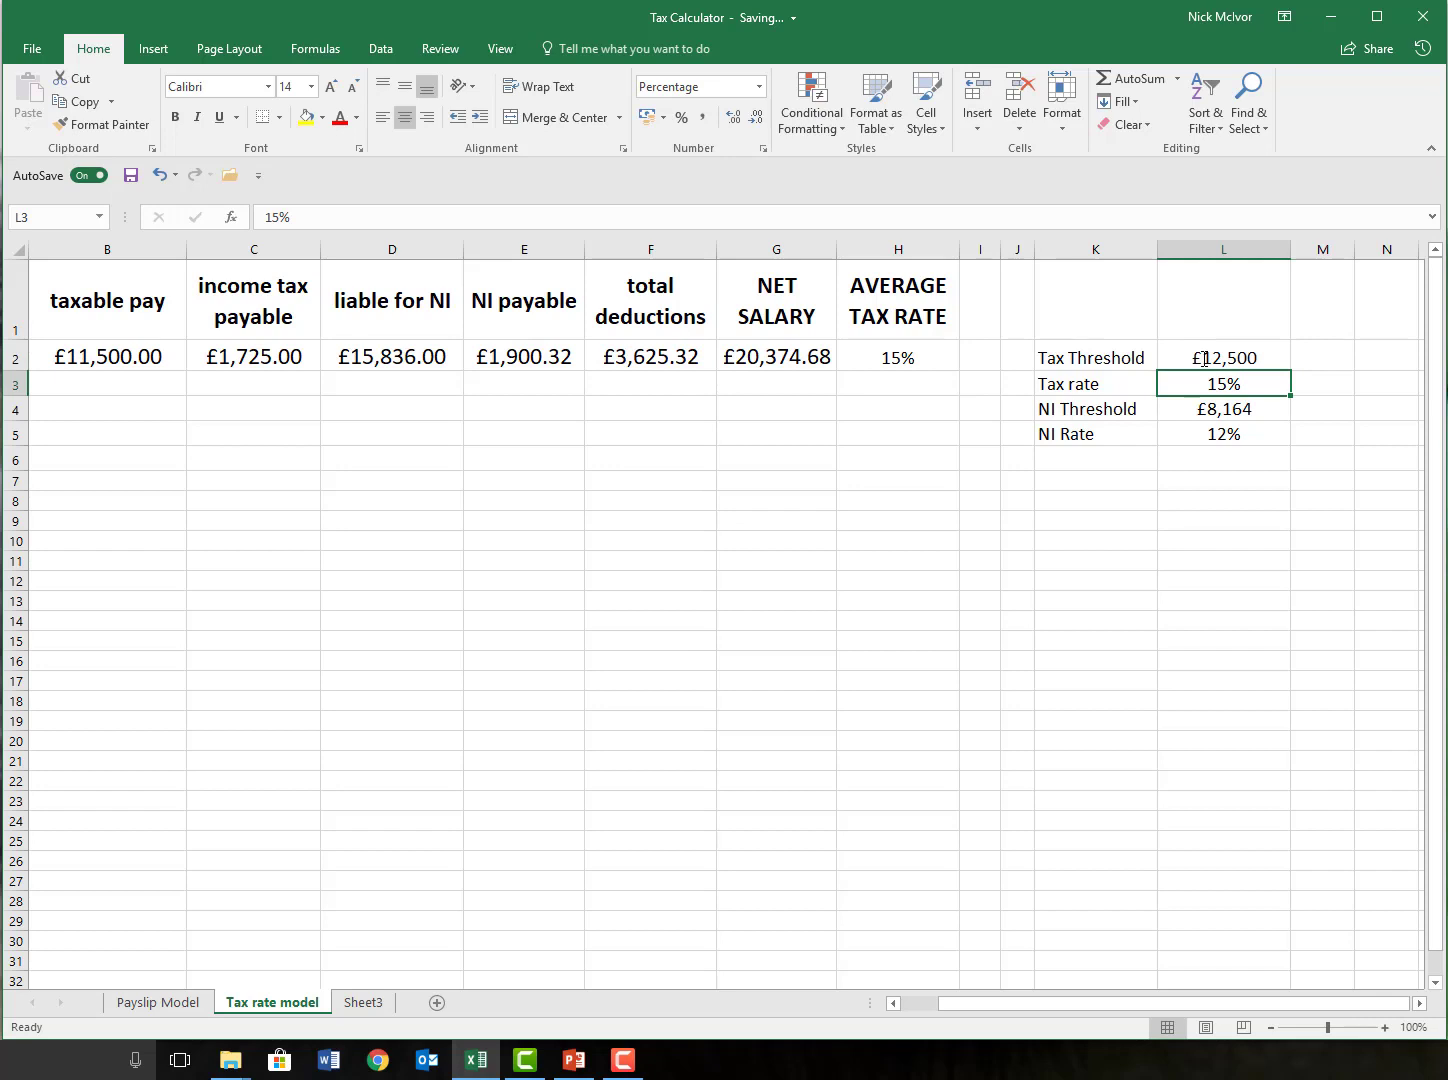
Step: Check the results, try a 10% NI rate, and set the Tax rate back to 20%
{"action": "left_click_drag", "start_coordinate": [48, 324], "coordinate": [55, 342]}
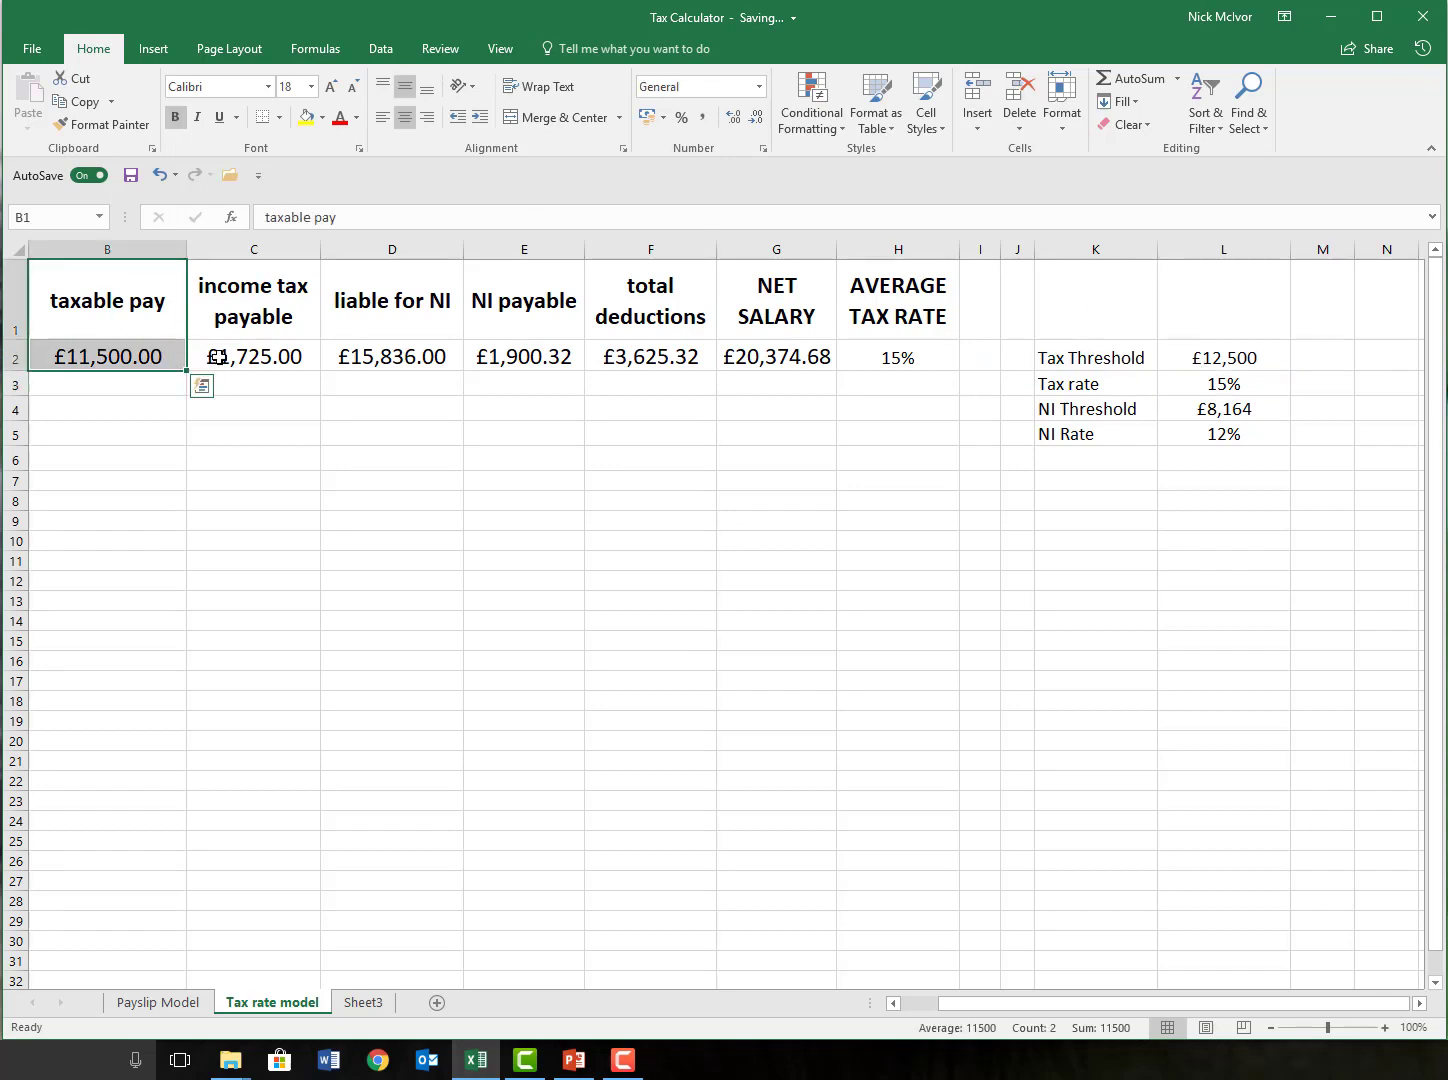
{"action": "left_click", "coordinate": [245, 363]}
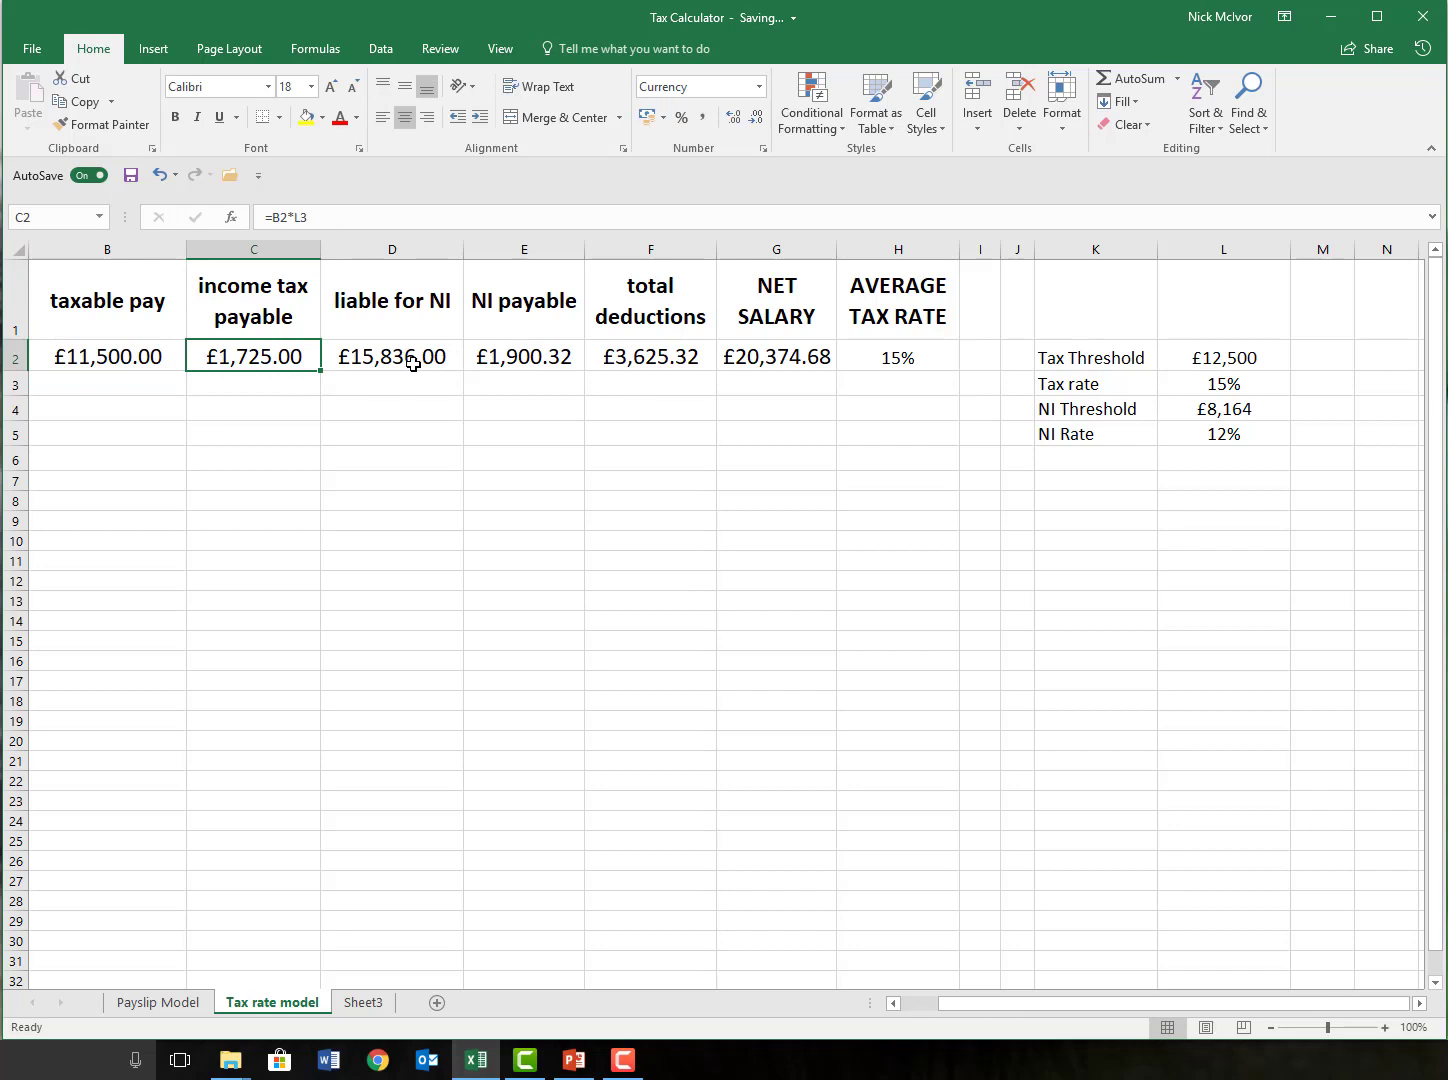
{"action": "left_click", "coordinate": [898, 358]}
{"action": "double_click", "coordinate": [1225, 434]}
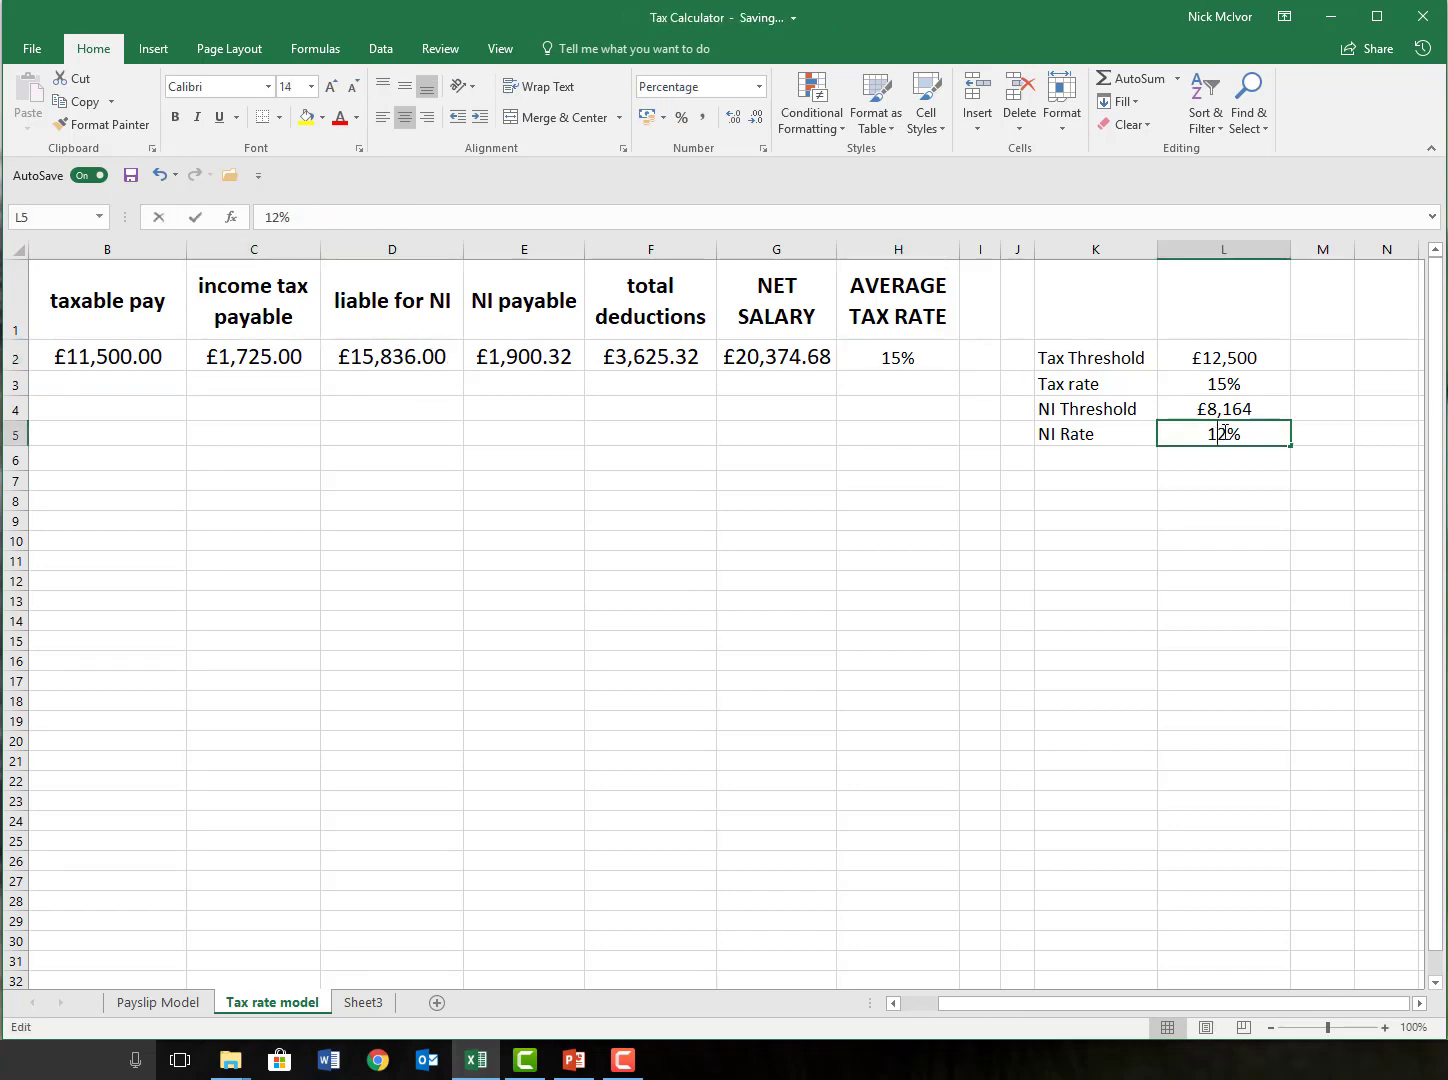
{"action": "key", "text": "BackSpace"}
{"action": "type", "text": "0"}
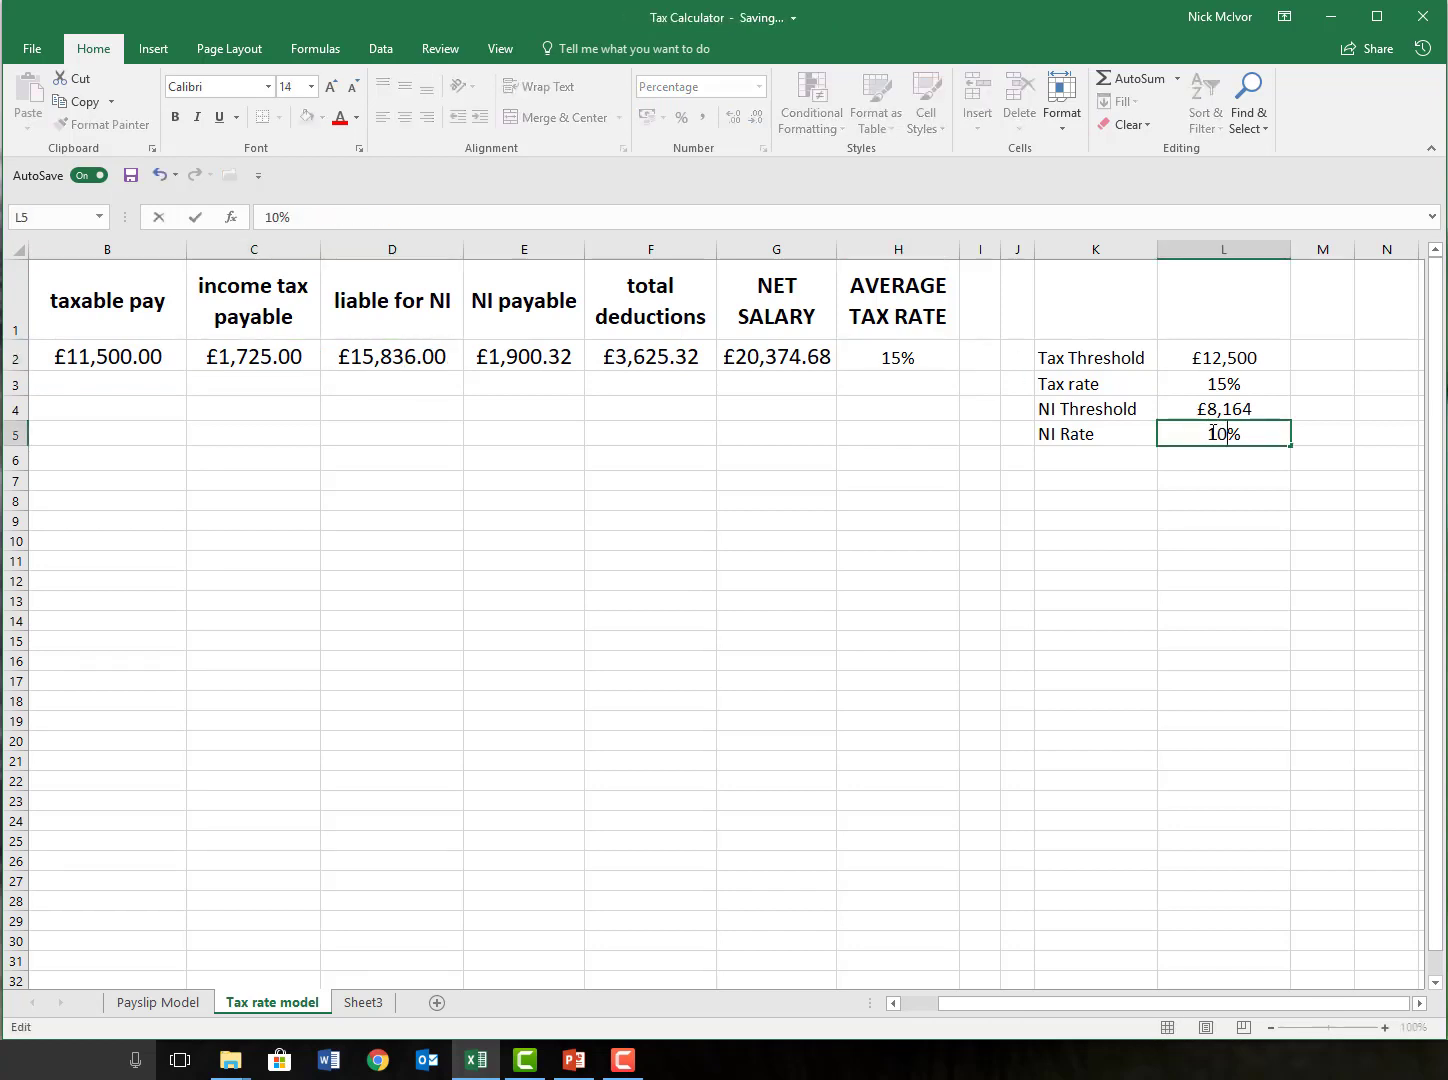
{"action": "key", "text": "Return"}
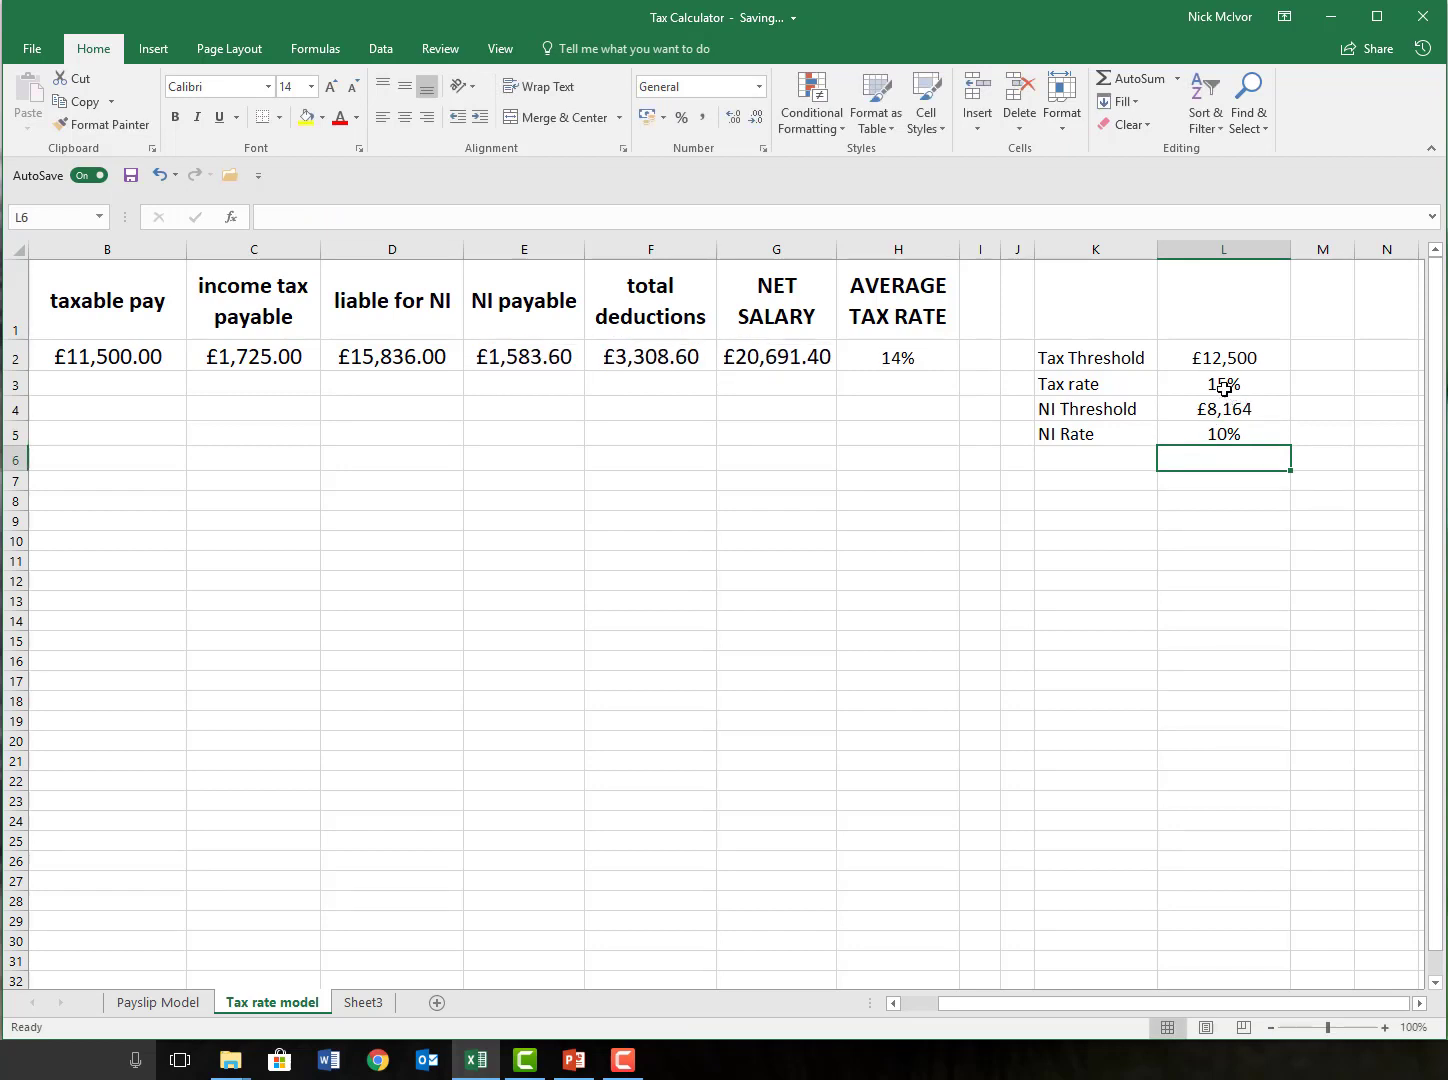
{"action": "double_click", "coordinate": [1226, 385]}
{"action": "key", "text": "BackSpace"}
{"action": "key", "text": "BackSpace"}
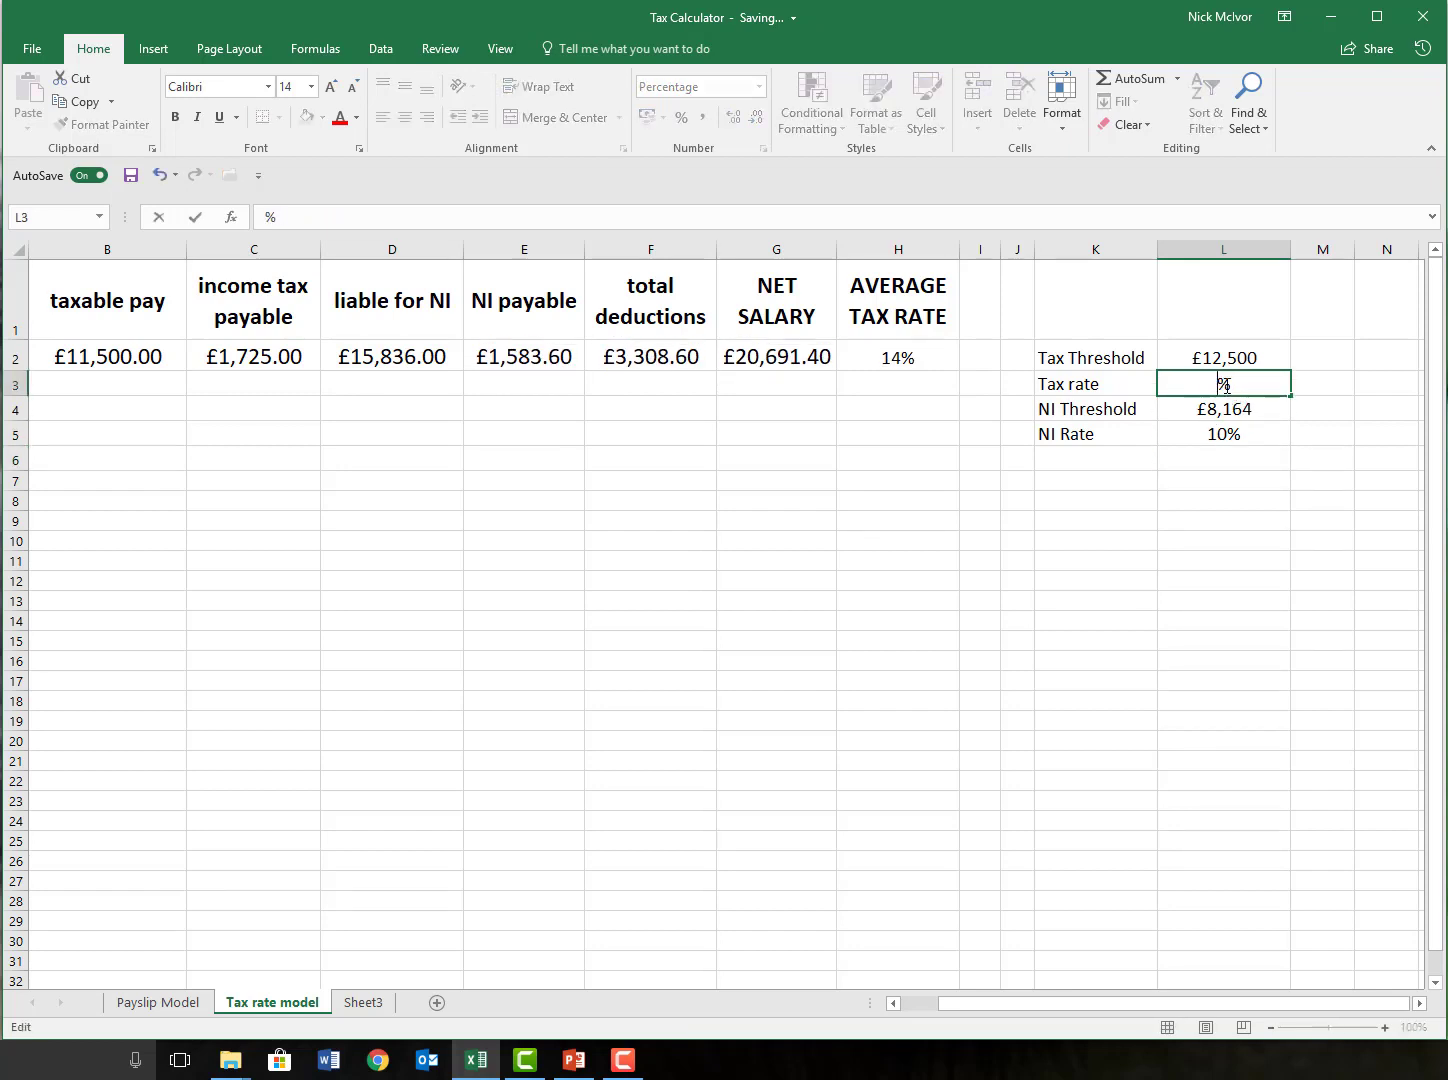
{"action": "type", "text": "20"}
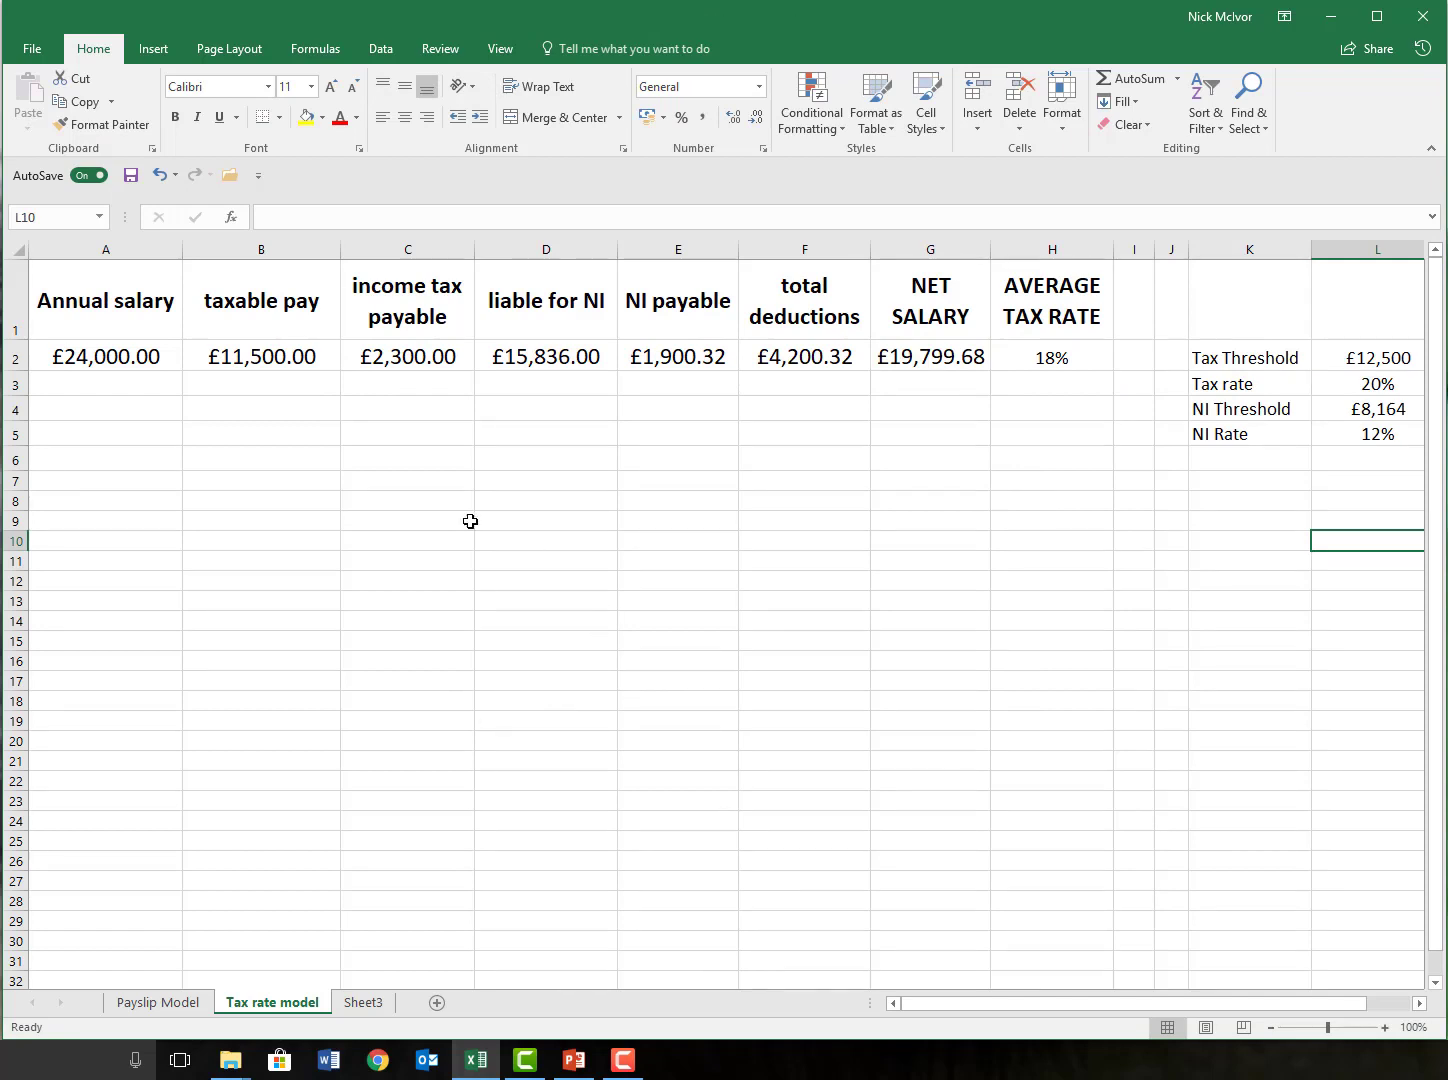
Step: Trial-fill the row-2 formulas with a £30,000 salary in A3, undo the test rows, then reopen B2
{"action": "left_click_drag", "start_coordinate": [256, 357], "coordinate": [1112, 440]}
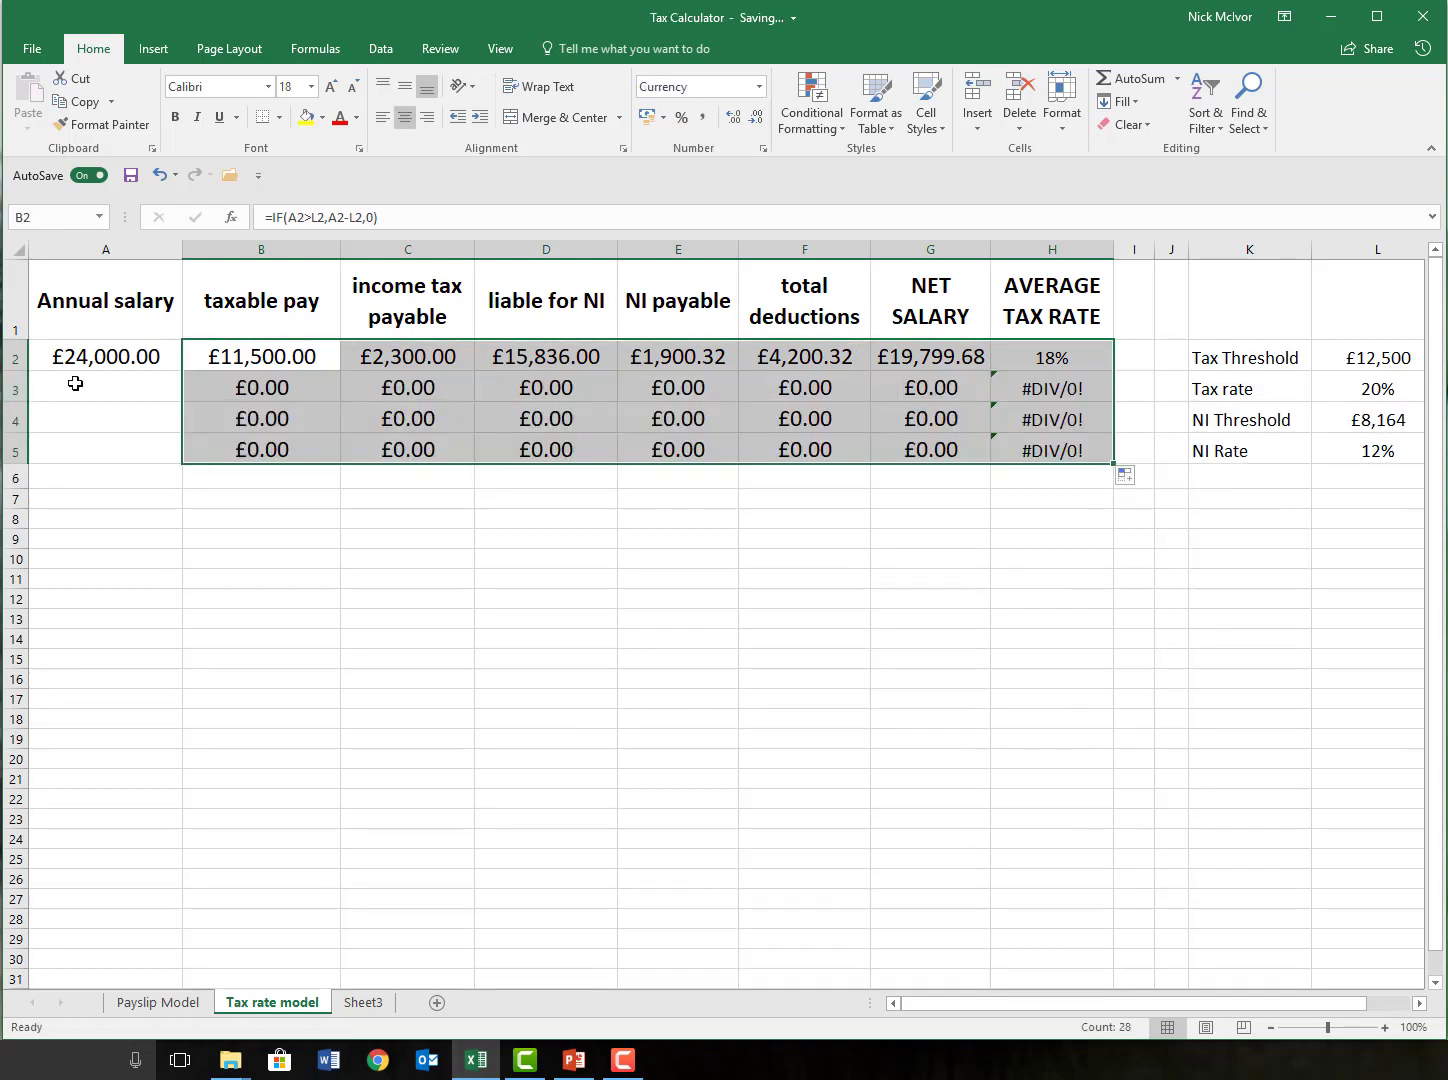
{"action": "left_click", "coordinate": [81, 385]}
{"action": "type", "text": "30000"}
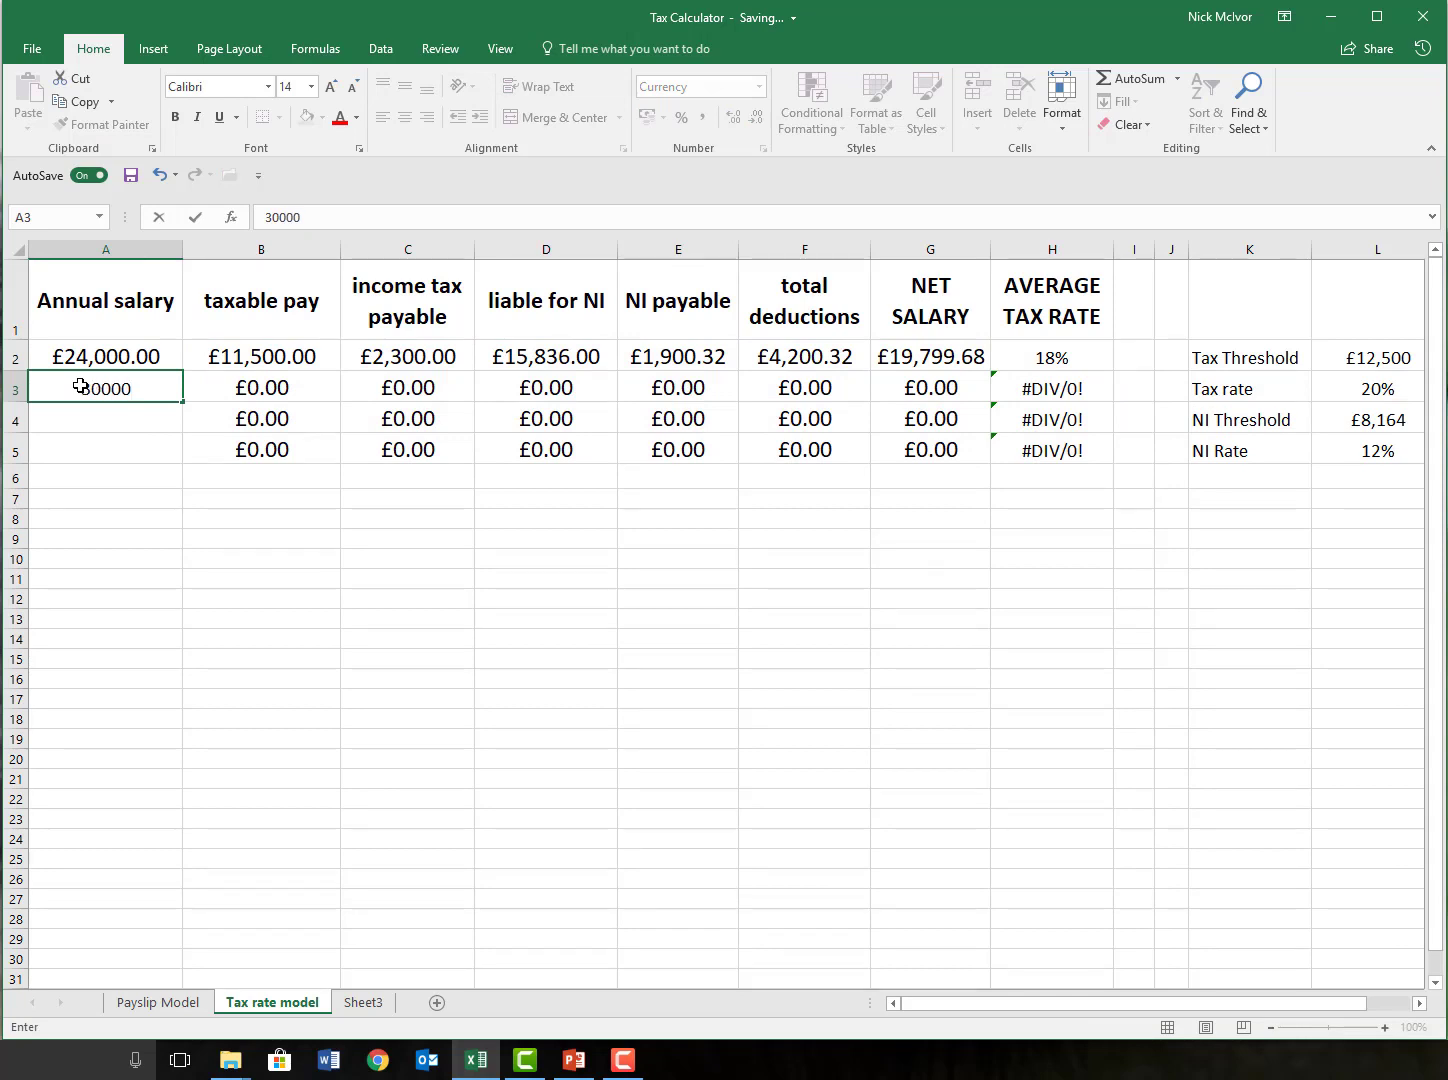
{"action": "key", "text": "Return"}
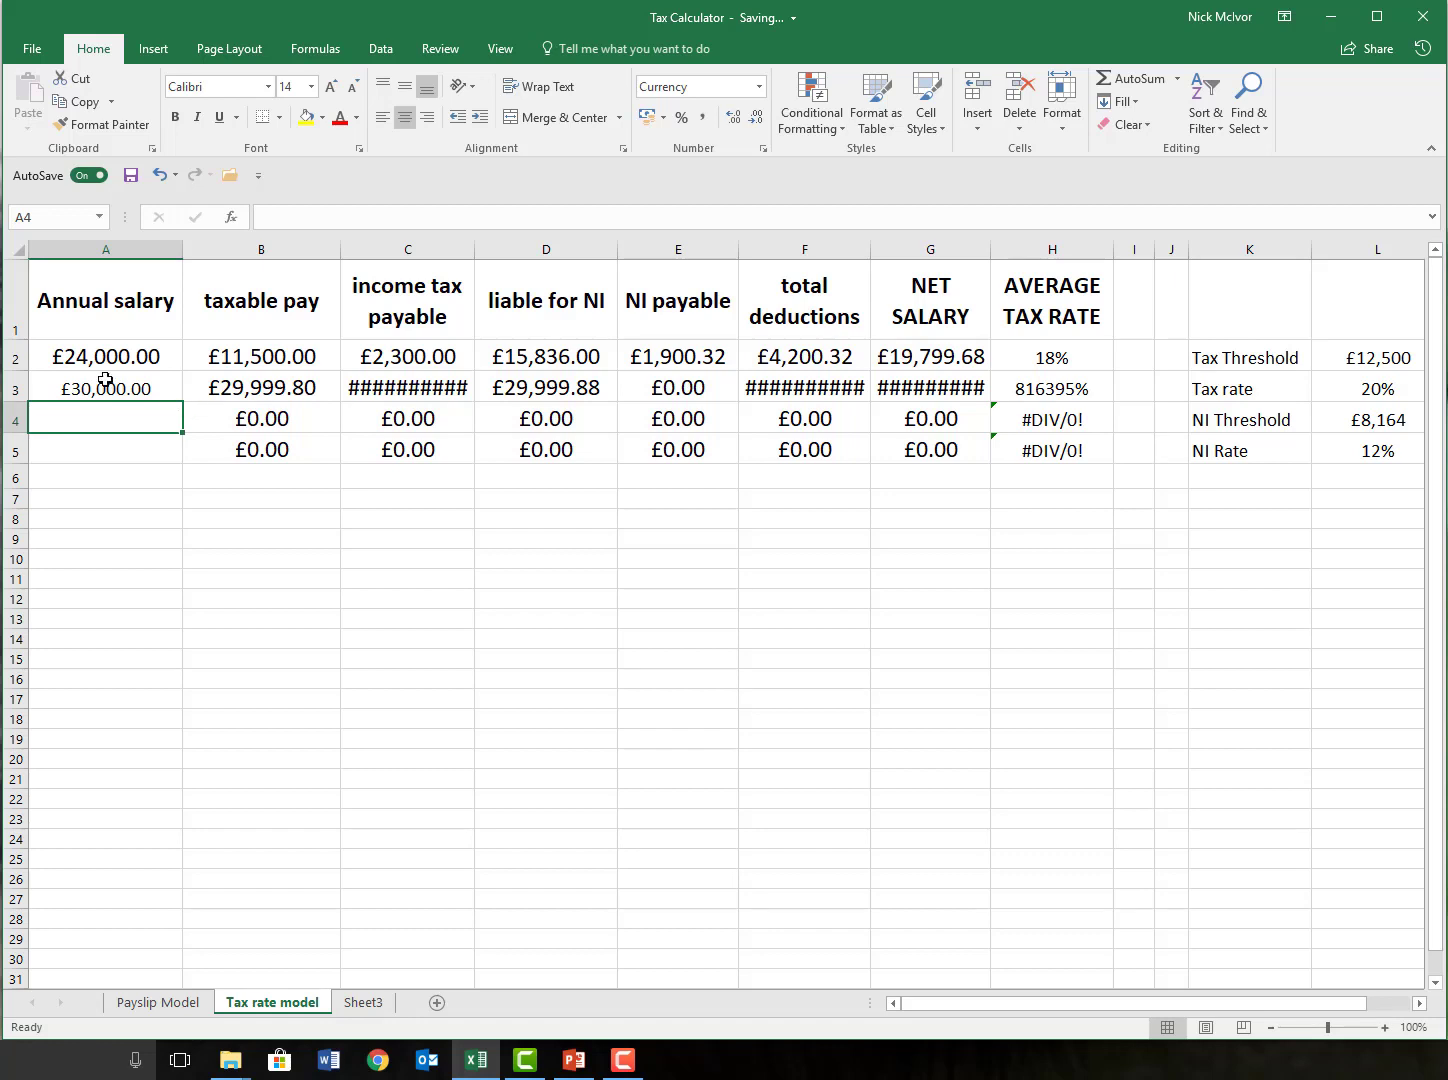
{"action": "left_click_drag", "start_coordinate": [107, 382], "coordinate": [1050, 450]}
{"action": "key", "text": "ctrl+z"}
{"action": "double_click", "coordinate": [269, 359]}
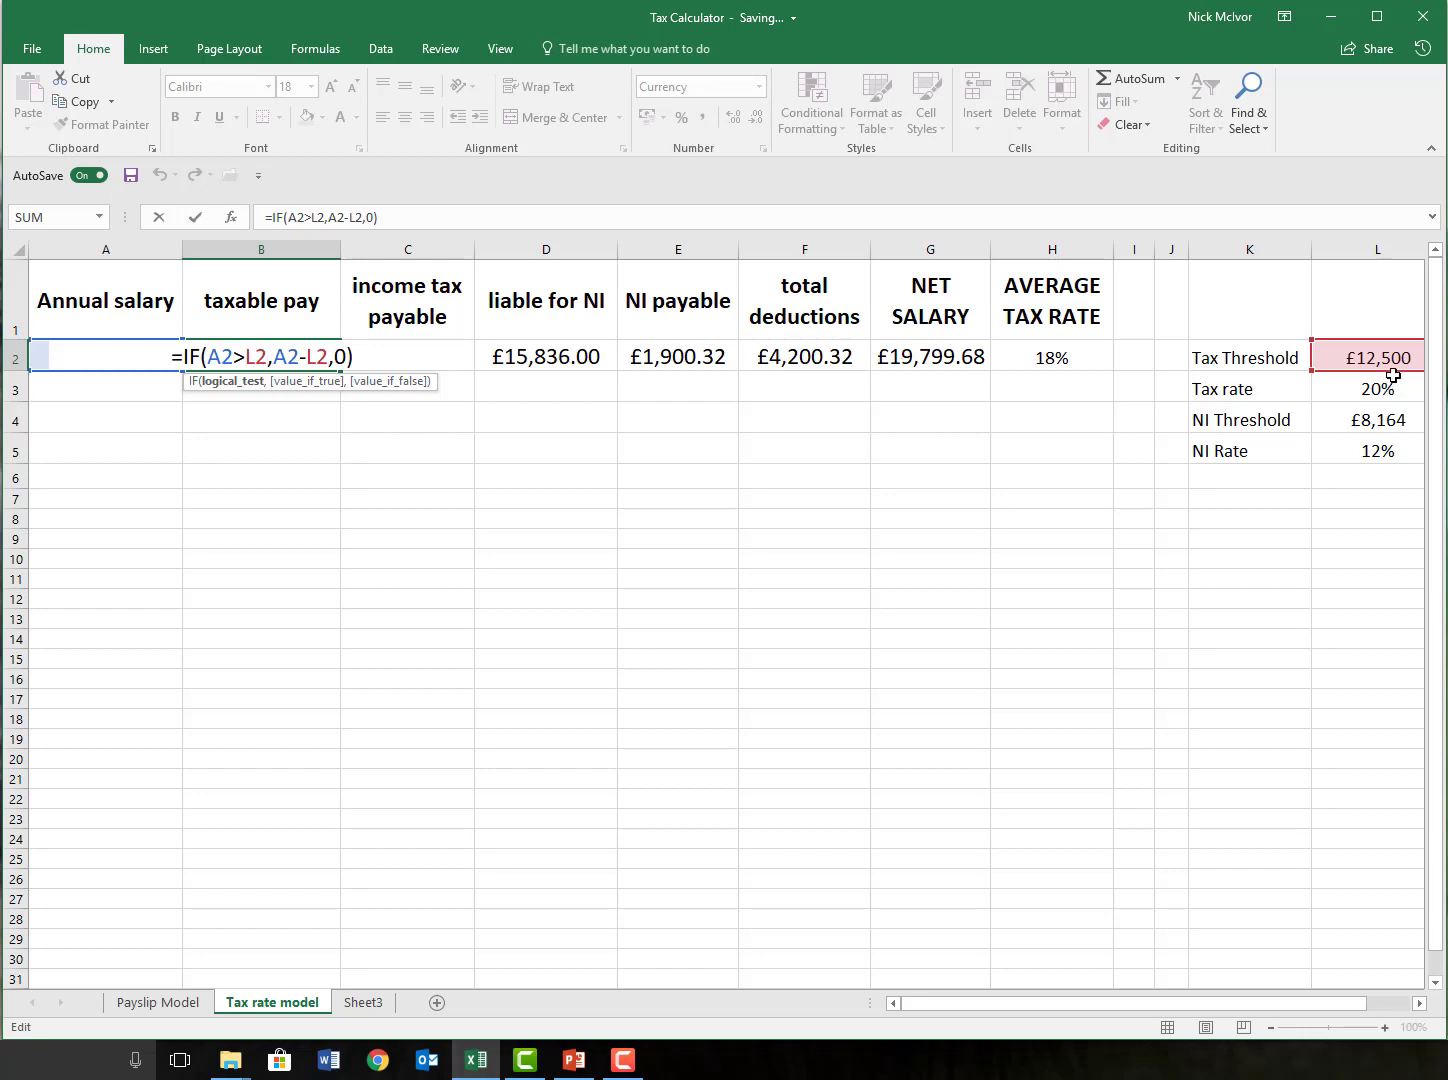
Step: Make B2's threshold references absolute: =IF(A2>$L$2,A2-$L$2,0)
{"action": "left_click", "coordinate": [246, 356]}
{"action": "type", "text": "$"}
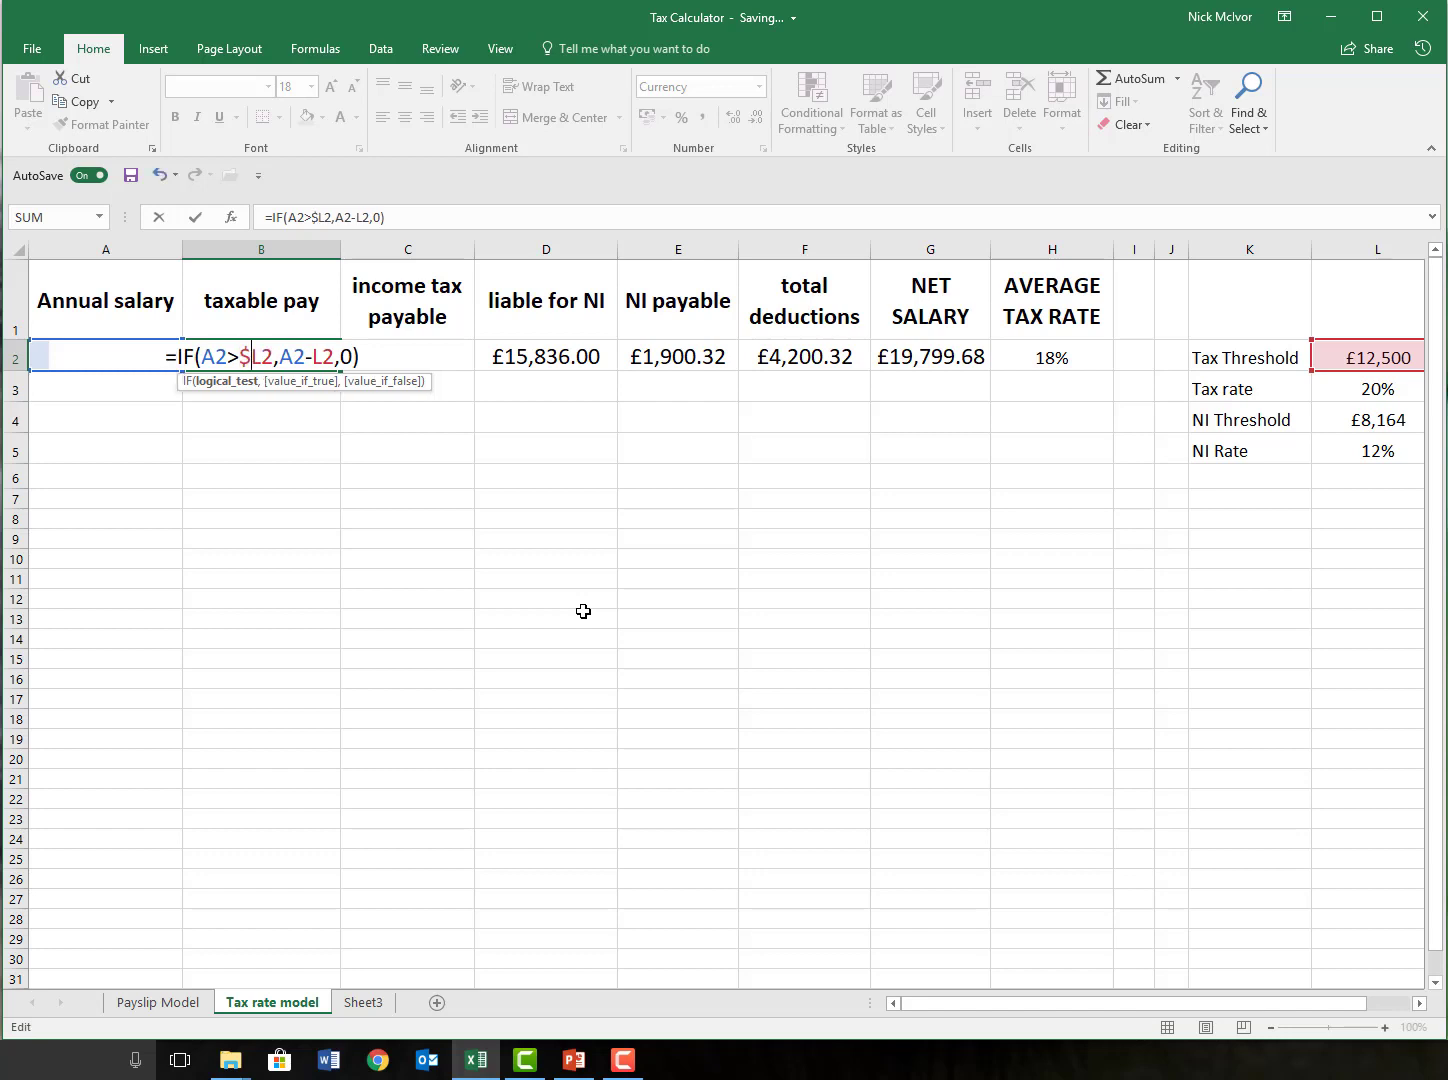
{"action": "key", "text": "Right"}
{"action": "type", "text": "$"}
{"action": "left_click", "coordinate": [317, 356]}
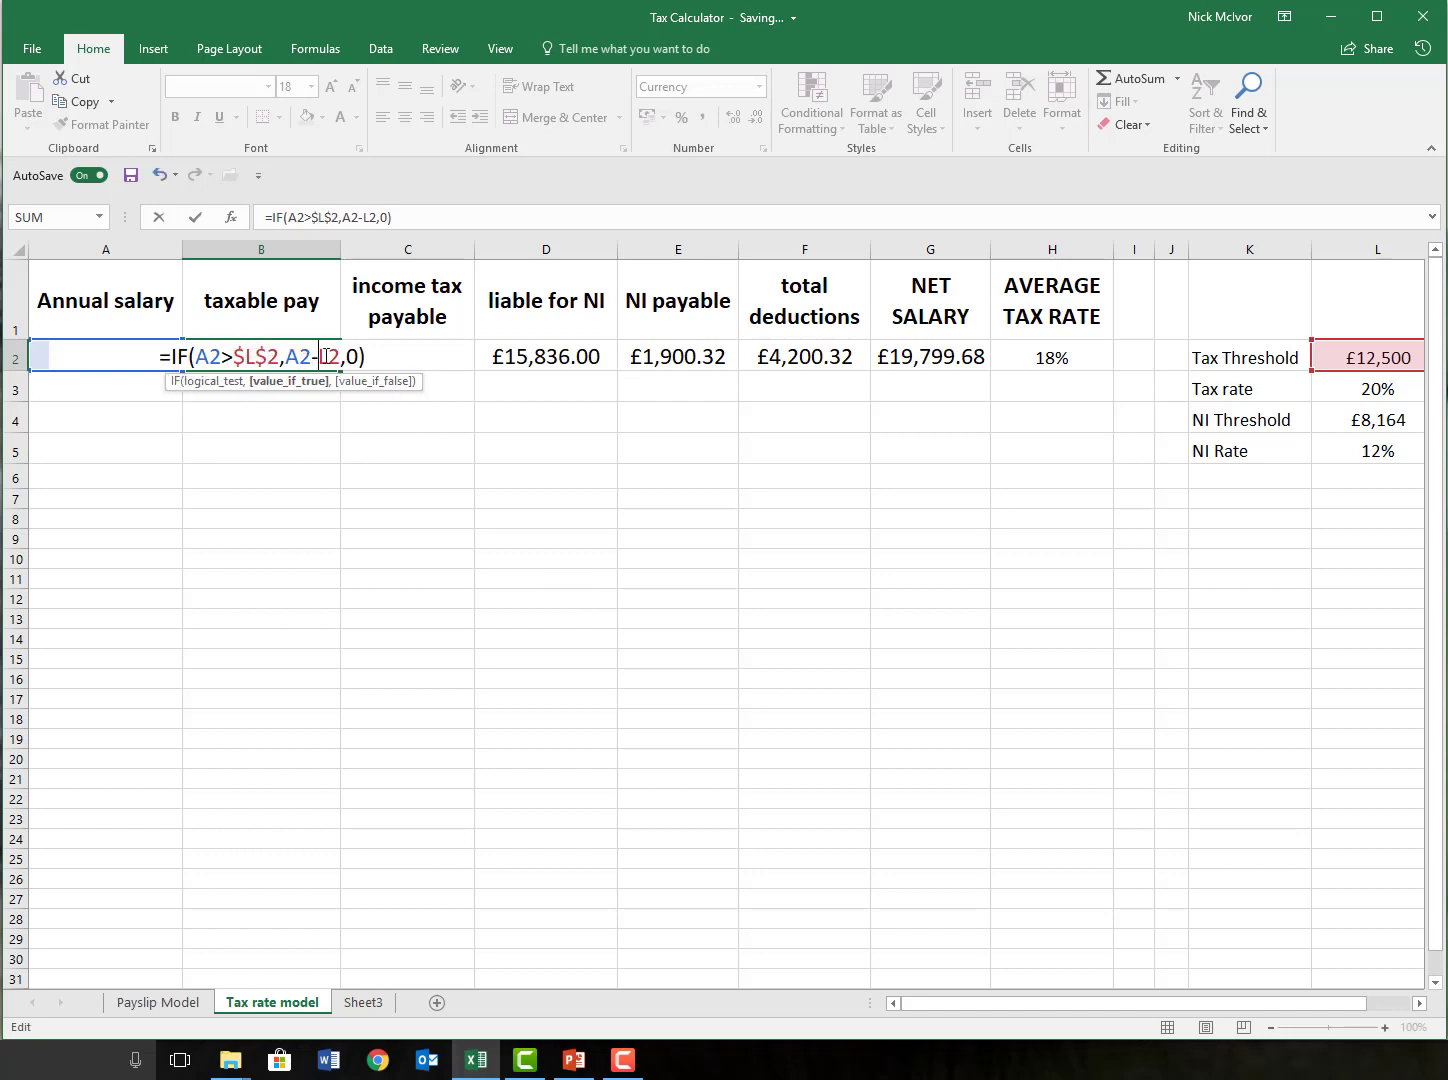
{"action": "type", "text": "$"}
{"action": "left_click", "coordinate": [332, 357]}
{"action": "type", "text": "$L$"}
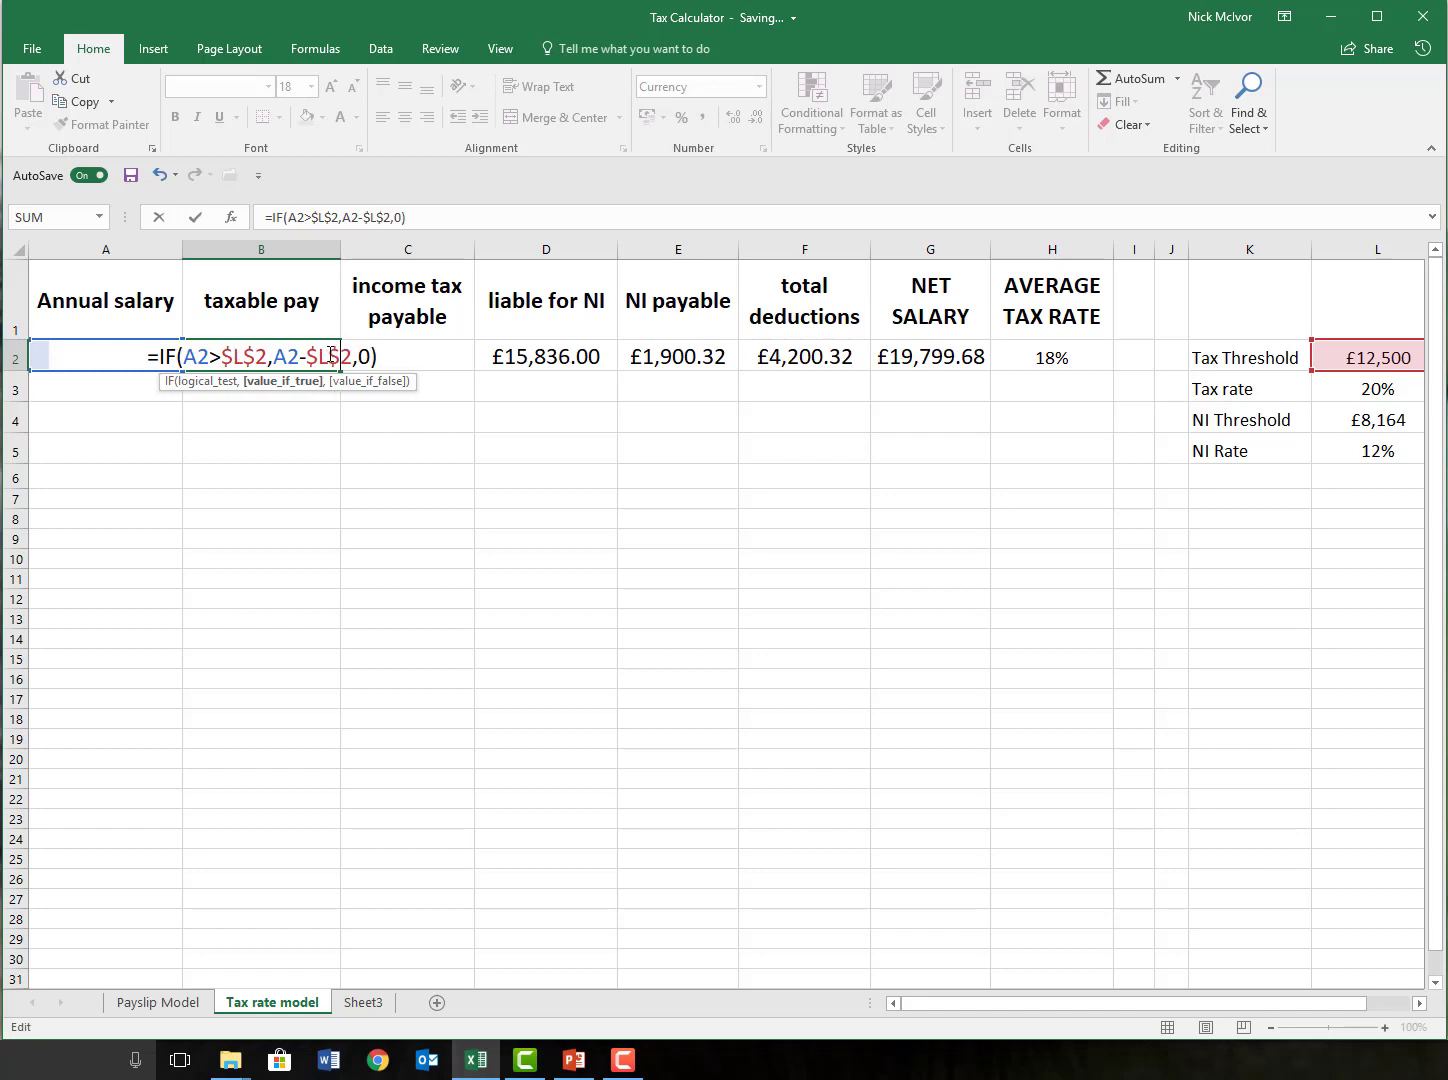
{"action": "left_click", "coordinate": [300, 455]}
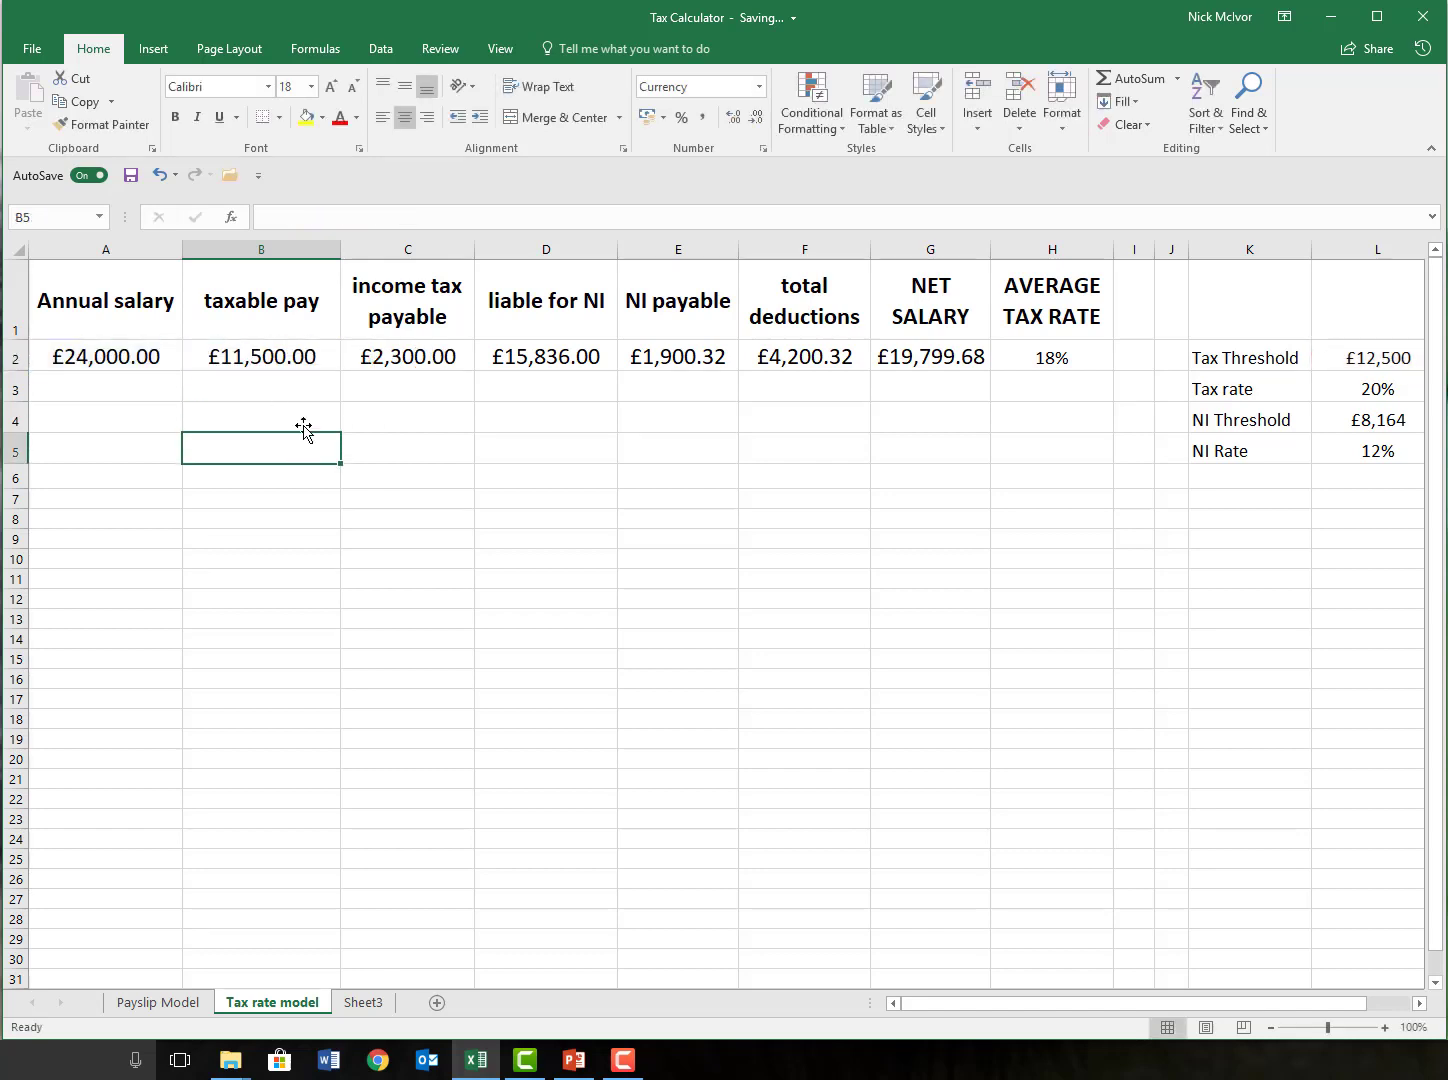
{"action": "left_click", "coordinate": [309, 357]}
{"action": "double_click", "coordinate": [309, 358]}
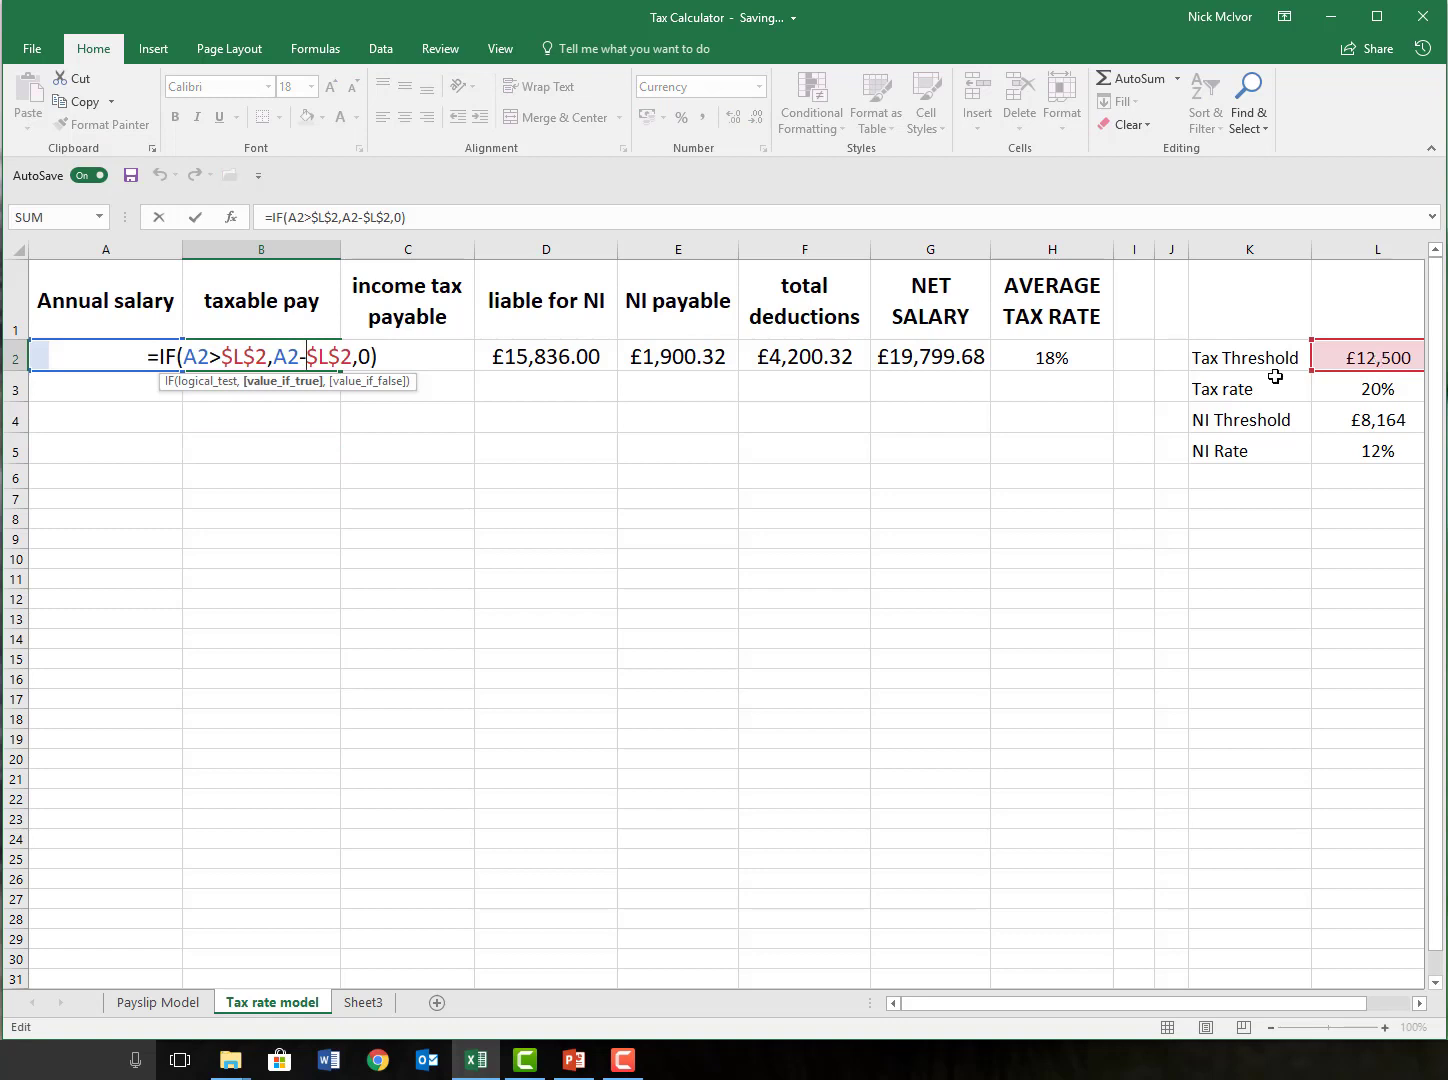
{"action": "left_click", "coordinate": [400, 618]}
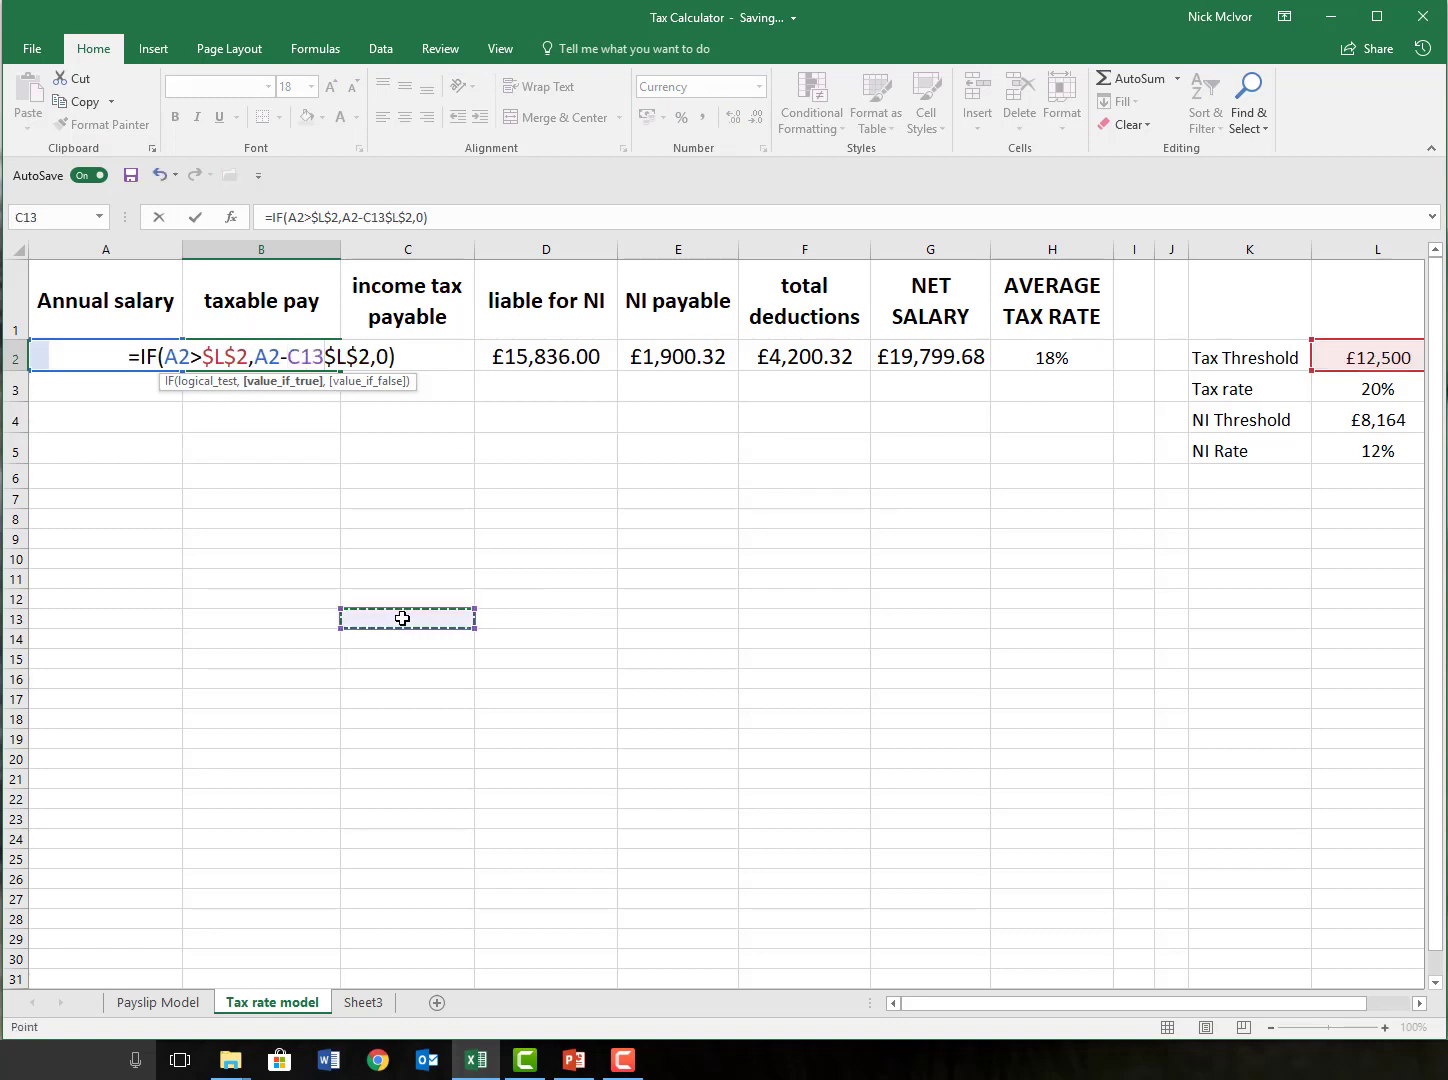
{"action": "key", "text": "Escape"}
Step: Lock the rate reference in C2 so income tax reads =B2*$L$3
{"action": "double_click", "coordinate": [415, 357]}
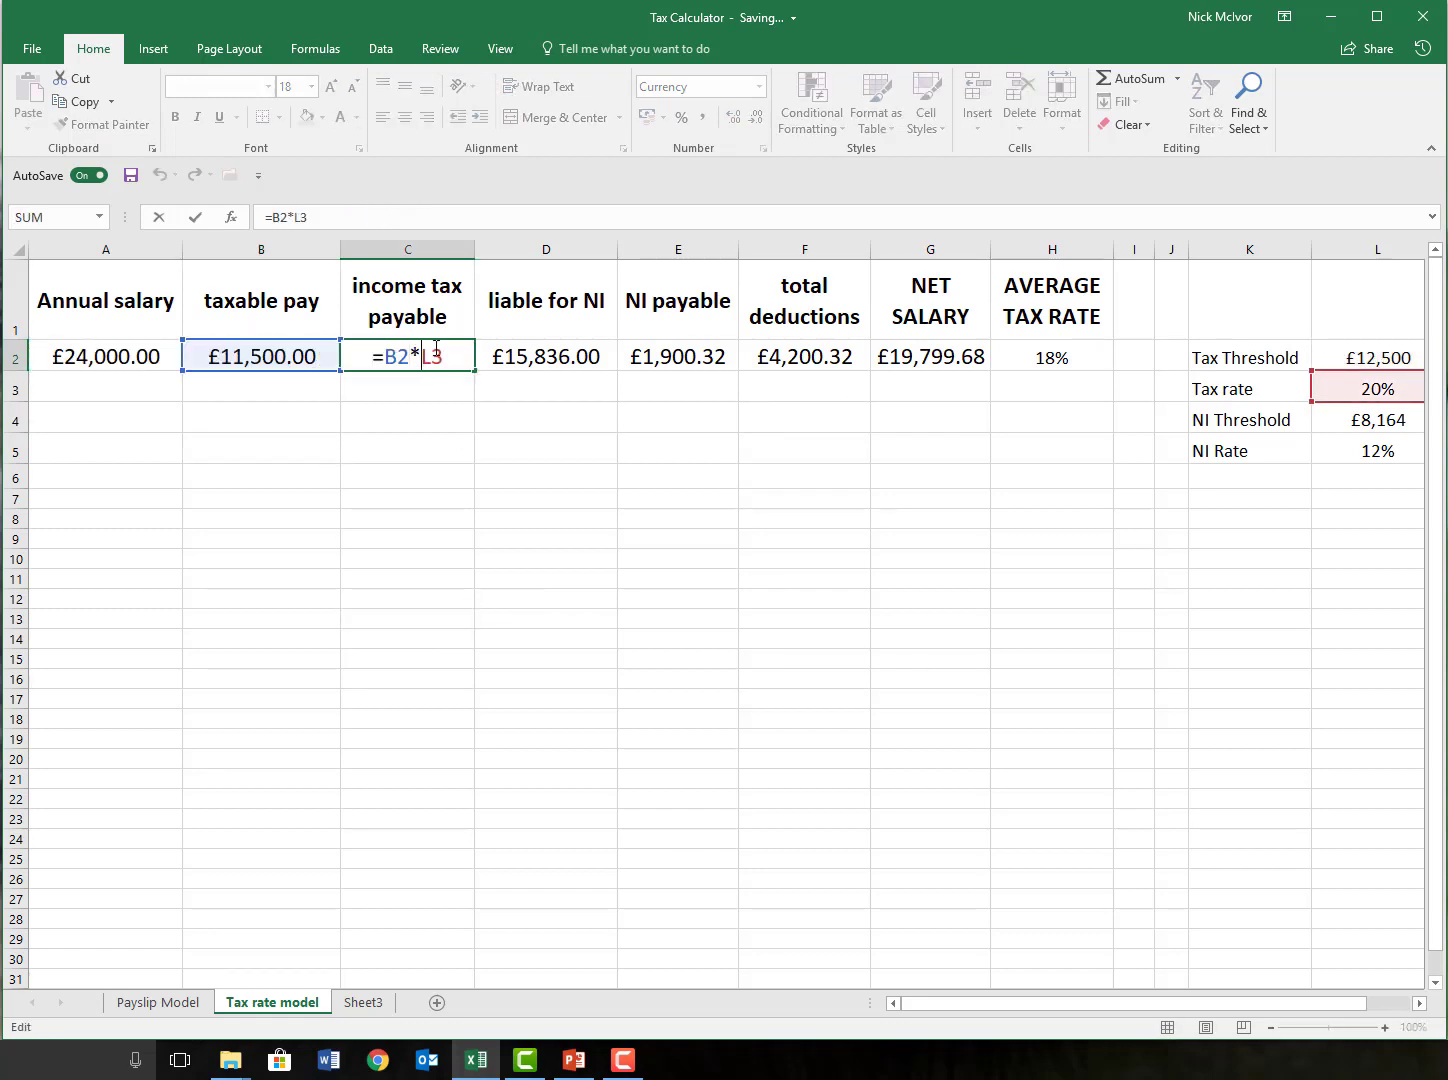
{"action": "type", "text": "$"}
{"action": "left_click", "coordinate": [437, 357]}
{"action": "type", "text": "$"}
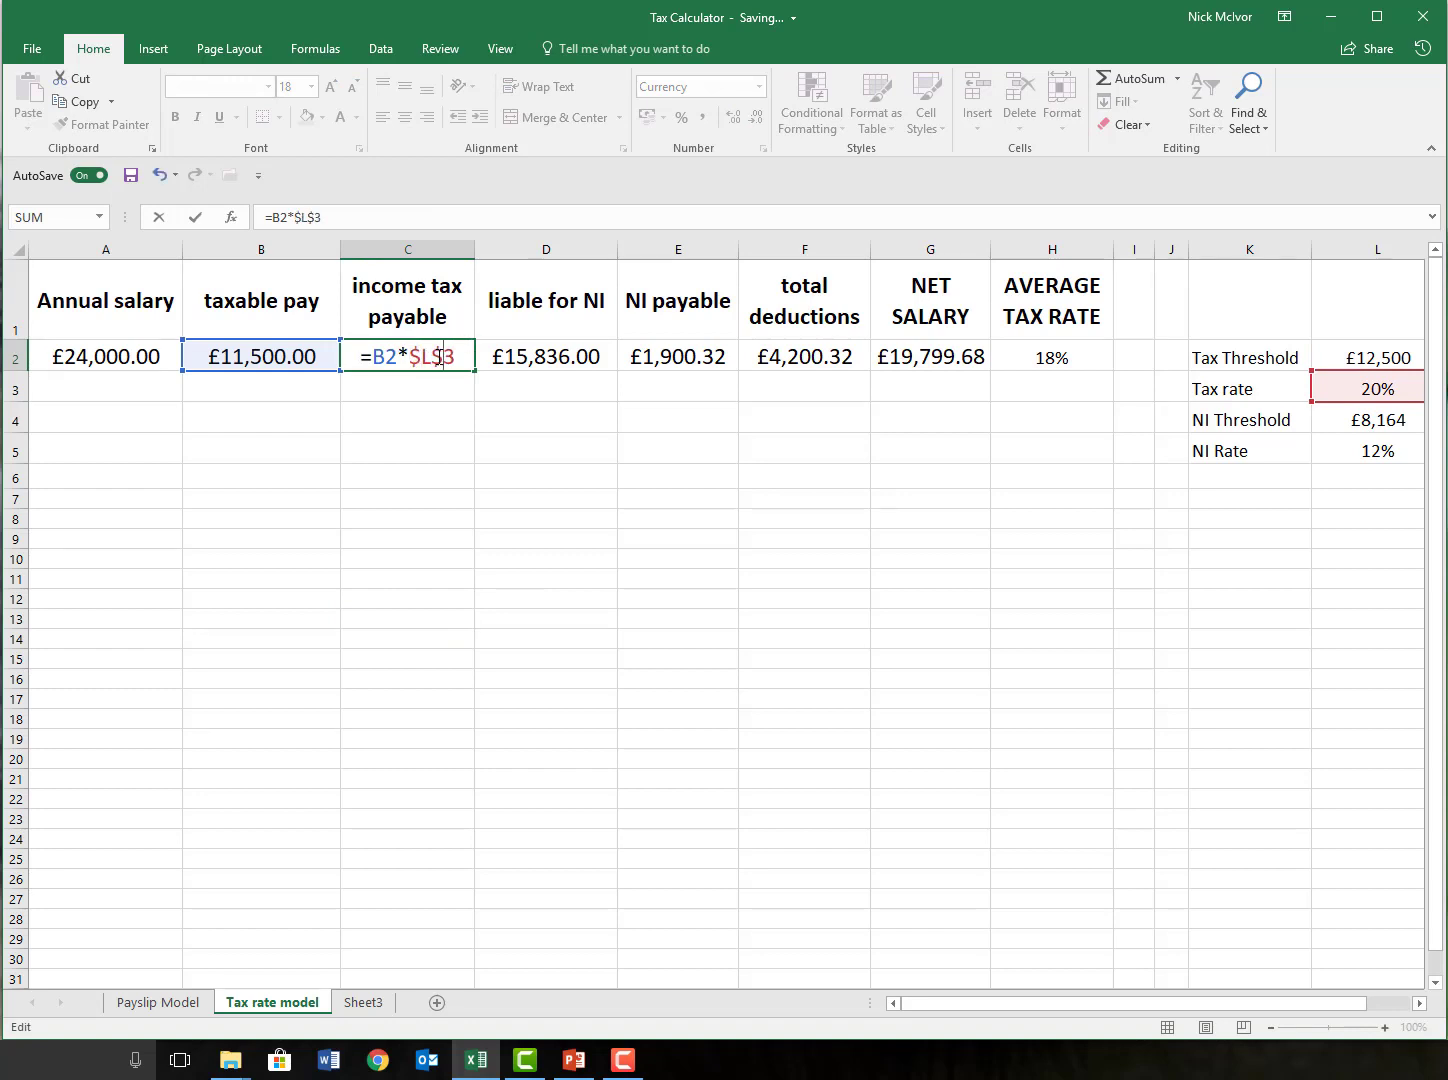
{"action": "key", "text": "Tab"}
{"action": "double_click", "coordinate": [548, 358]}
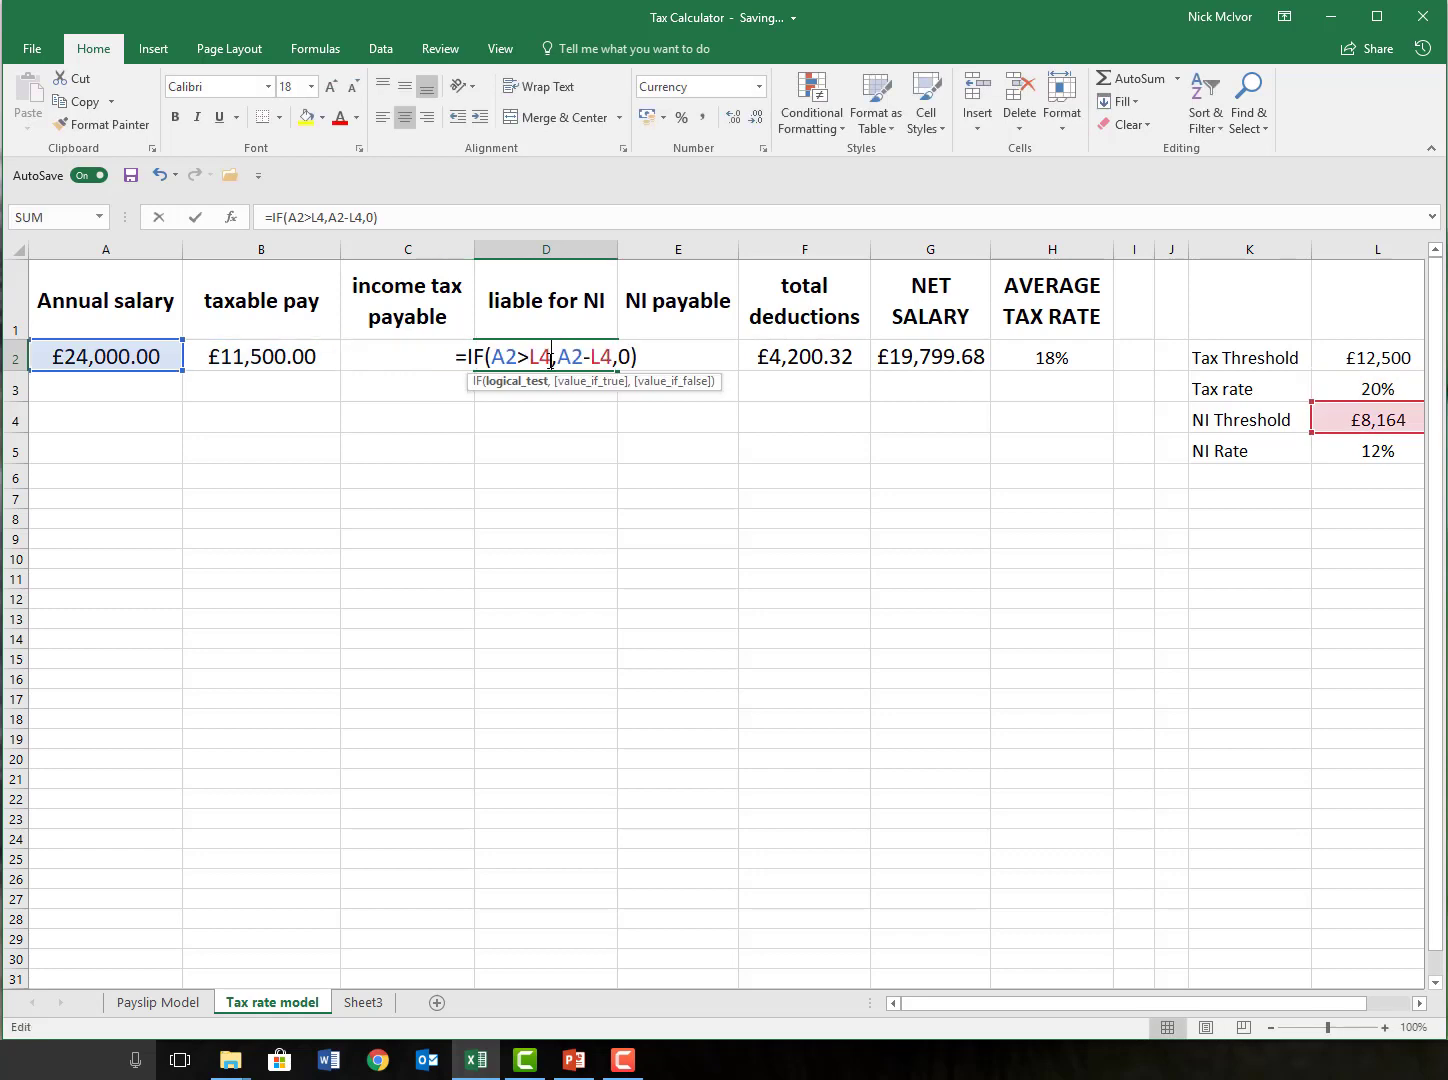
{"action": "left_click", "coordinate": [805, 498]}
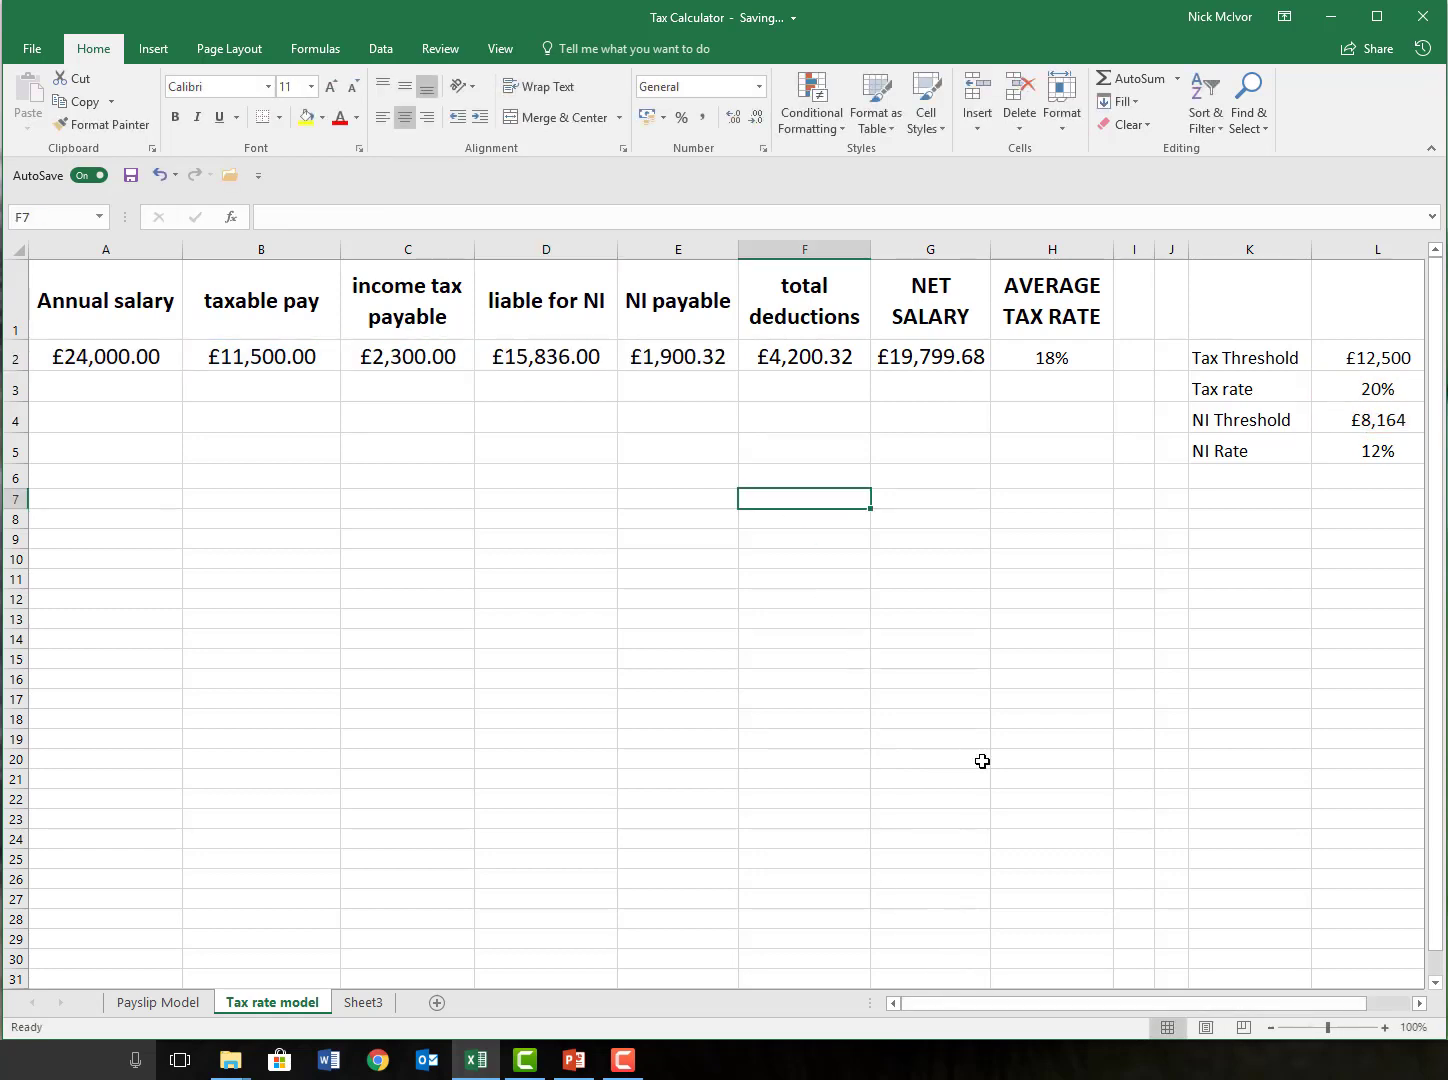
Step: Fill the row-2 formulas down to row 5 and enter salaries 30000, 35000 and 40000 in A3:A5
{"action": "left_click_drag", "start_coordinate": [260, 358], "coordinate": [1112, 467]}
{"action": "left_click", "coordinate": [110, 386]}
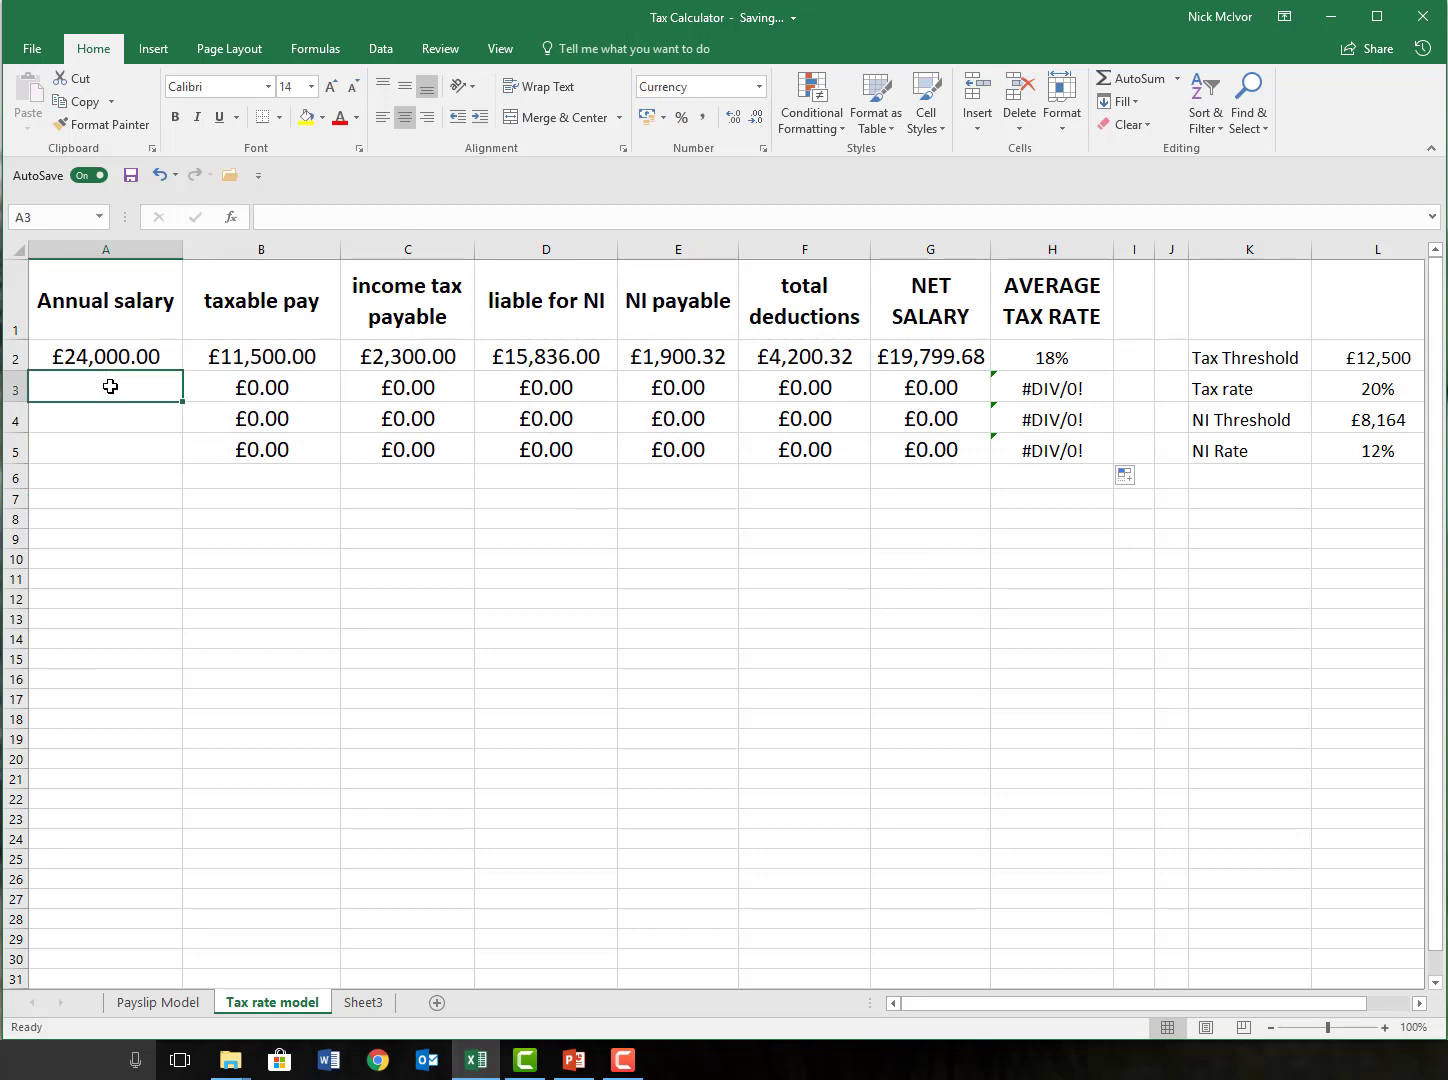
{"action": "type", "text": "30000"}
{"action": "key", "text": "Return"}
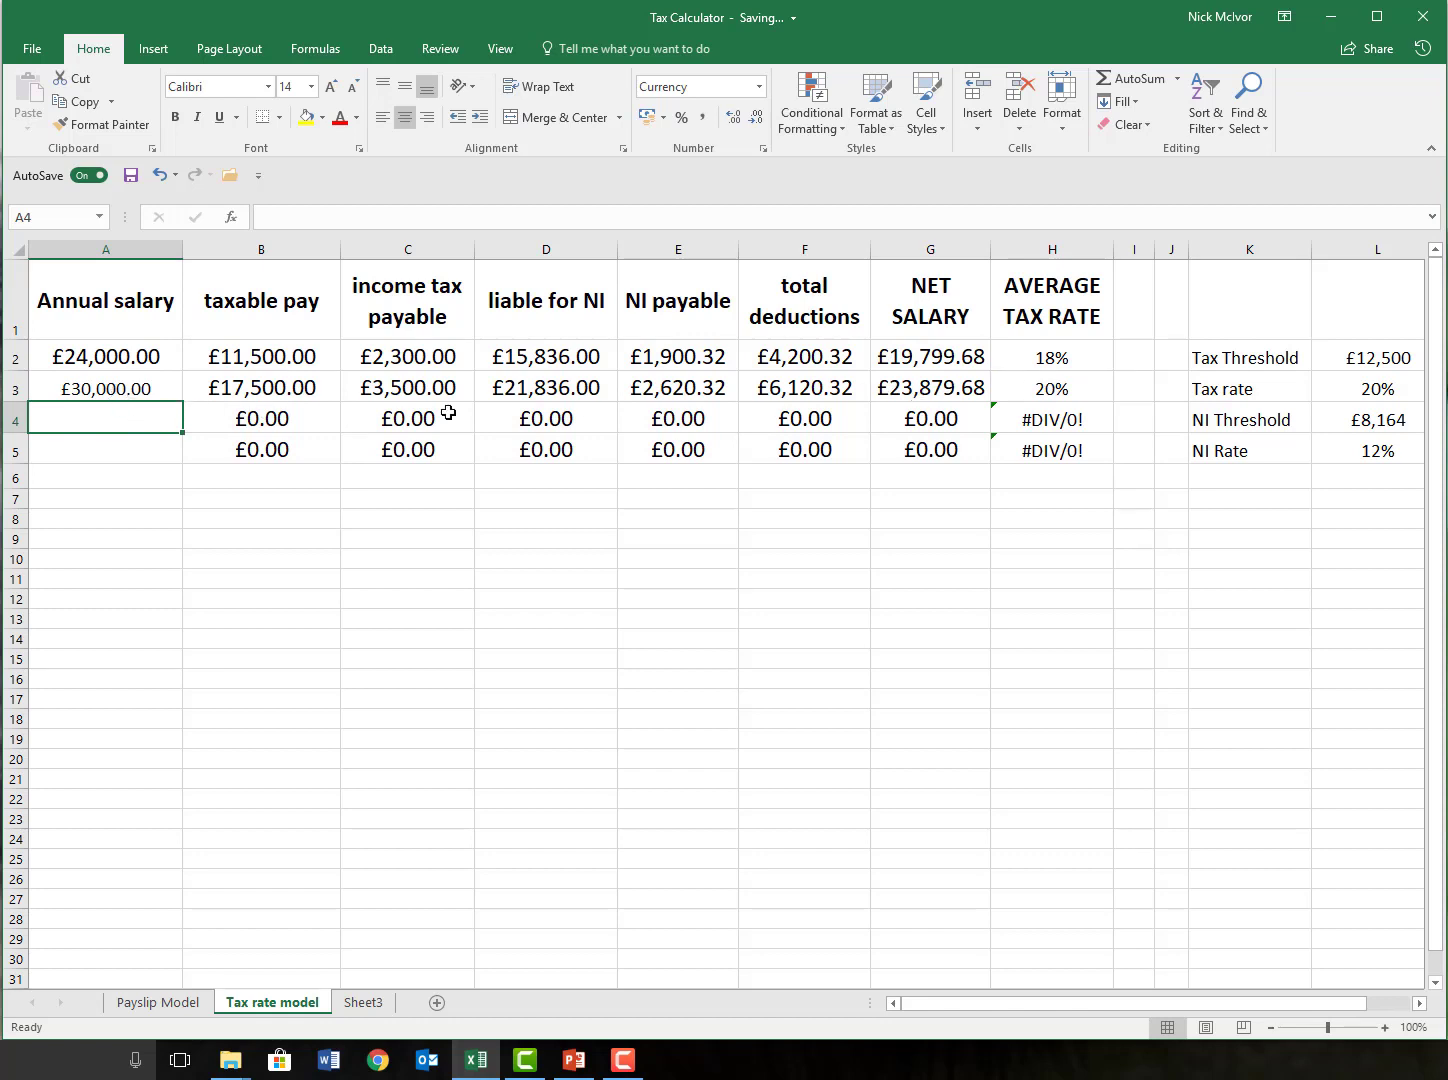
{"action": "type", "text": "35000"}
{"action": "key", "text": "Return"}
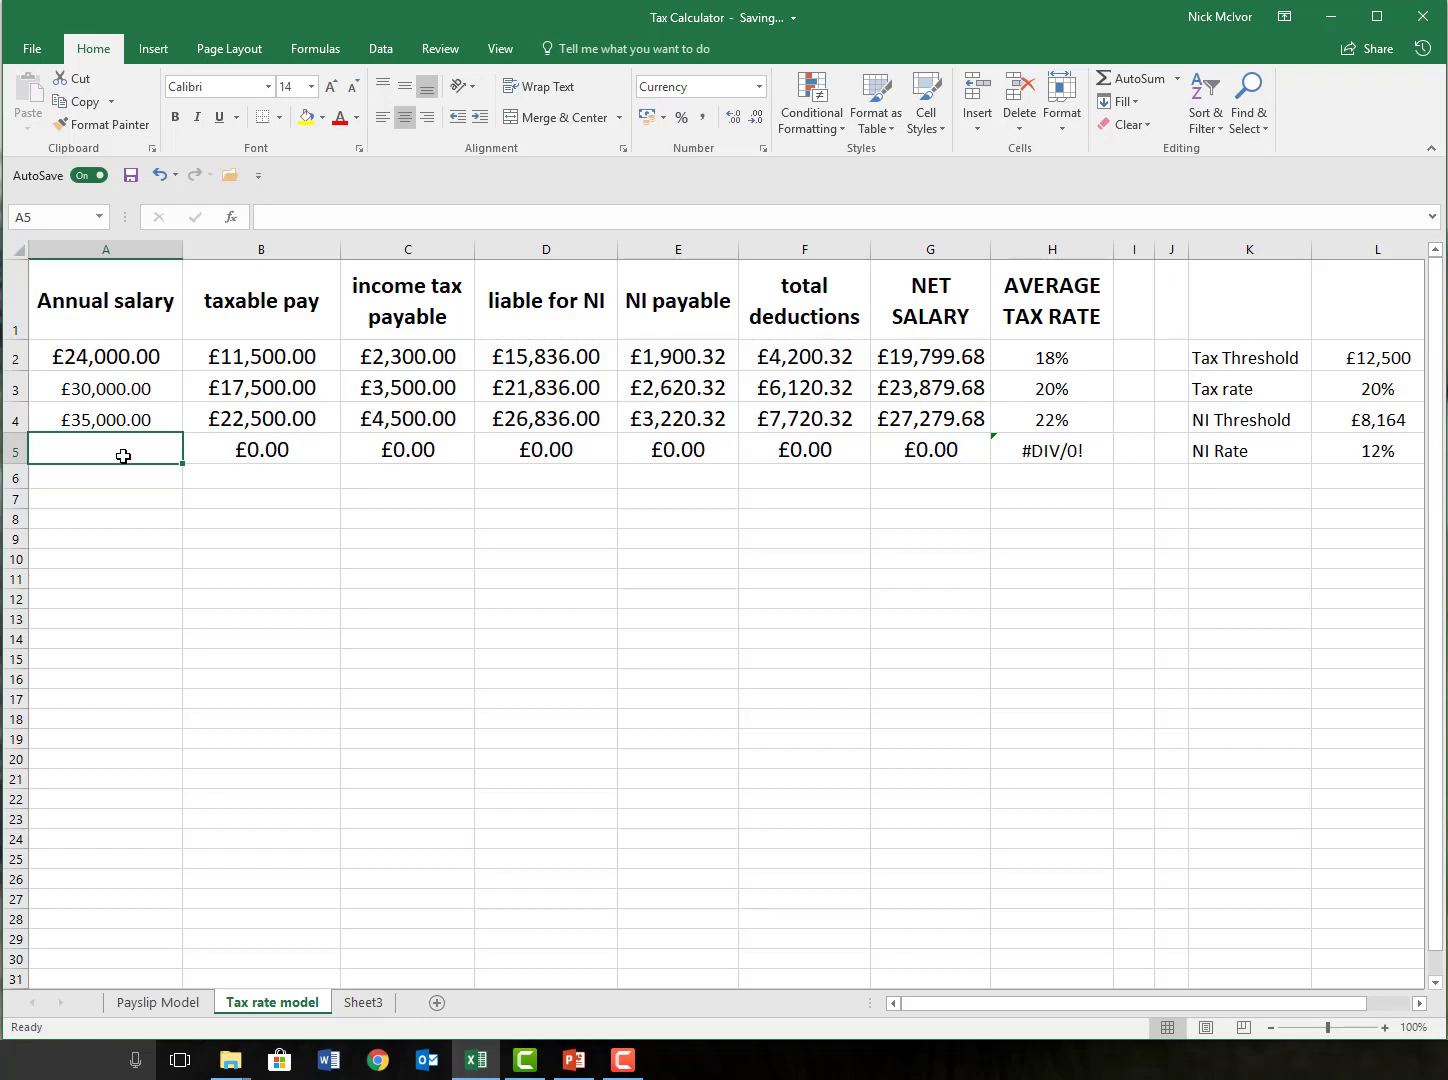
{"action": "type", "text": "40000"}
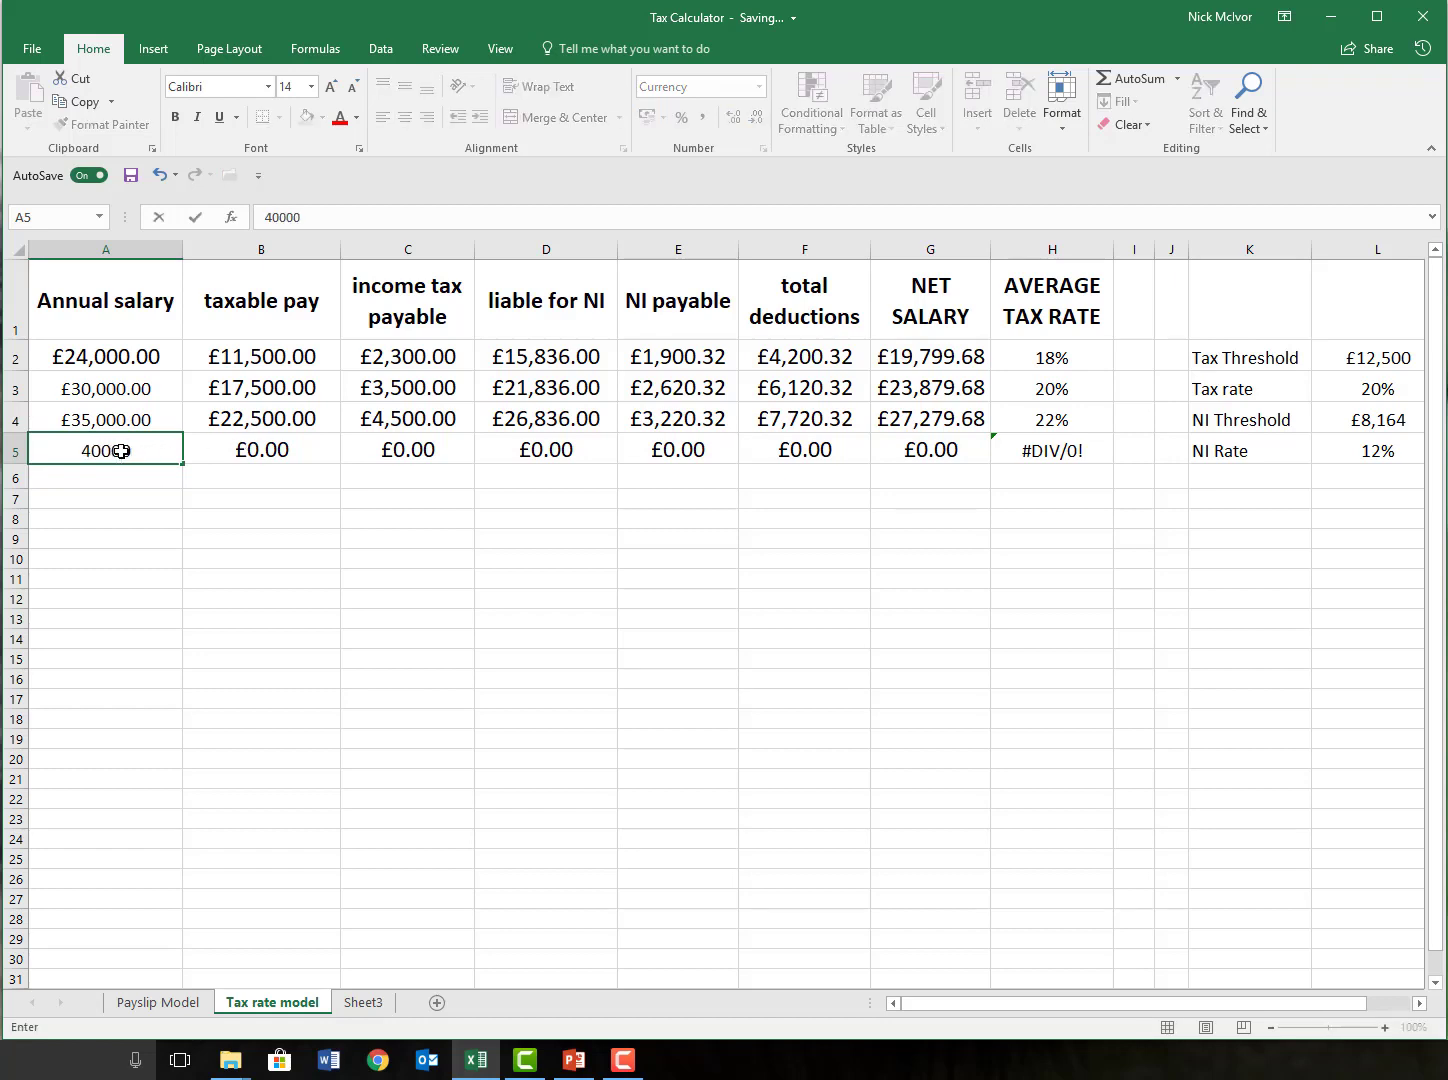
{"action": "key", "text": "Return"}
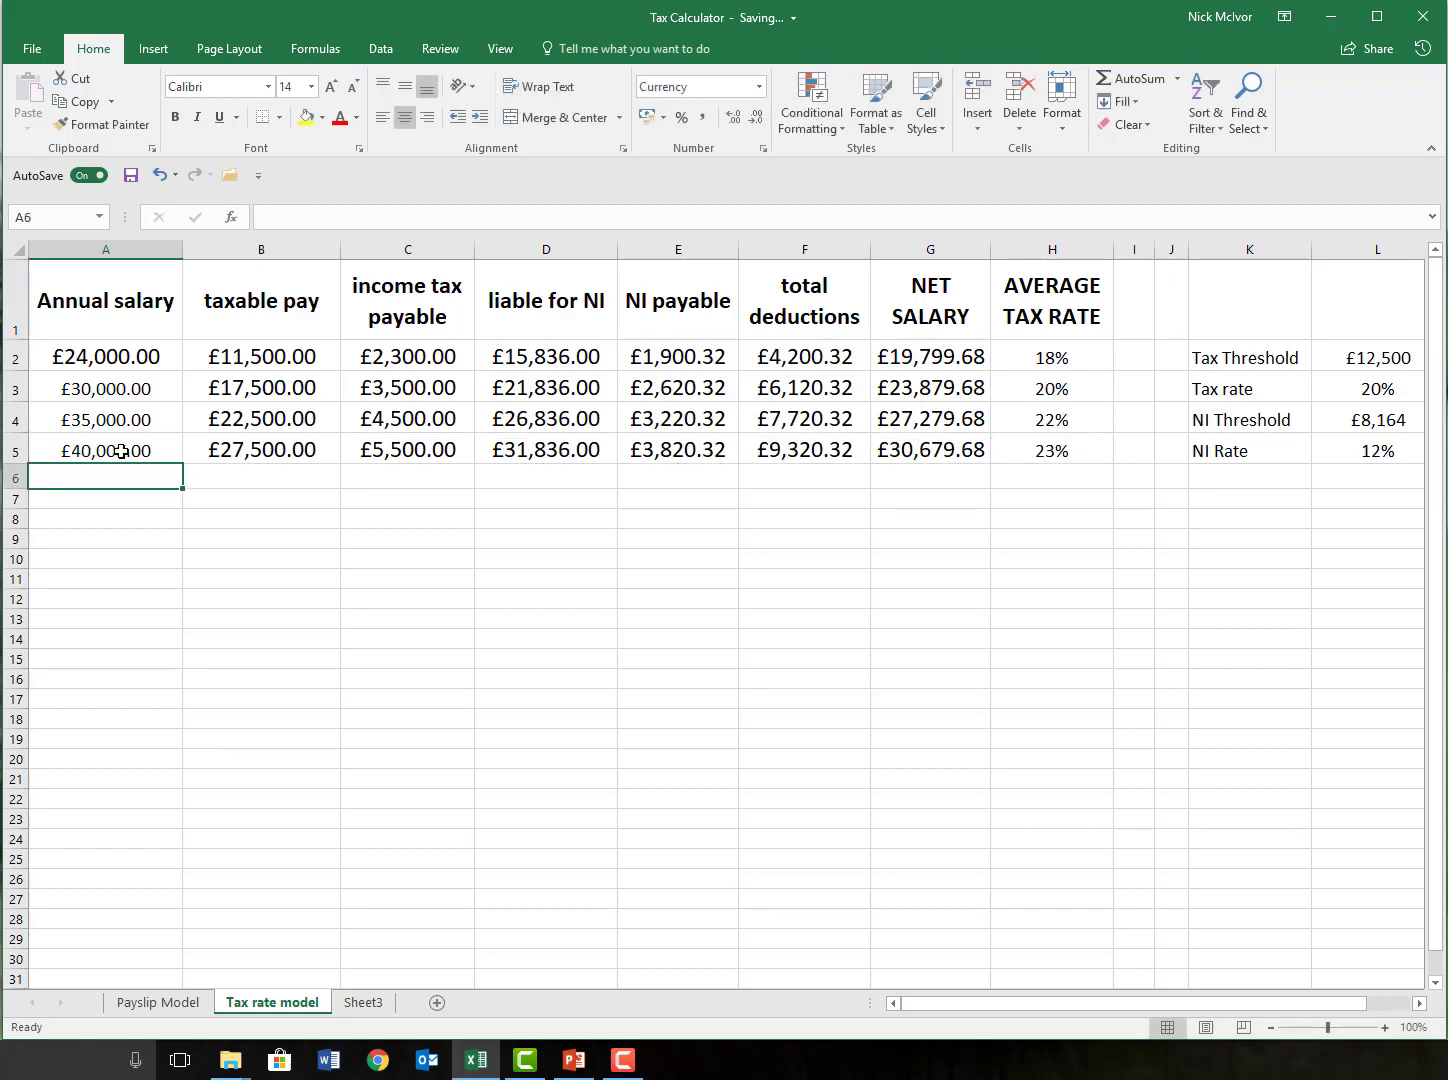
{"action": "left_click", "coordinate": [547, 498]}
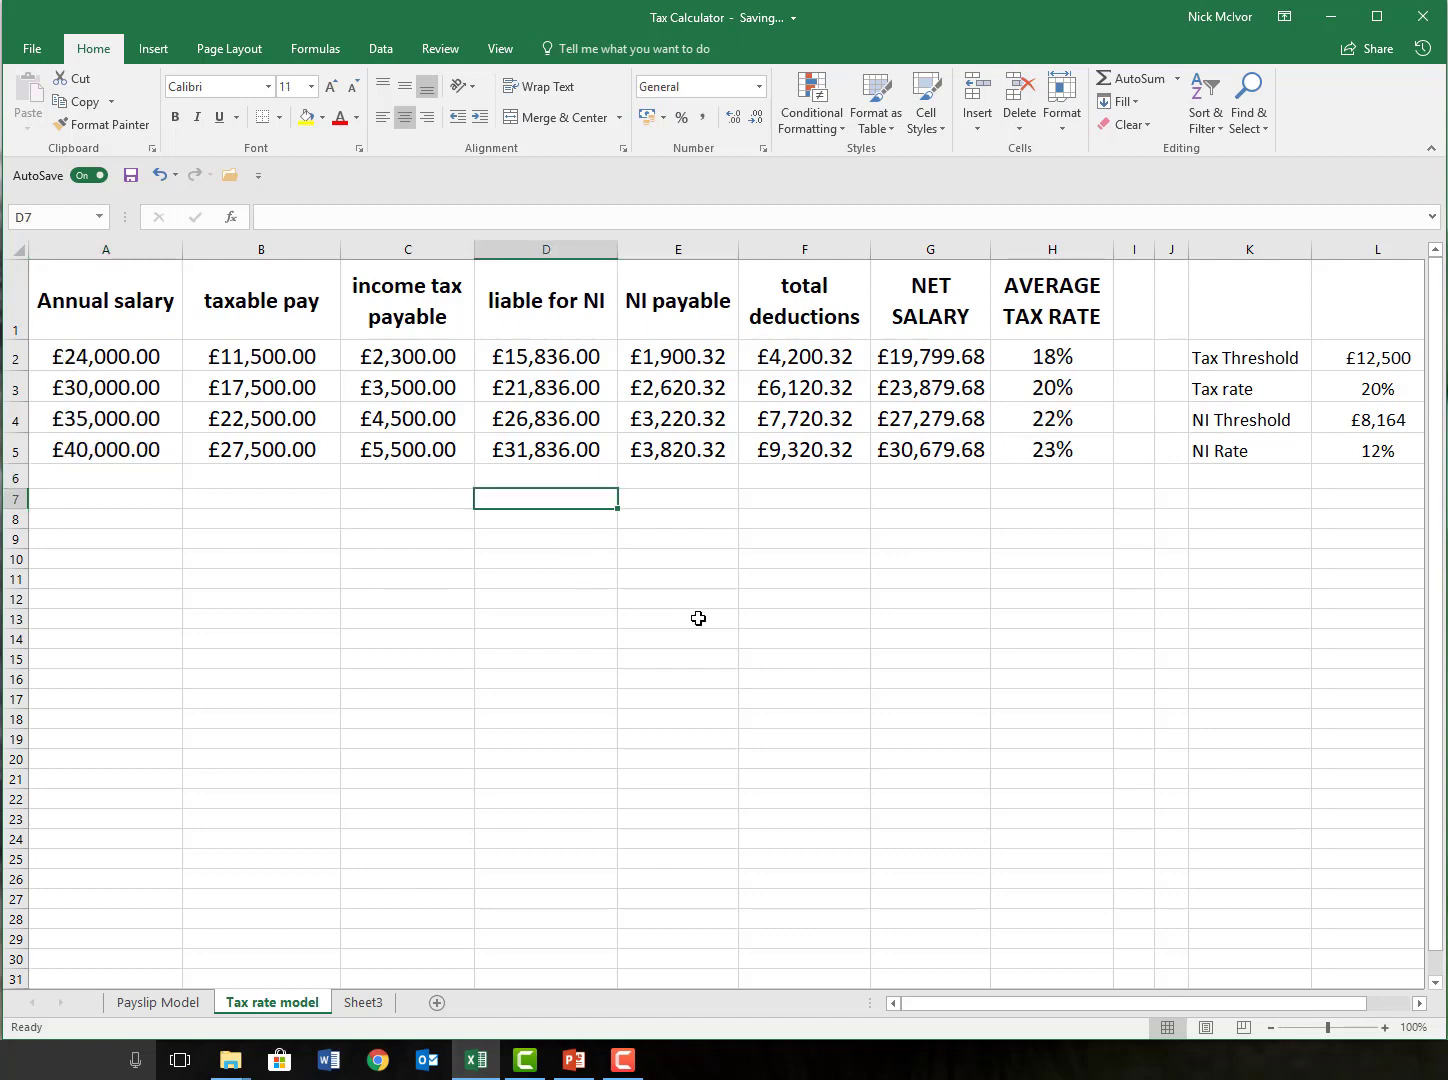
Step: Edit the Tax Threshold in L2 and set the NI Threshold to £11,500
{"action": "double_click", "coordinate": [1379, 358]}
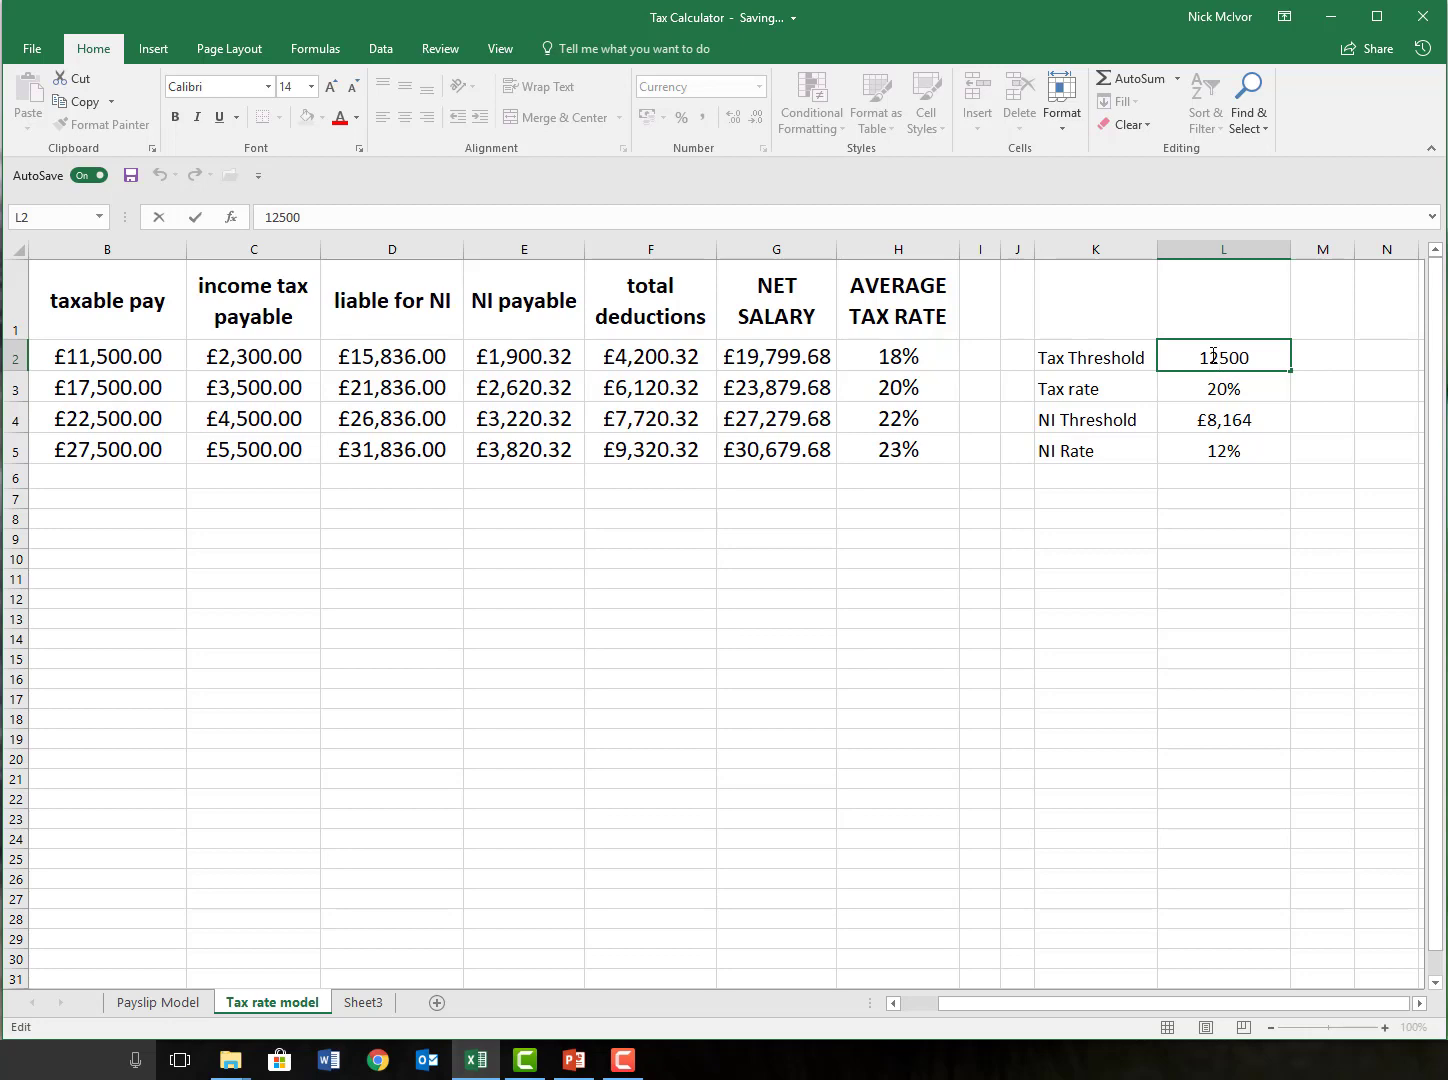
{"action": "key", "text": "Delete"}
{"action": "type", "text": "1"}
{"action": "key", "text": "Return"}
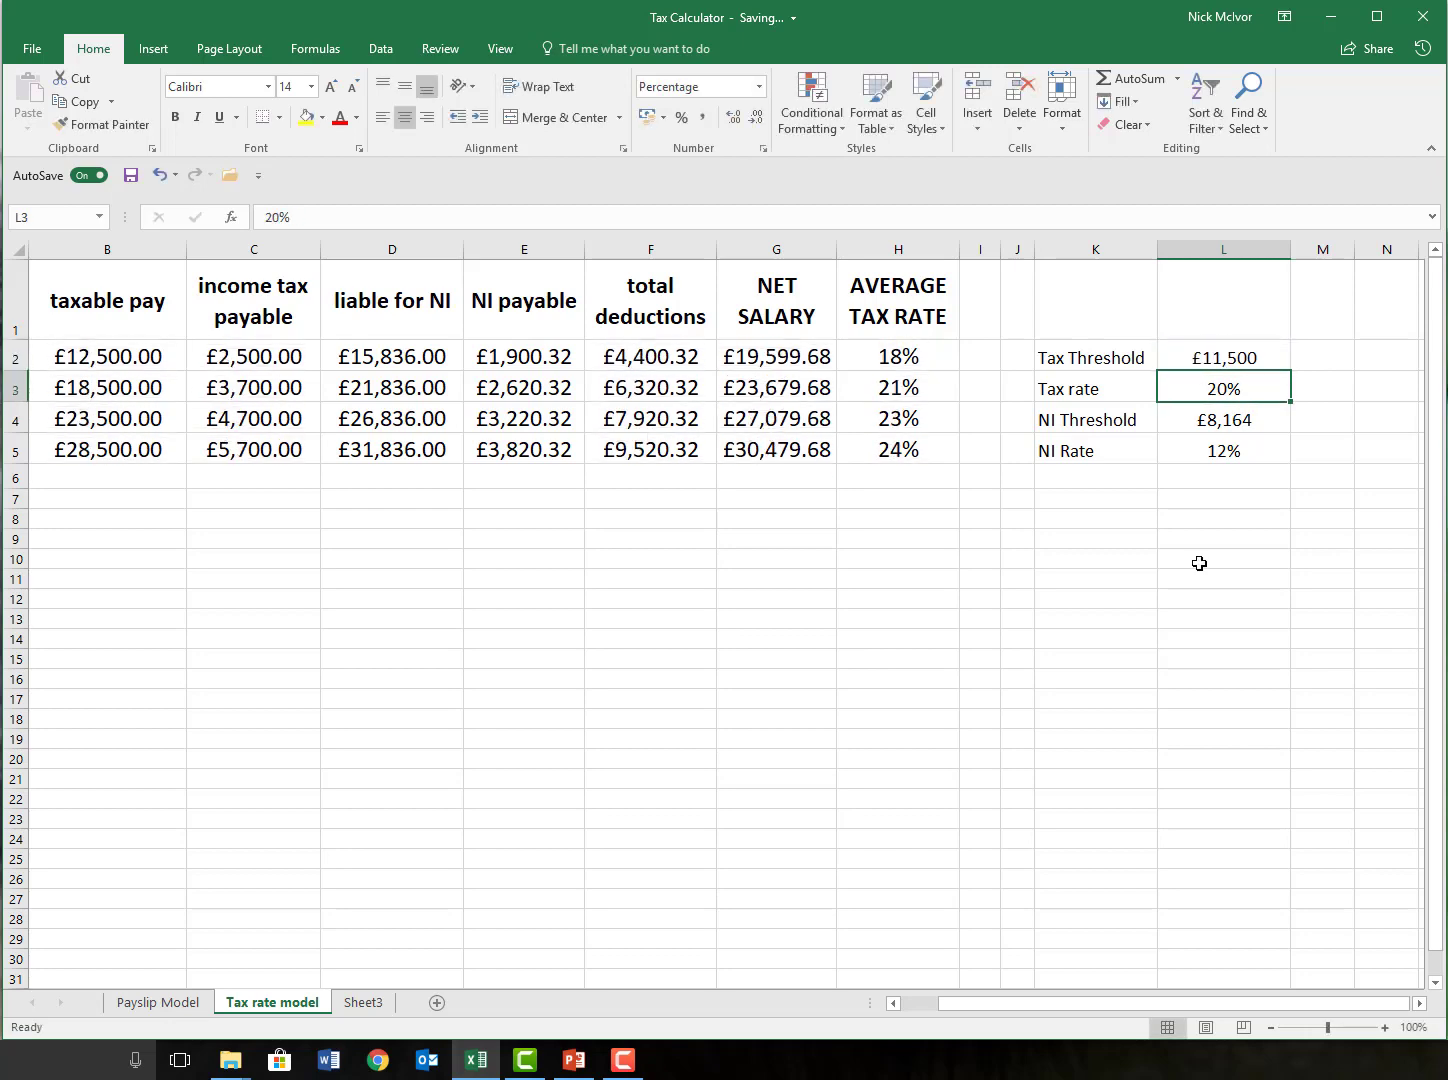
{"action": "left_click", "coordinate": [1207, 582]}
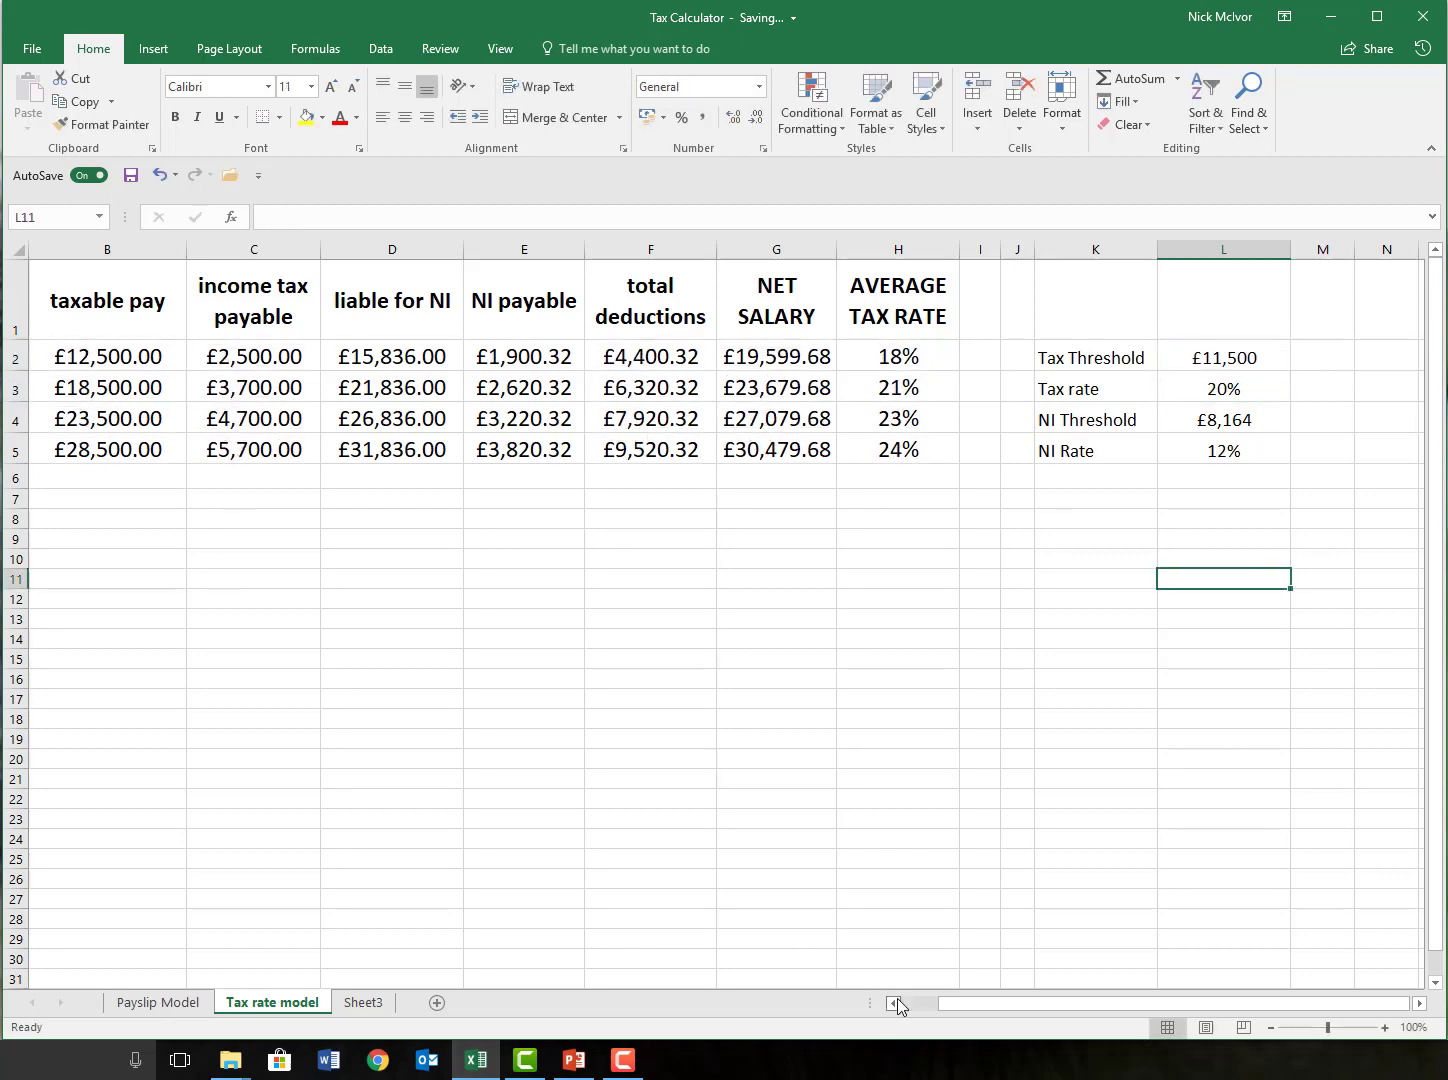
{"action": "left_click_drag", "start_coordinate": [1022, 1010], "coordinate": [979, 1009]}
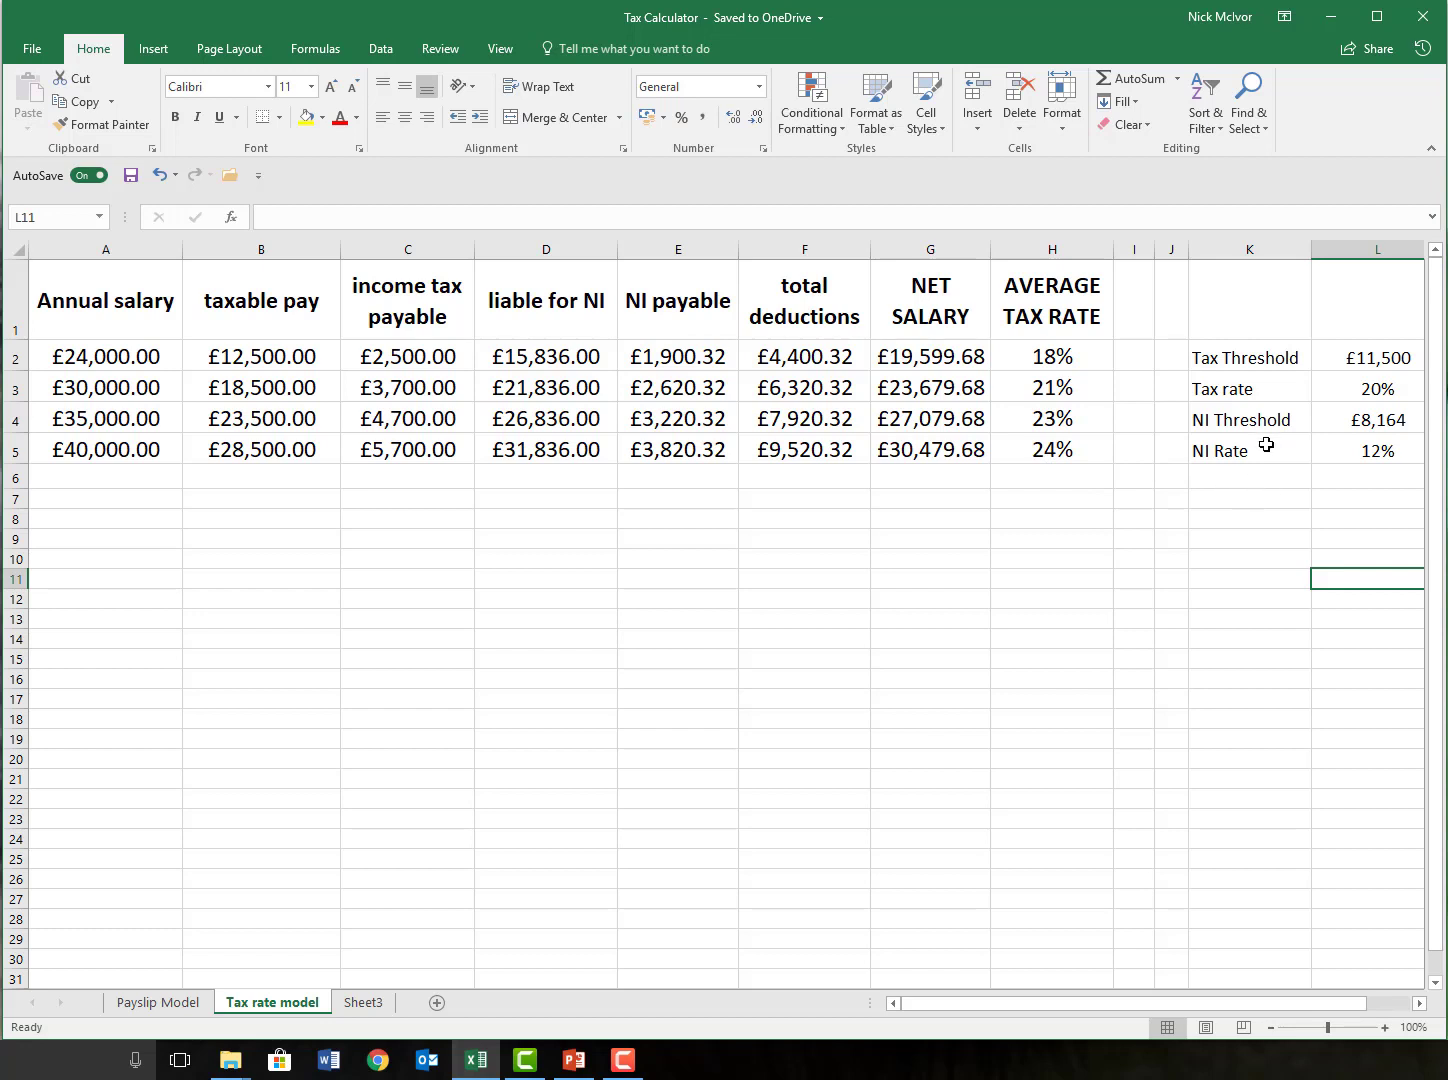
{"action": "double_click", "coordinate": [1375, 419]}
{"action": "left_click_drag", "start_coordinate": [1272, 417], "coordinate": [1182, 420]}
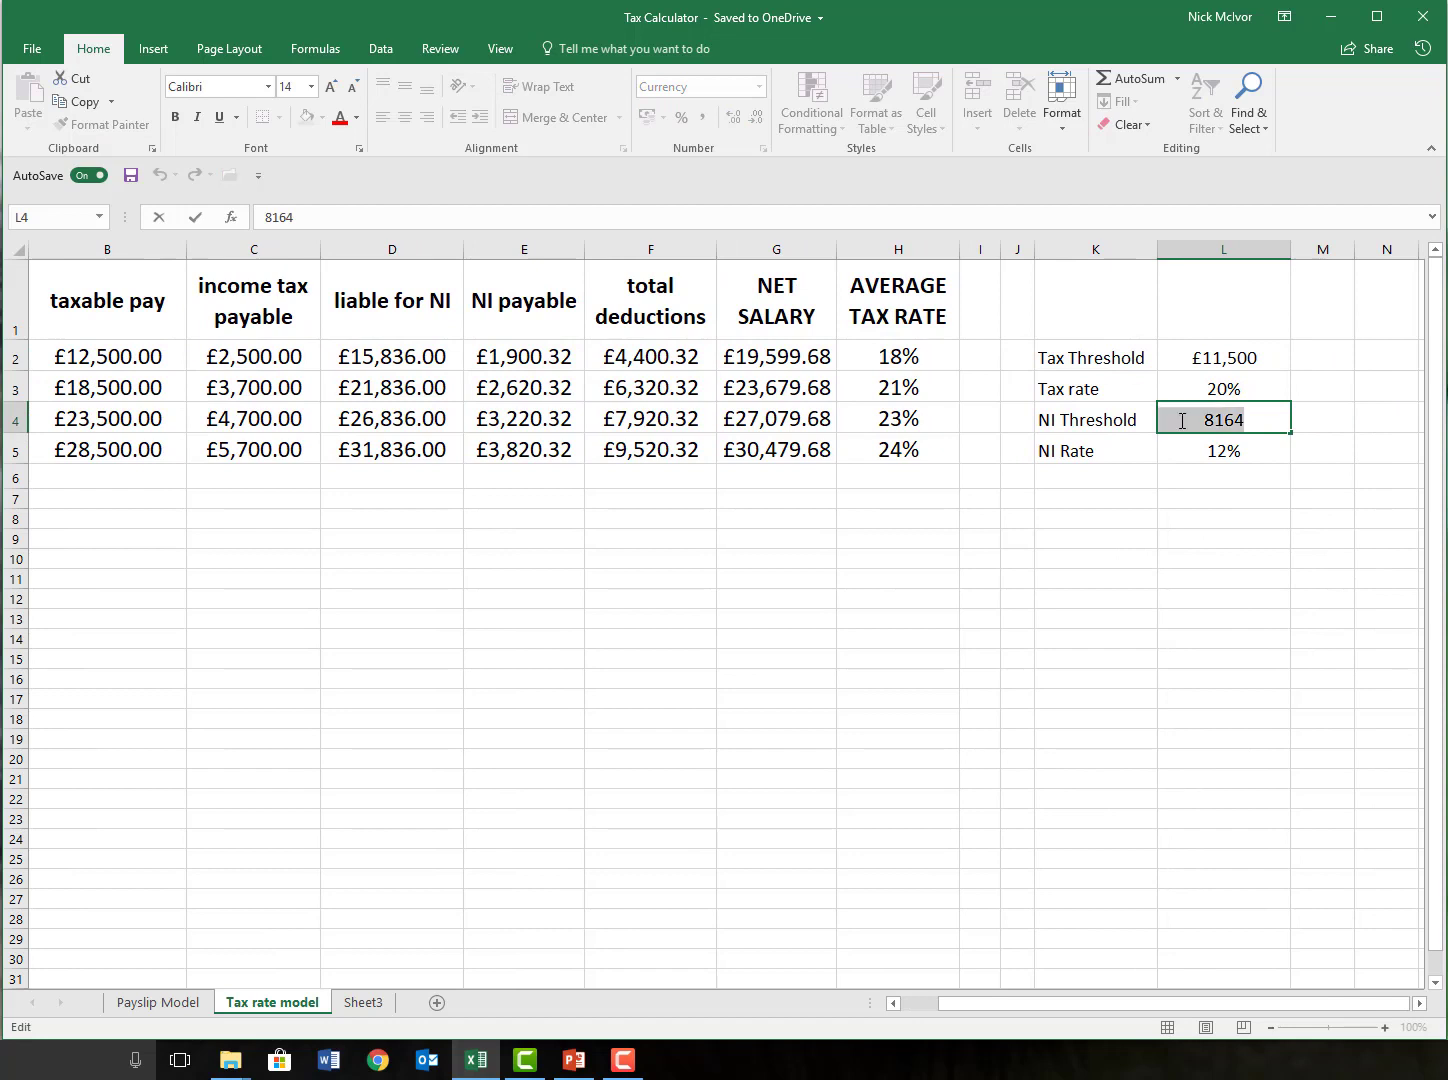
{"action": "type", "text": "11500"}
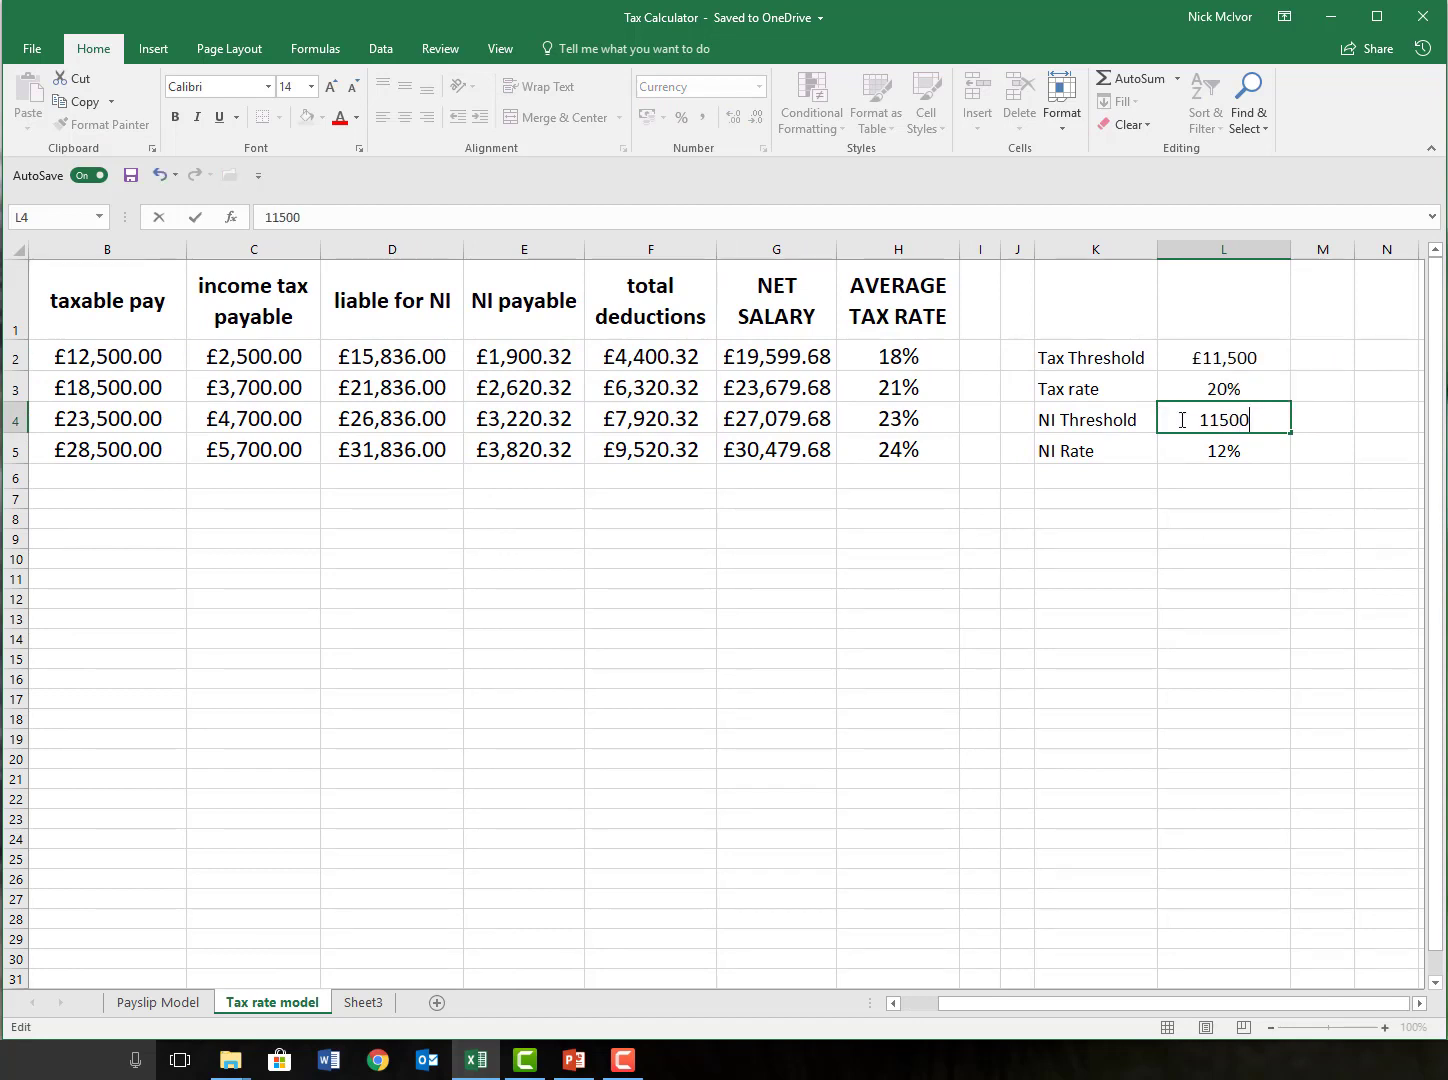
{"action": "key", "text": "Return"}
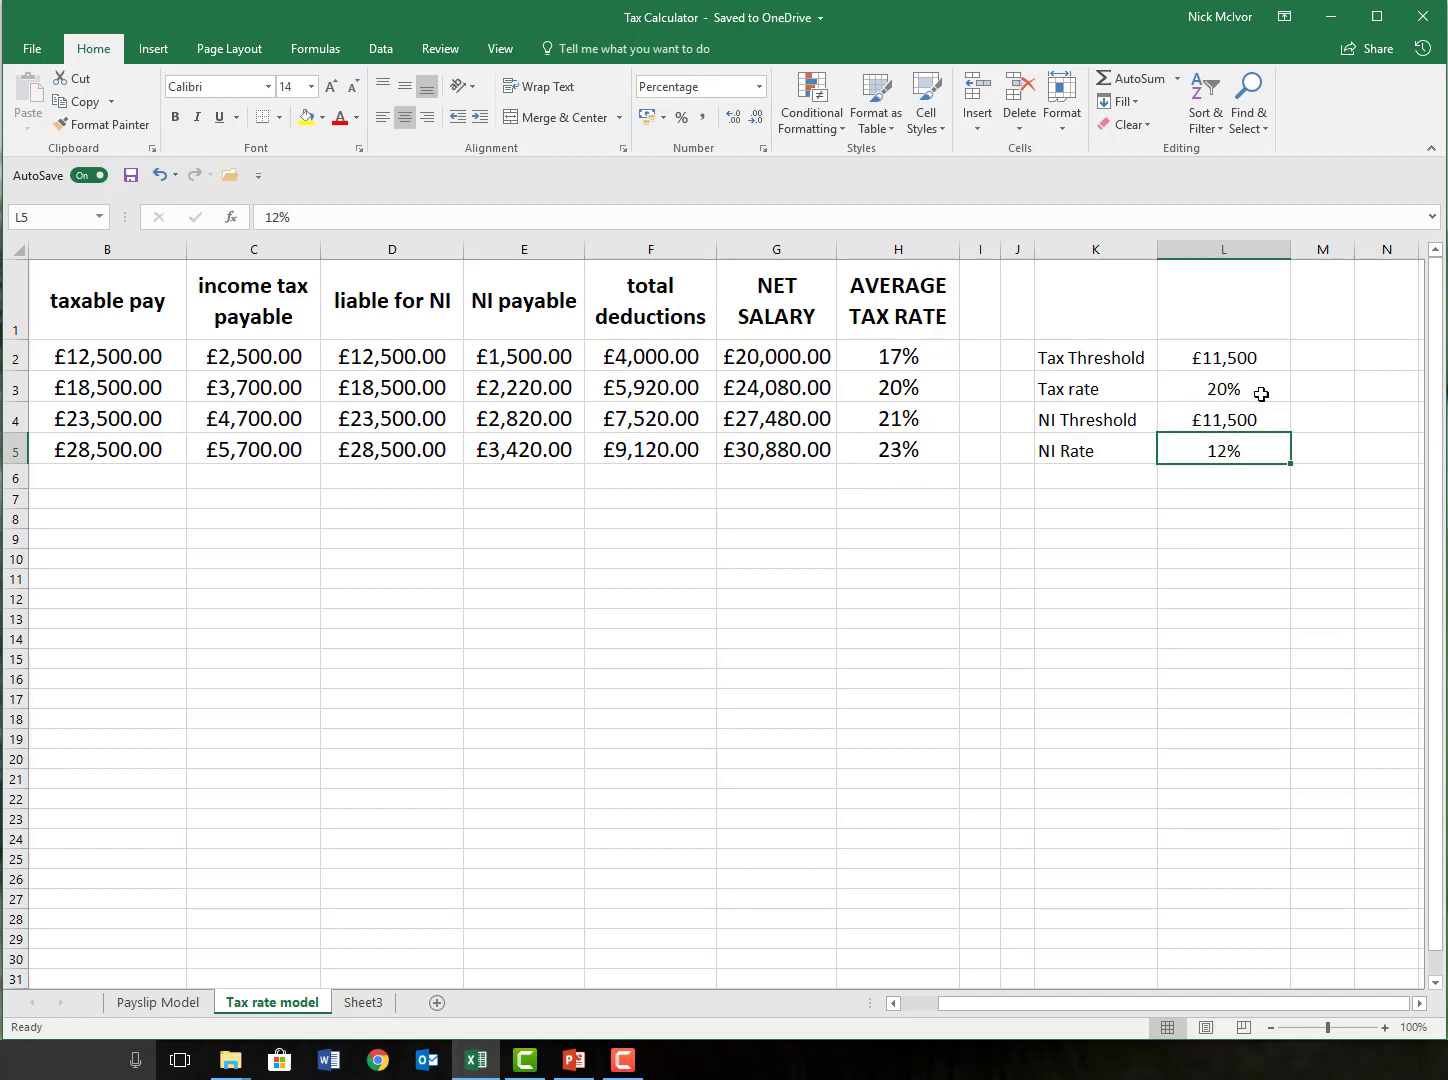
Step: Raise the NI Rate to 13% and change the Tax rate to 10%
{"action": "double_click", "coordinate": [1227, 450]}
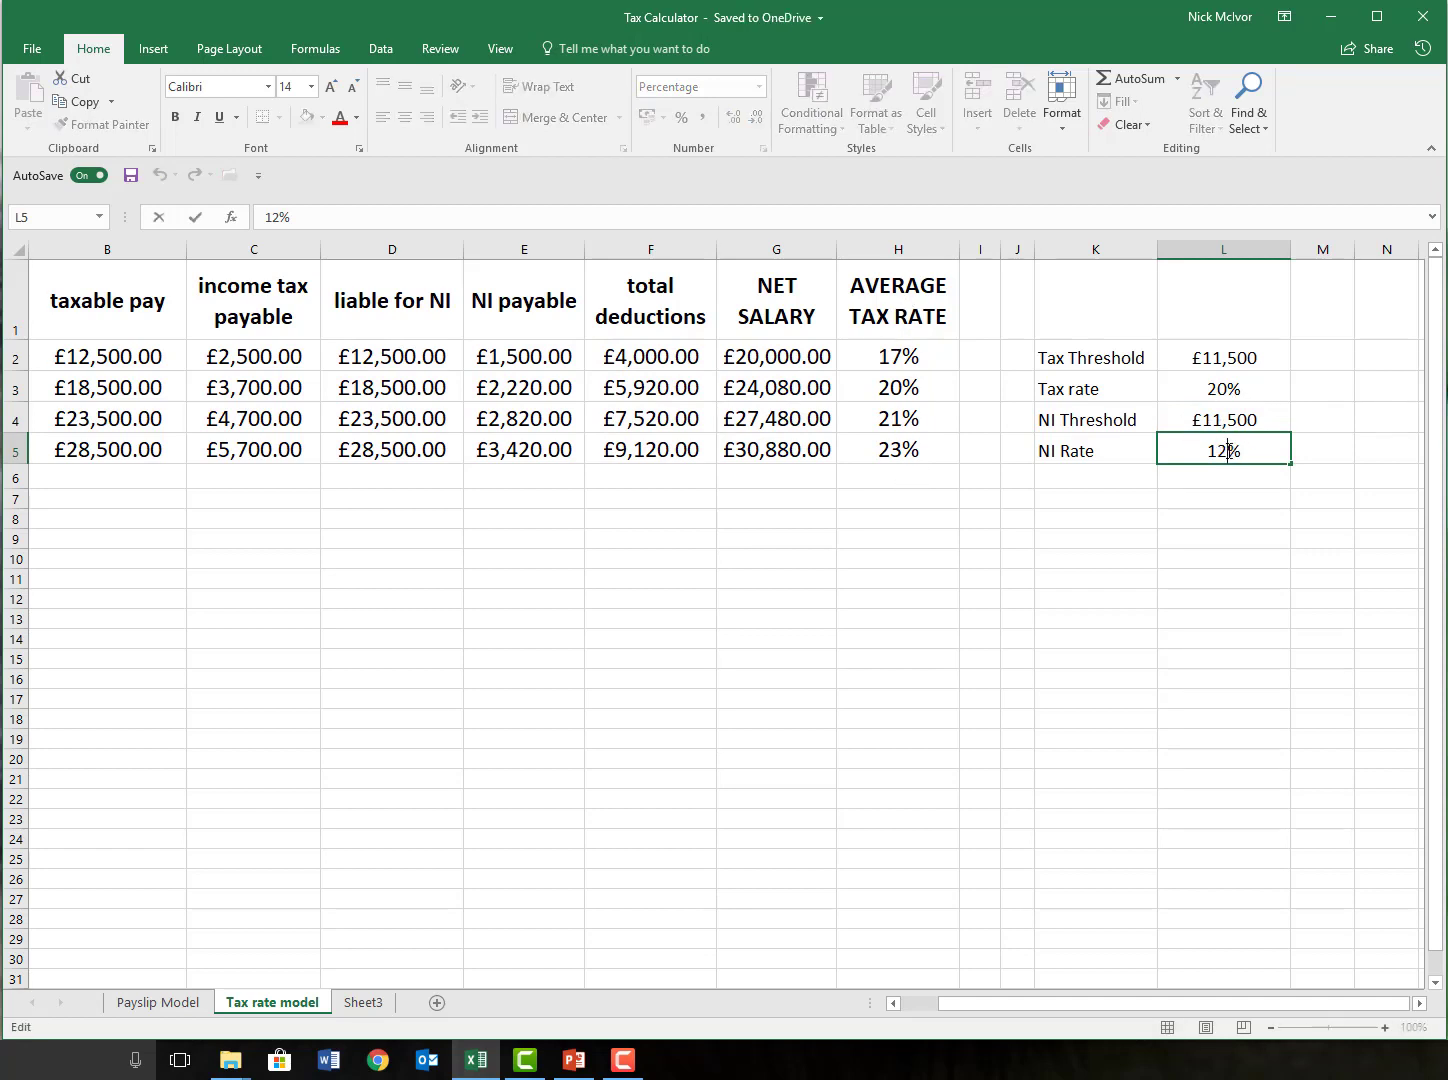
{"action": "key", "text": "BackSpace"}
{"action": "type", "text": "3"}
{"action": "key", "text": "Return"}
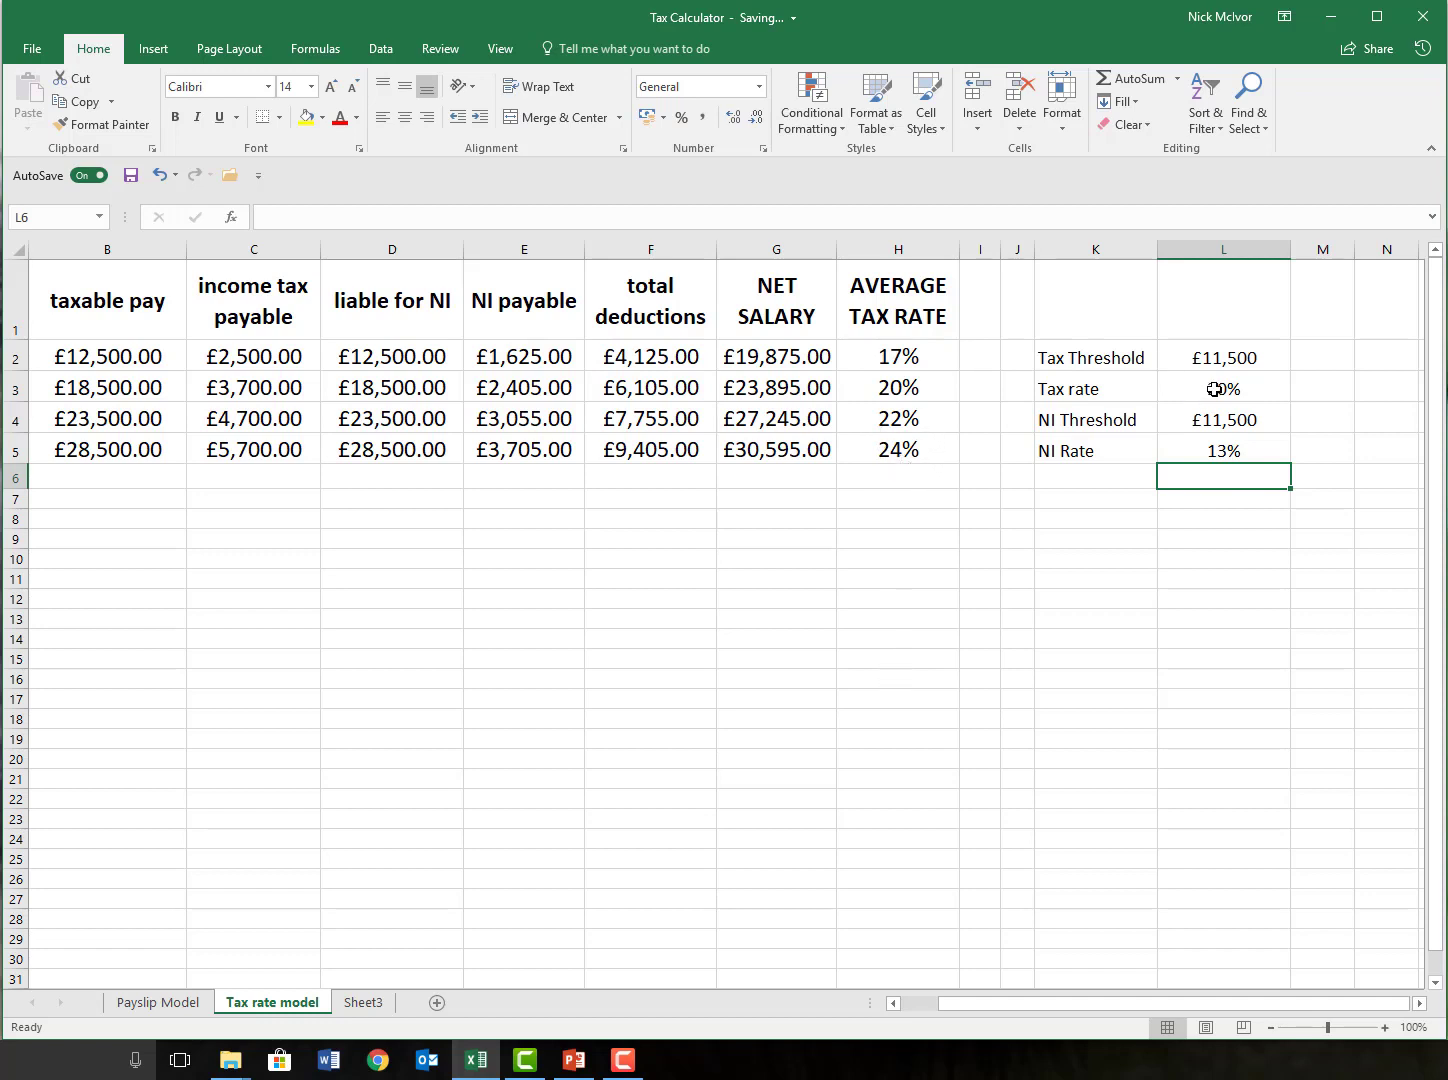
{"action": "double_click", "coordinate": [1213, 389]}
{"action": "key", "text": "BackSpace"}
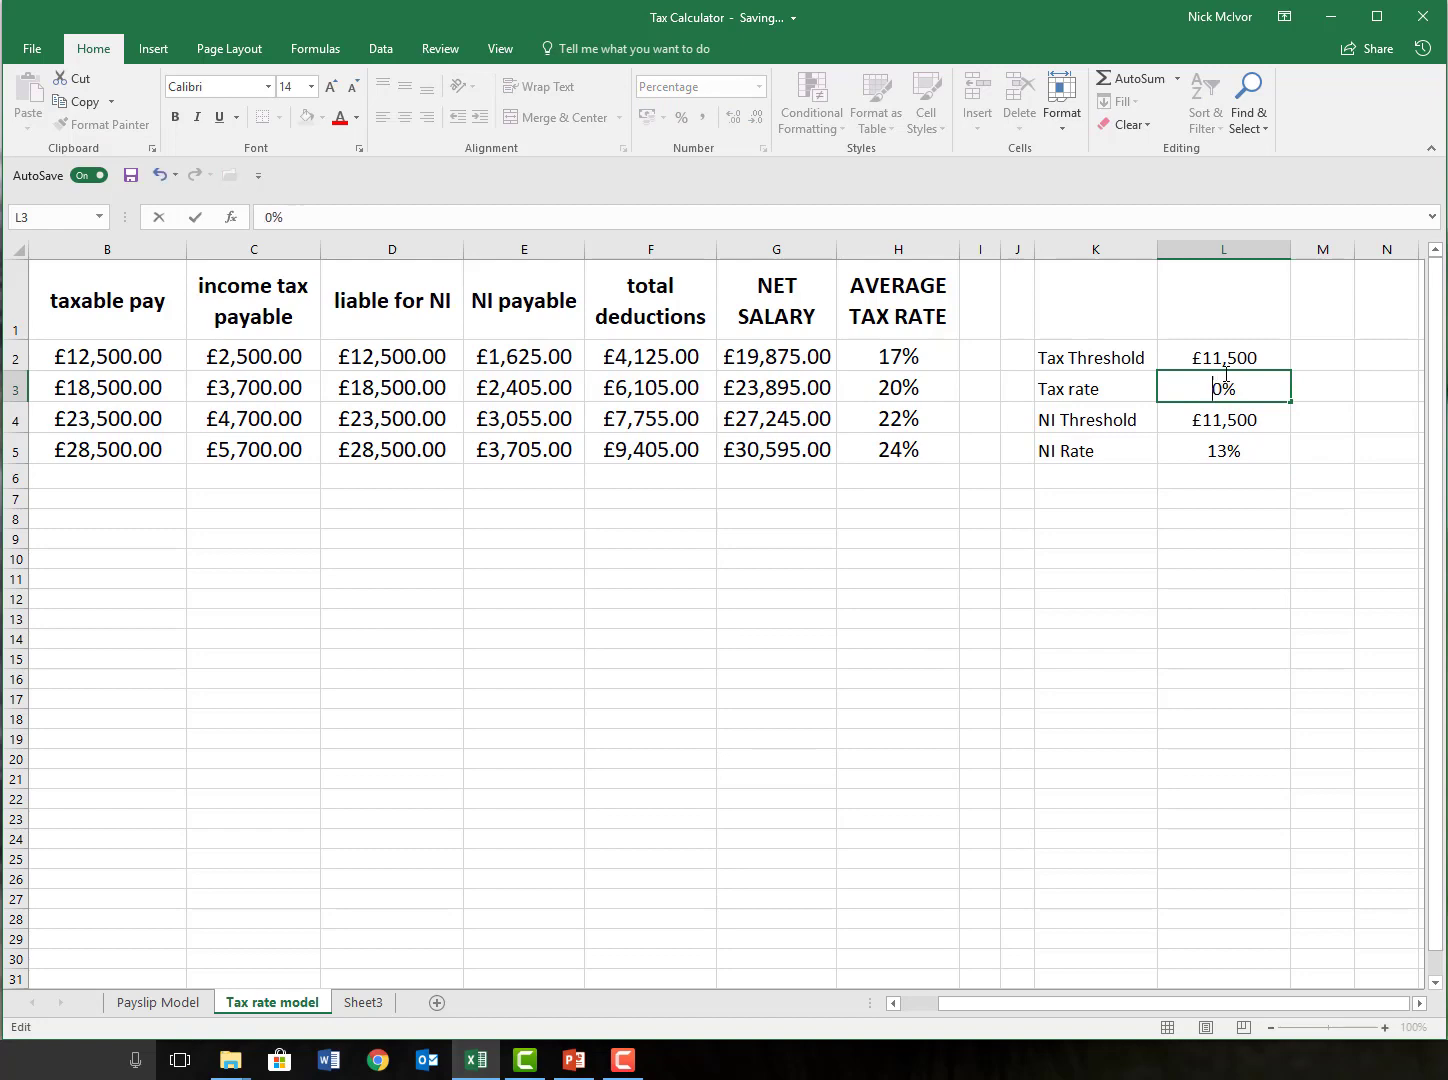
{"action": "type", "text": "1"}
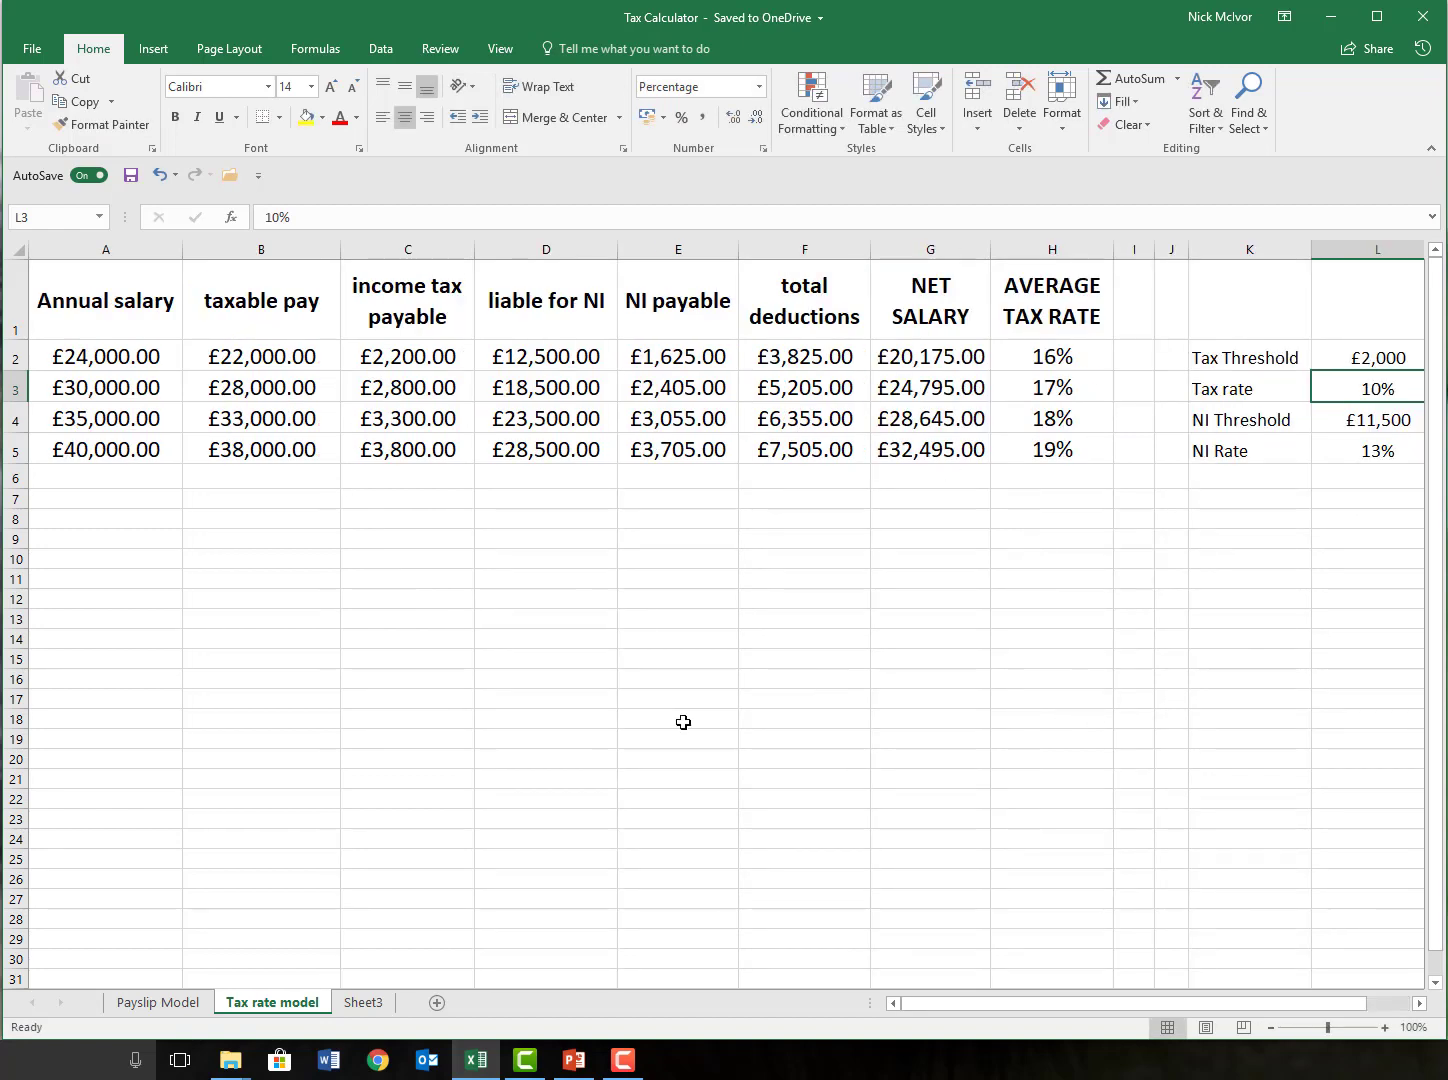